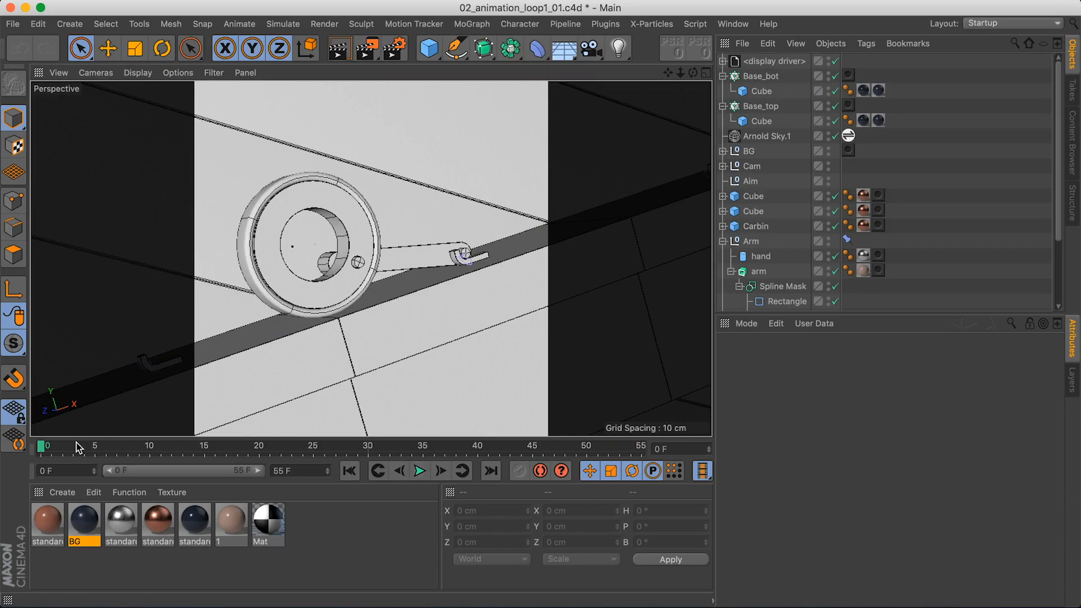
Scrub the finished wheel animation to frame 54, and switch to the 02_animation_loop1_rebuild_02.c4d project
left_click_drag(61, 449, 632, 473)
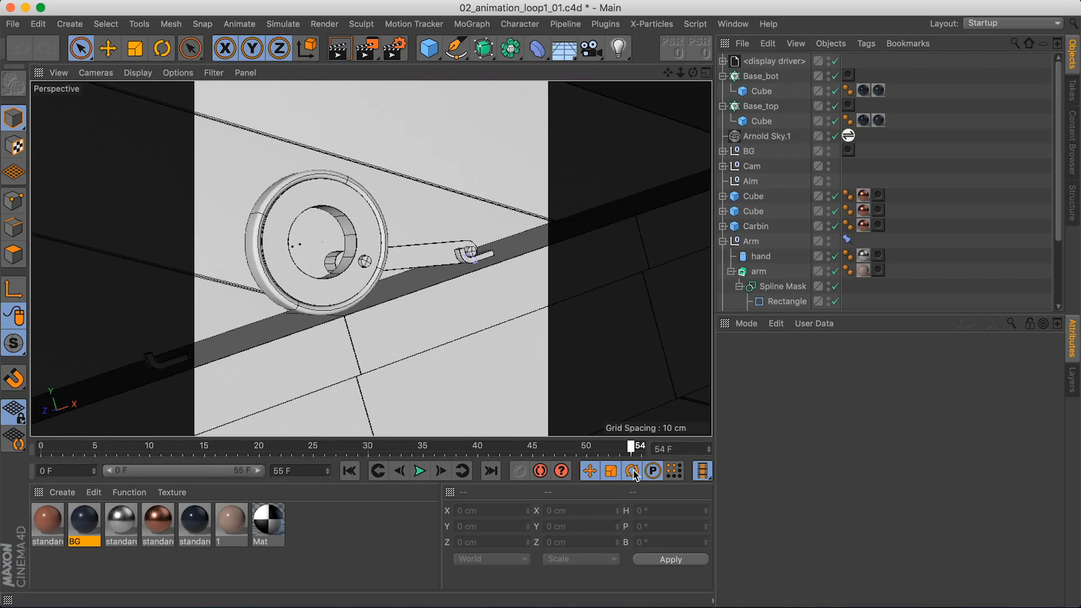
left_click(12, 24)
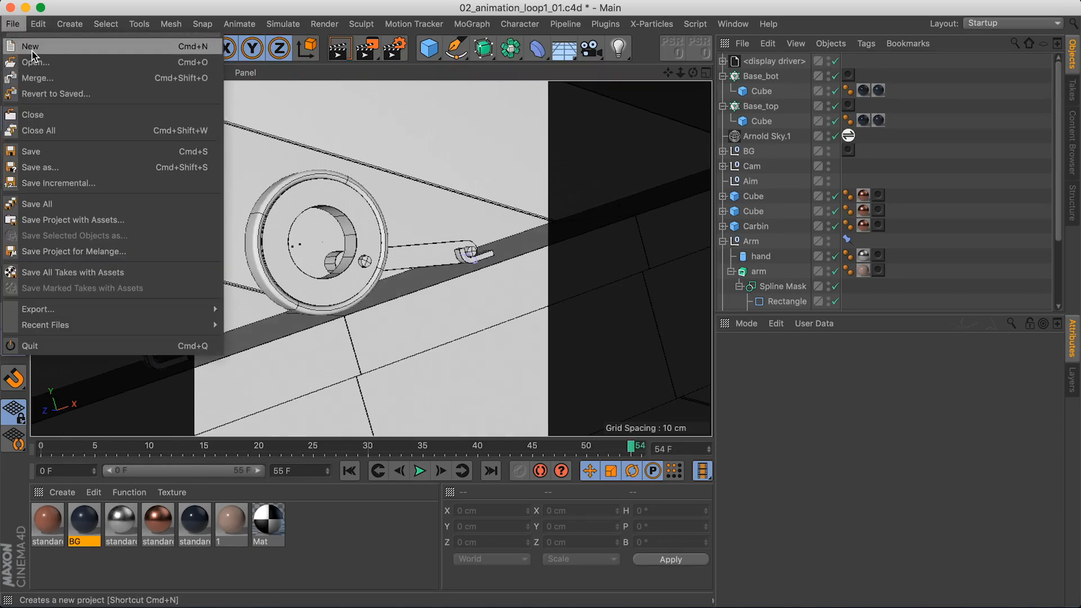
left_click(732, 24)
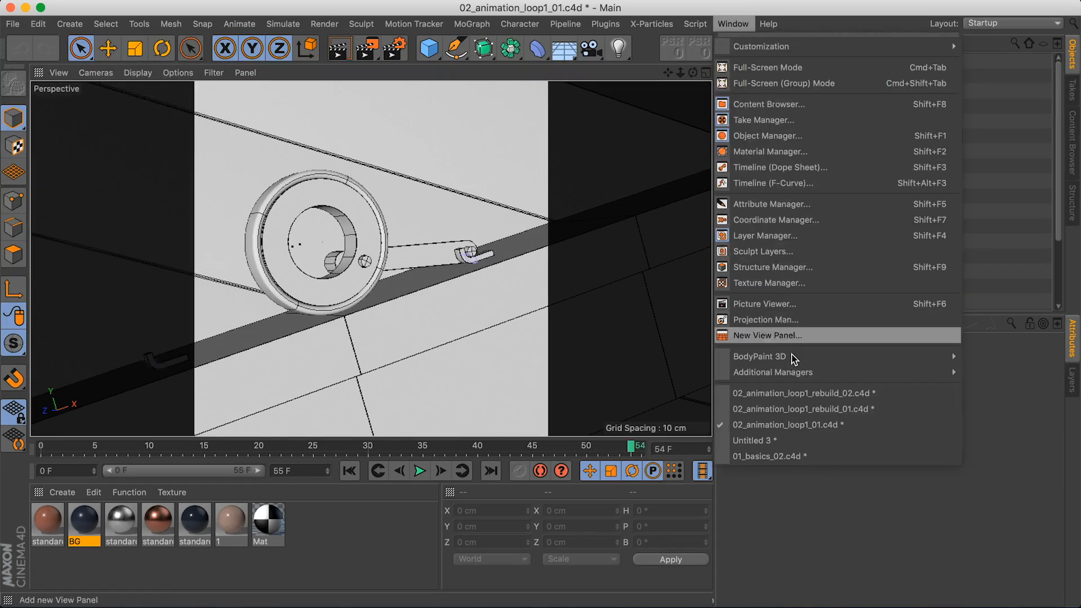
left_click(805, 393)
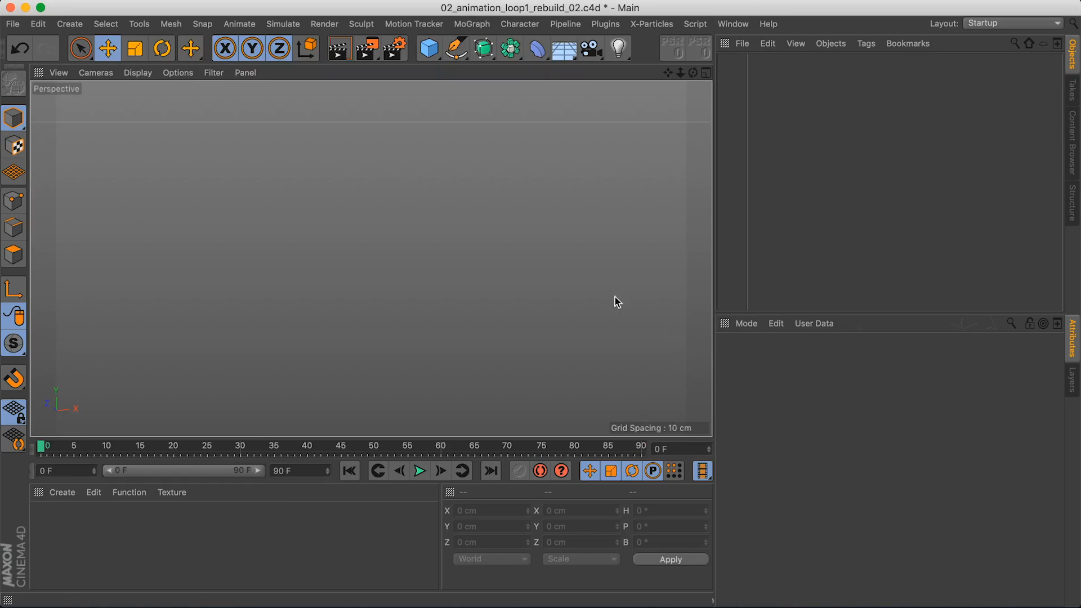
Open the project's Key Interpolation settings
left_click(147, 73)
mouse_move(207, 80)
left_click(259, 301)
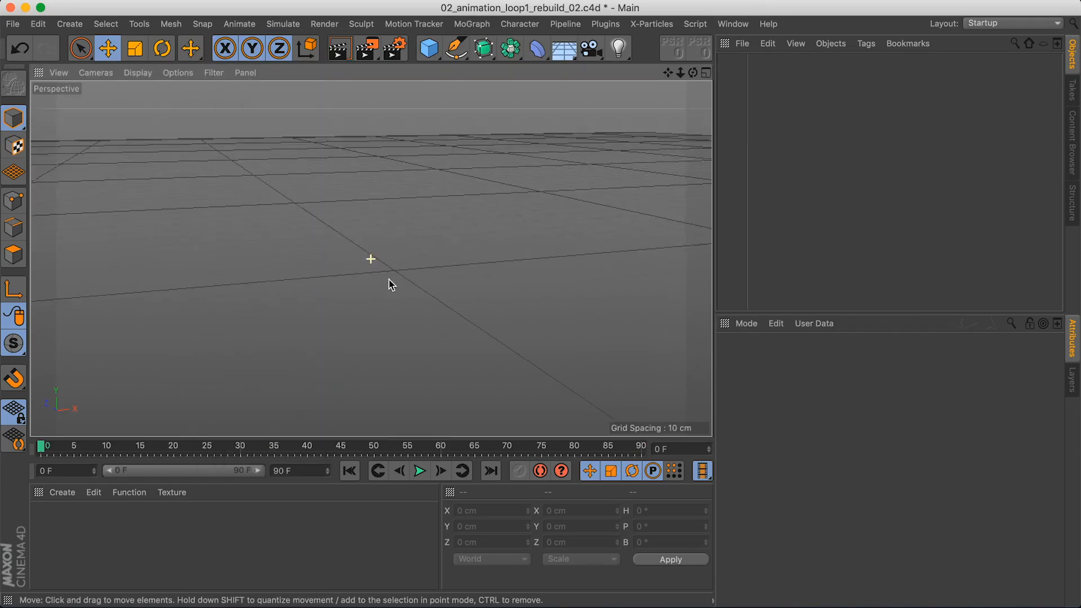
left_click_drag(383, 270, 563, 273, "alt")
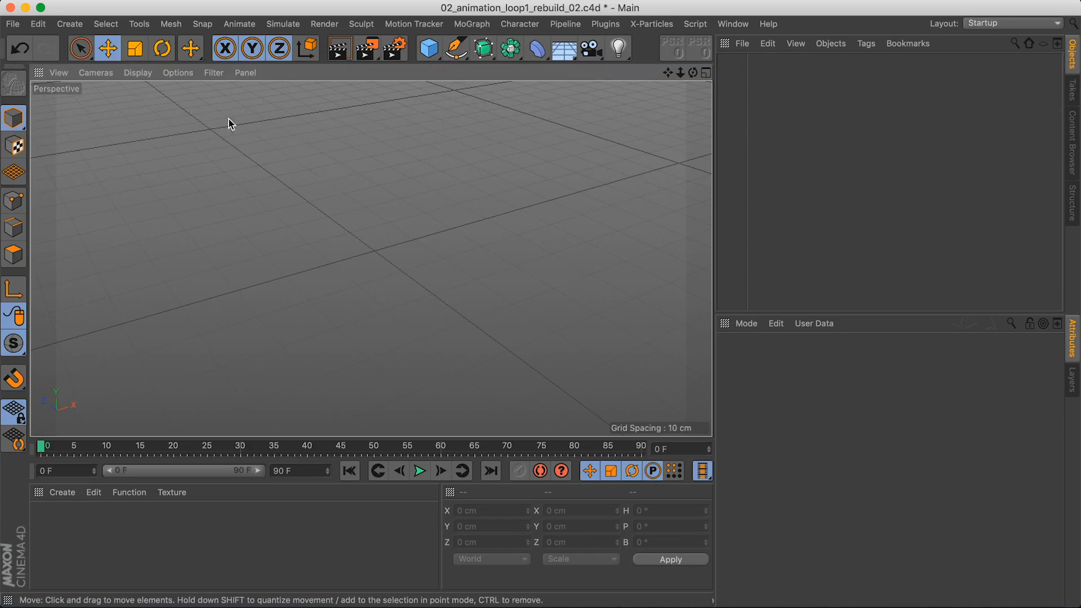
key("super+d")
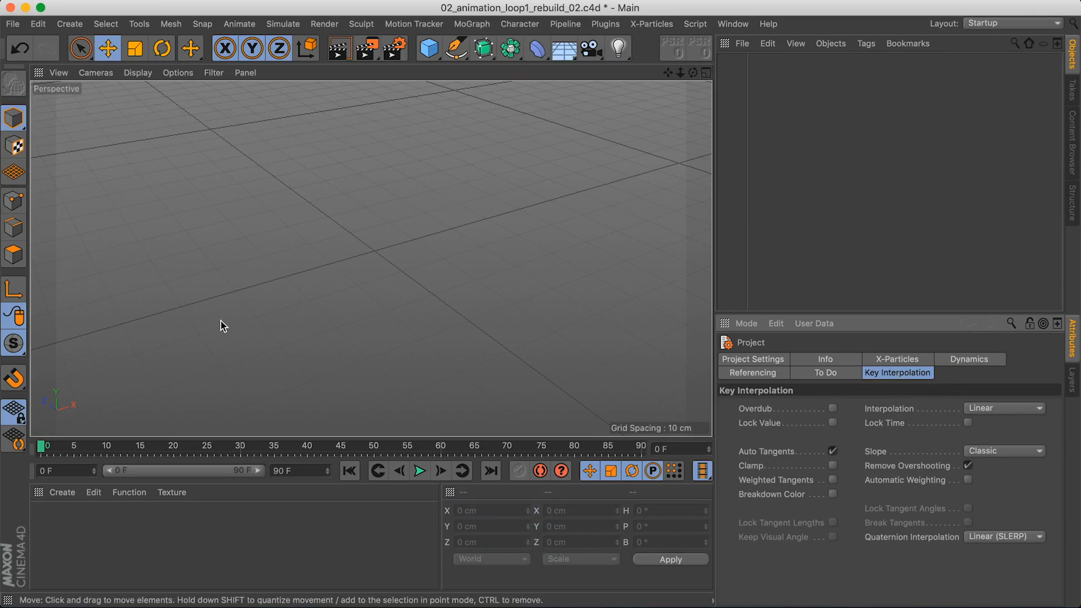
Search the available commands for "psr" and close the search
key("shift+c")
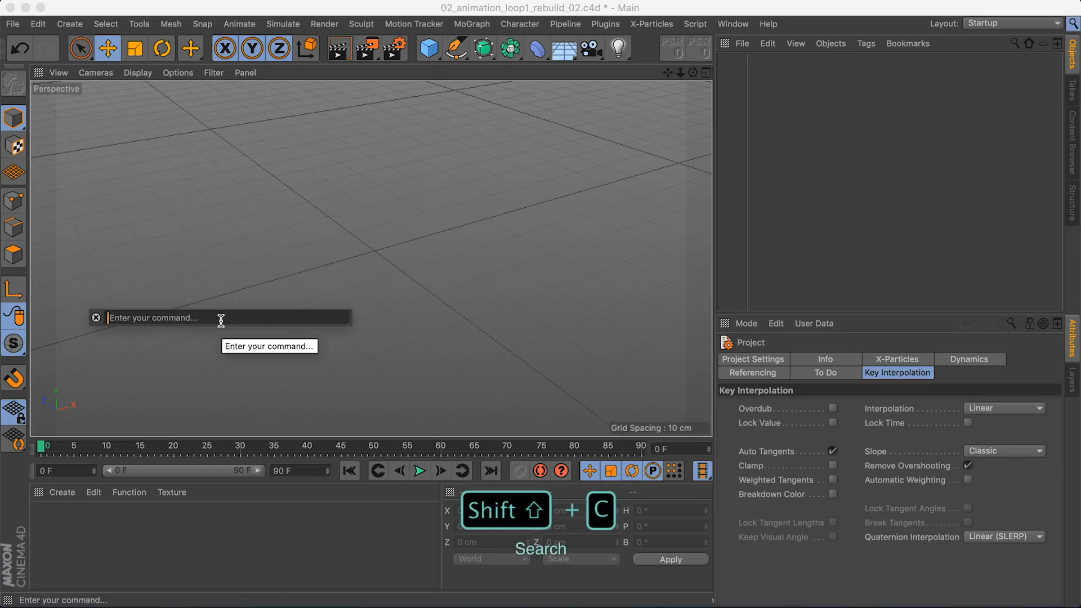
type("psr")
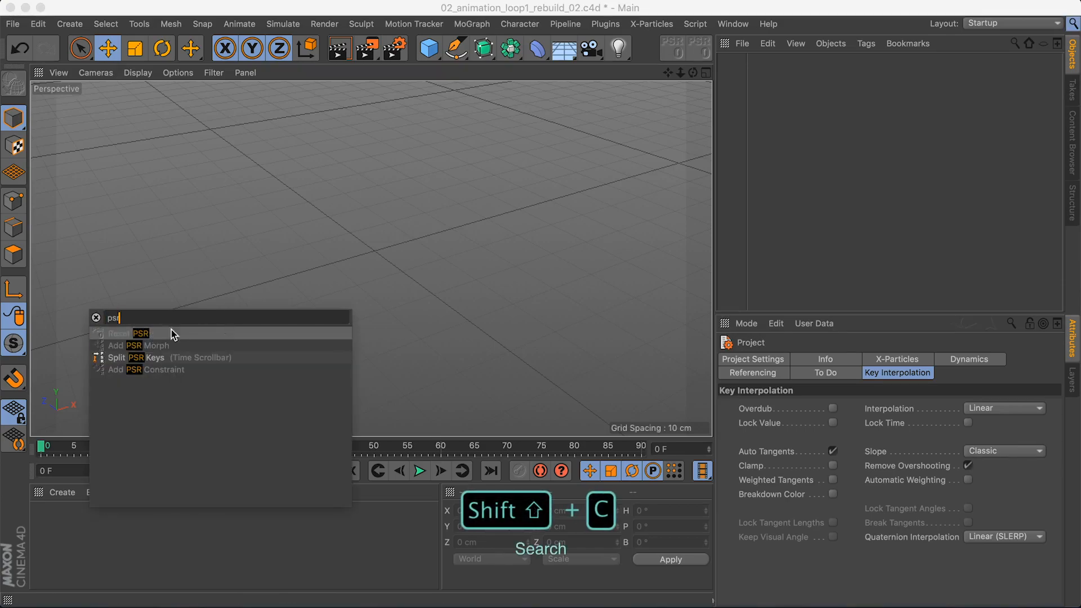
left_click(872, 172)
Add a Tube primitive to the scene and set its orientation to -Z
left_click_drag(436, 255, 381, 229, "alt")
left_click_drag(431, 50, 728, 127)
right_click_drag(484, 178, 446, 241, "alt")
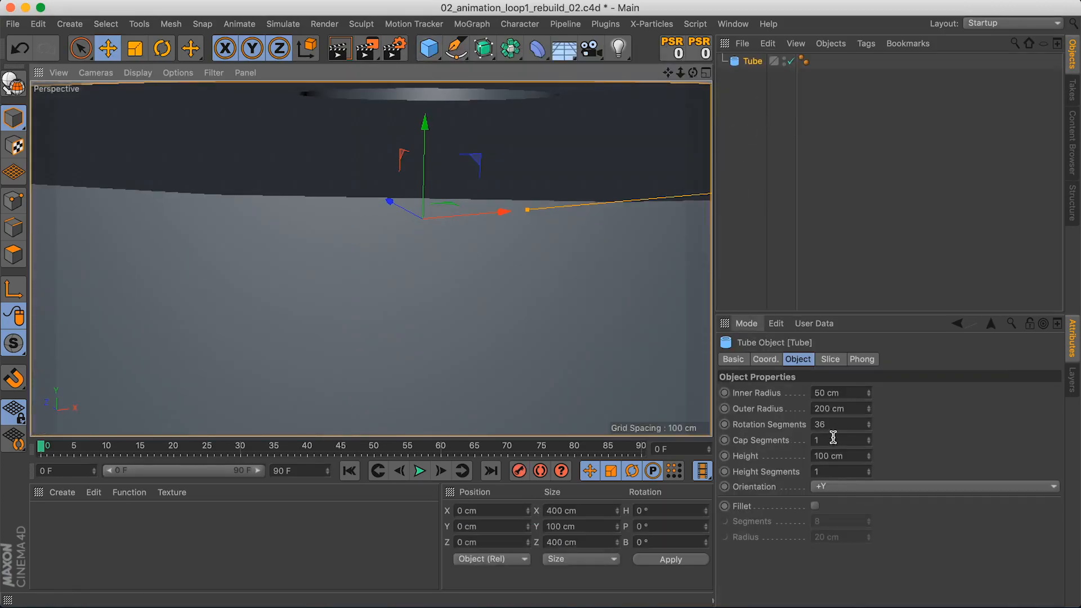
left_click(837, 487)
left_click(845, 580)
left_click_drag(596, 311, 480, 282, "alt")
Set the tube's inner radius to 17 cm, outer radius to 20 cm and height to 10 cm
left_click(844, 393)
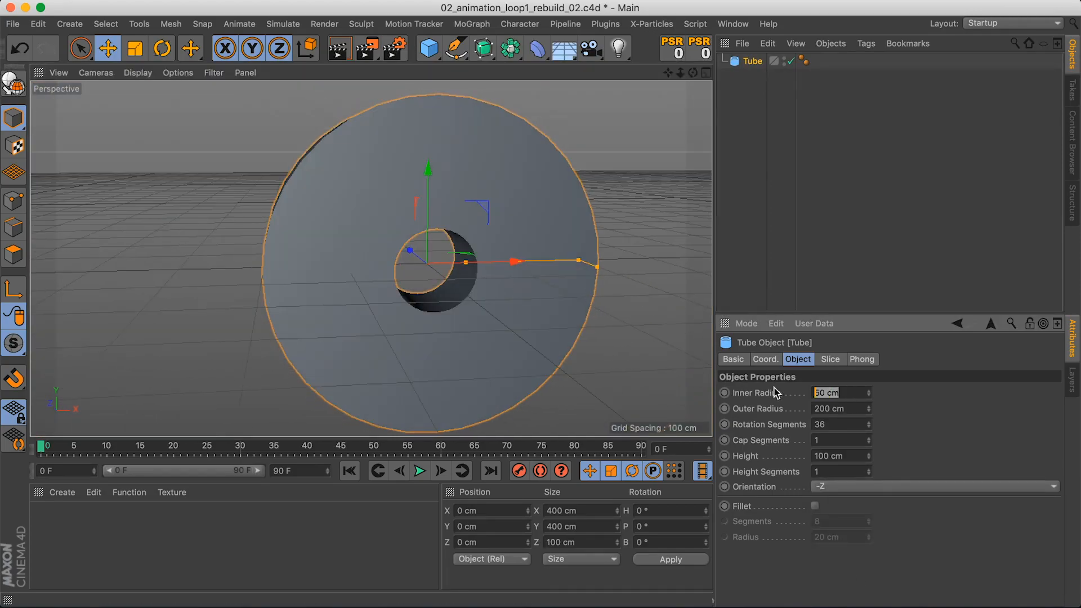
type("17")
key("Tab")
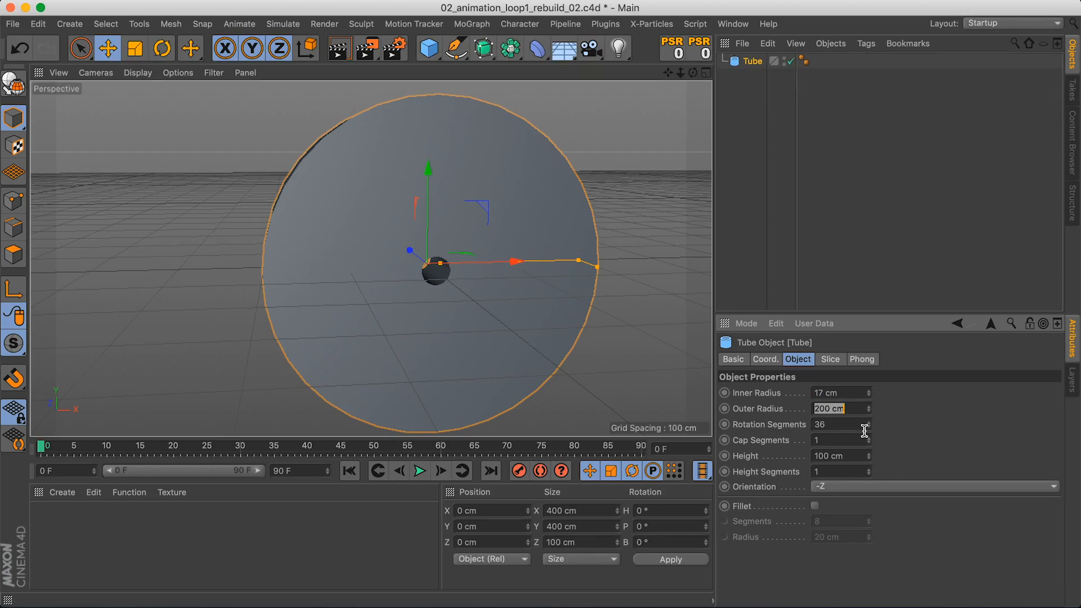
type("20")
key("Return")
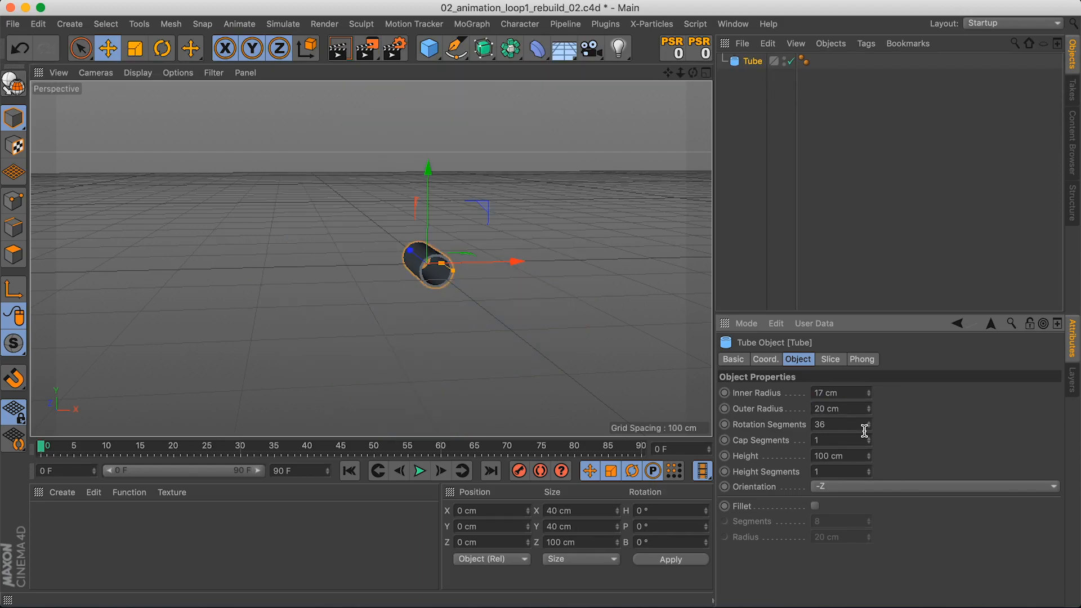
left_click(863, 456)
type("10")
key("Return")
Group the tube under a null and rename the null Wheel
left_click(481, 319)
right_click_drag(481, 319, 475, 247, "alt")
left_click_drag(475, 248, 514, 267, "alt")
right_click_drag(434, 254, 496, 247, "alt")
left_click_drag(383, 251, 389, 202, "alt")
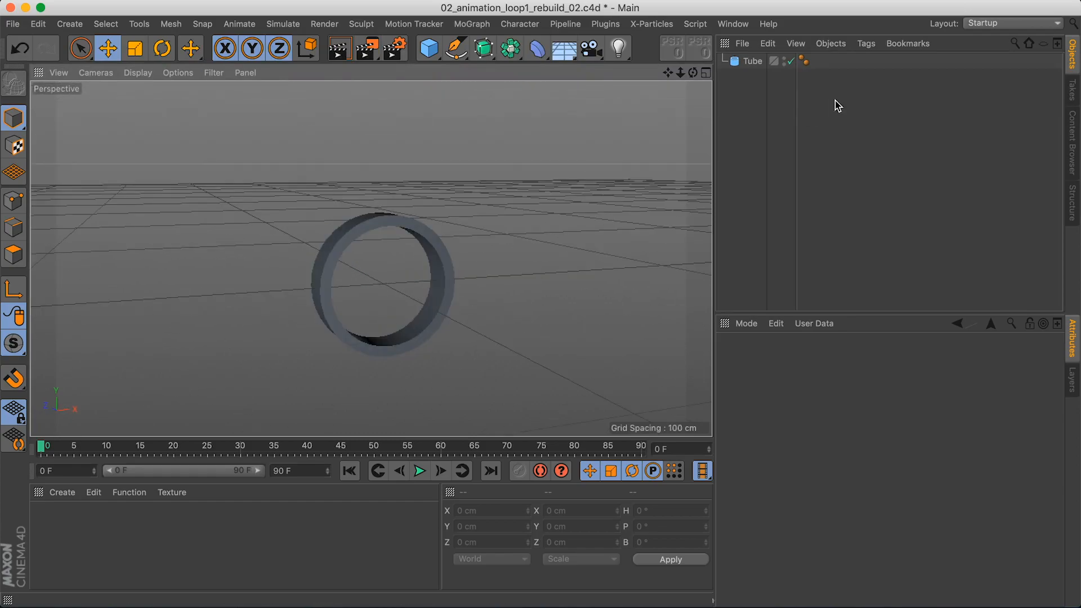
left_click(753, 61)
key("alt+g")
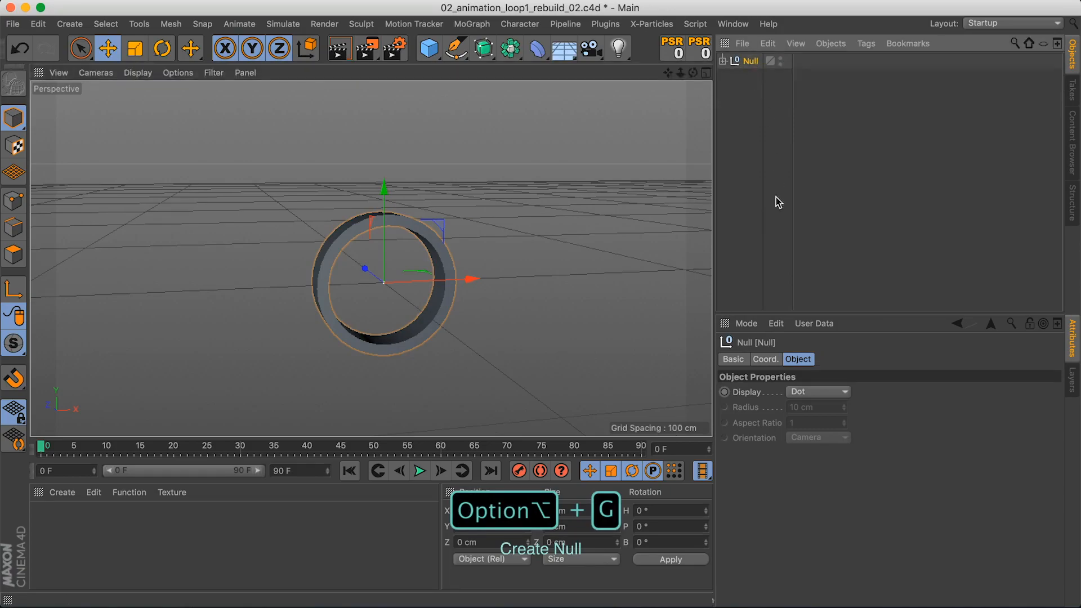
left_click(723, 61)
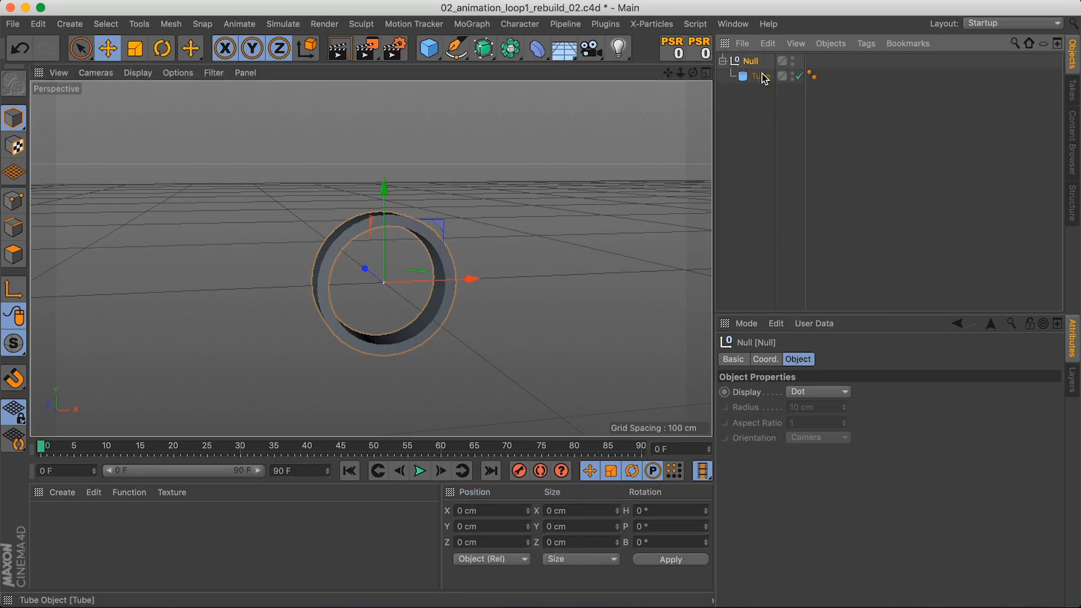
double_click(750, 61)
type("Wheel")
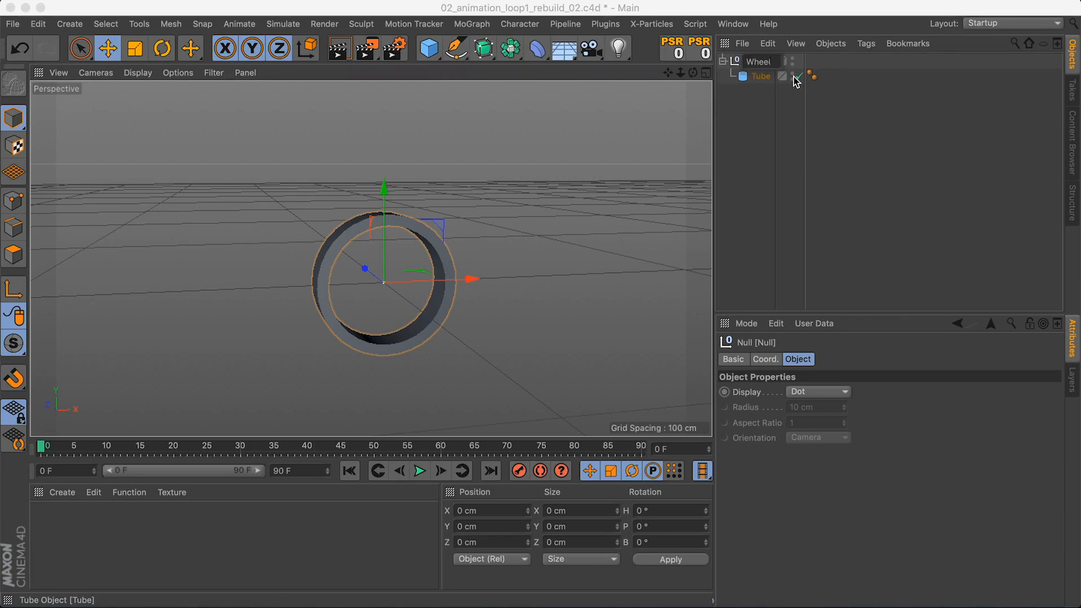
key("Return")
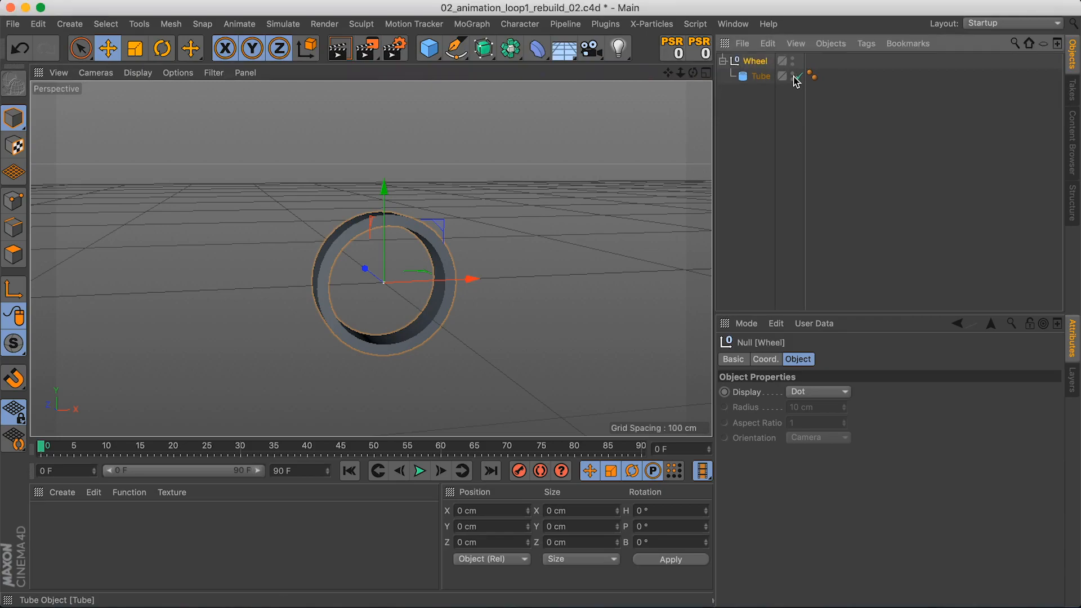
Set the Wheel null's Y position to 20 cm so the ring rests on the floor
left_click(773, 359)
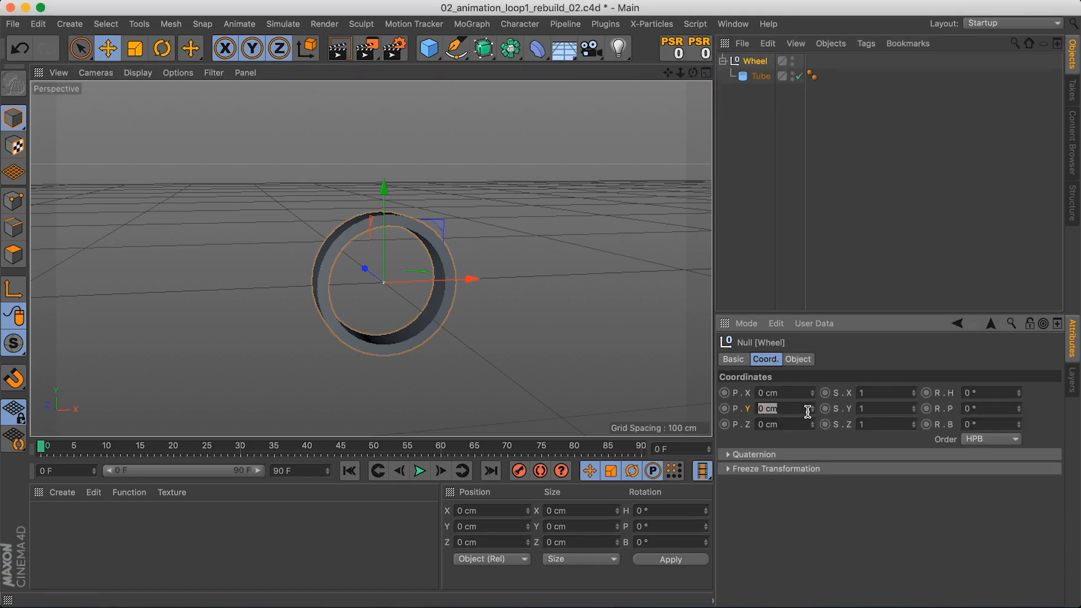
type("20")
key("Return")
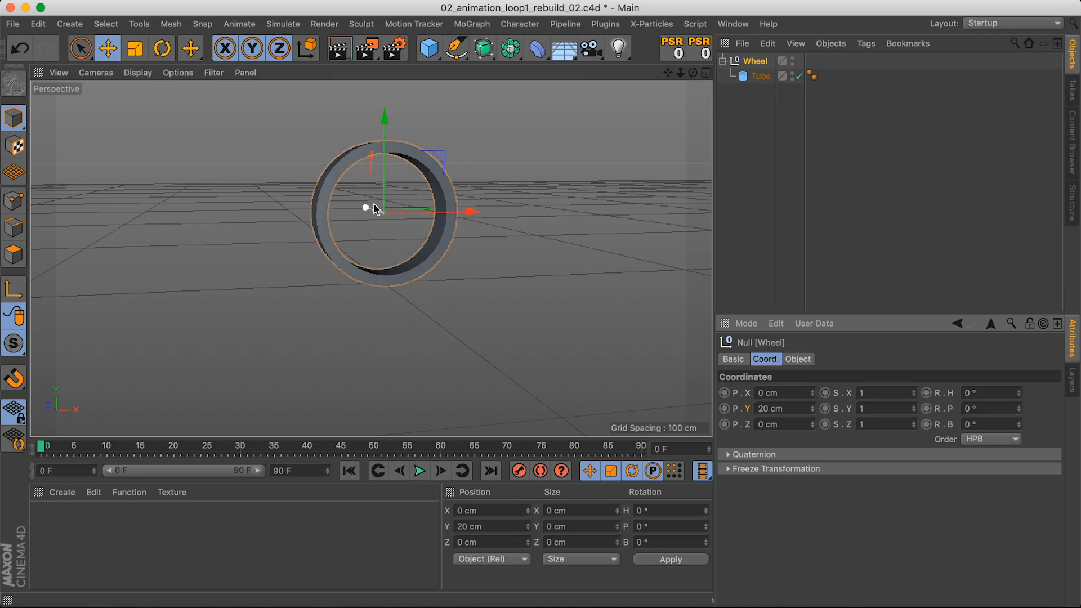
left_click(767, 77)
left_click(757, 62)
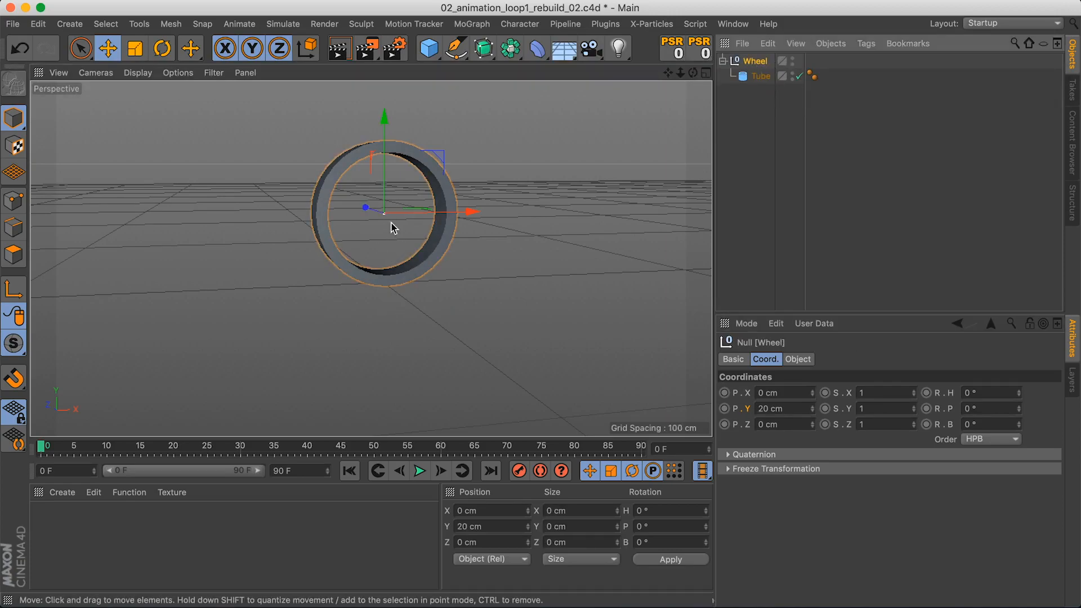
Switch to the Kalkylator app, clear it and multiply the wheel's radius of 20 by 2
left_click_drag(391, 223, 403, 297, "alt")
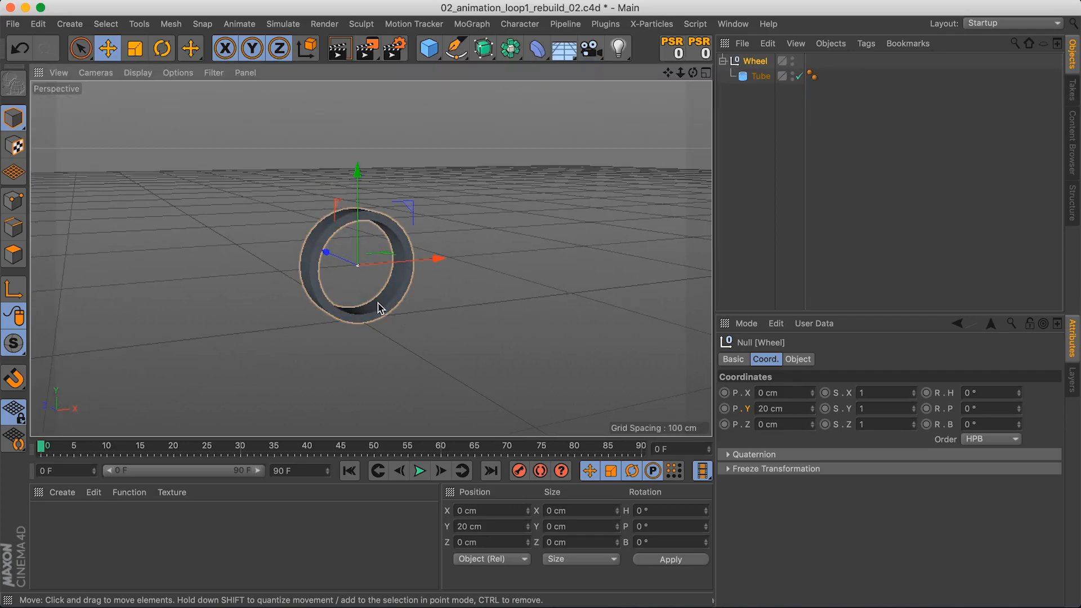
left_click_drag(399, 325, 374, 305, "alt")
key("super+Tab")
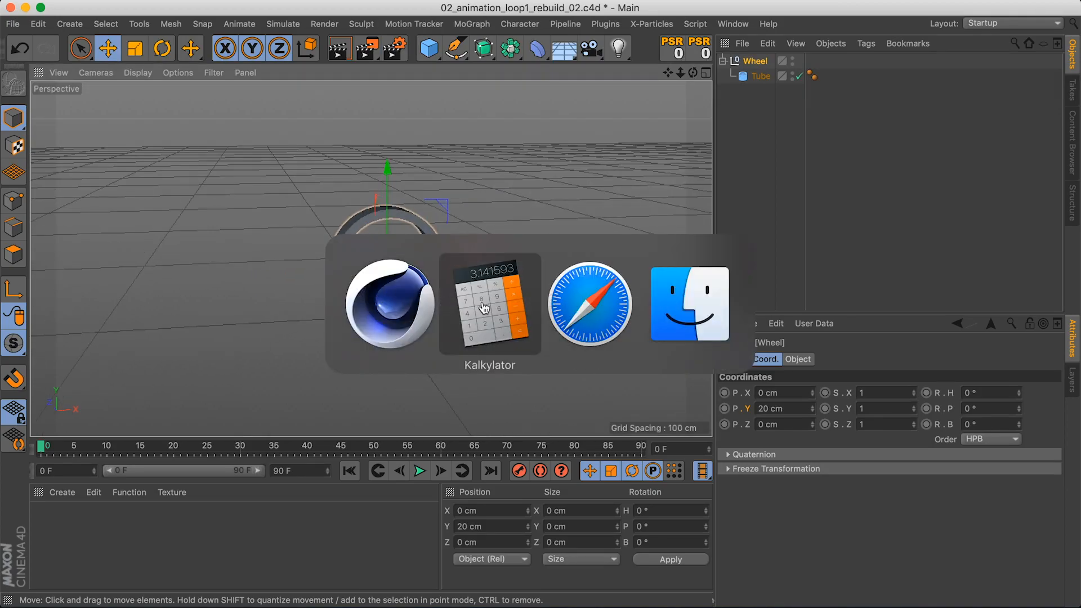
left_click(483, 306)
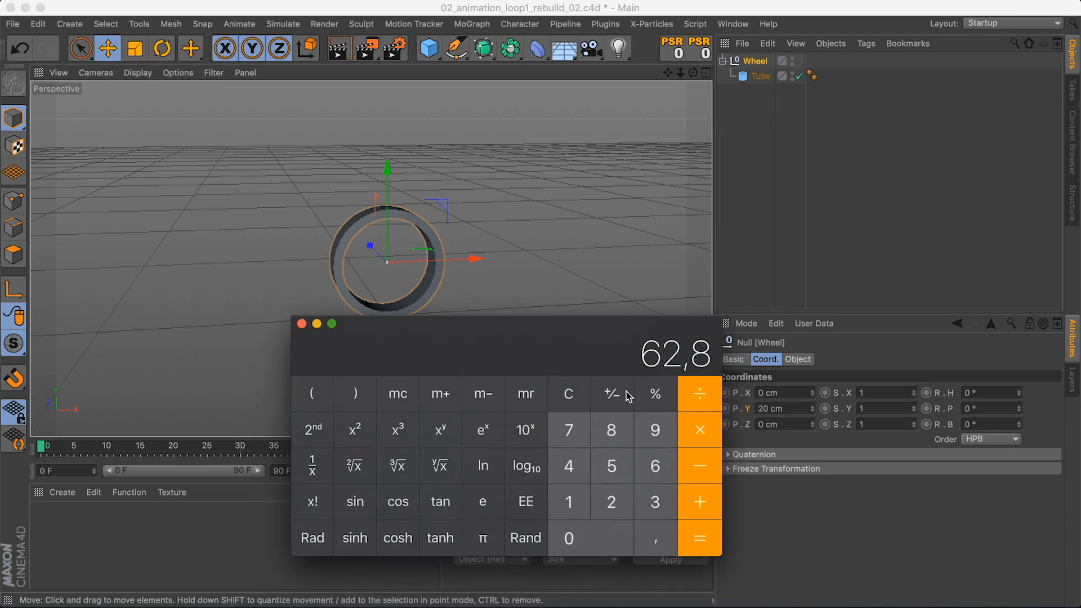
left_click(569, 393)
left_click_drag(569, 347, 589, 376)
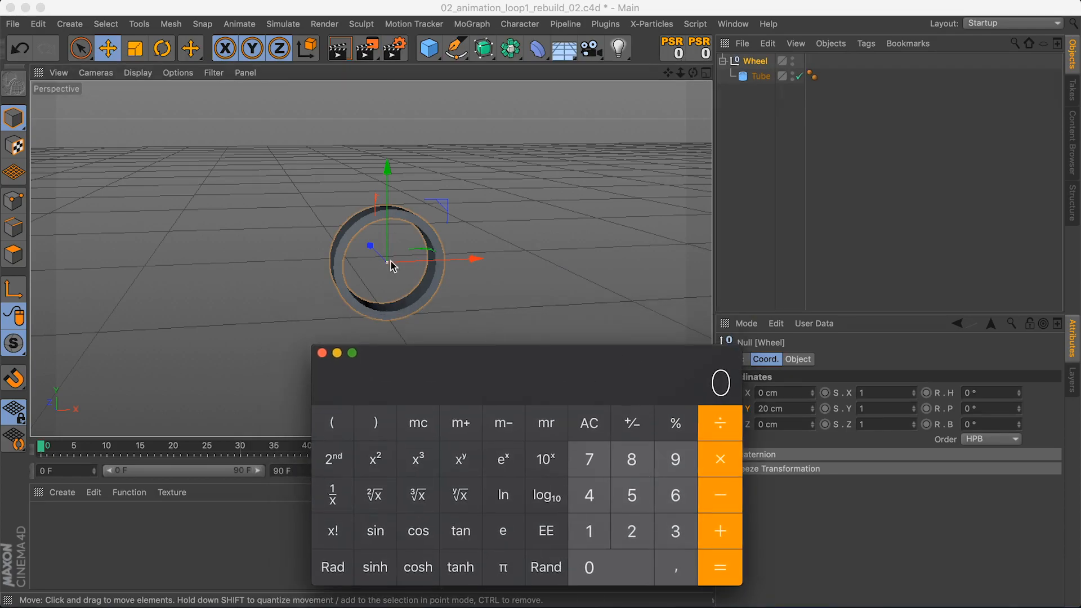
left_click(627, 536)
key("0")
left_click(729, 473)
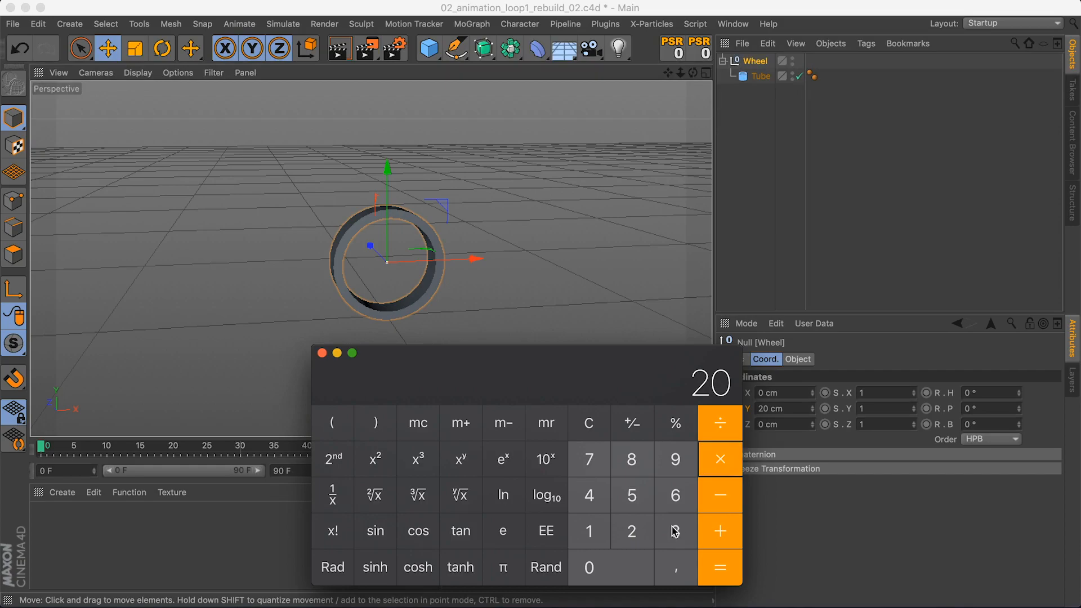
left_click(635, 540)
left_click(722, 573)
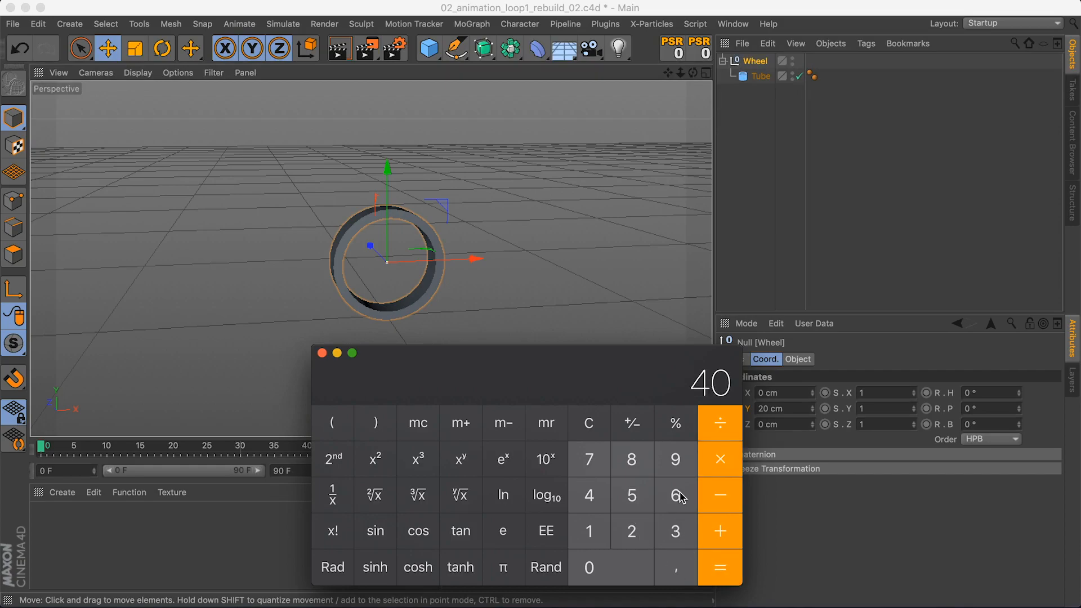
Multiply the diameter by 3,14 to calculate the wheel's circumference, and return to the Cinema 4D scene
left_click_drag(598, 352, 624, 370)
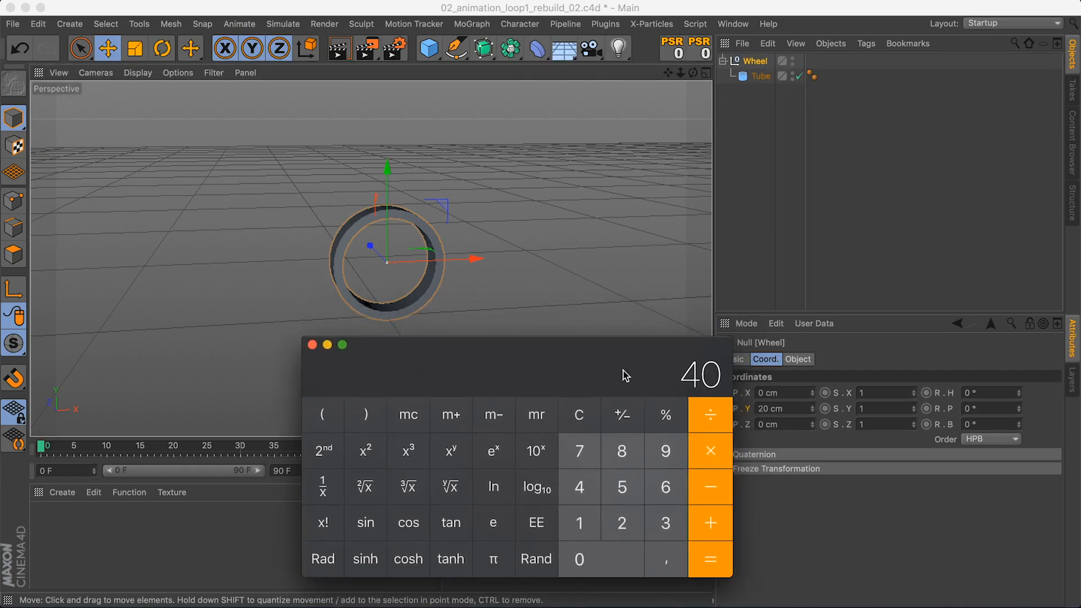
left_click(717, 451)
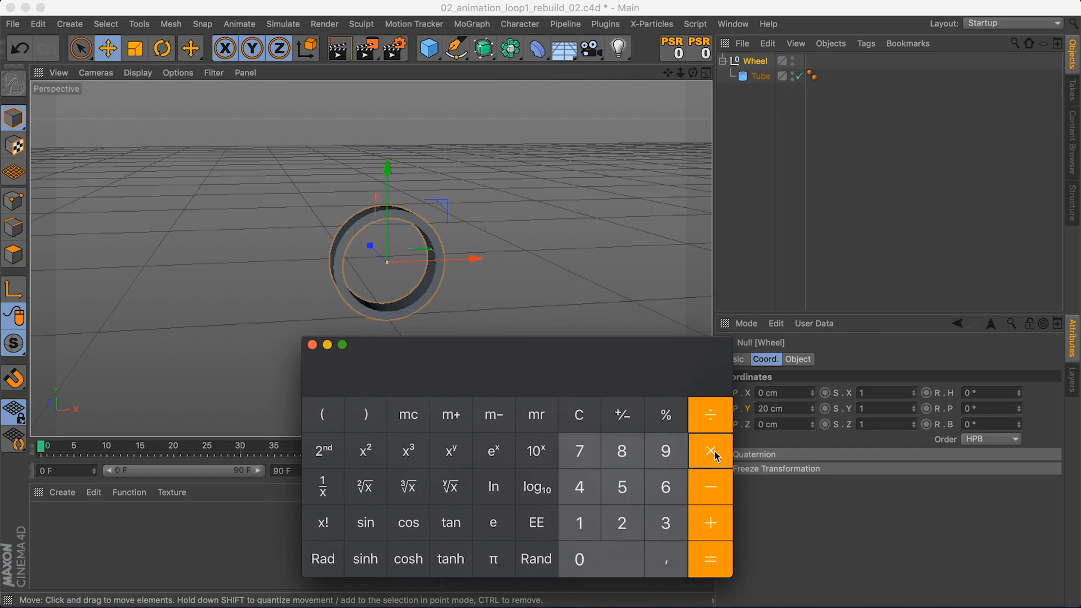
left_click(665, 526)
left_click(666, 559)
left_click(580, 523)
left_click(579, 488)
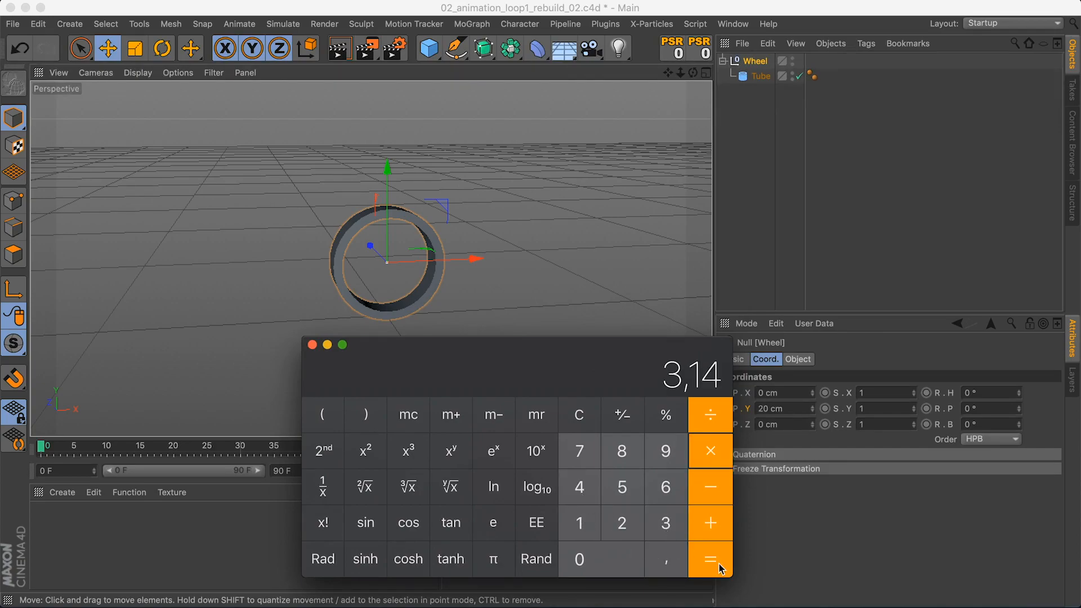
left_click(719, 568)
left_click_drag(584, 378, 591, 352)
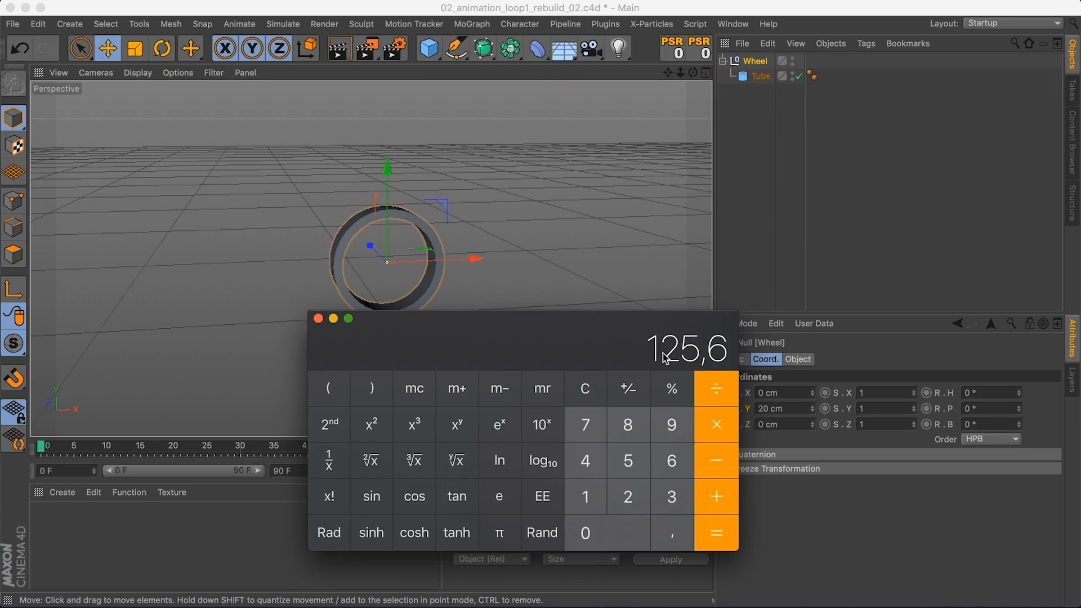
left_click(777, 244)
Record a keyframe for the Wheel null's X position of 0 cm at frame 0
left_click_drag(356, 283, 413, 316, "alt")
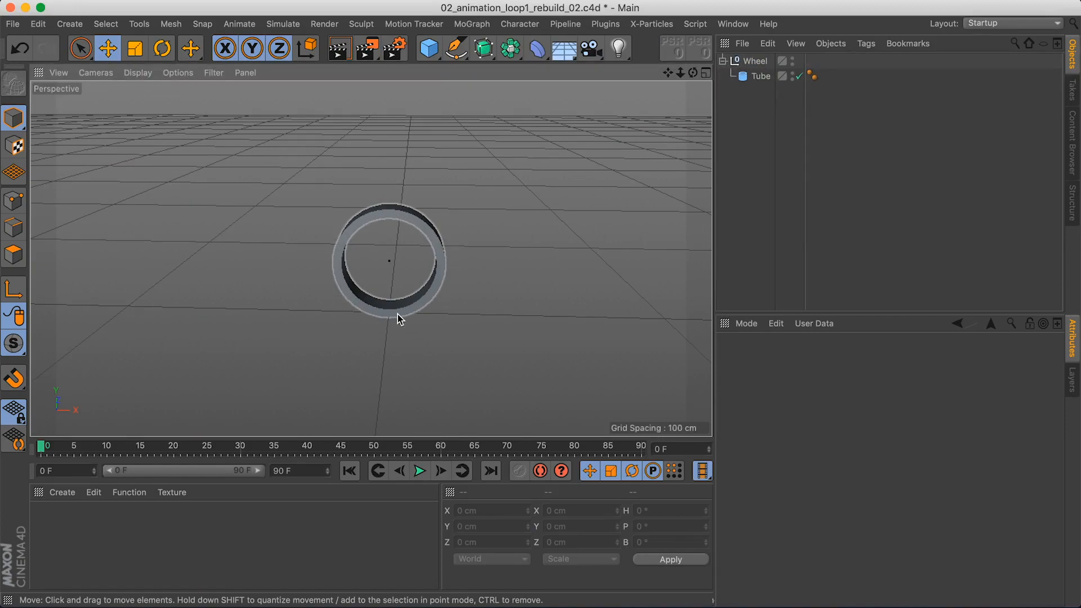
left_click_drag(397, 317, 338, 332, "alt")
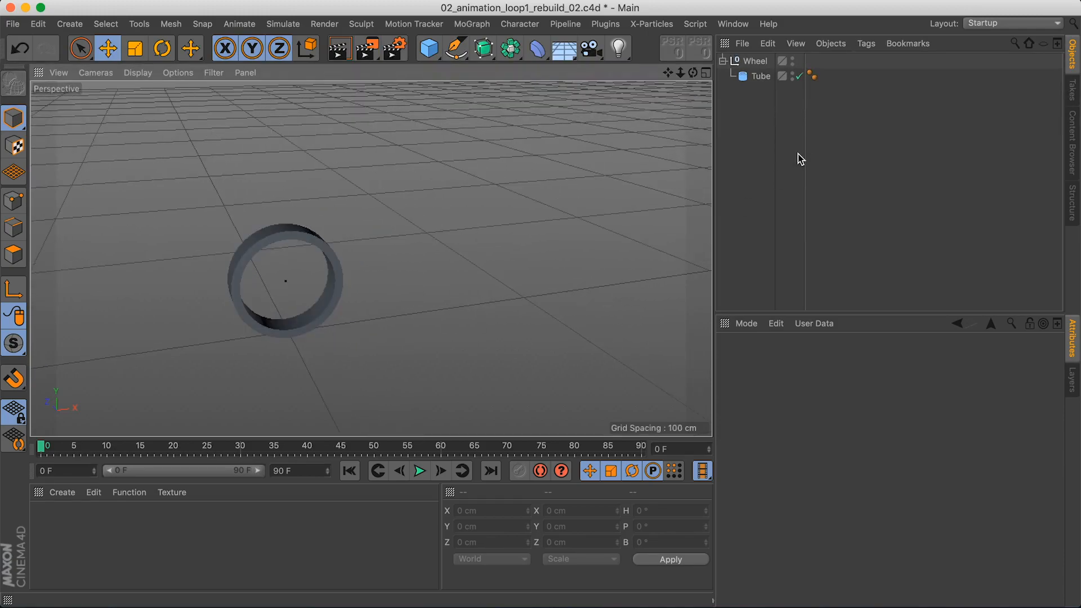
left_click(757, 60)
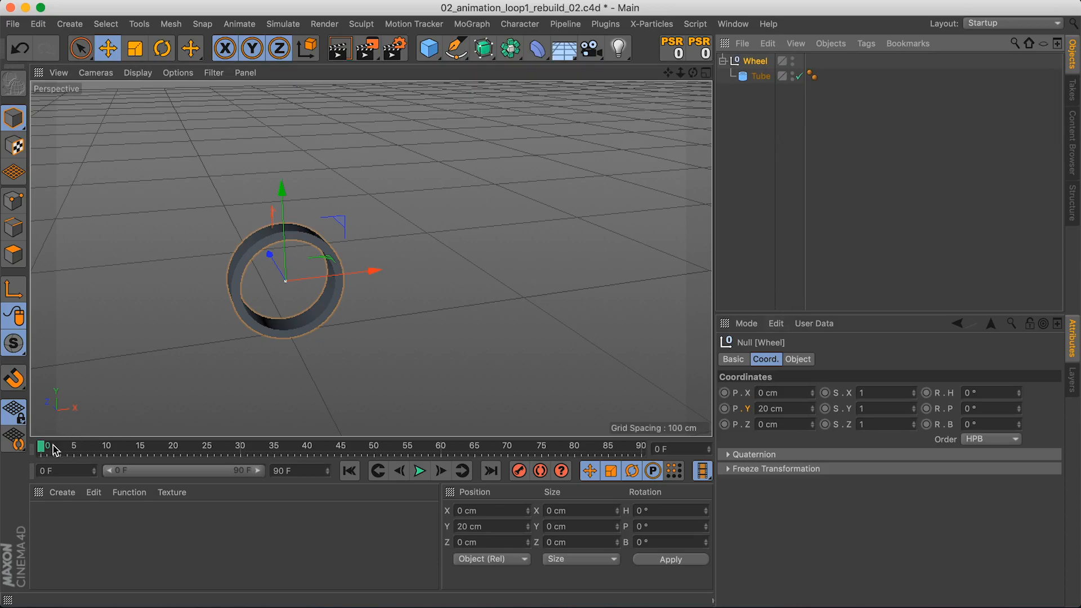
left_click(724, 393, "ctrl")
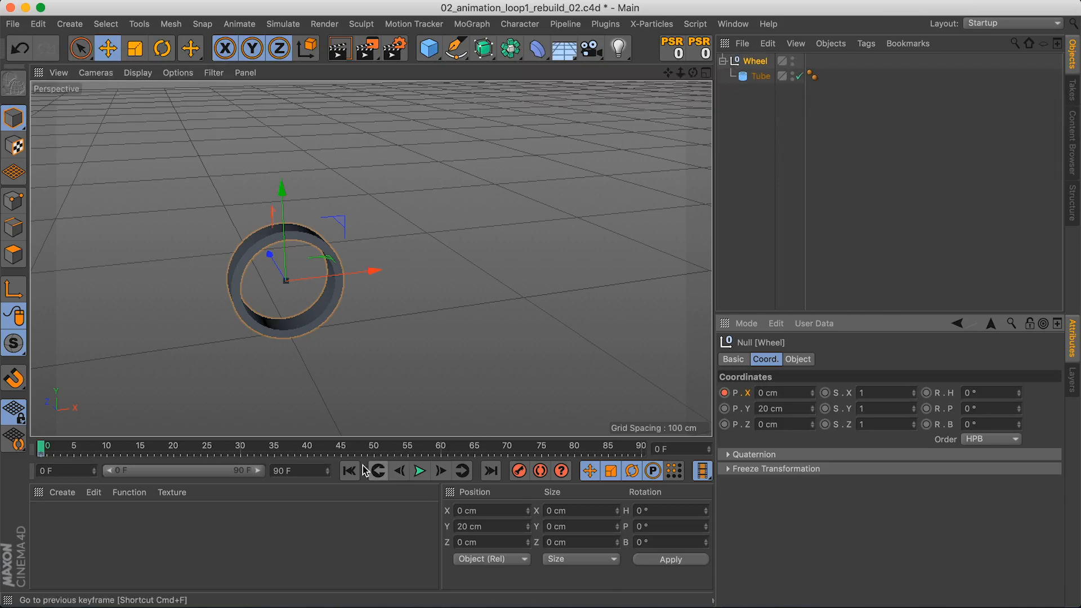
Move to frame 56 and set the animation's end frame to 56
left_click_drag(162, 450, 406, 457)
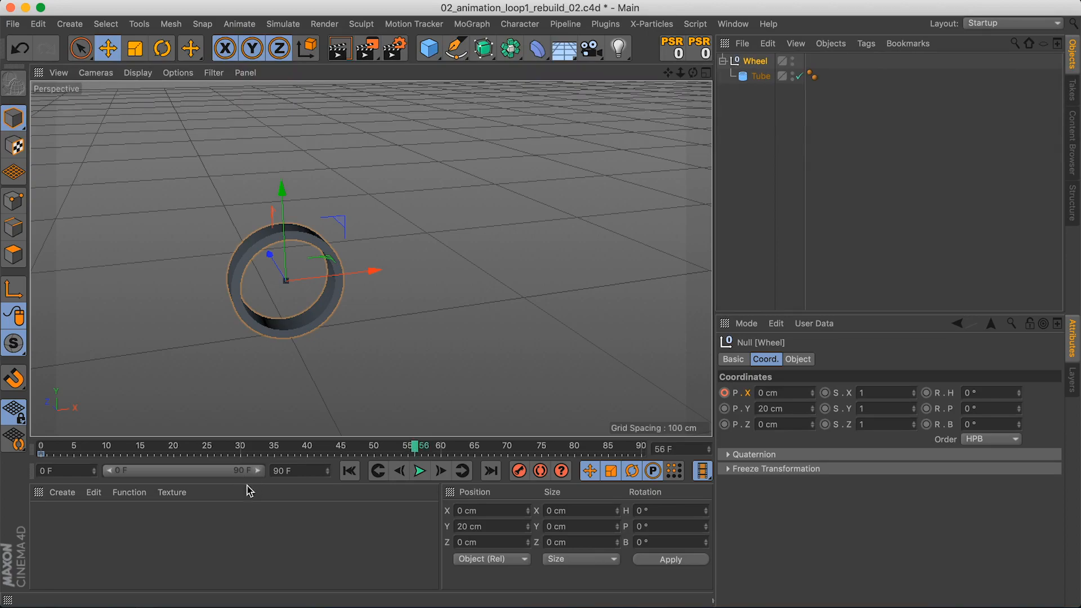
type("56")
left_click(331, 518)
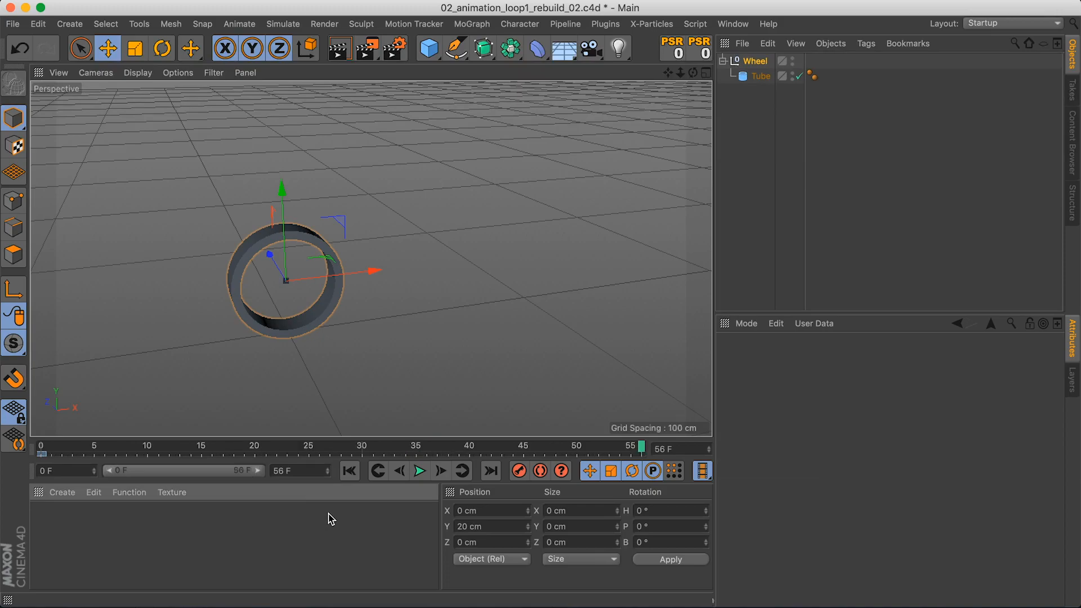
Set the Wheel null's X position to 126 cm and record a keyframe for it at frame 56
left_click(757, 60)
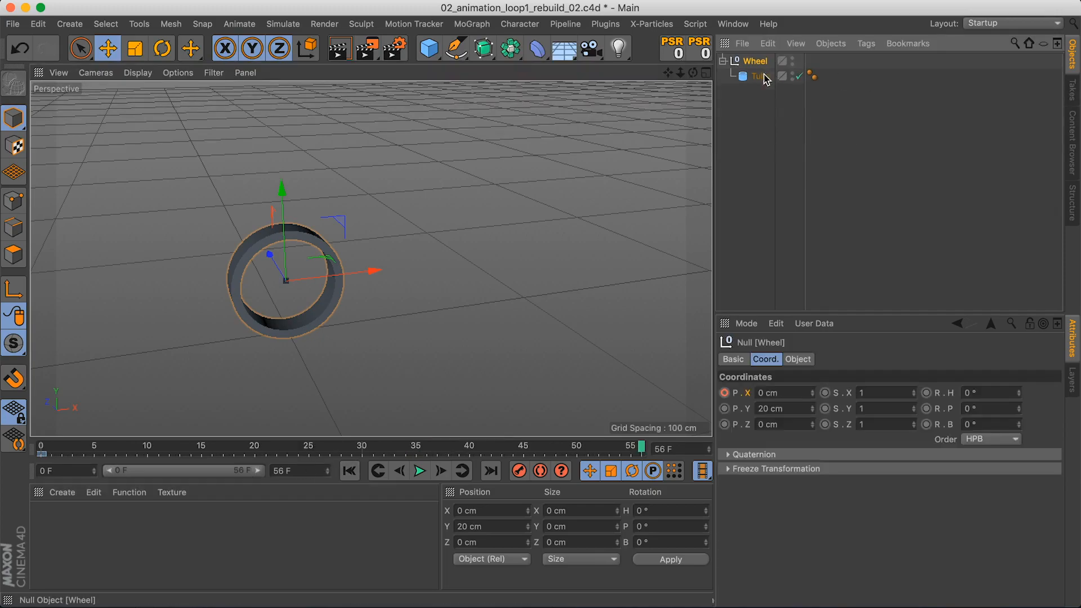
double_click(787, 393)
type("12")
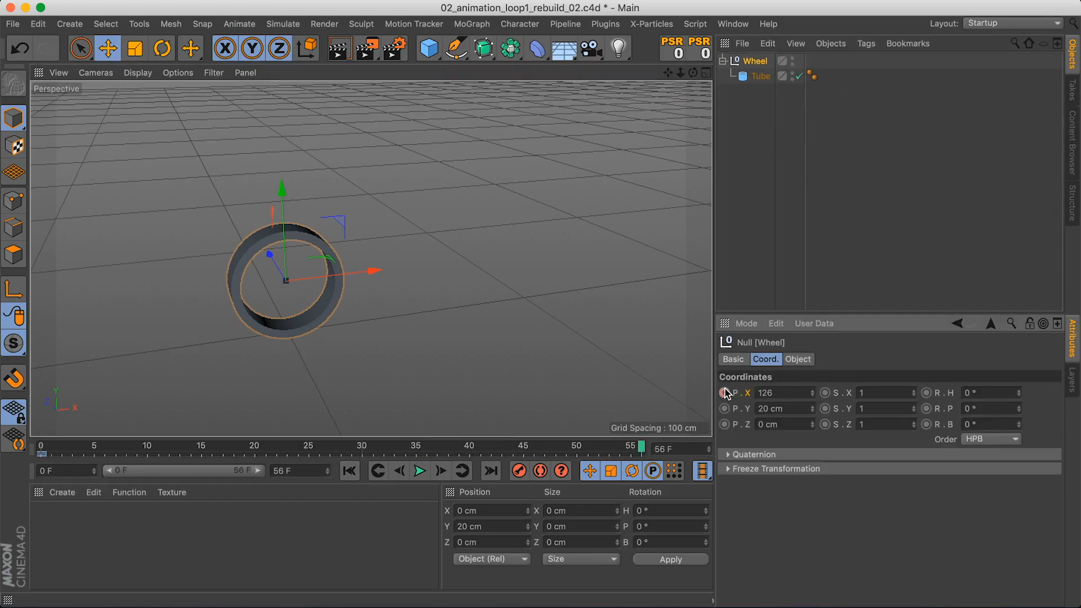
type("6")
left_click(725, 392)
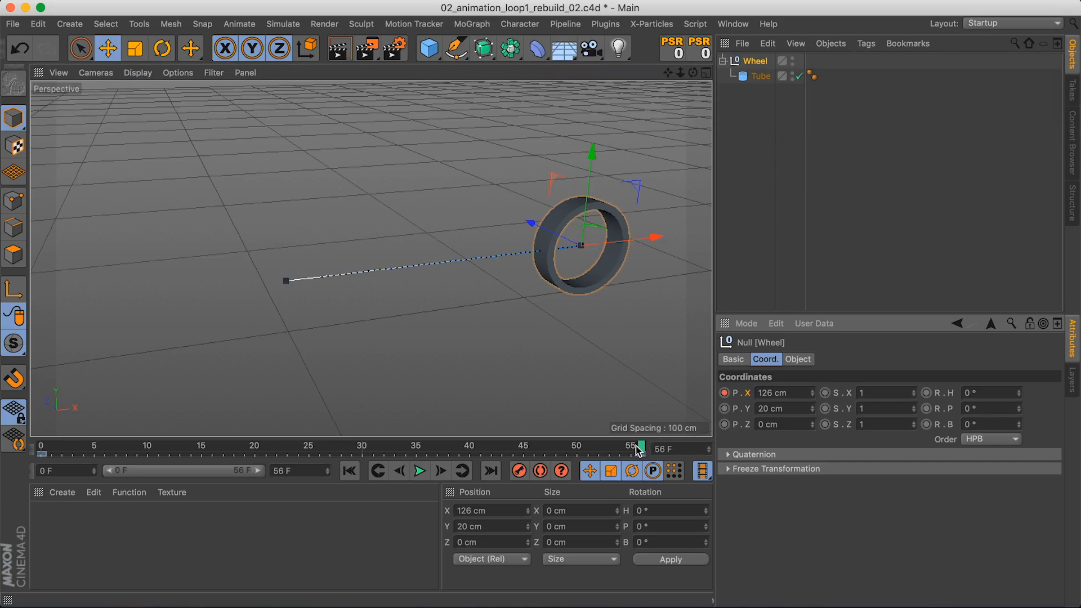
Keyframe the Wheel null's bank rotation (R.B) at 0° on frame 0 and 360° on frame 56
left_click_drag(638, 448, 40, 449)
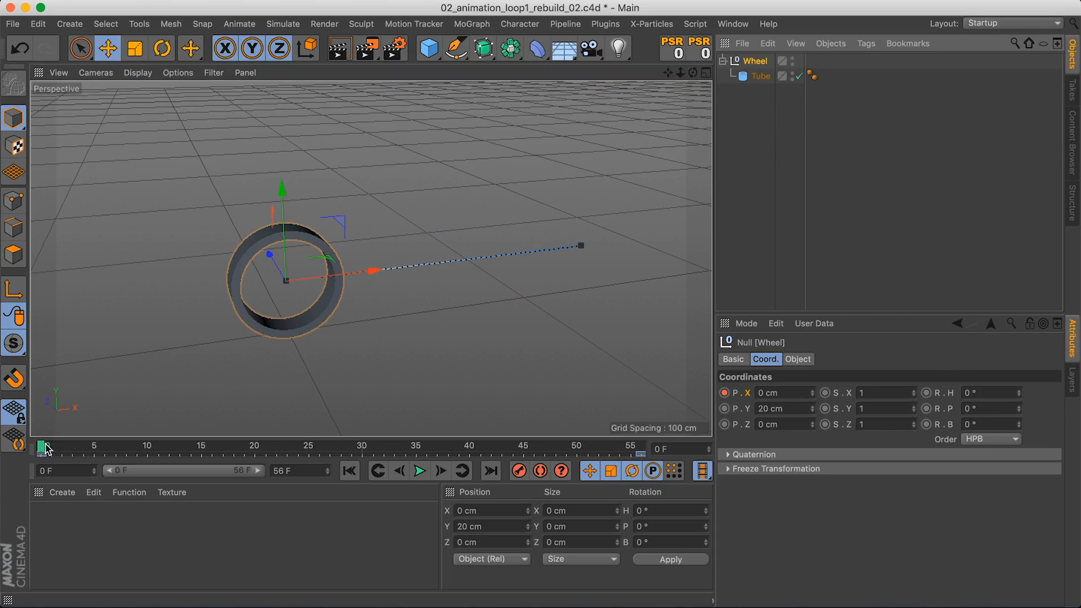
mouse_move(45, 445)
left_mouse_down()
mouse_move(324, 461)
mouse_move(41, 457)
left_mouse_up()
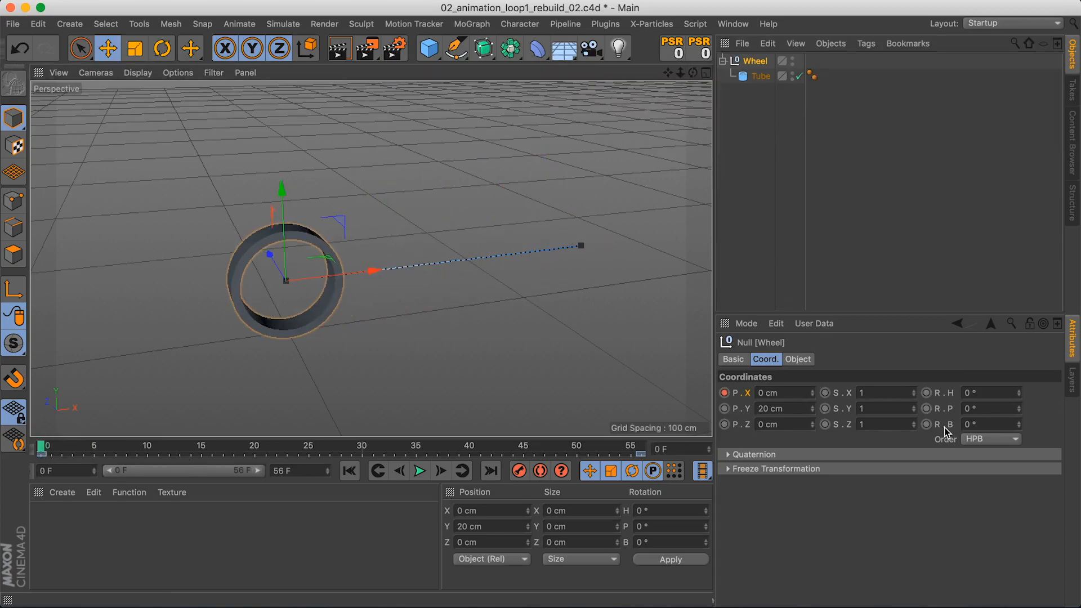
left_click(926, 424, "ctrl")
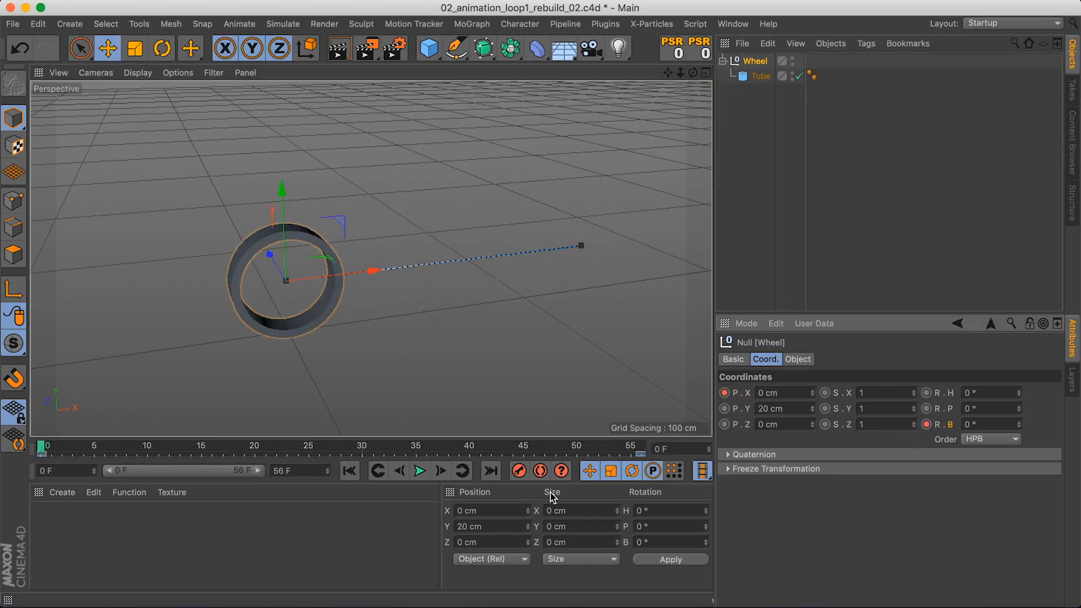
left_click(637, 448)
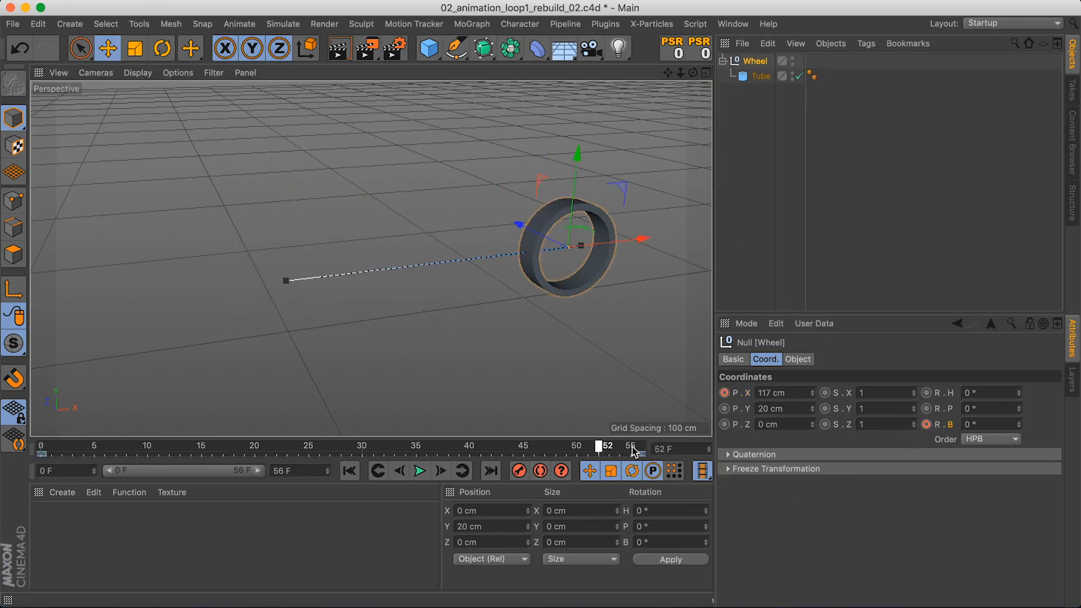
left_click(971, 423)
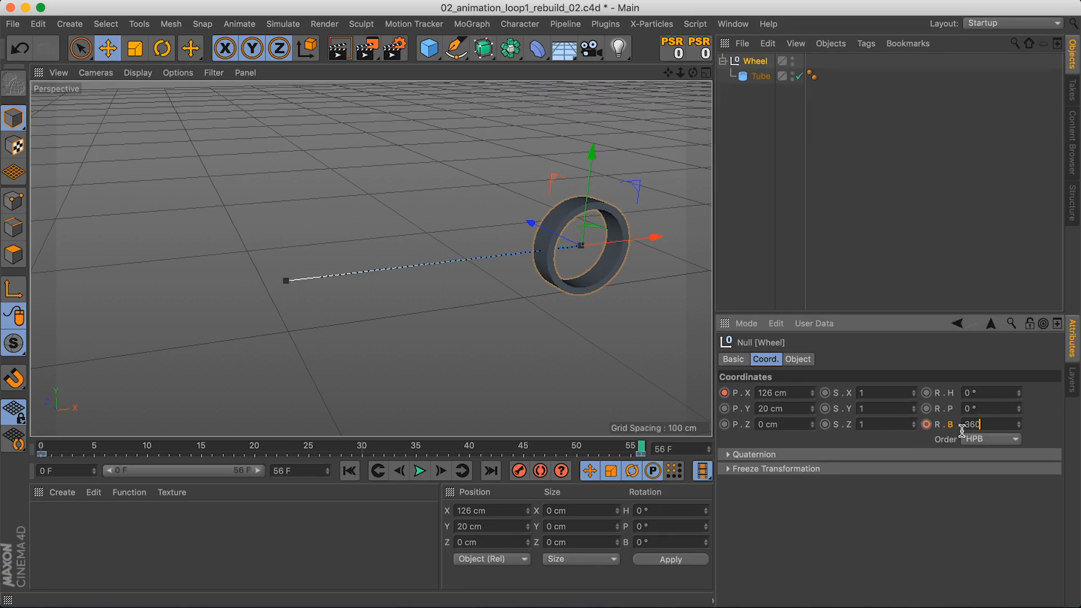
left_click(926, 424, "ctrl")
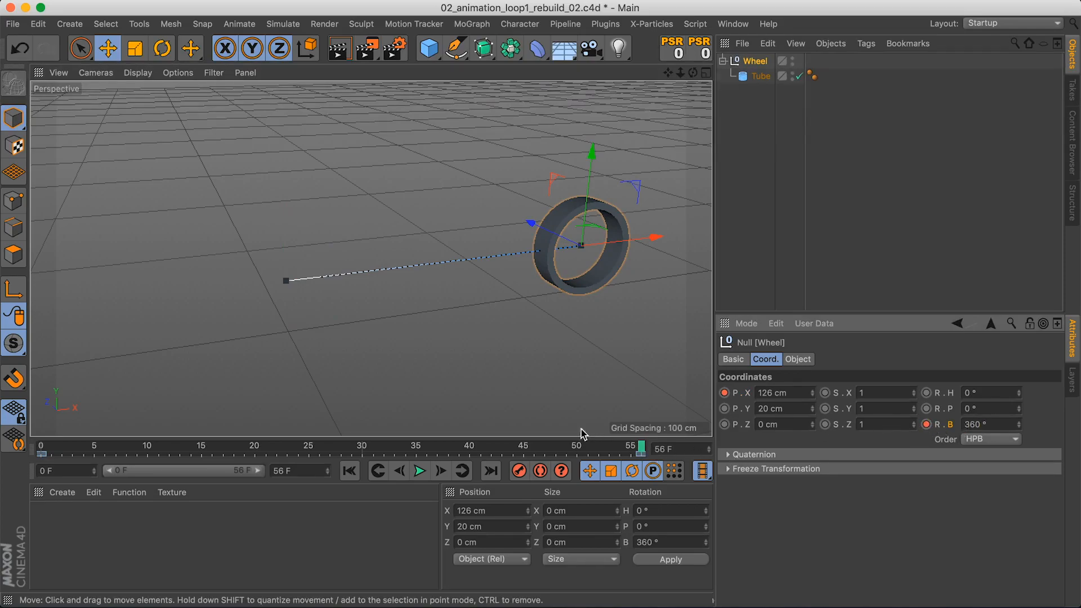
Play back the wheel's rolling animation and return to frame 0
left_click(420, 470)
left_click(419, 470)
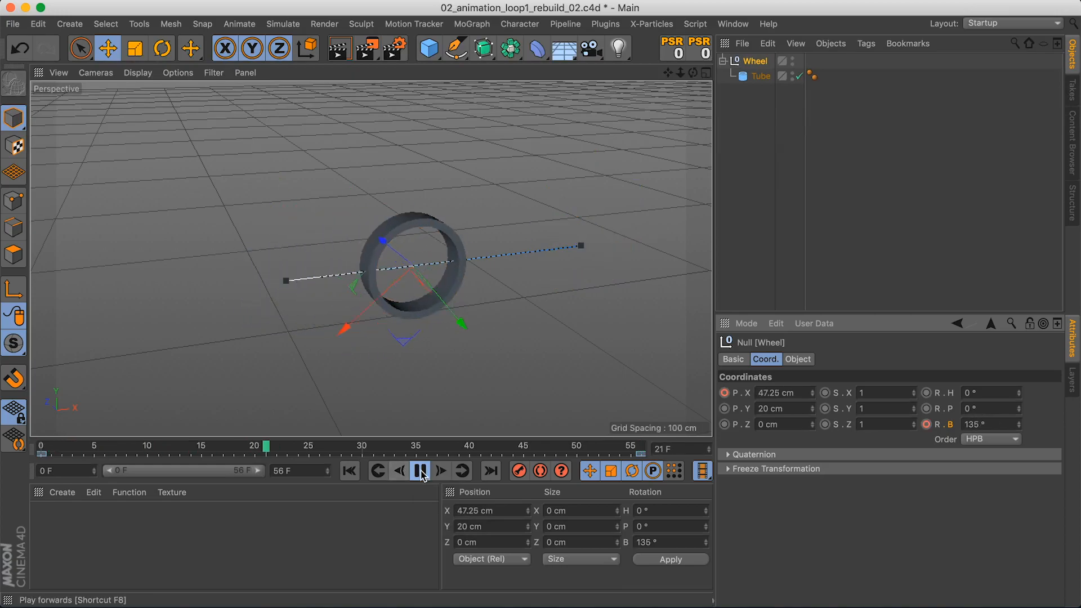
left_click(419, 470)
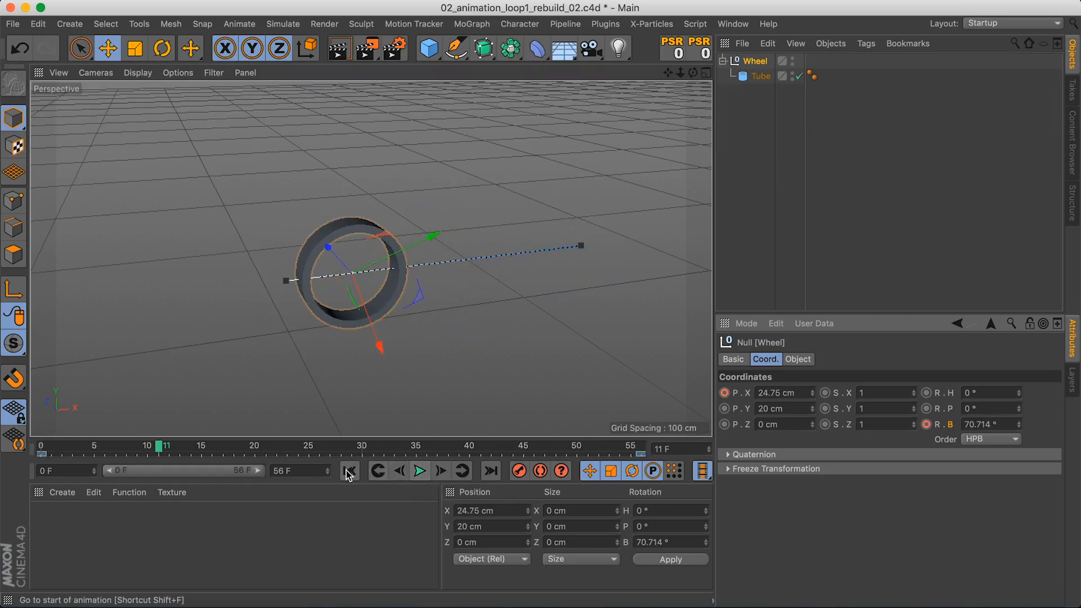
left_click(349, 471)
Create a material with a Checkerboard surface texture in its color channel and apply it to the tube
double_click(147, 545)
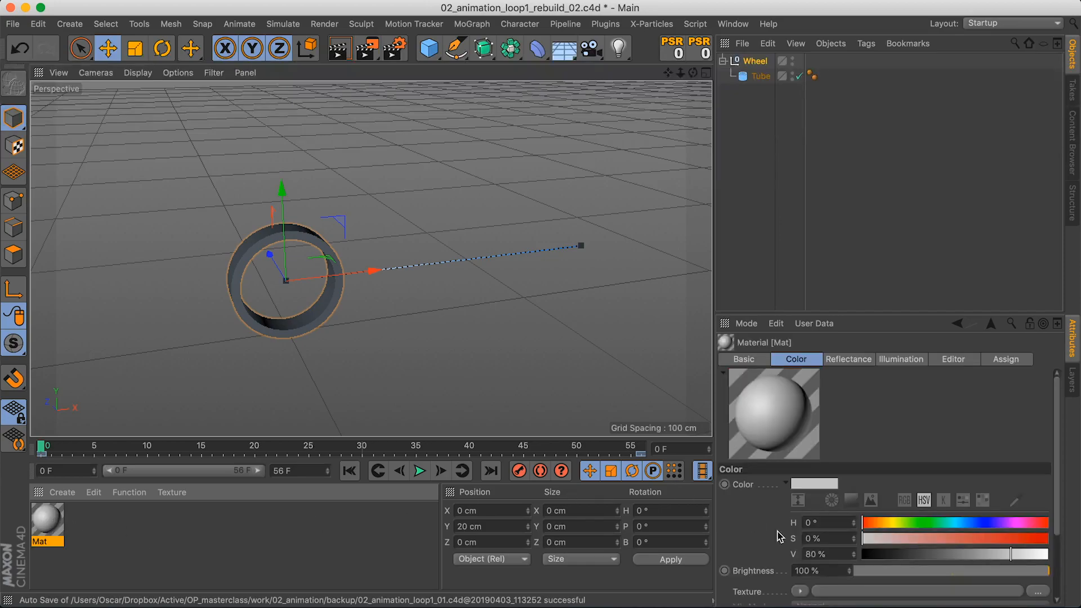
left_click(801, 591)
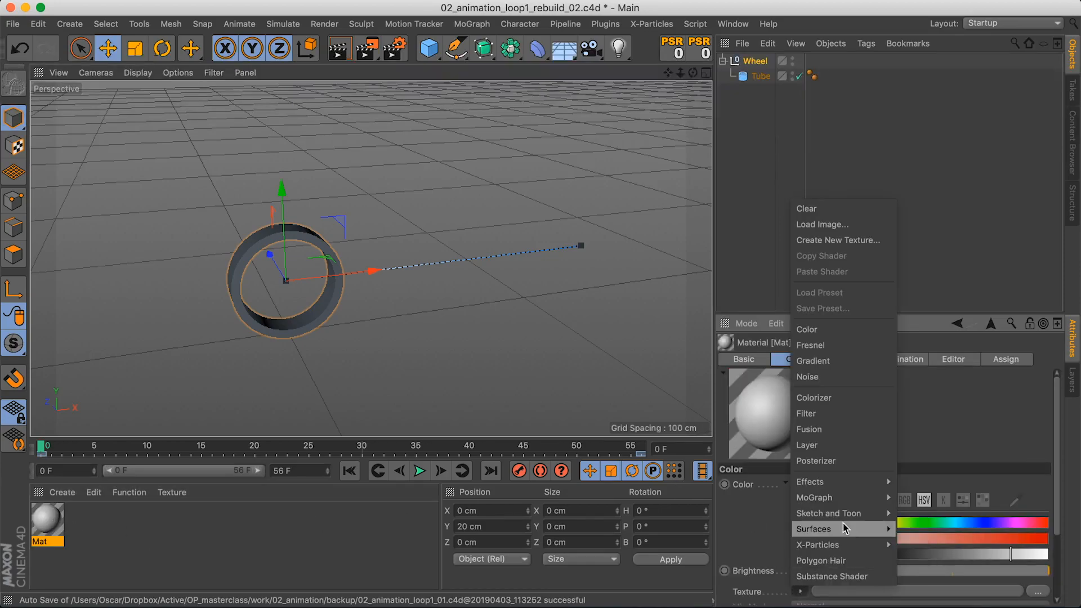
mouse_move(842, 527)
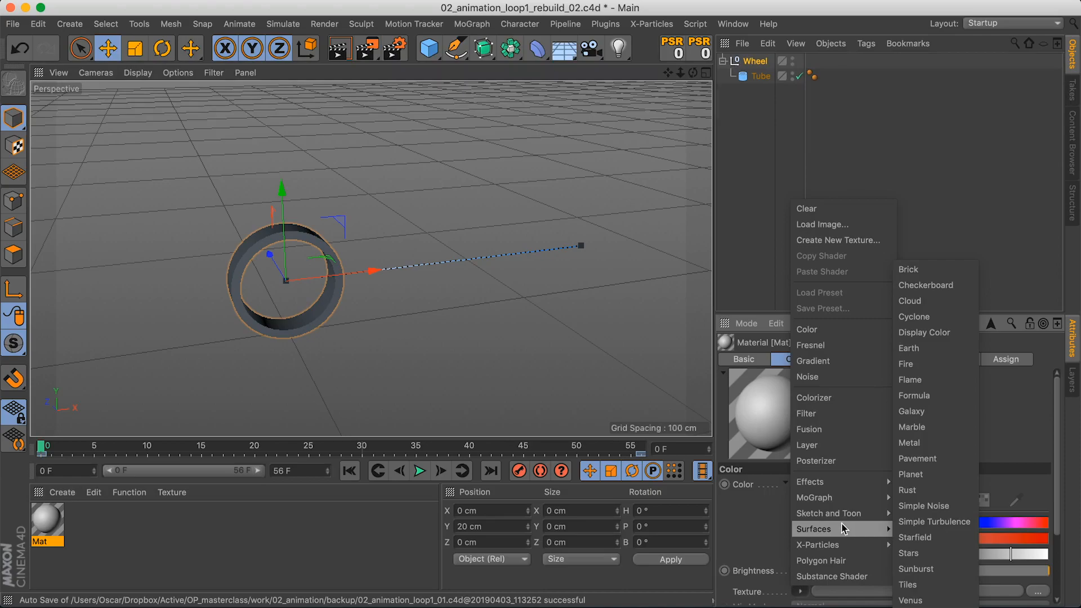
left_click(952, 286)
left_click_drag(48, 521, 342, 394)
left_click(318, 323)
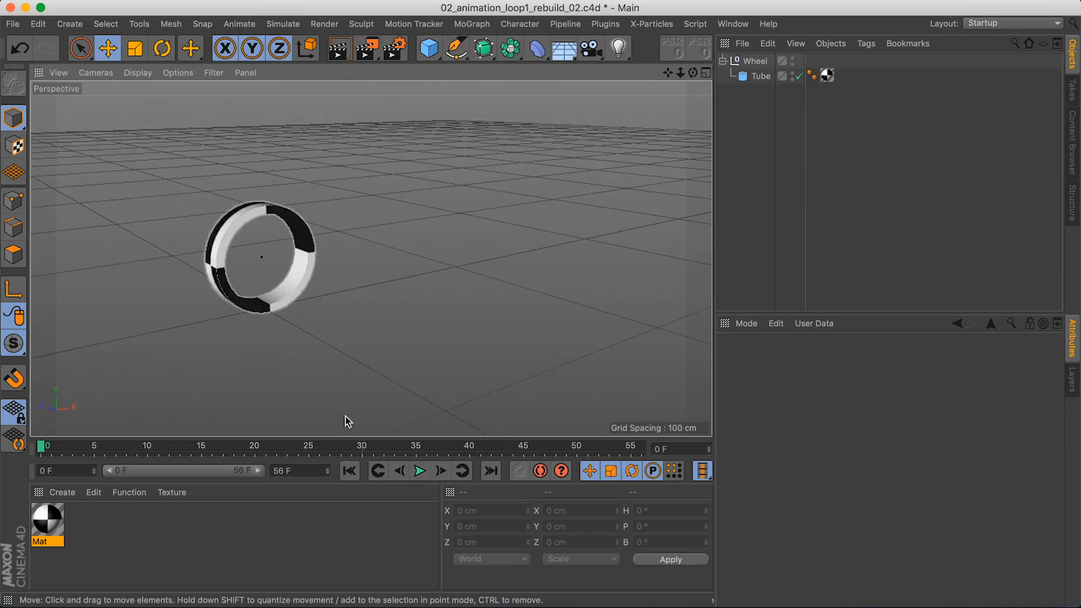
Play back the checkered wheel to inspect its rotation, and return to the start frame
left_click(420, 471)
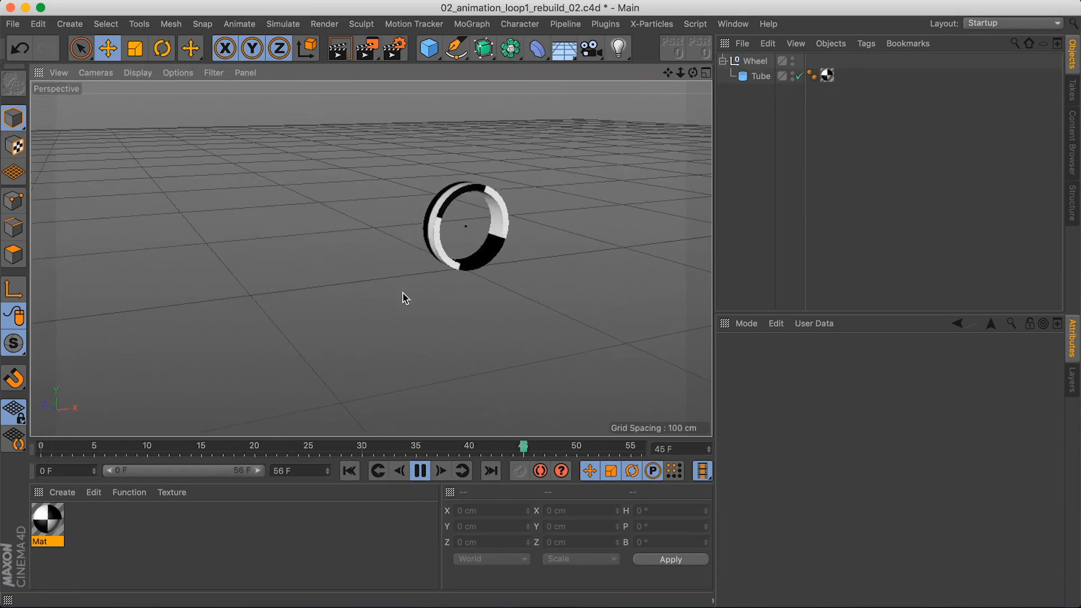
left_click(420, 470)
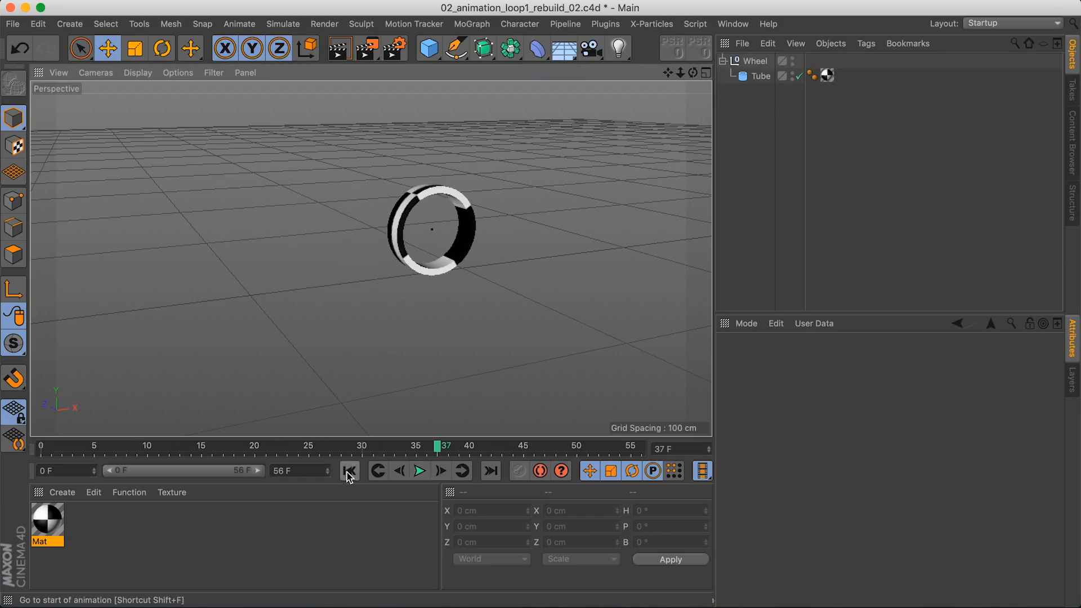
left_click(349, 470)
Add a new Null object and record a keyframe for its X position of 0 cm at frame 0
middle_click_drag(282, 300, 413, 354, "alt")
left_click_drag(412, 355, 383, 333, "alt")
middle_click_drag(383, 333, 374, 298, "alt")
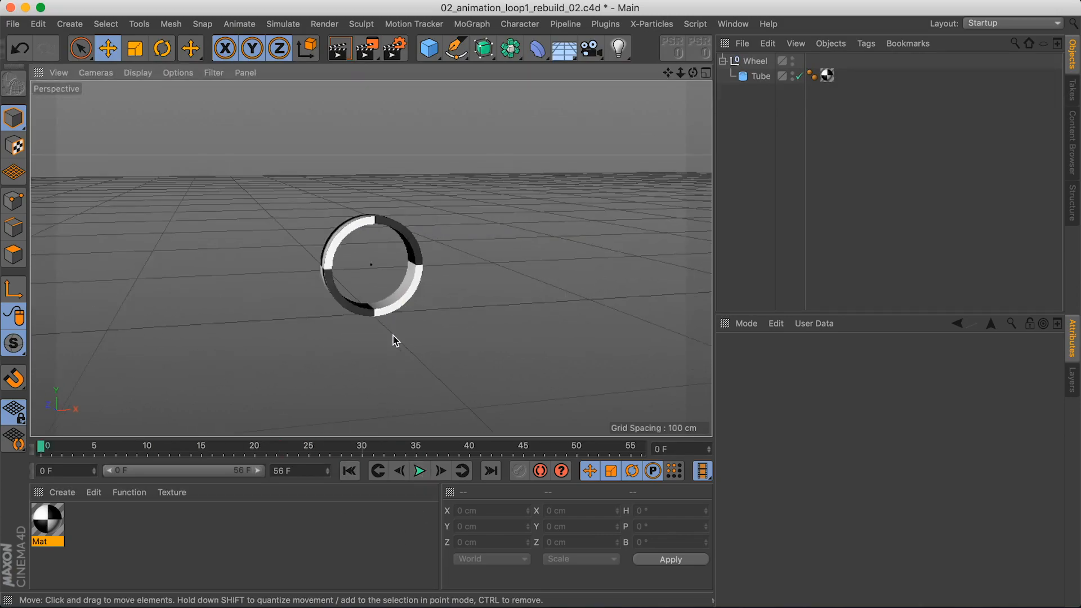
left_click(429, 49)
left_click(459, 65)
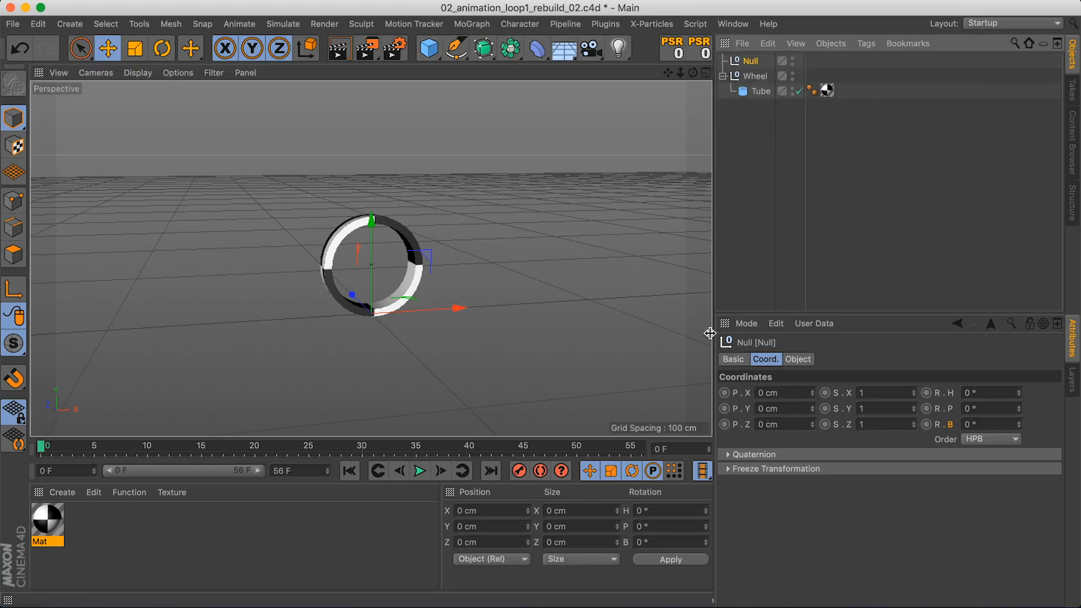
left_click(725, 392)
Keyframe the new null's X position at 126 cm on frame 56, and return to frame 0
left_click(642, 450)
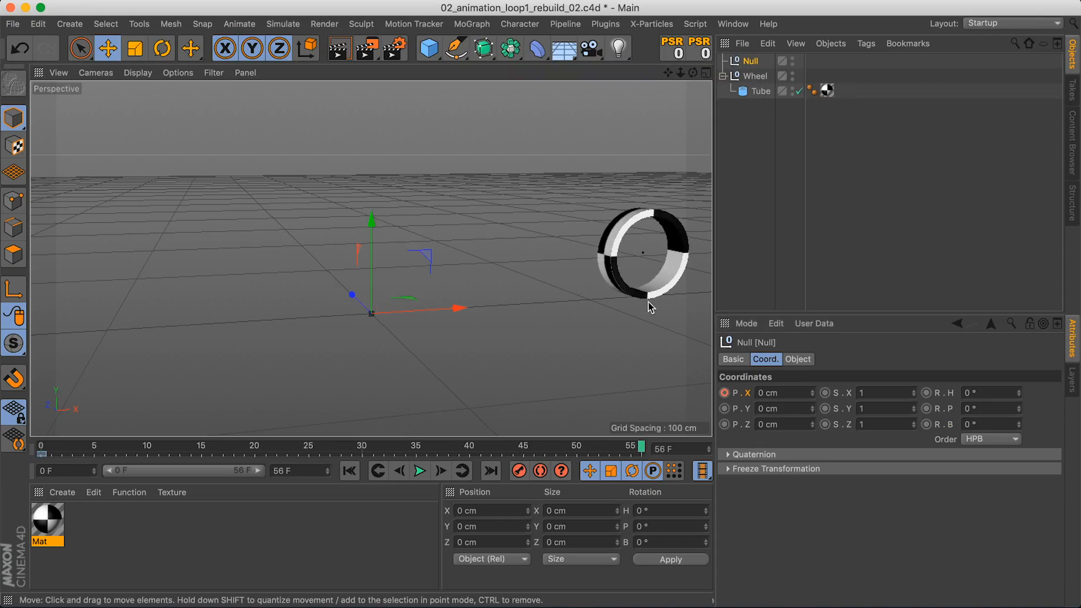
middle_click_drag(646, 304, 566, 328, "alt")
double_click(766, 394)
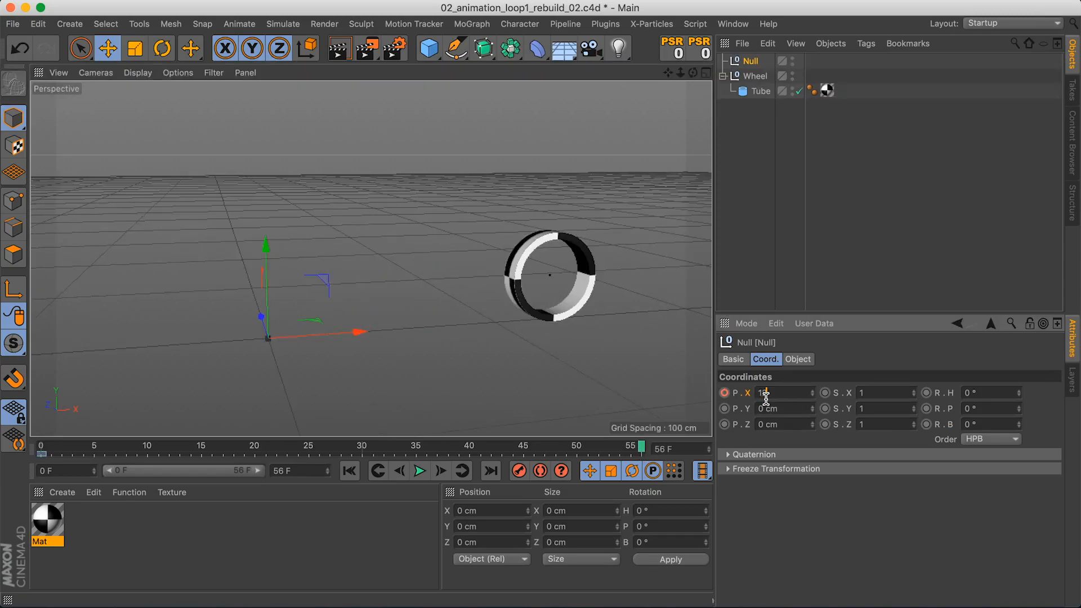
key("Return")
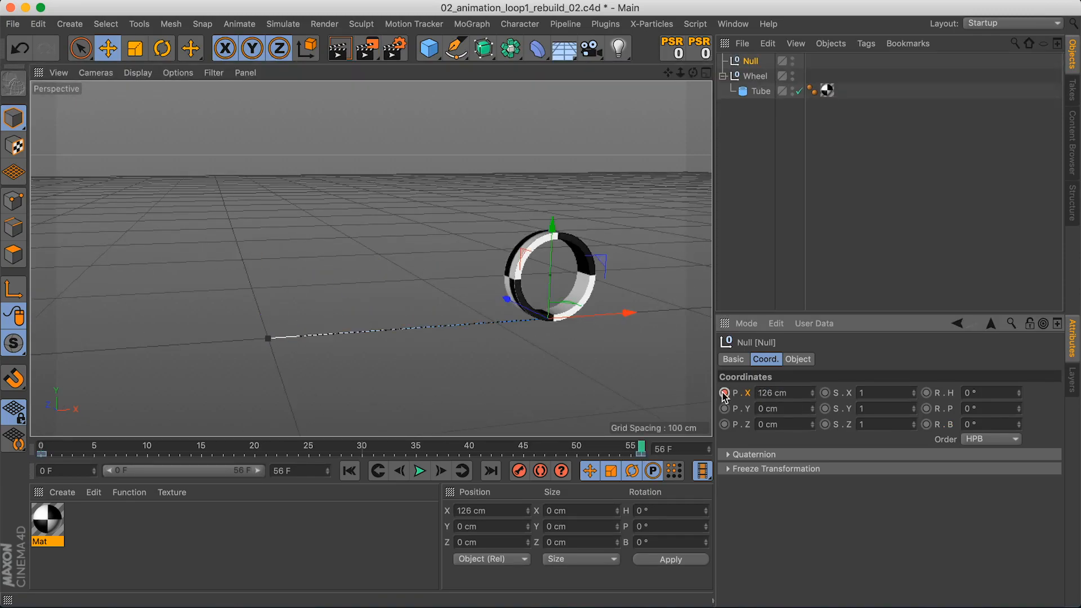
left_click_drag(642, 450, 42, 449)
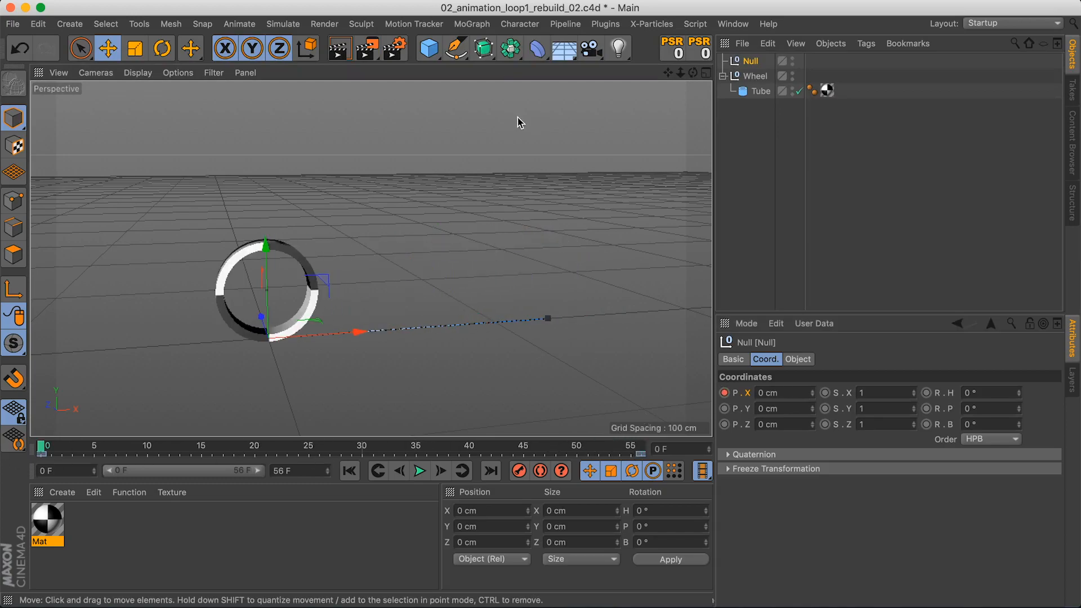
Add a camera and make it a child of the newly animated null
left_click(591, 49)
left_click(634, 76)
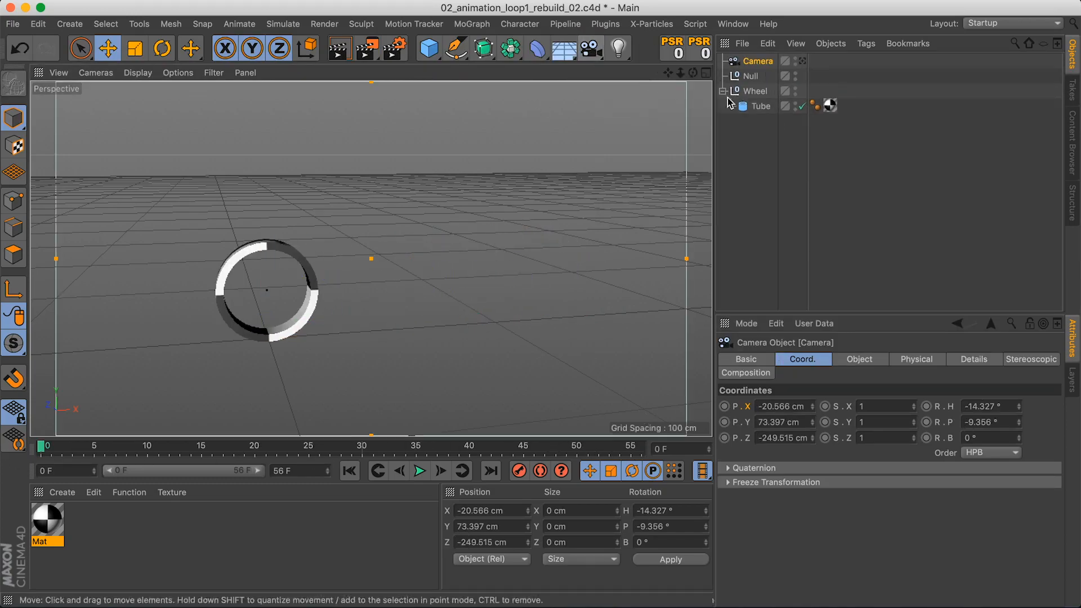
left_click_drag(757, 60, 754, 80)
Rename the camera's parent null to Dolly and make the camera the active view
double_click(751, 61)
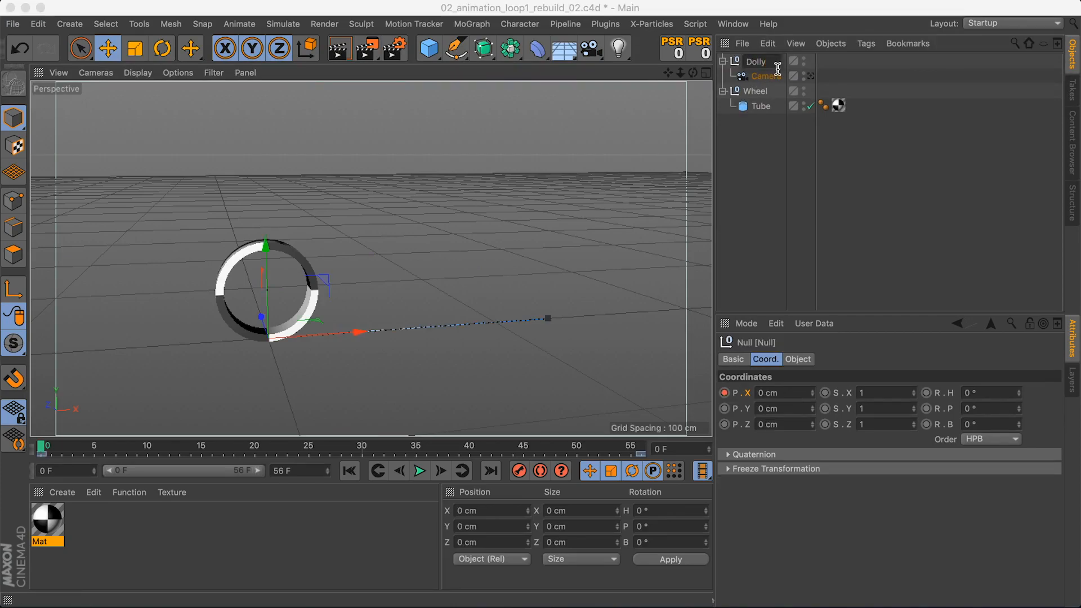
type("Dolly")
key("Return")
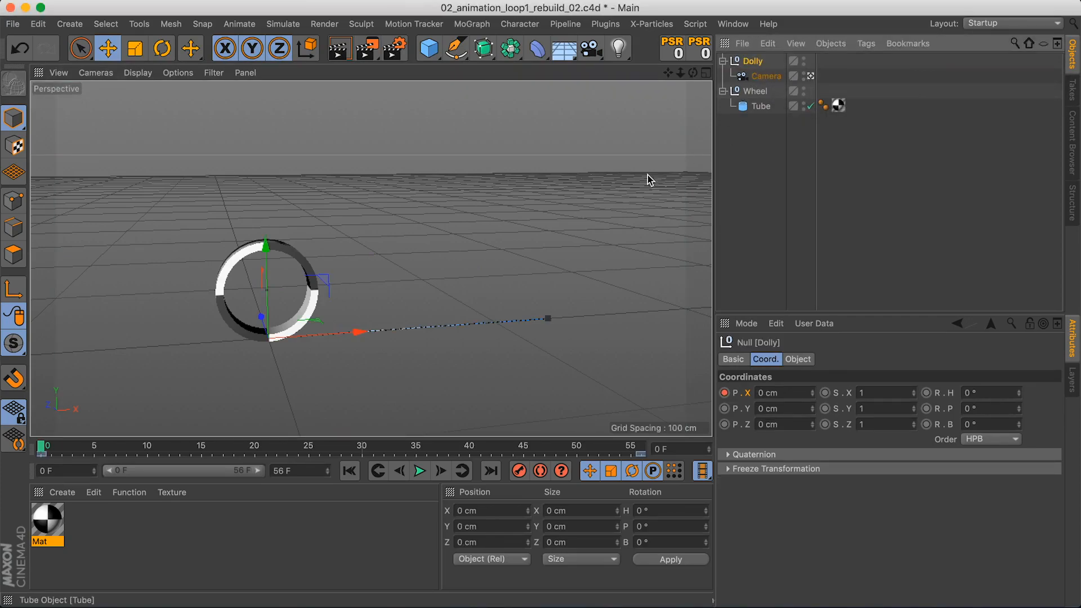
Play back the rolling wheel through the moving camera and return to the start frame
left_click(419, 471)
left_click(908, 165)
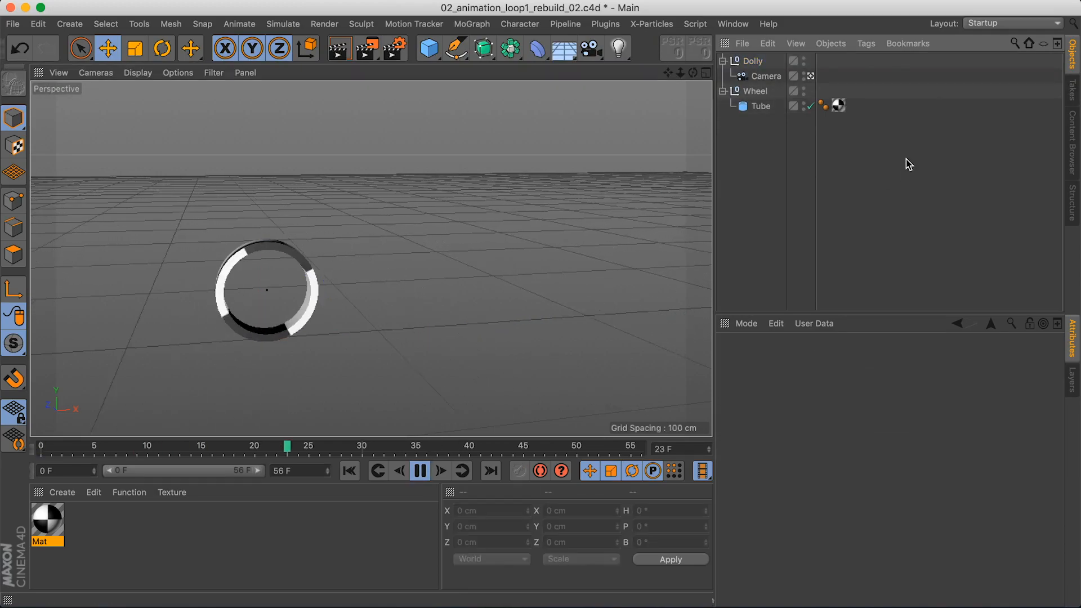
left_click(419, 471)
left_click(349, 471)
Center the wheel in the camera's framing, and leave the camera view with the camera hidden in the viewport
middle_click_drag(337, 335, 382, 323, "alt")
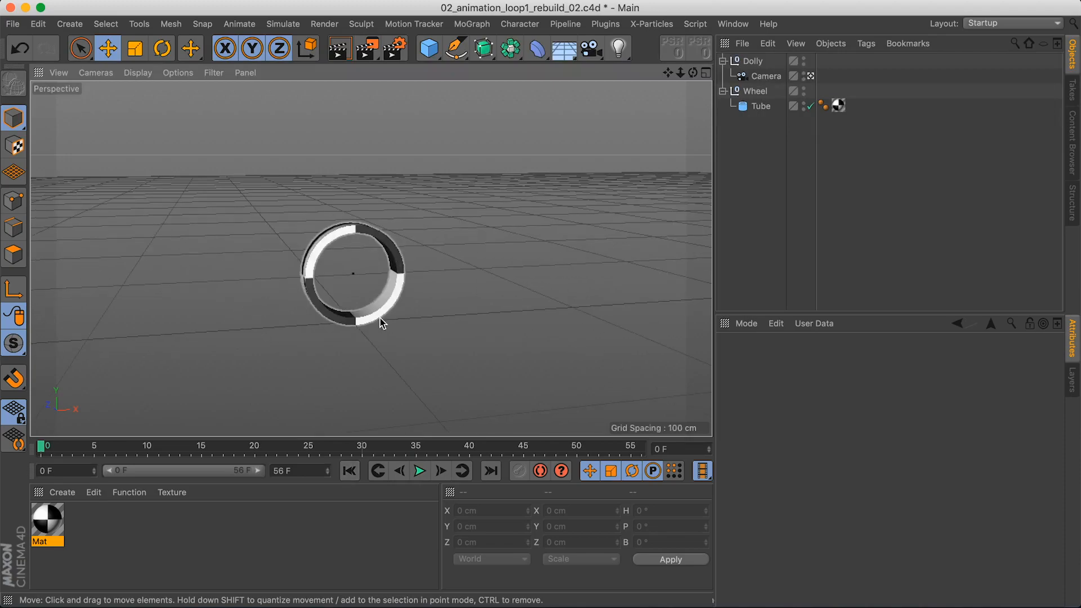
left_click(766, 76)
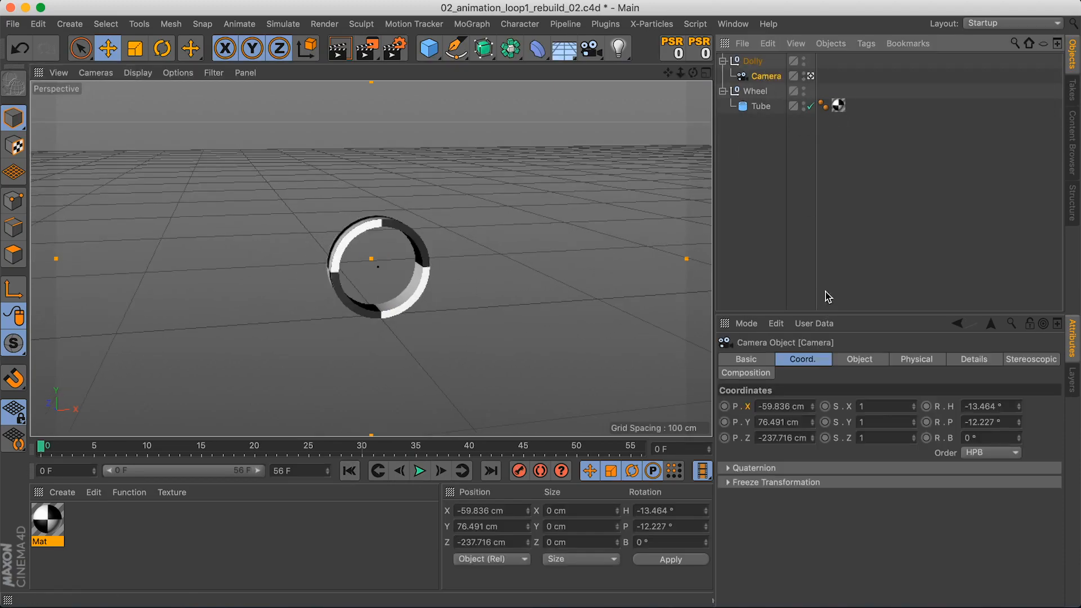
left_click(811, 77)
left_click_drag(316, 293, 394, 383, "alt")
left_click(806, 77)
left_click_drag(52, 447, 318, 448)
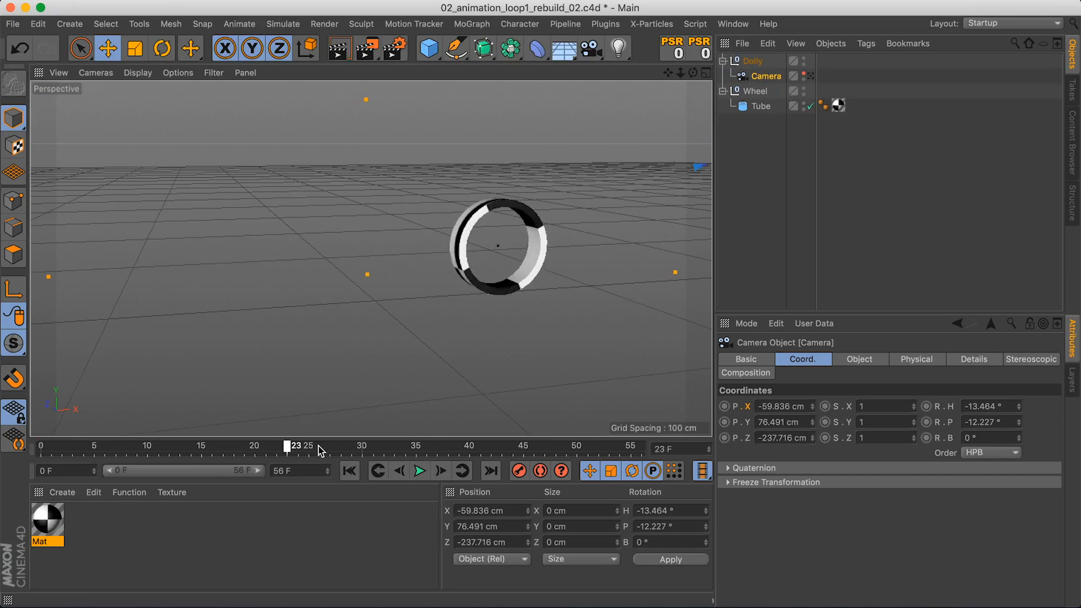
Add a rectangle spline to the scene and set its width and height to 20 cm each
mouse_move(404, 301)
left_mouse_down("alt")
mouse_move(357, 270)
mouse_move(403, 316)
left_mouse_up("alt")
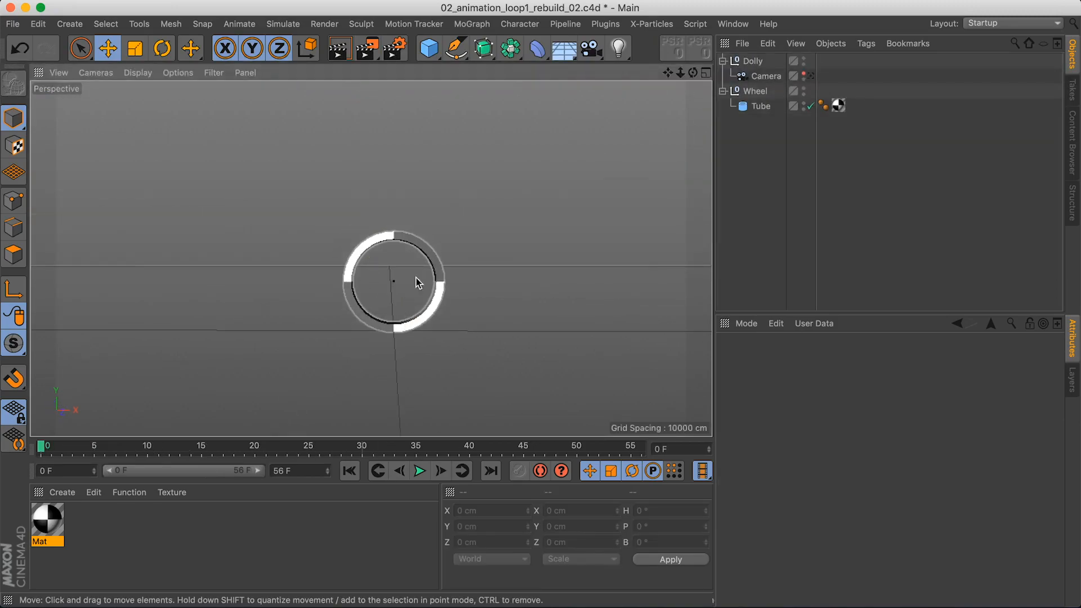
left_click_drag(458, 52, 627, 182)
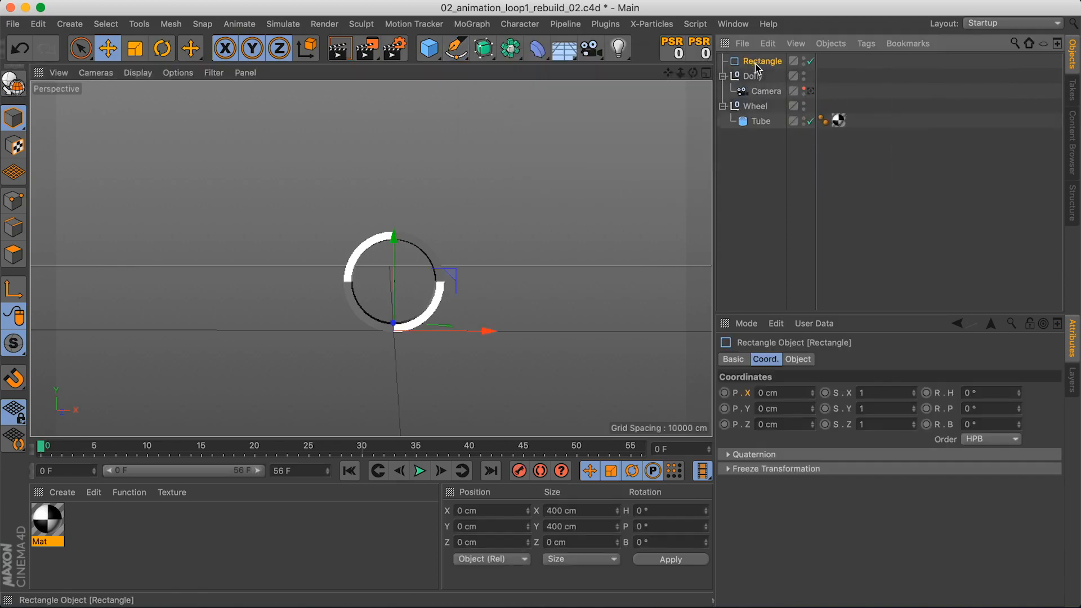
double_click(845, 392)
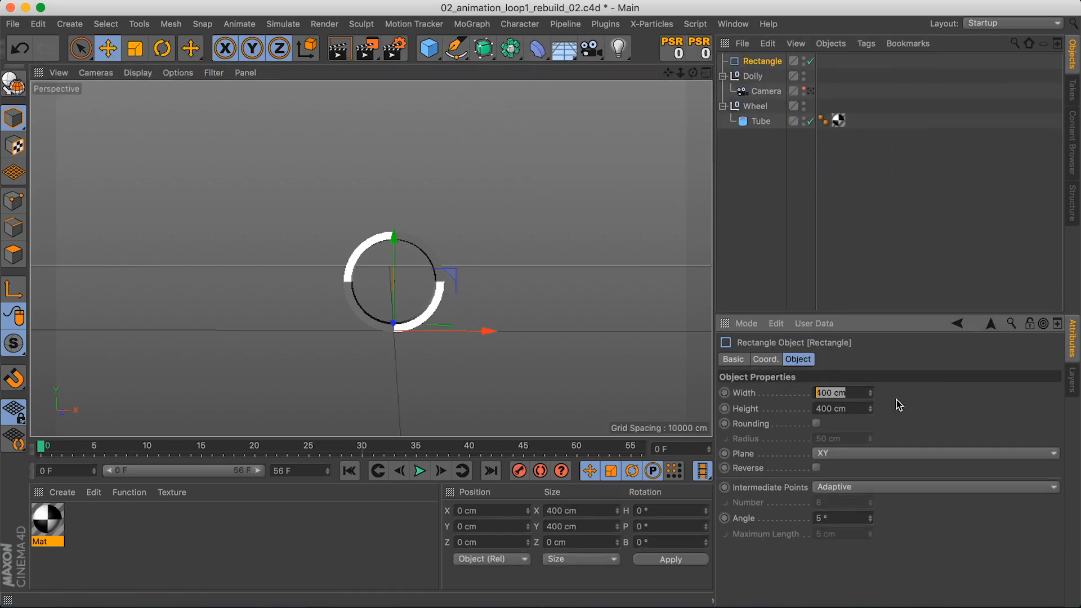
type("20")
key("Tab")
type("20")
key("Return")
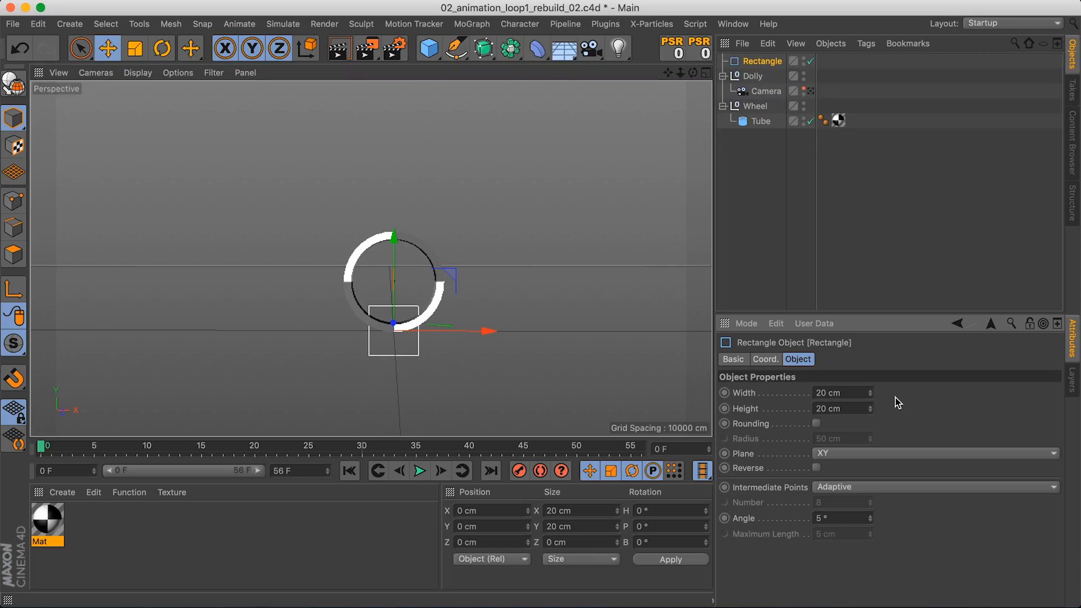
Change the rectangle spline to a width of 50 cm and a height of 10 cm
left_click(871, 395)
left_click_drag(870, 394, 795, 384)
type("50")
key("Return")
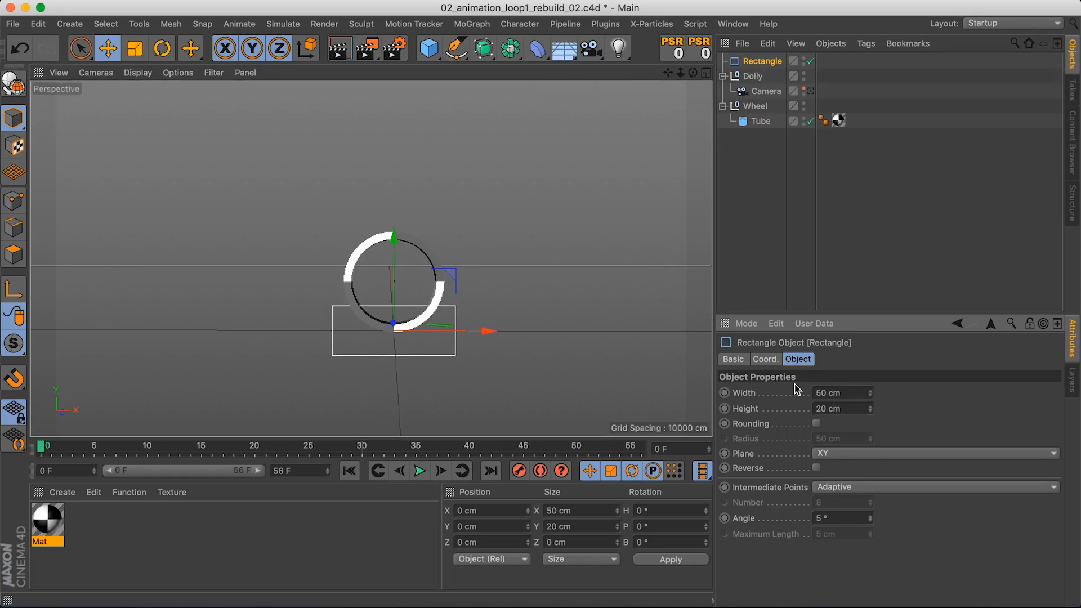
left_click_drag(870, 409, 816, 394)
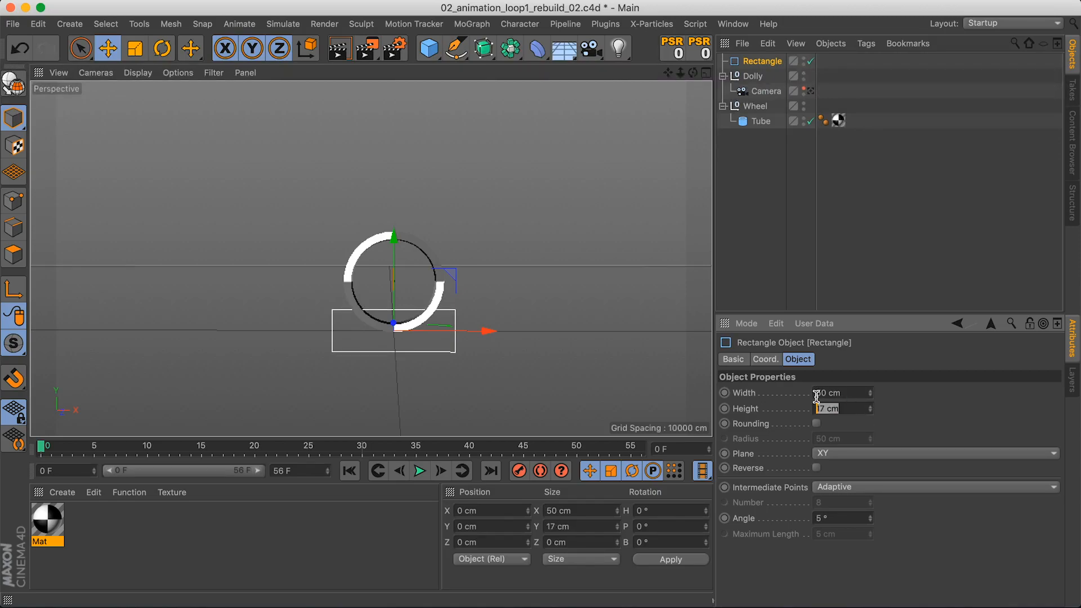
type("10")
key("Return")
Turn on rounding for the rectangle spline and create an Extrude object as its parent
left_click(552, 355)
left_click_drag(426, 328, 425, 301, "alt")
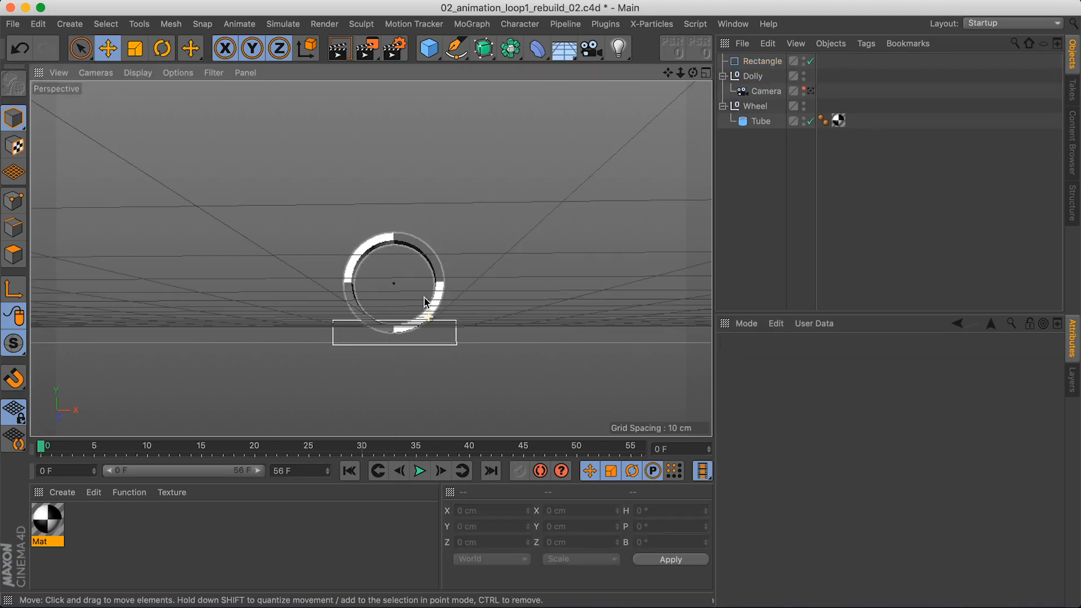
scroll(424, 303, "up", 4)
left_click(759, 62)
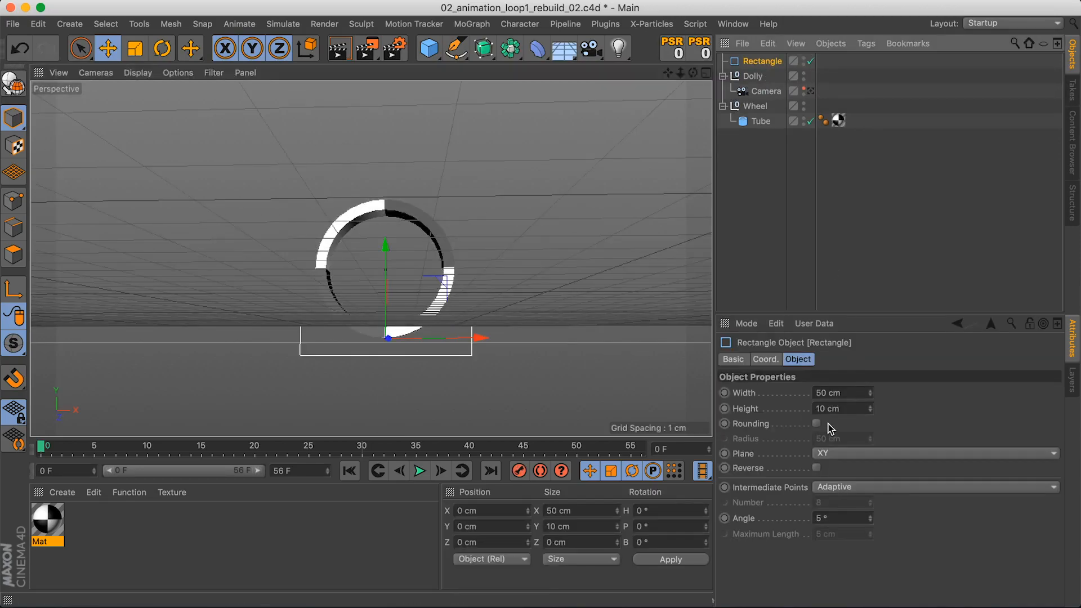
left_click(816, 423)
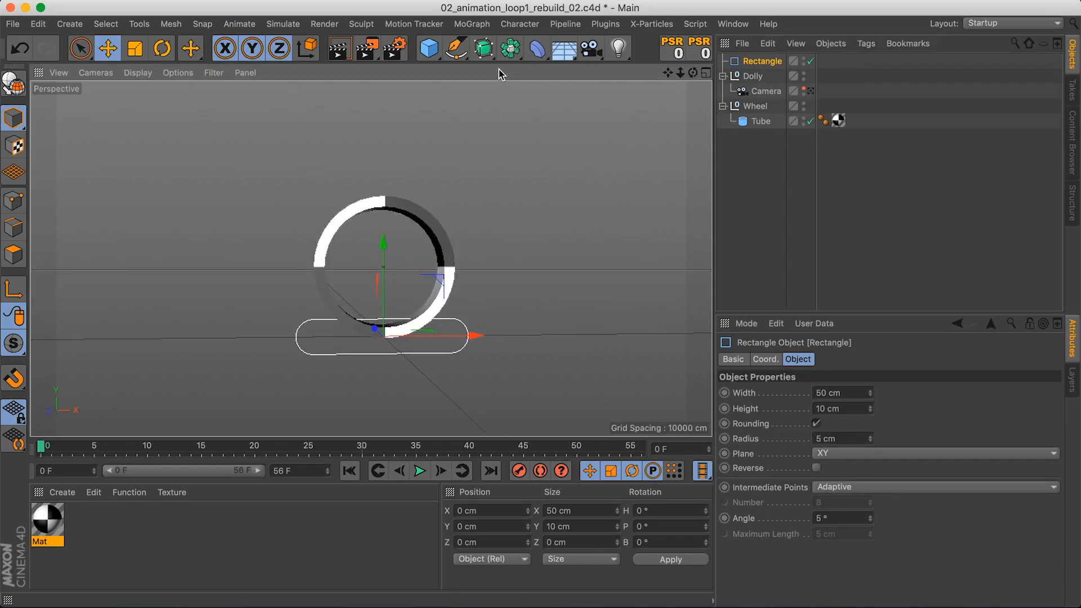
left_click(485, 54)
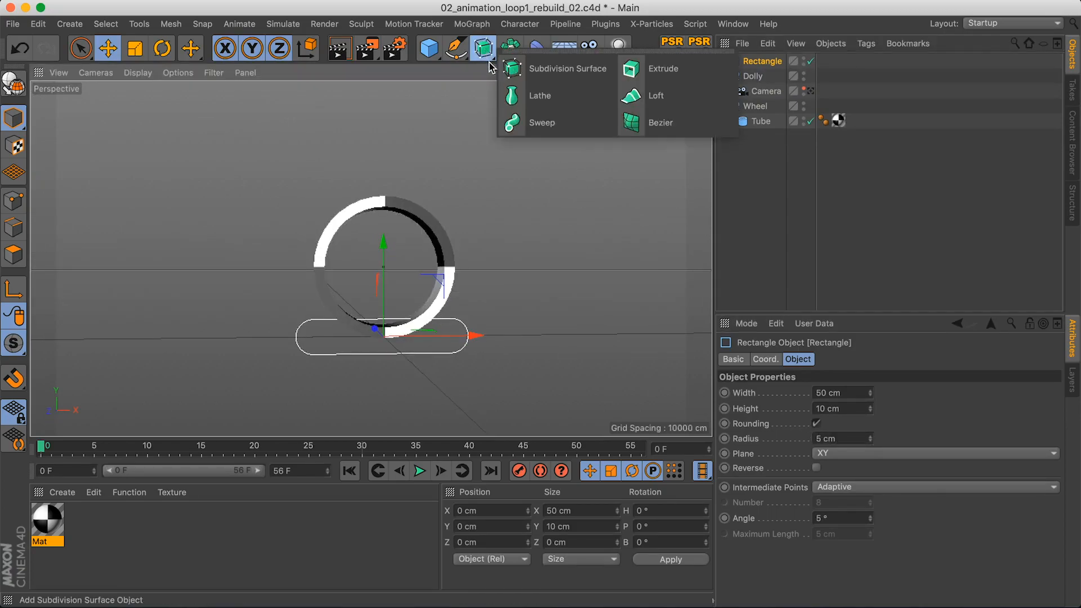
left_click(672, 72, "alt")
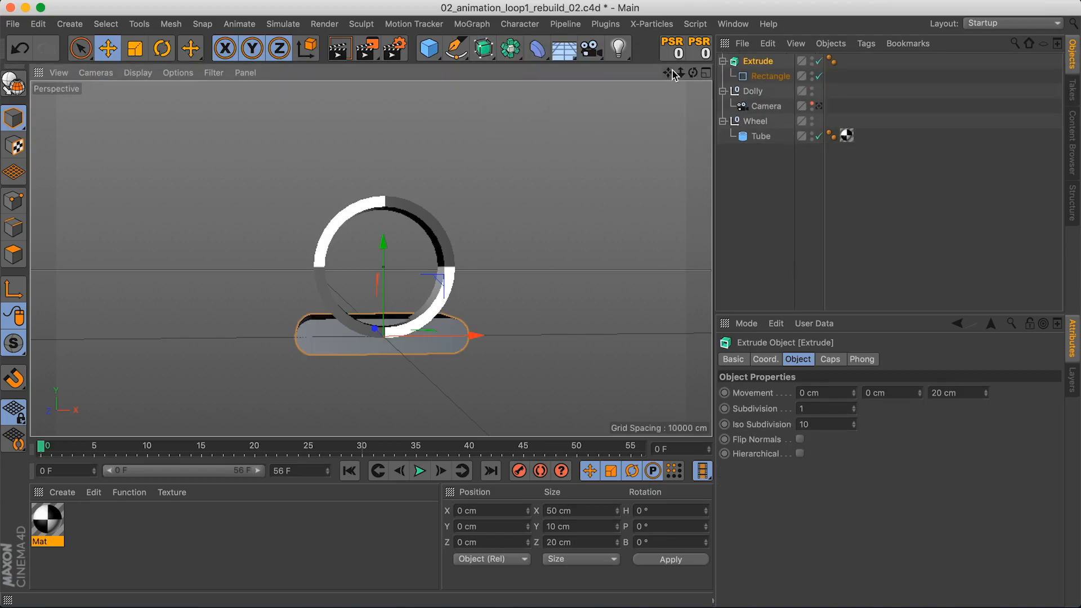
Wrap the existing Extrude in a second Extrude parent, pull it back out and delete the extra one
left_click(492, 54)
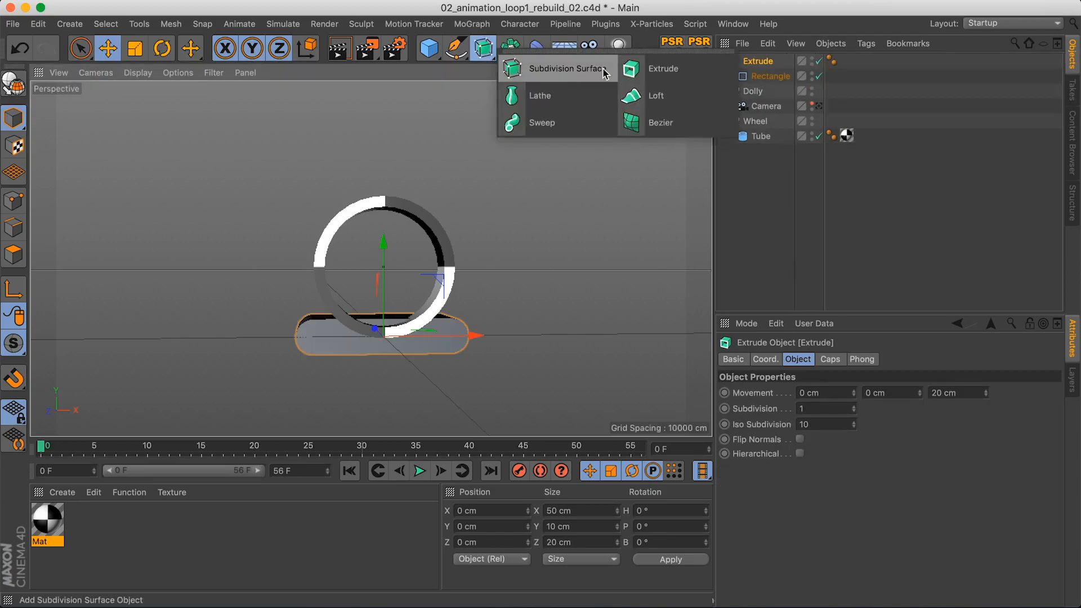
left_click(488, 50)
left_click(485, 50)
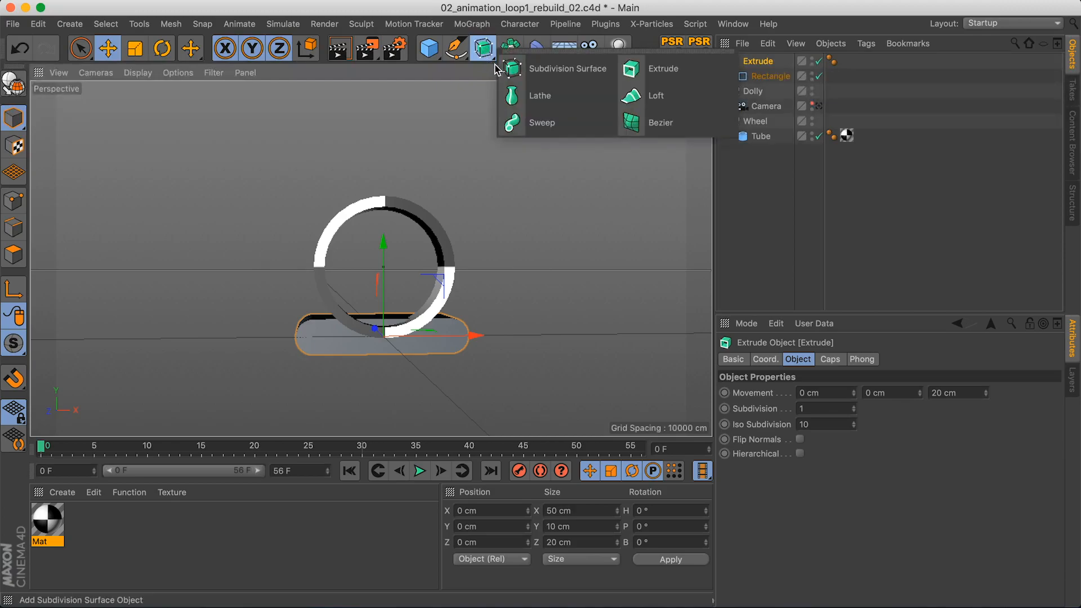
left_click(655, 70, "alt")
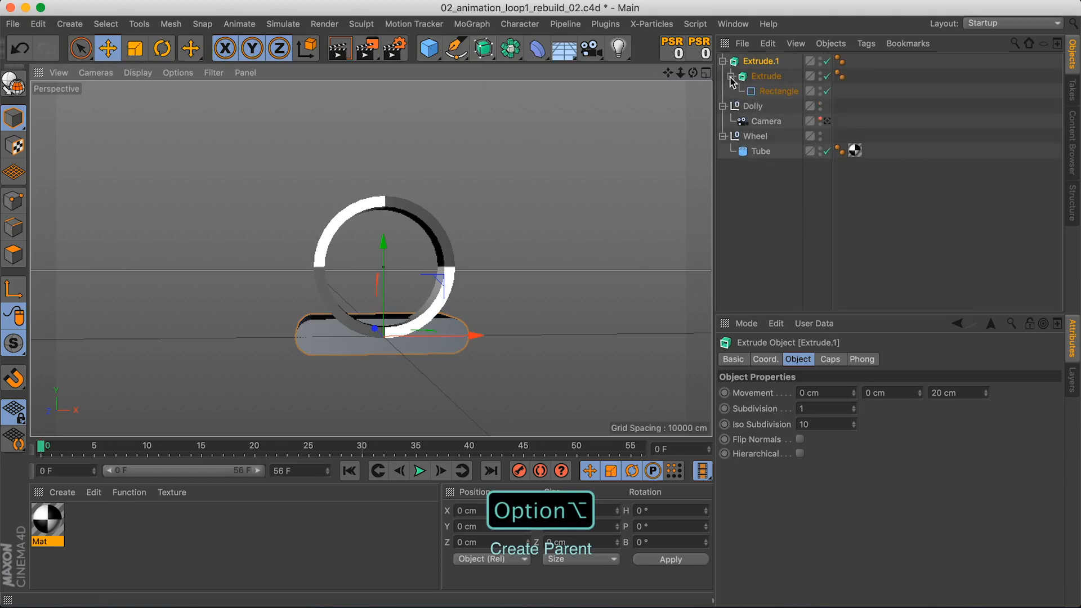
left_click_drag(760, 79, 759, 56)
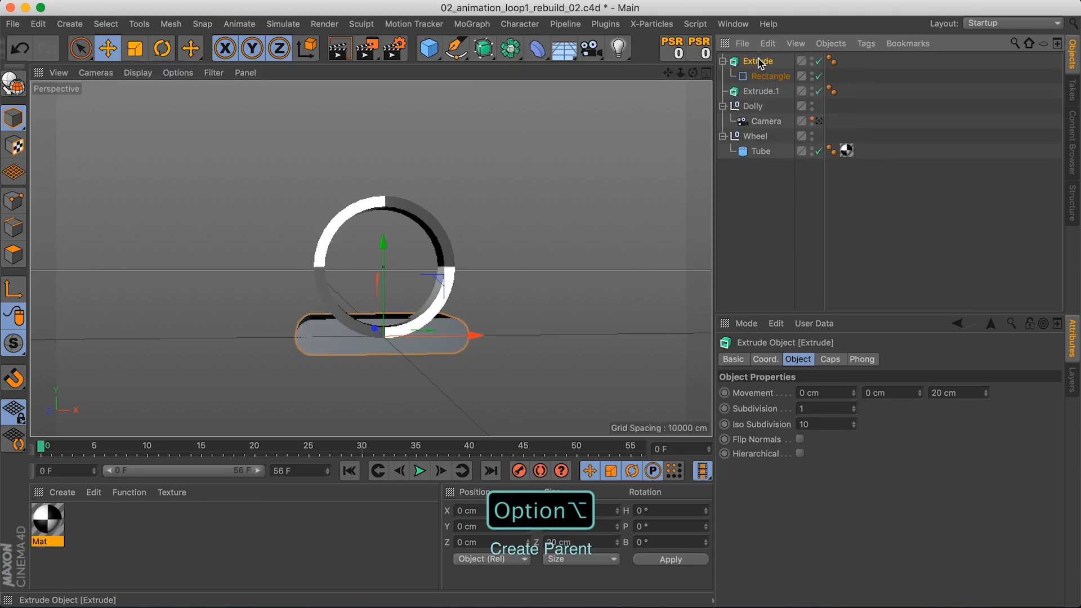
key("Delete")
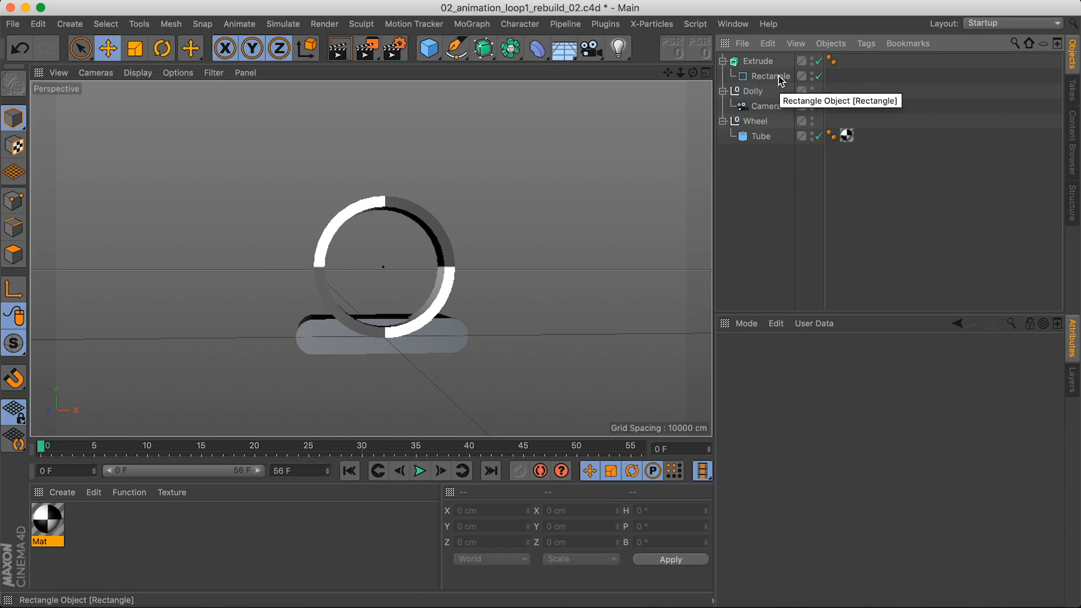
Replace the rectangle's Extrude parent with a newly created one, deleting the emptied original
left_click(775, 79)
left_click_drag(773, 79, 760, 59)
left_click_drag(483, 47, 667, 70)
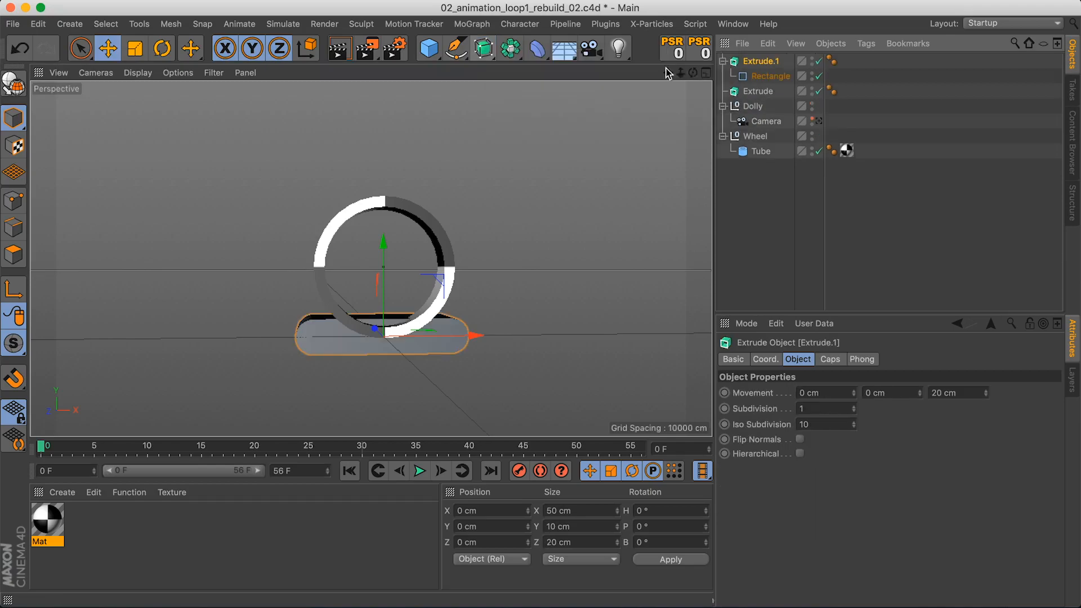
left_click(754, 91)
key("Delete")
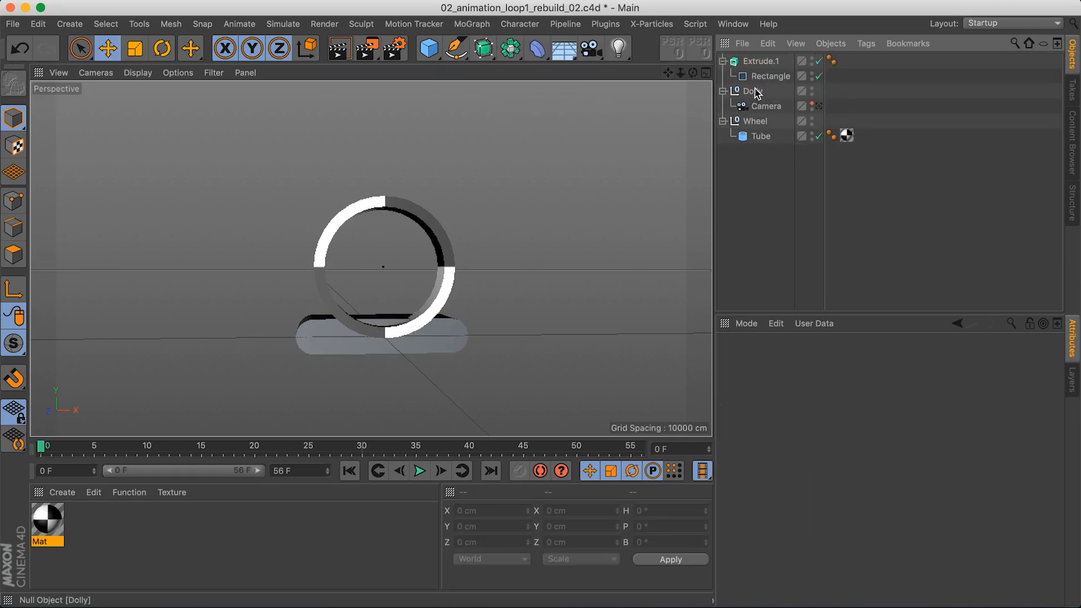
Set the Extrude object's Z movement to 4 cm to make the rounded bar thinner
left_click(761, 62)
left_click_drag(406, 363, 430, 374, "alt")
left_click(766, 63)
left_click_drag(961, 391, 931, 388)
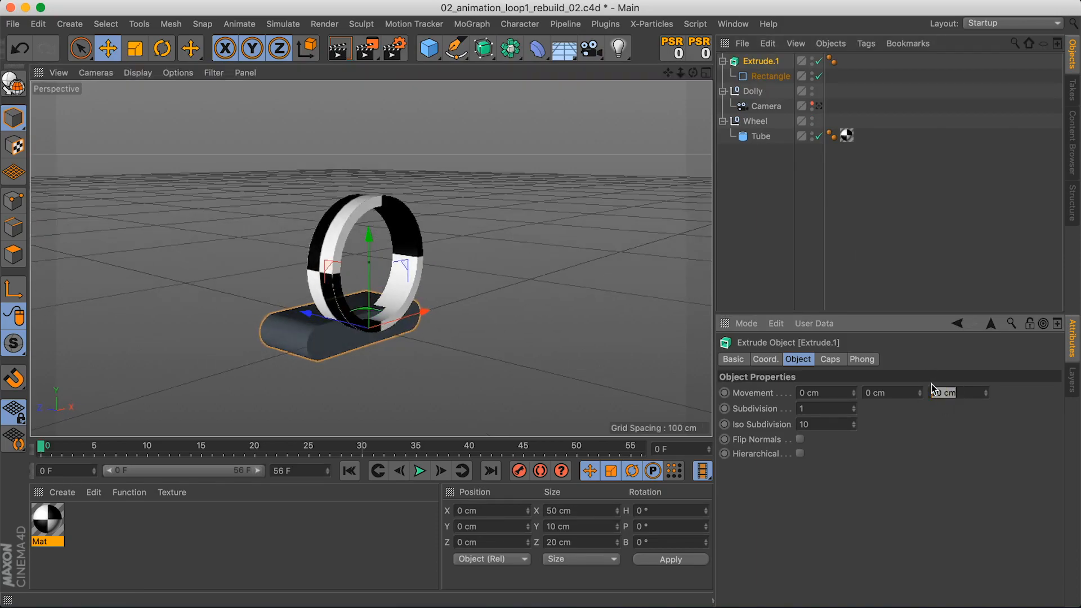
type("4")
key("Return")
left_click_drag(572, 333, 345, 260, "alt")
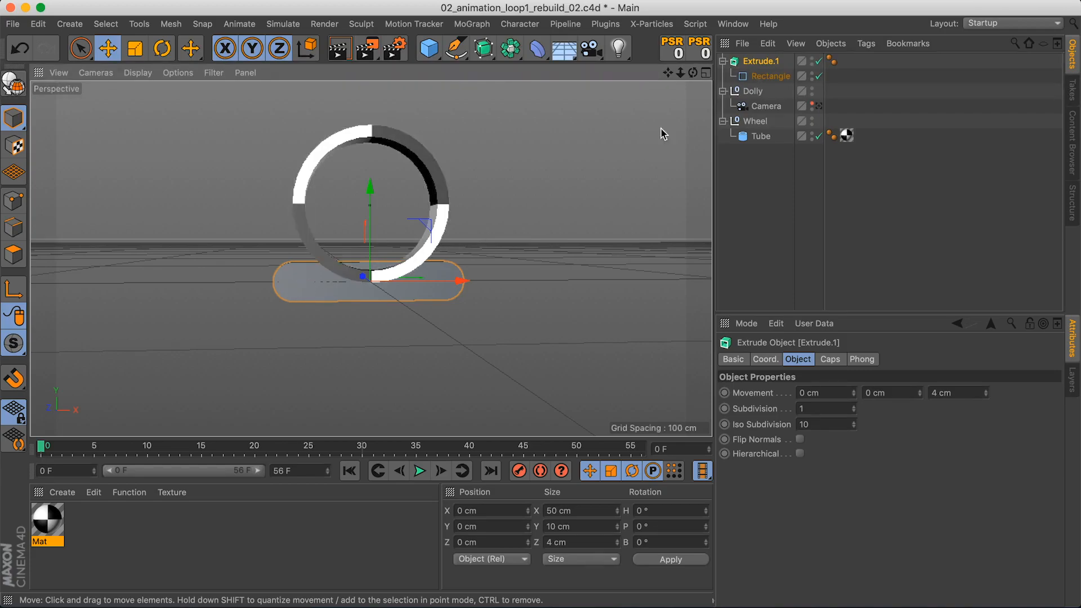
Add a null and move it in the front view to X -20 cm, inside the bar's left rounded end
left_click_drag(429, 48, 458, 68)
left_click(704, 73)
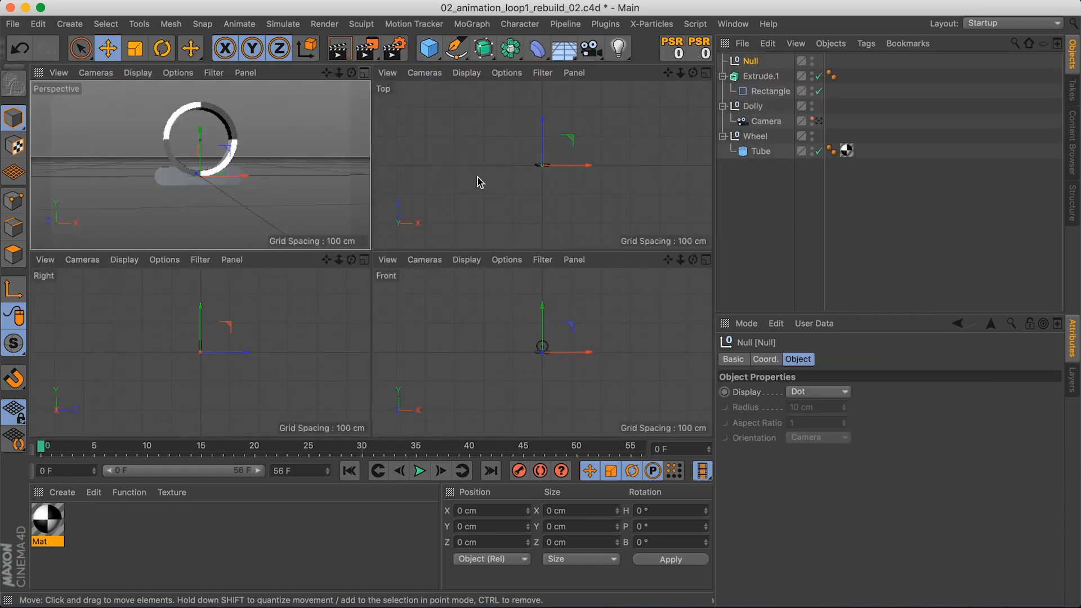
left_click(705, 259)
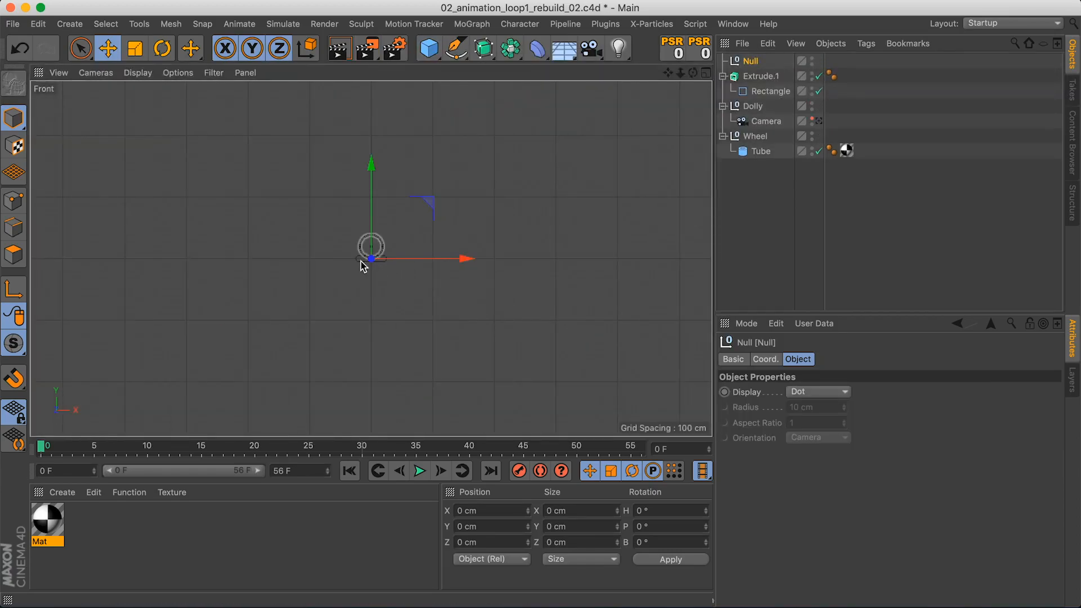
left_click_drag(362, 261, 485, 252)
key("ctrl+z")
scroll(269, 297, "up", 10)
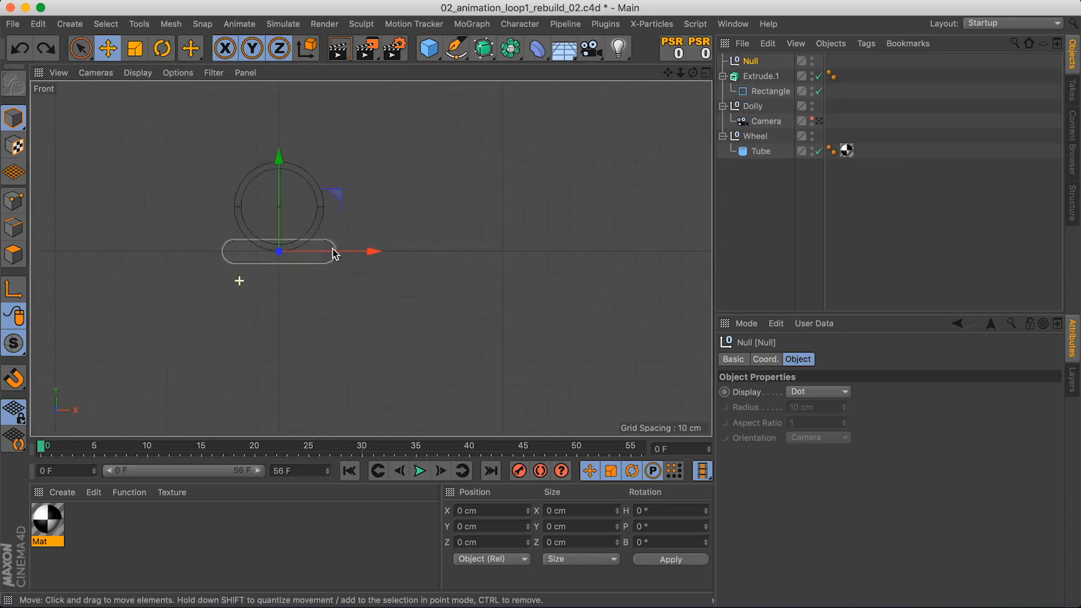
left_click_drag(441, 234, 325, 234)
middle_click_drag(291, 253, 331, 258)
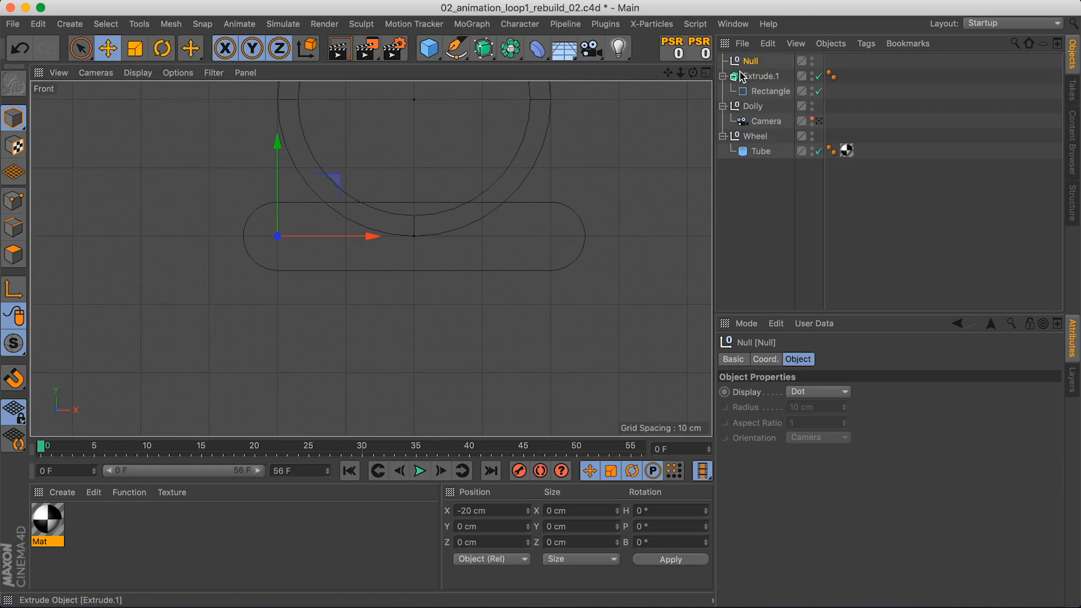
left_click(764, 360)
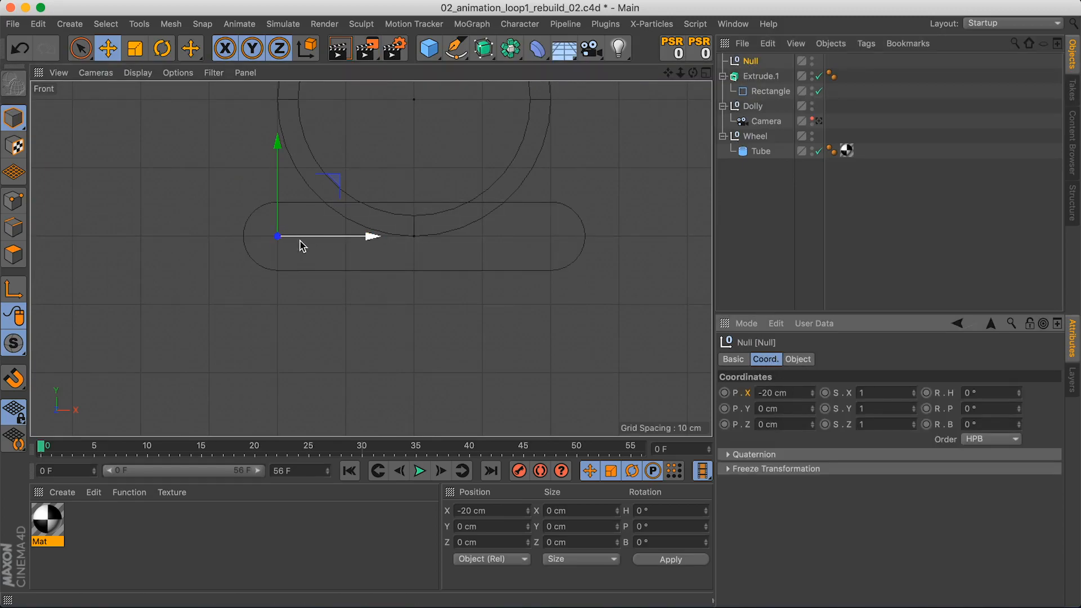
Make the extruded bar a child of the new null and rename the null to Arm
left_click_drag(755, 75, 755, 64)
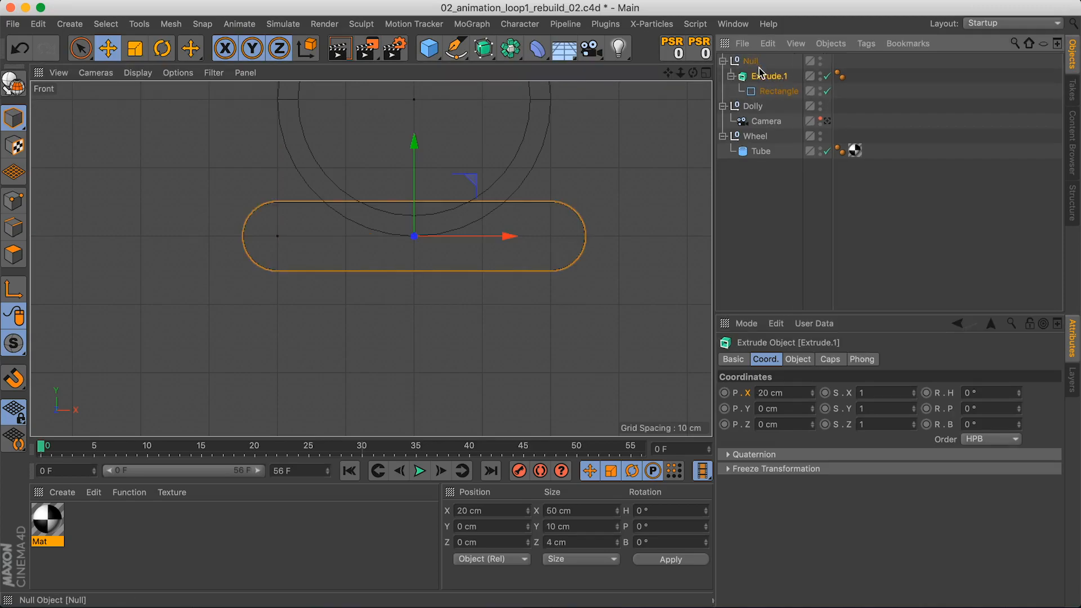
left_click(753, 61)
double_click(752, 62)
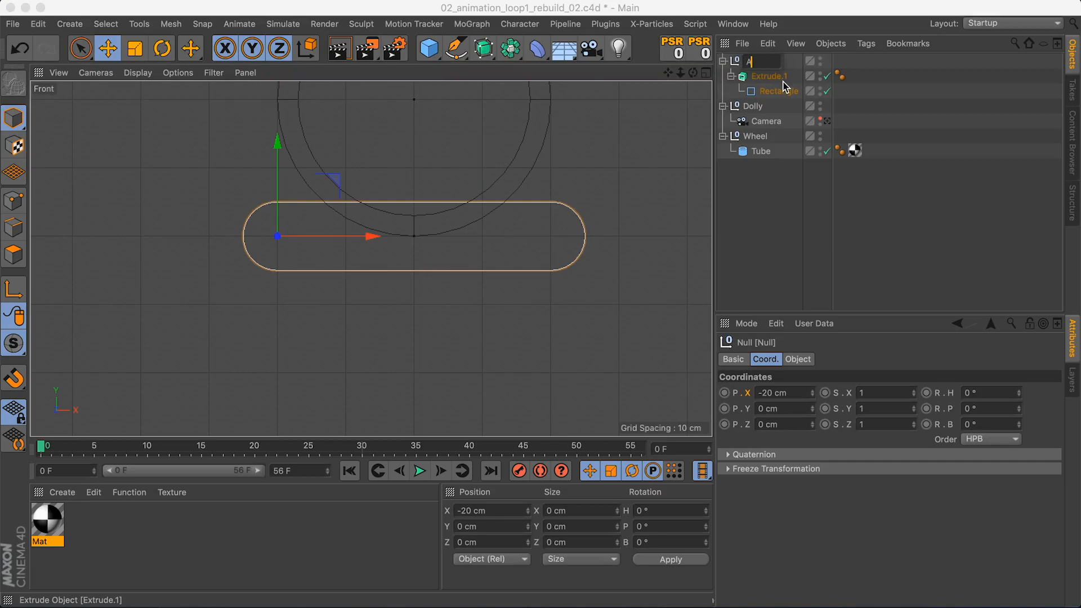
type("Arm")
key("Return")
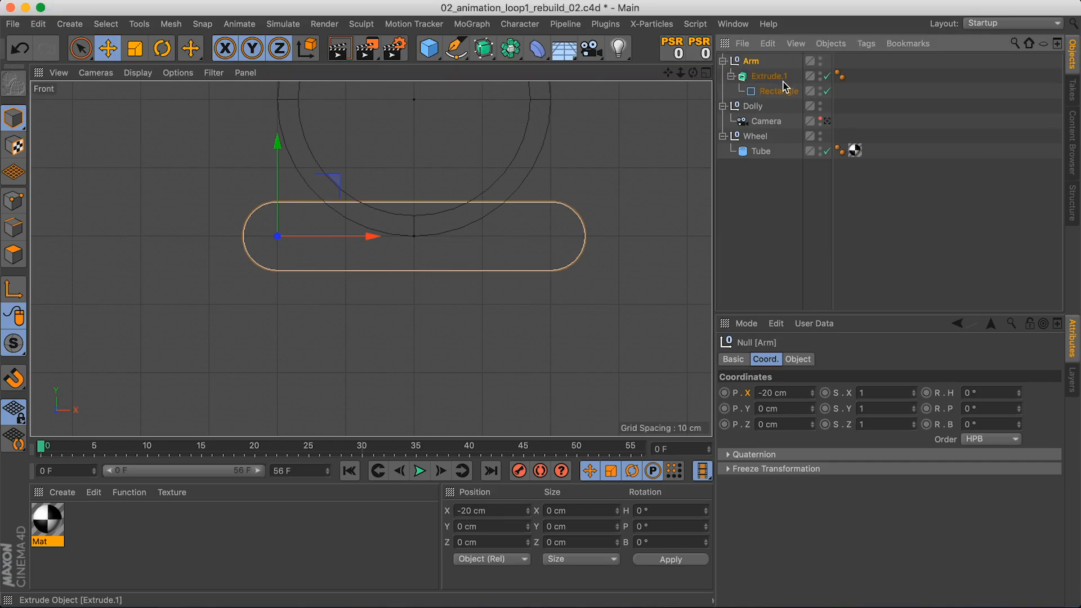
Return to the perspective view and create a new null as a child of the Wheel null
left_click(707, 73)
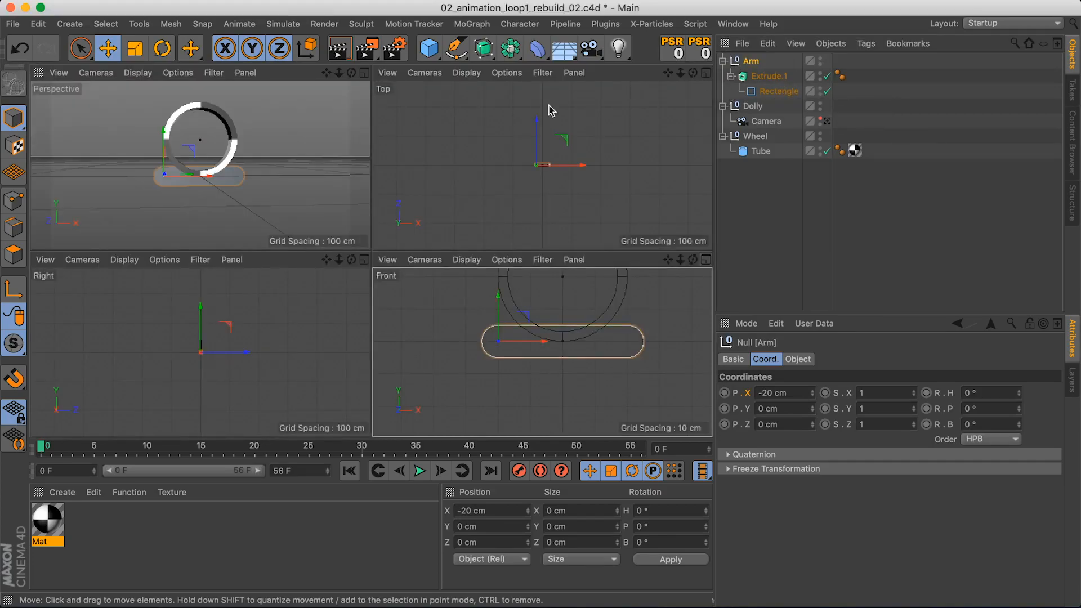
left_click(363, 74)
left_click_drag(315, 176, 374, 281, "alt")
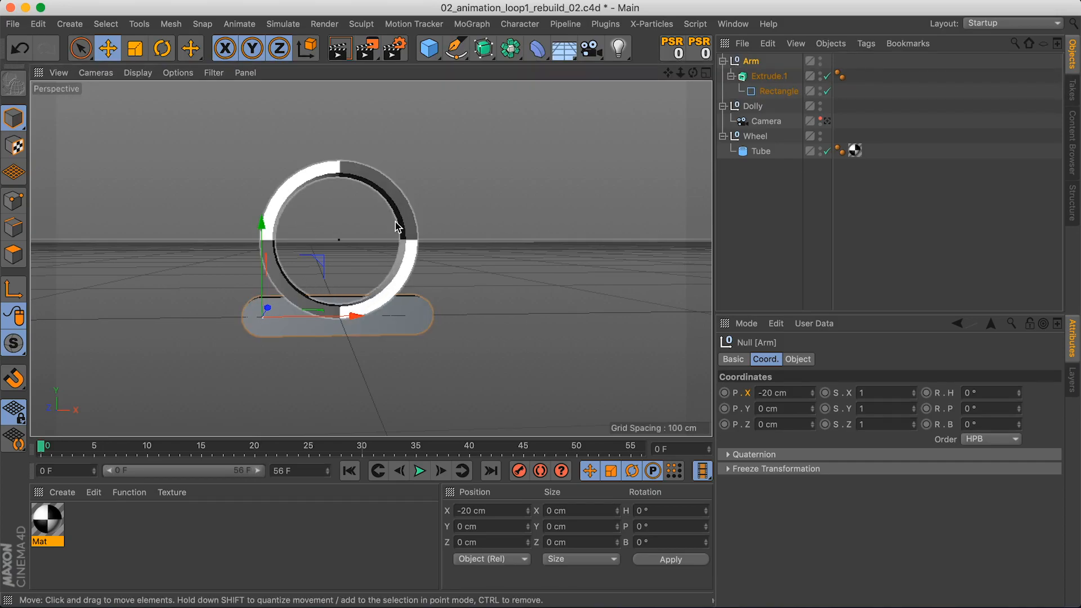
middle_click_drag(376, 309, 348, 325, "alt")
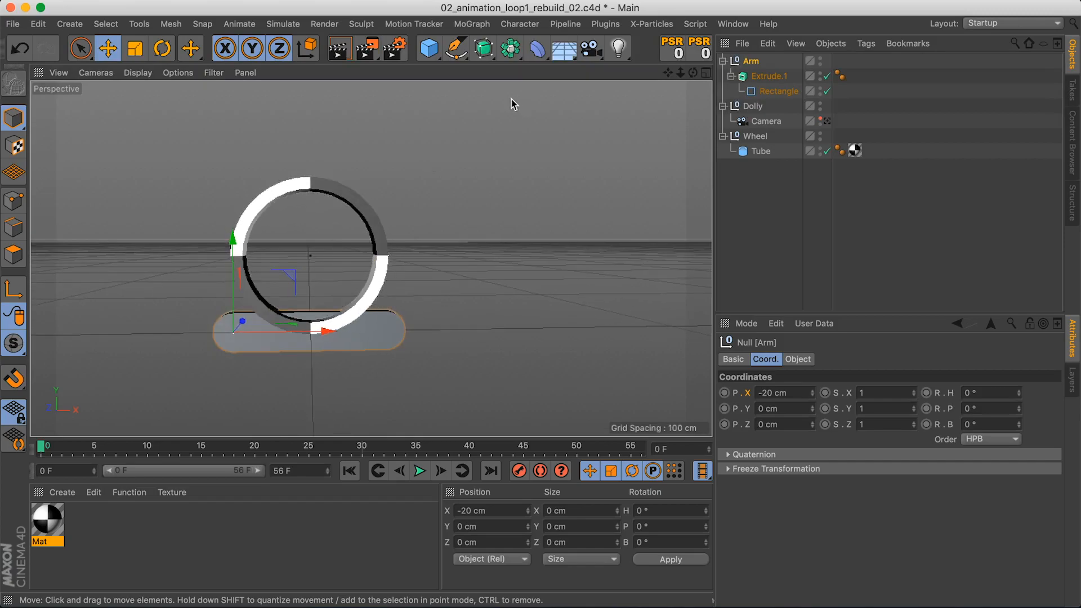
left_click(382, 284)
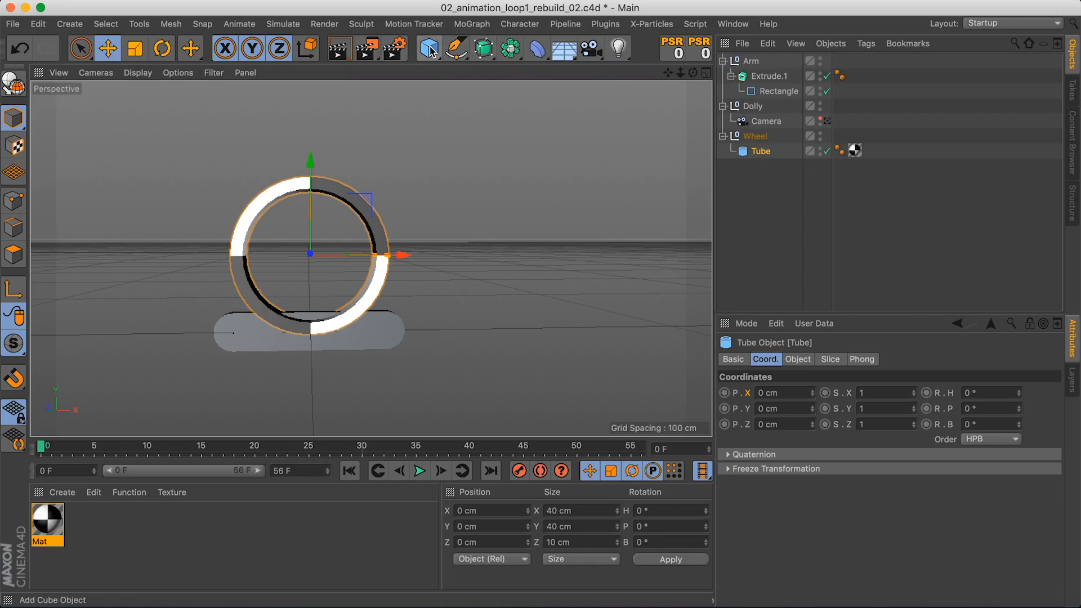
left_click(755, 135)
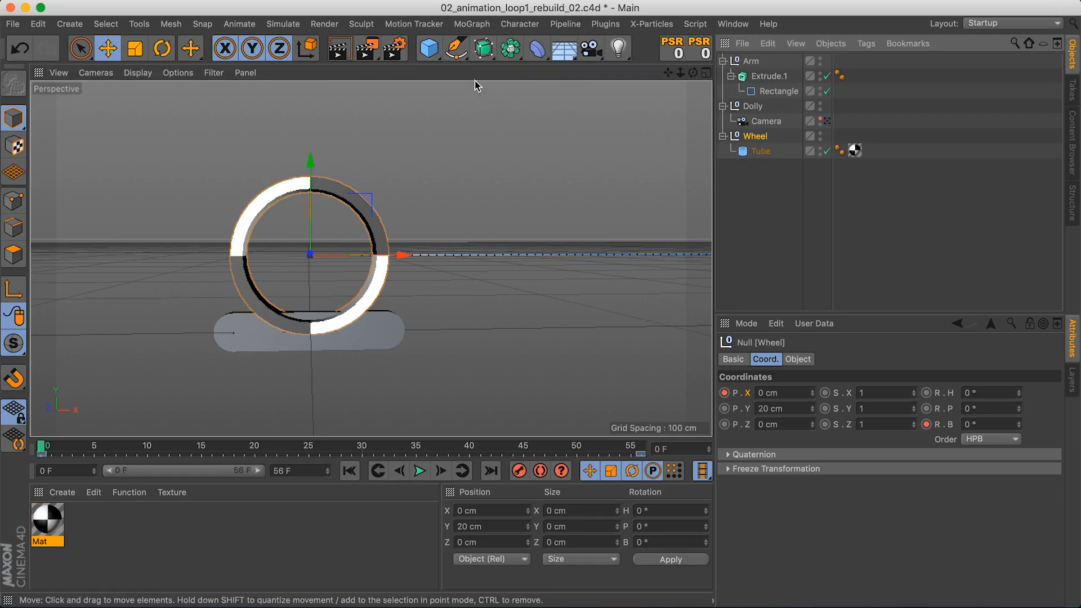
left_click(432, 53)
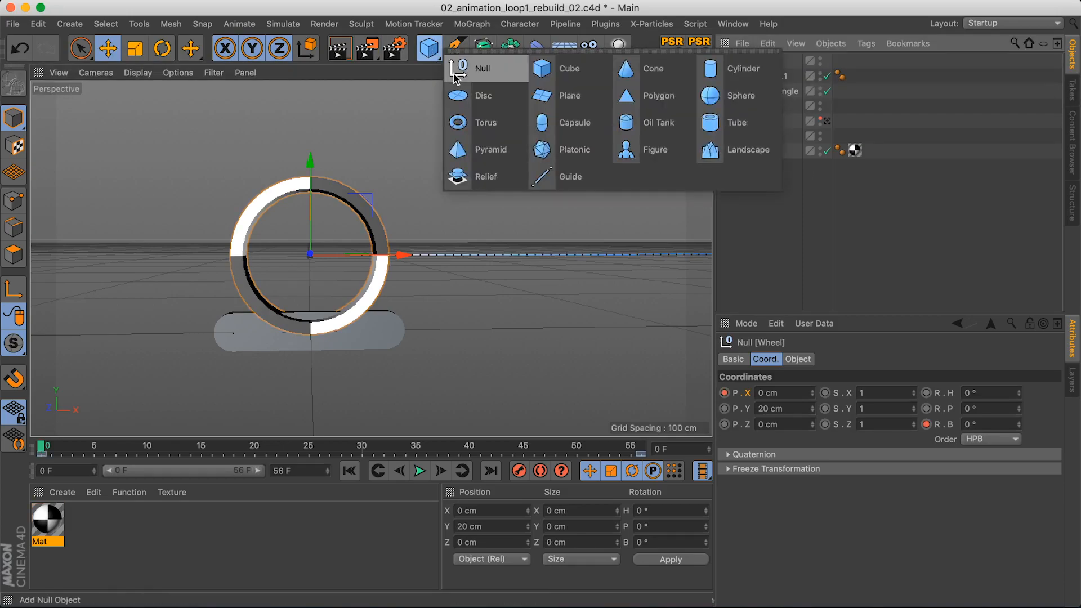
left_click(487, 70, "shift")
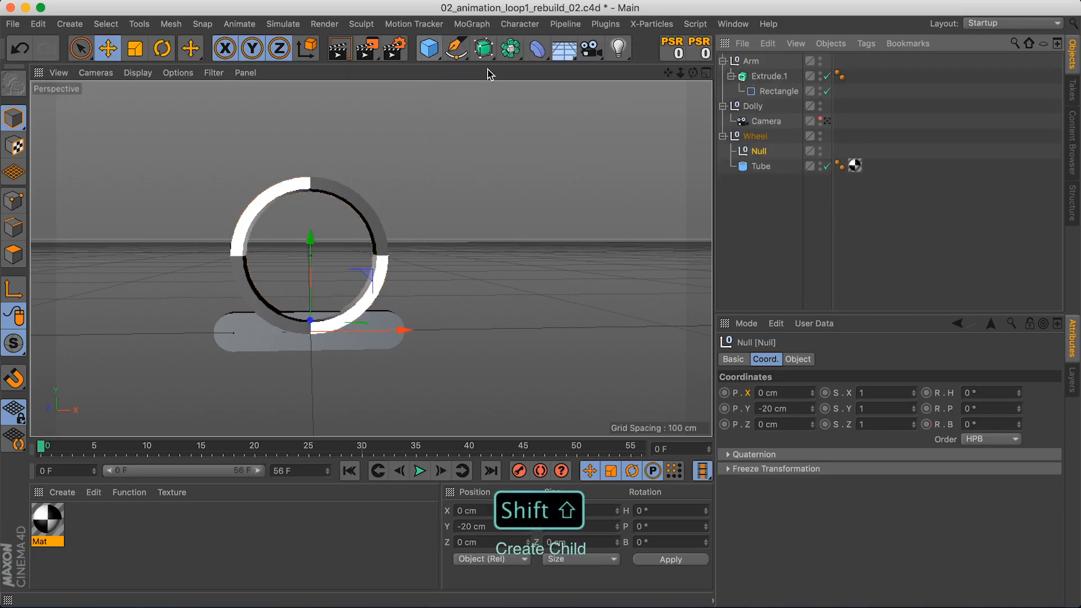
Rename the new null inside the Wheel group to arm_psr
double_click(761, 152)
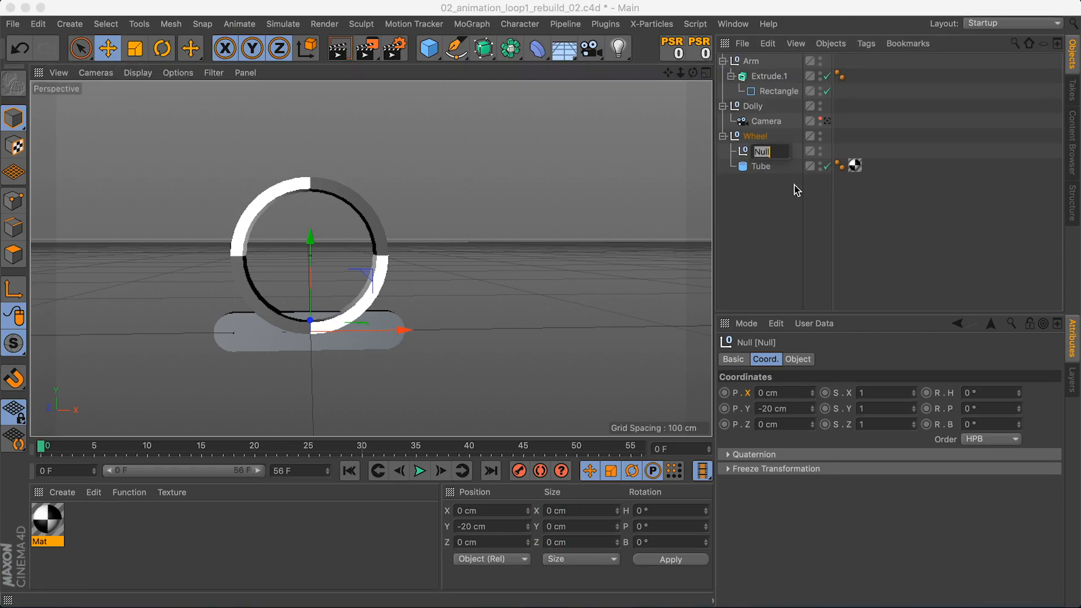
type("arm_psr")
key("Return")
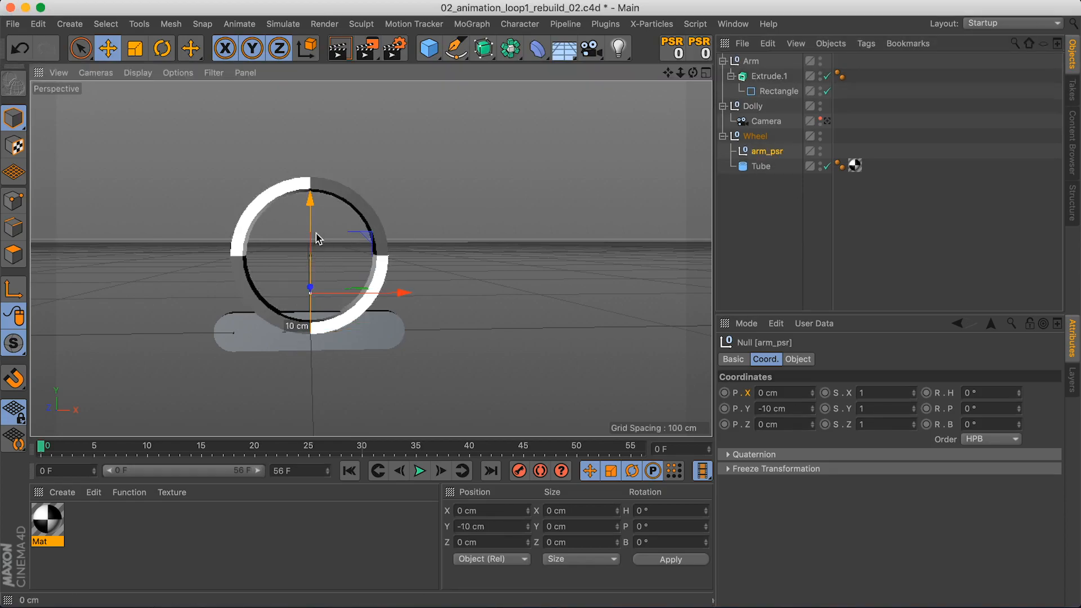
Position the arm_psr null at X 14 cm and Y 0 cm, just inside the wheel's rim, and check it in the front view
left_click_drag(312, 237, 319, 197)
left_click_drag(401, 260, 447, 260)
left_click_drag(811, 392, 807, 388)
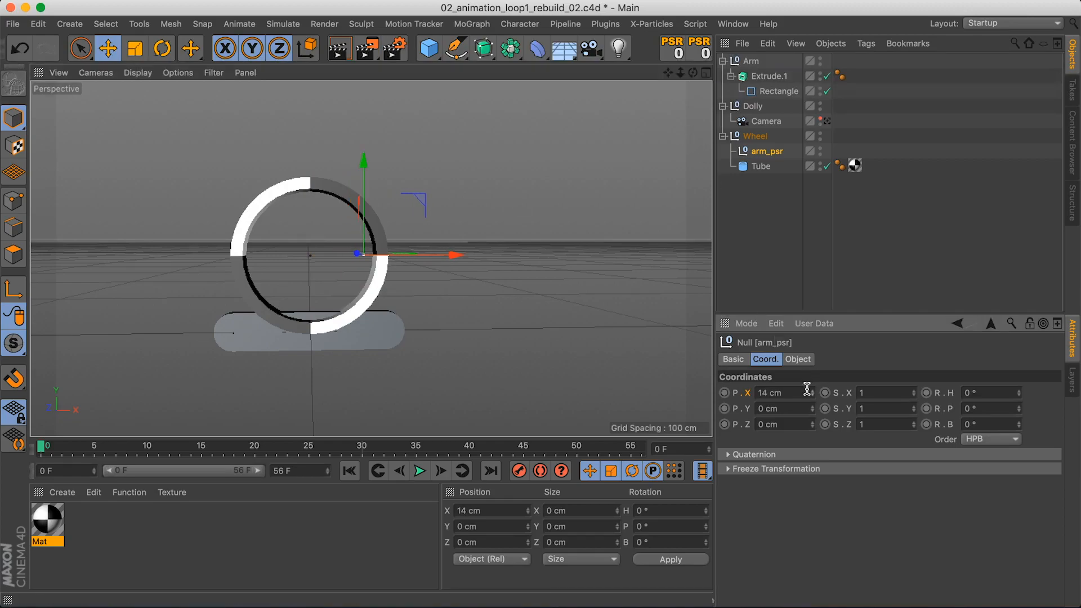
left_click(706, 72)
left_click(706, 261)
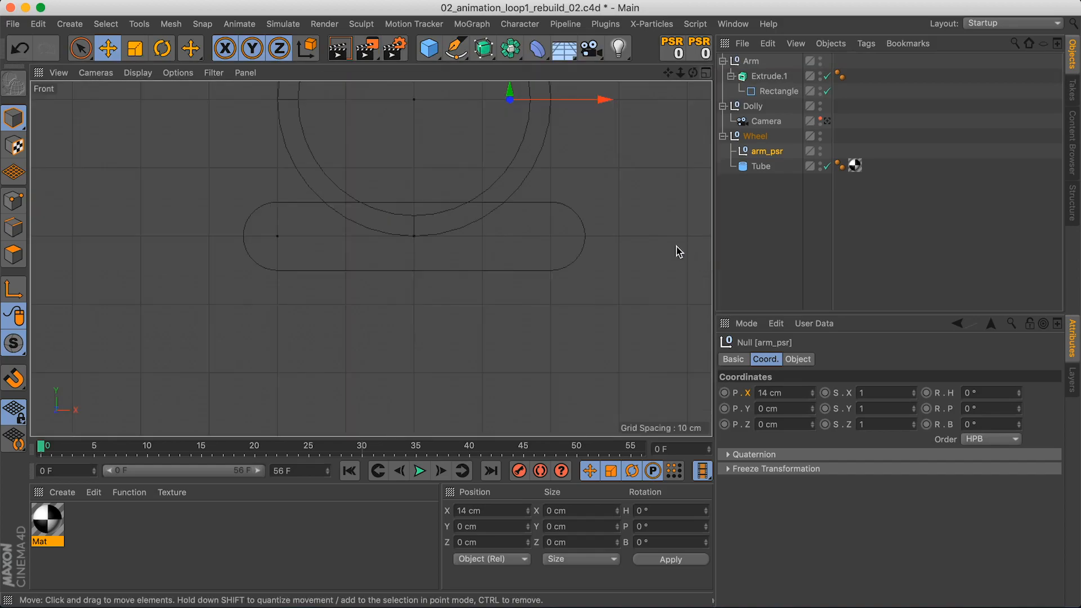
middle_click_drag(583, 152, 548, 259, "alt")
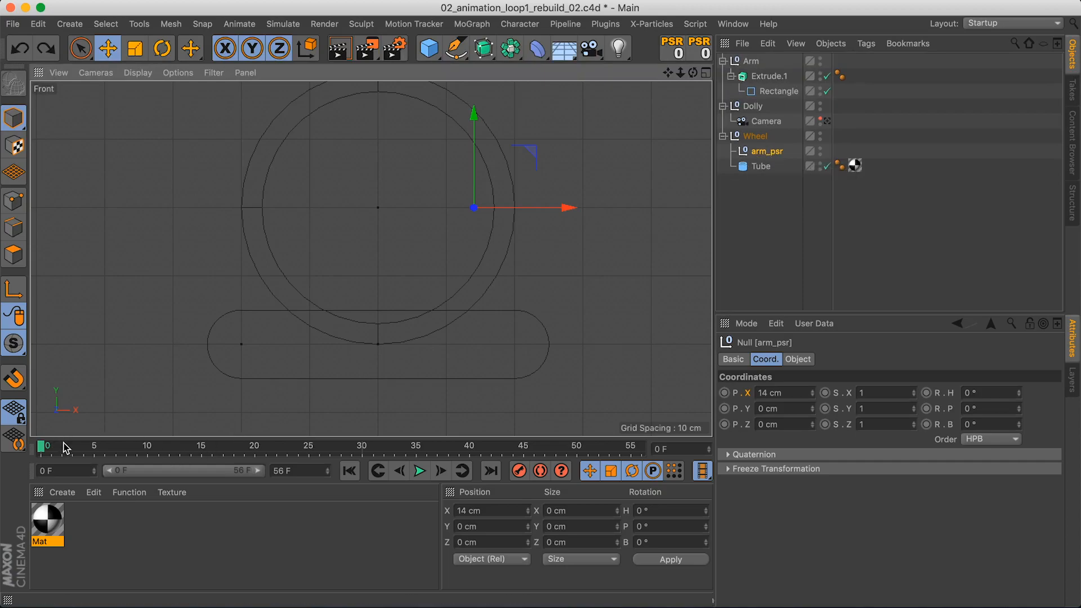
mouse_move(44, 448)
left_mouse_down()
mouse_move(148, 453)
mouse_move(41, 449)
left_mouse_up()
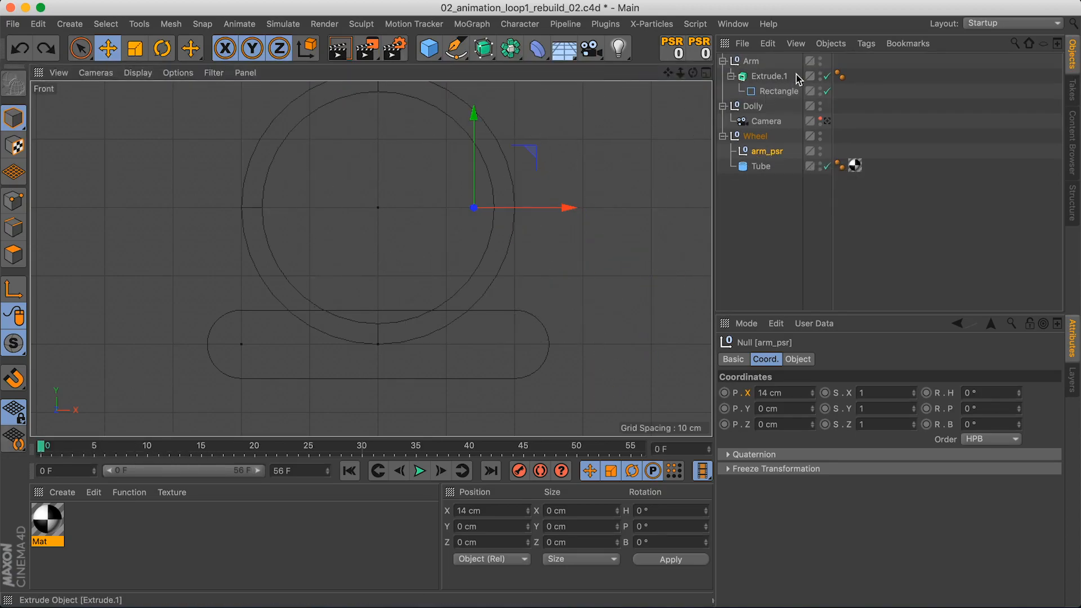
Add a Constraint tag to the Arm null, enable PSR and set arm_psr as its target
left_click(749, 61)
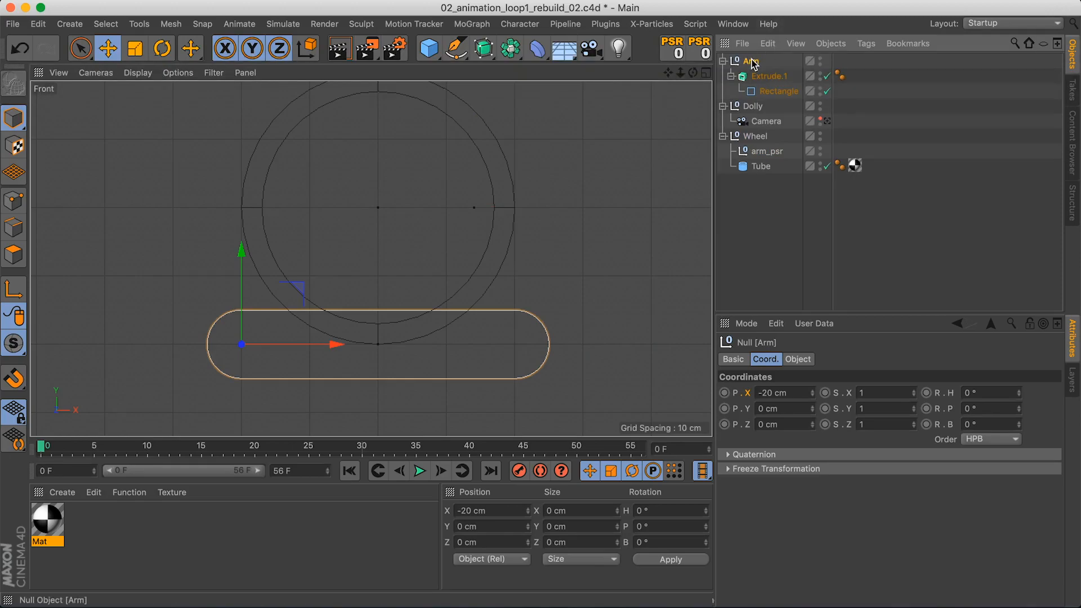
right_click(753, 64)
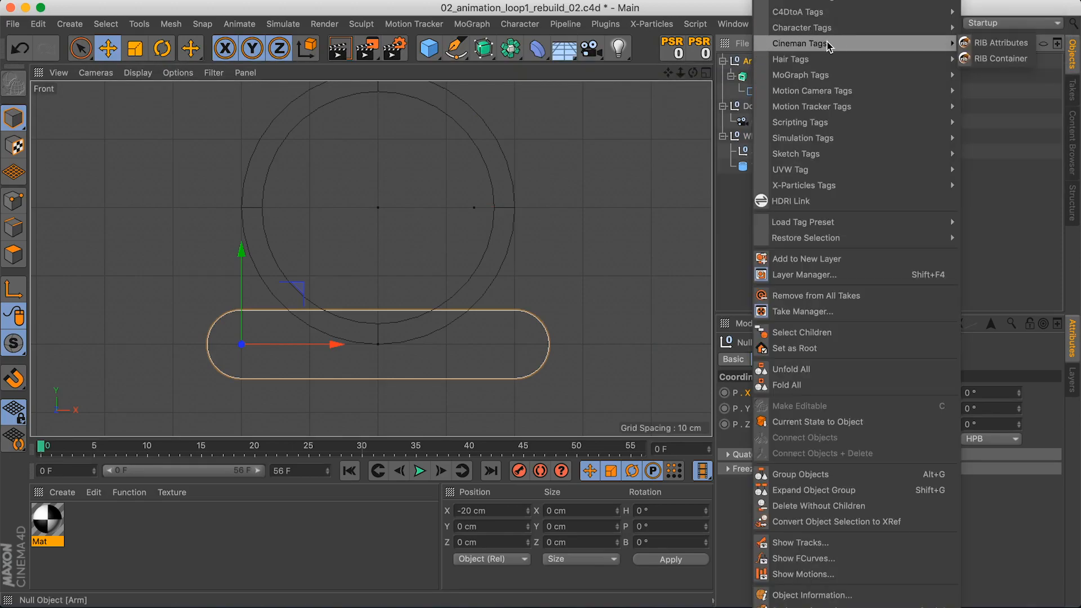
mouse_move(832, 33)
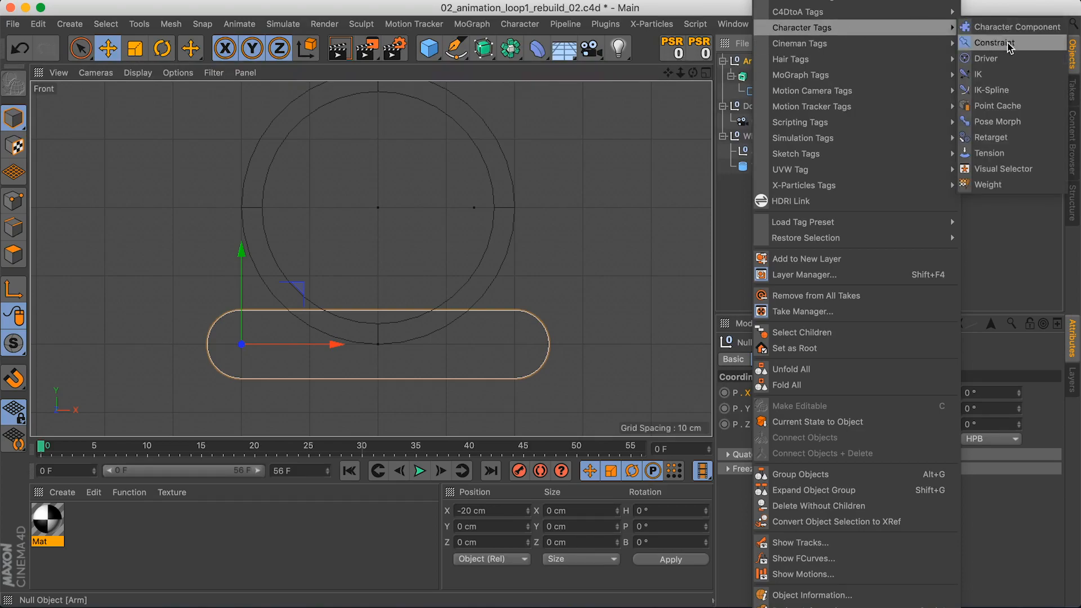
left_click(980, 43)
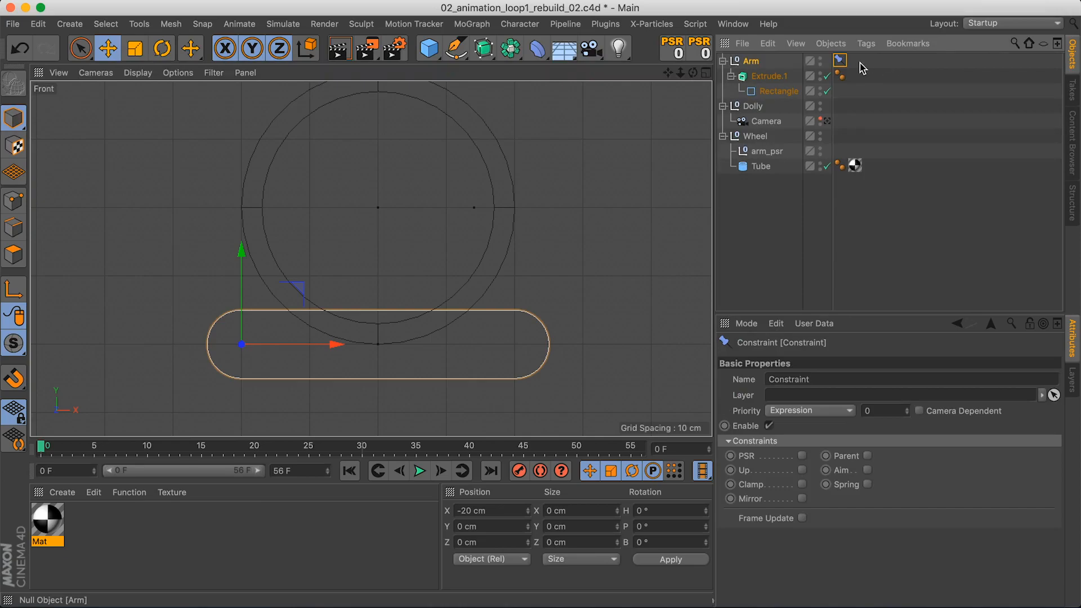
left_click(802, 456)
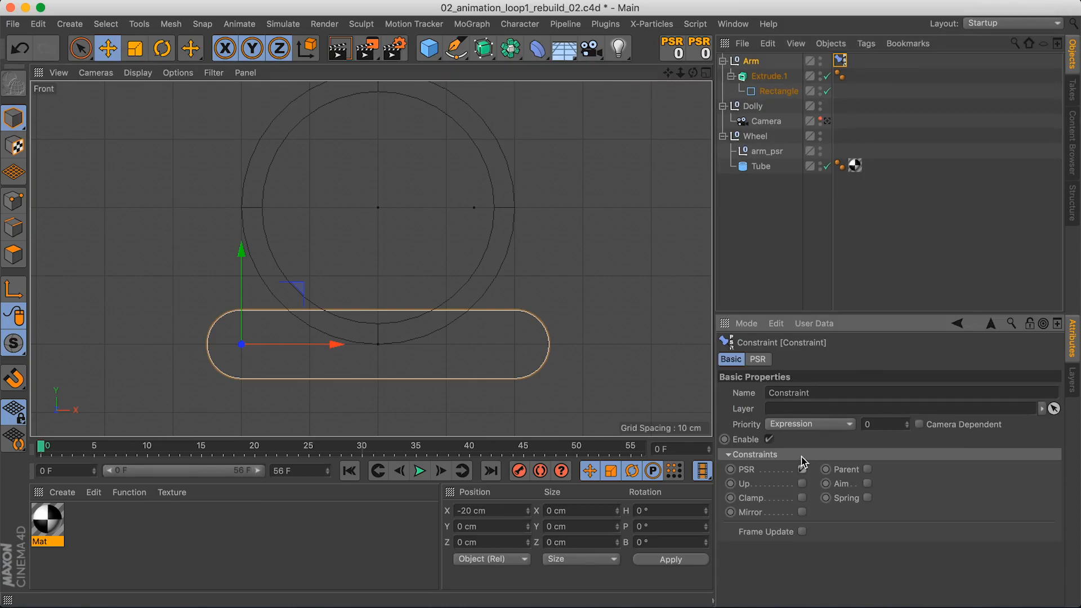
left_click(757, 360)
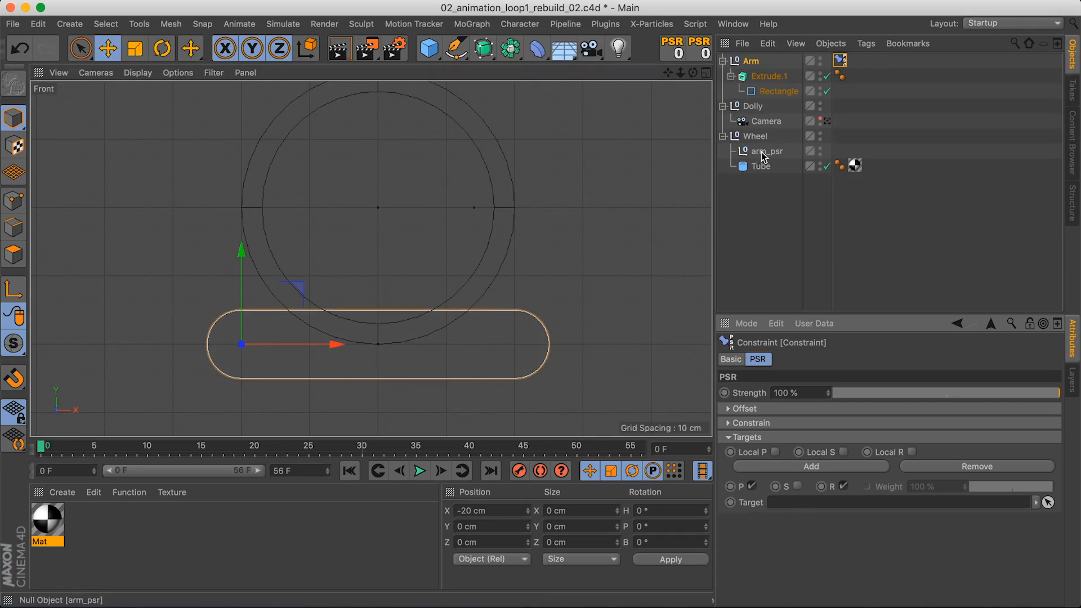
left_click_drag(764, 160, 815, 504)
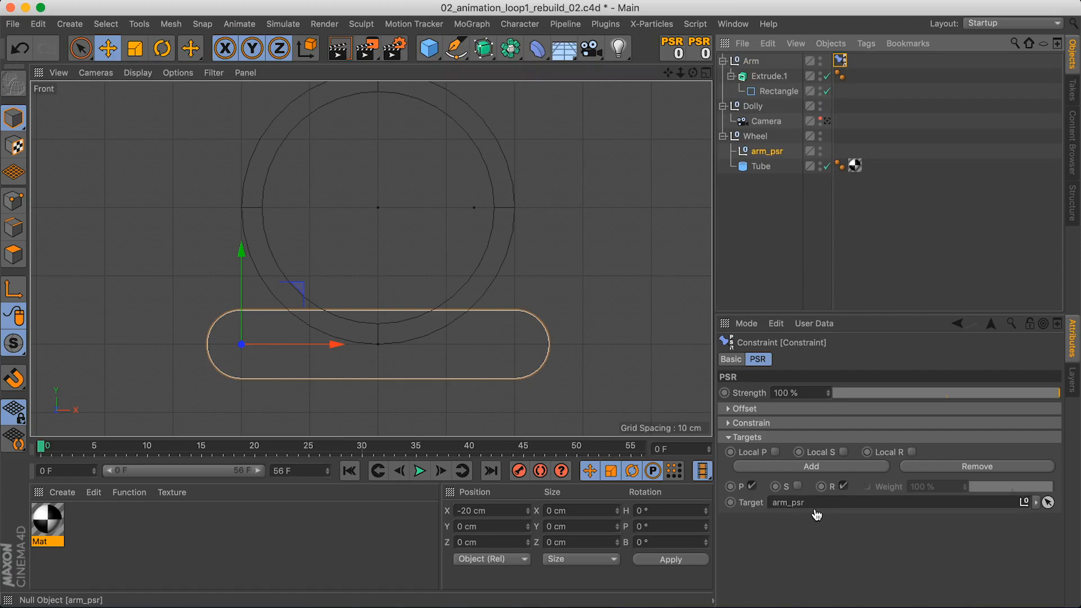
Scrub the timeline in the perspective view to check how the arm follows the wheel
left_click(705, 73)
left_click(363, 73)
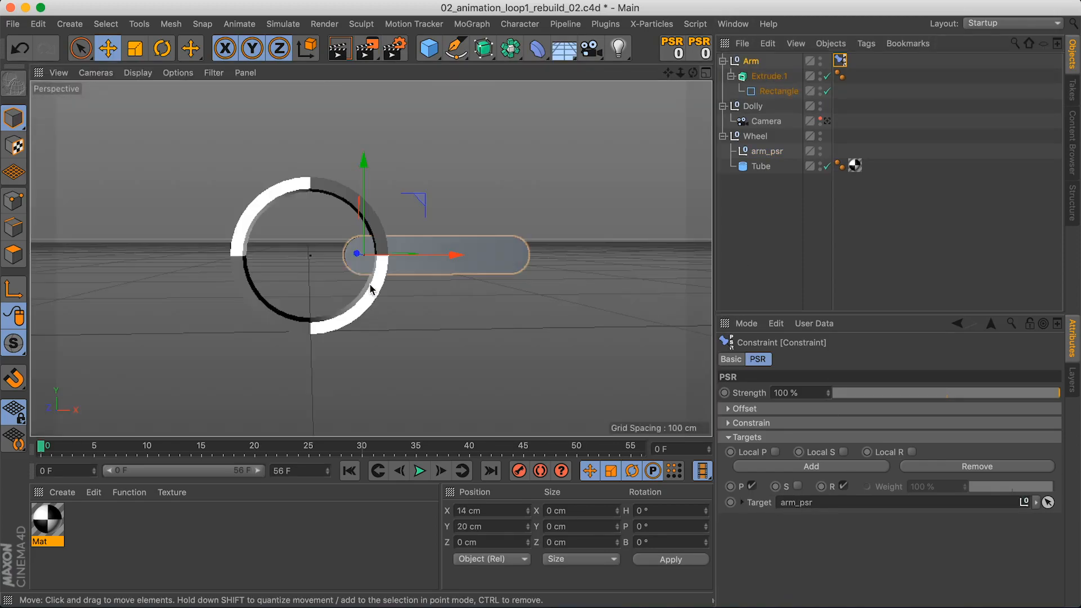
left_click(180, 449)
left_click_drag(269, 450, 41, 450)
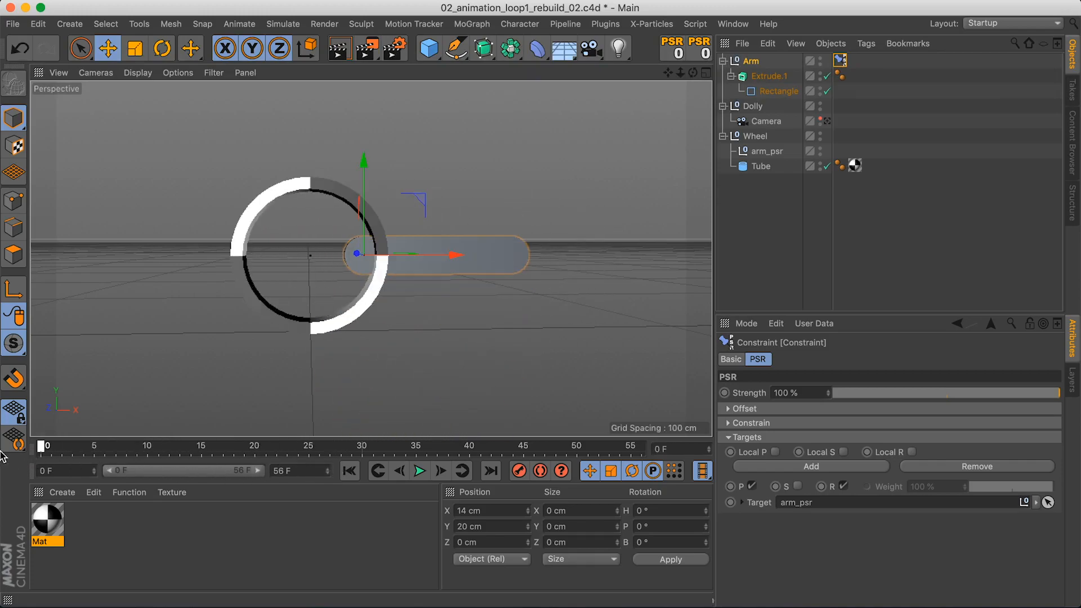
left_click_drag(360, 292, 490, 253, "alt")
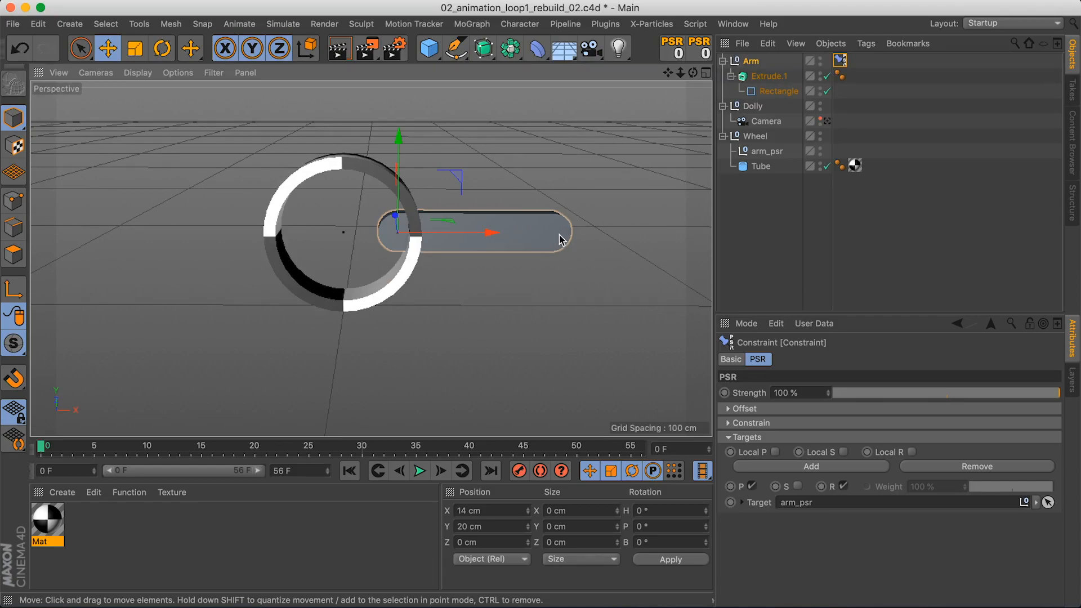
left_click_drag(535, 311, 441, 137, "alt")
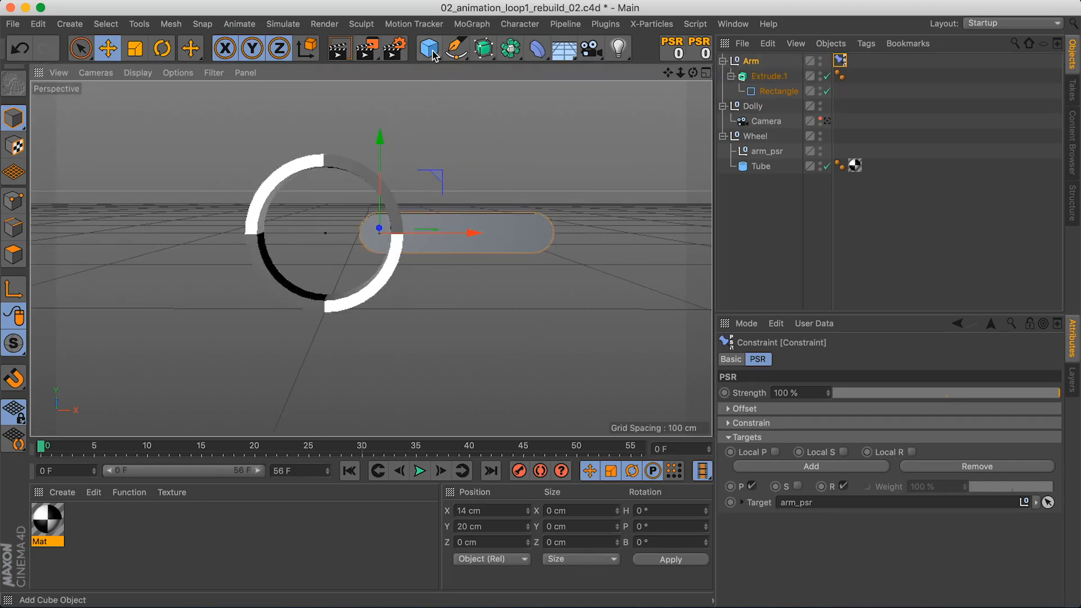
Create a new top-level null and name it Aim
left_click_drag(430, 50, 472, 67)
double_click(755, 61)
type("A")
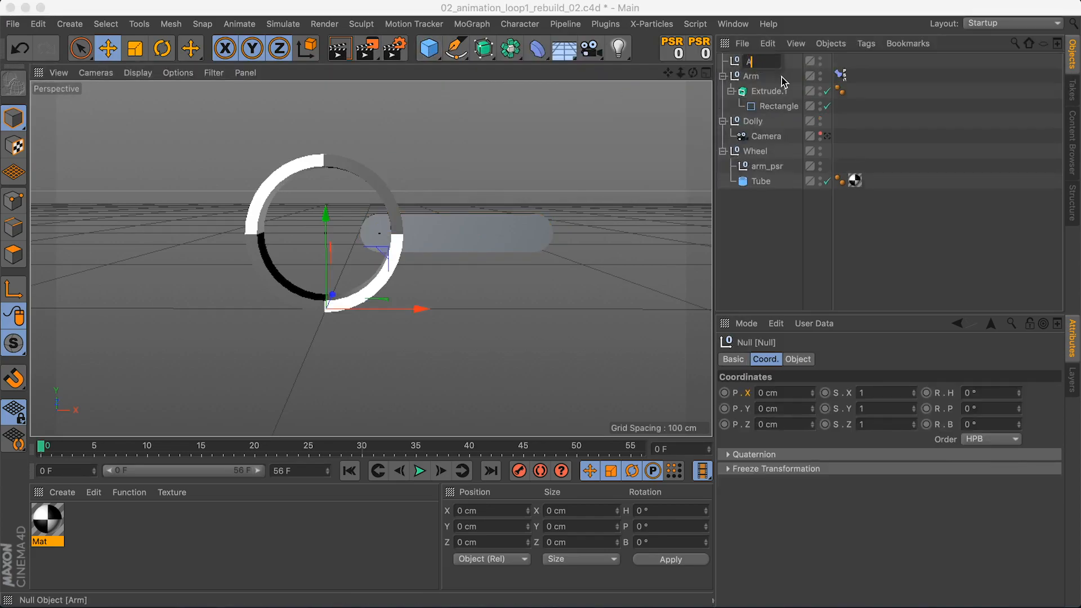
type("im")
key("Return")
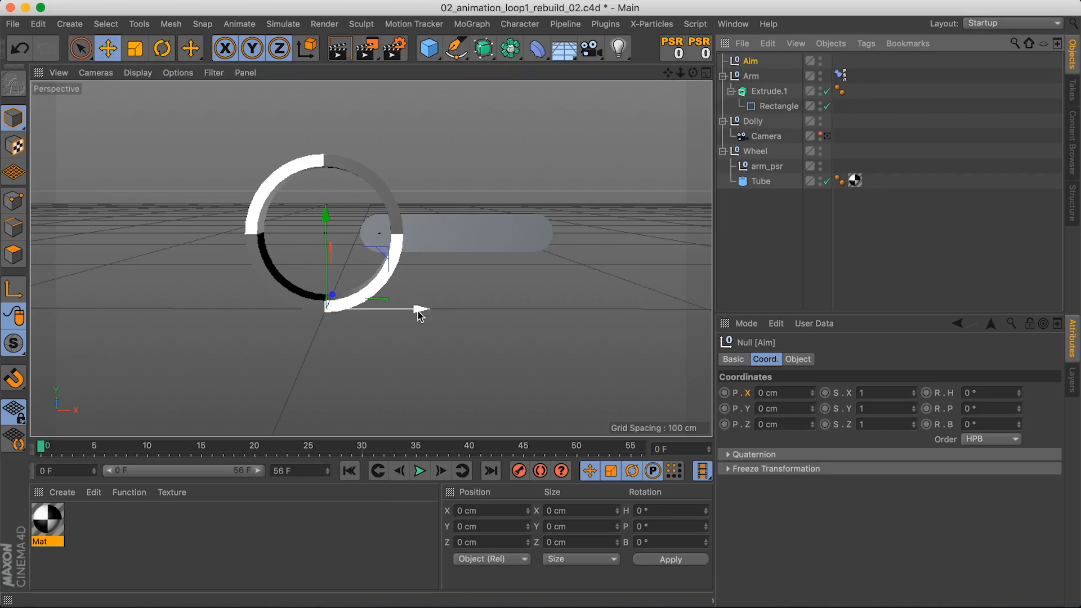
Move the Aim null along X to 60 cm, near the arm's free end
left_click_drag(418, 310, 630, 322)
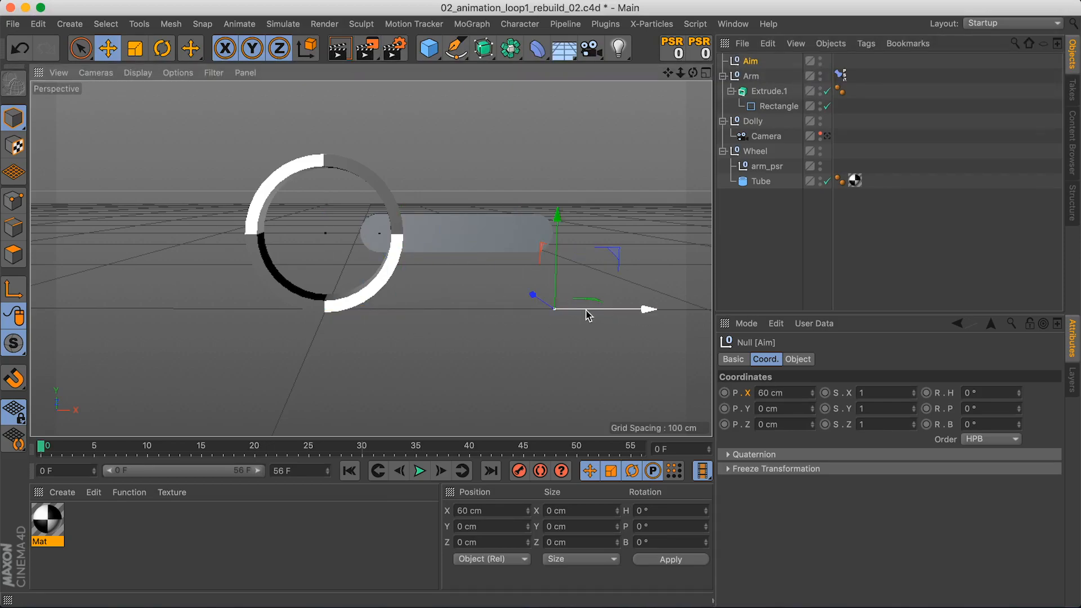
middle_click_drag(559, 302, 550, 314, "alt")
mouse_move(581, 320)
left_mouse_down()
mouse_move(382, 326)
mouse_move(596, 332)
left_mouse_up()
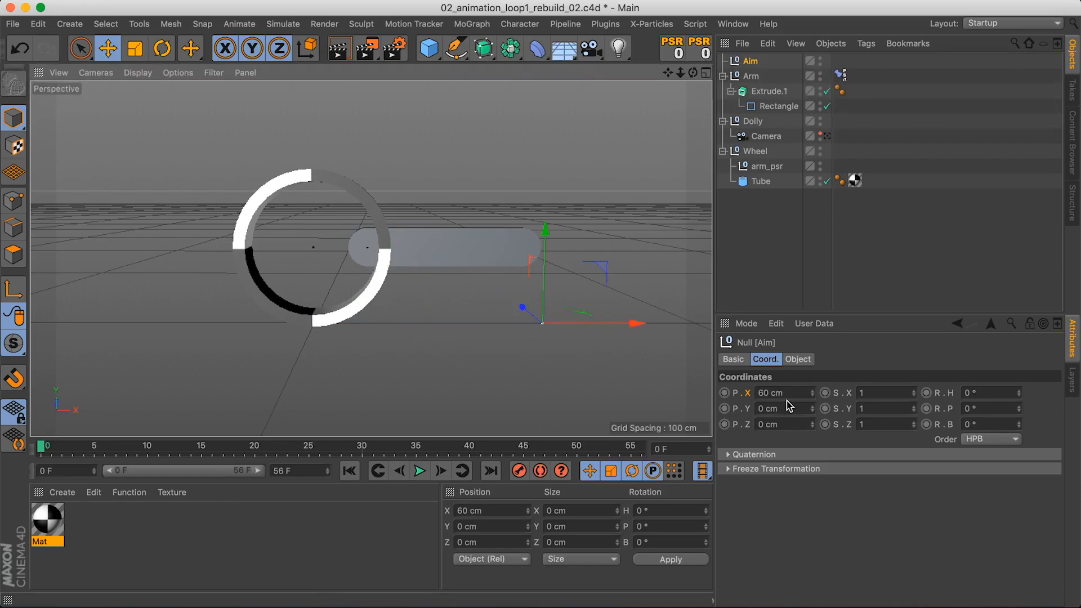
mouse_move(472, 259)
left_mouse_down("alt")
mouse_move(469, 274)
mouse_move(307, 265)
mouse_move(471, 271)
left_mouse_up("alt")
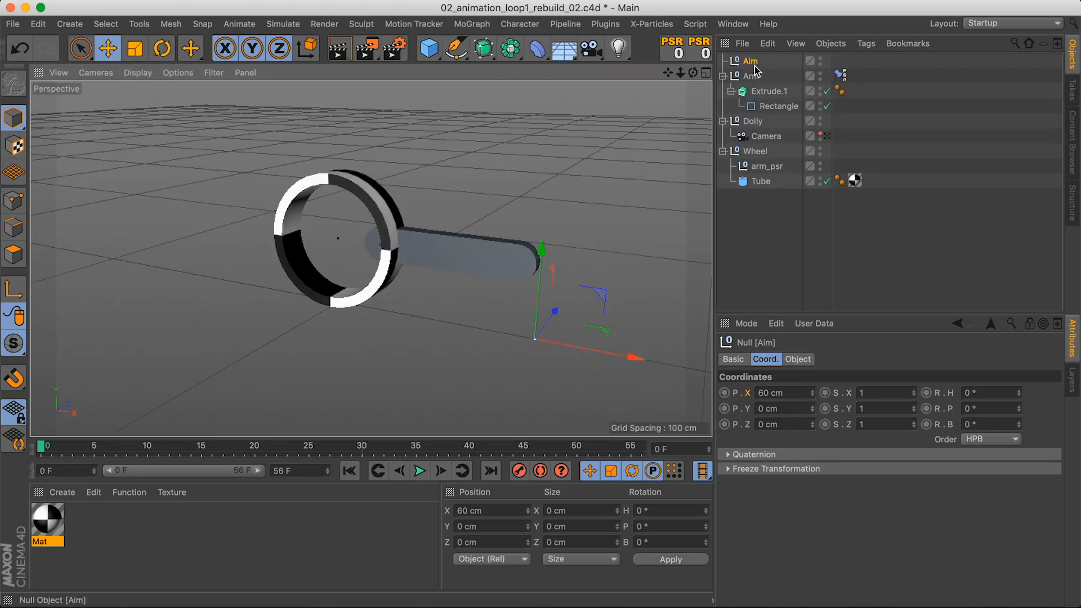
Enable the Aim constraint on the Arm's Constraint tag, with the Aim null as target and X+ as the axis
left_click(839, 75)
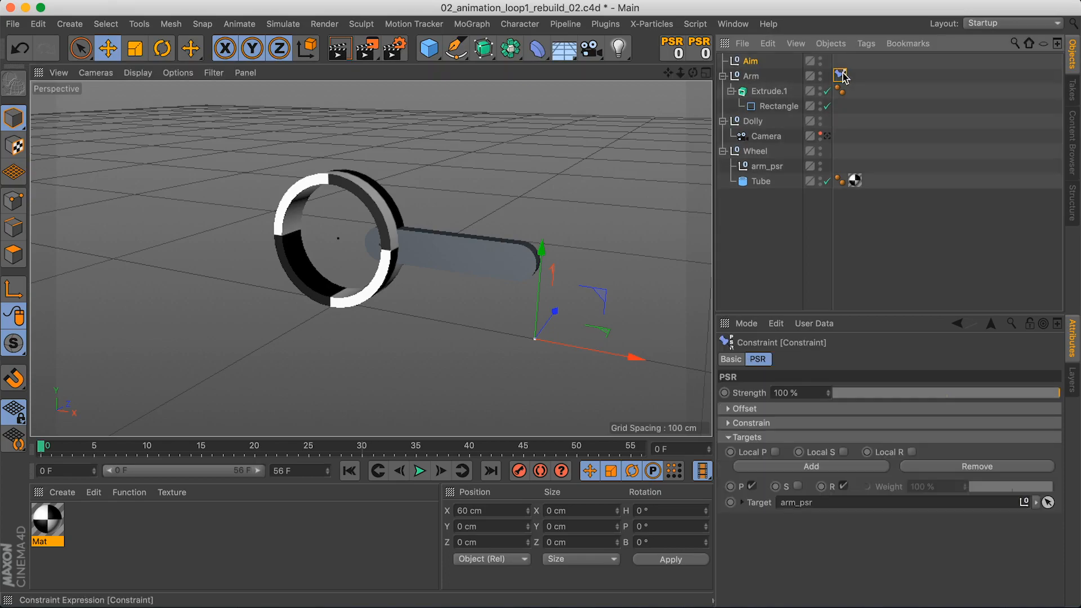
left_click(731, 359)
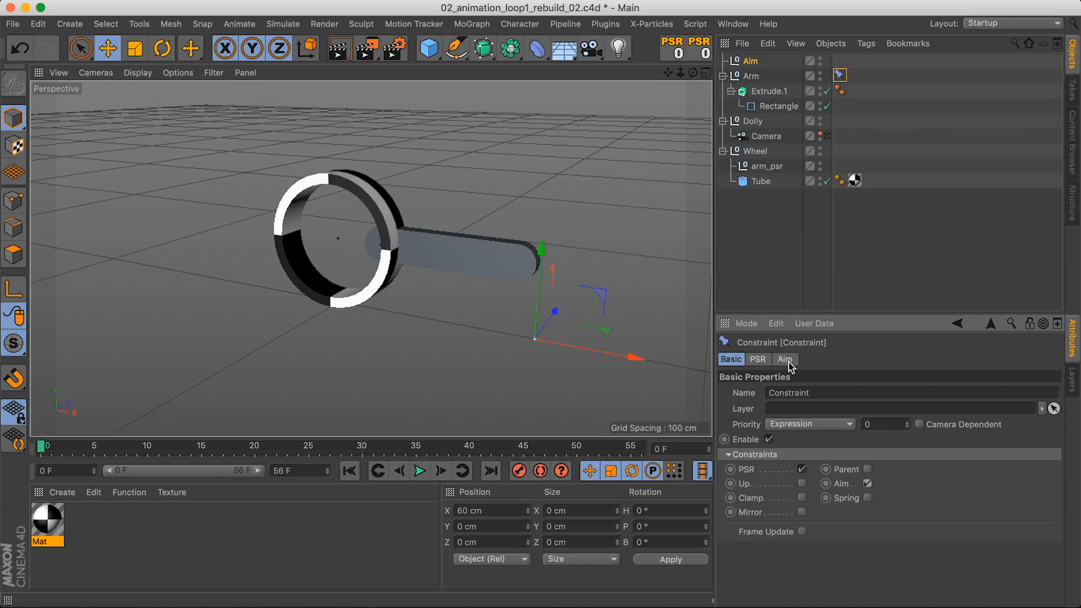
left_click(785, 360)
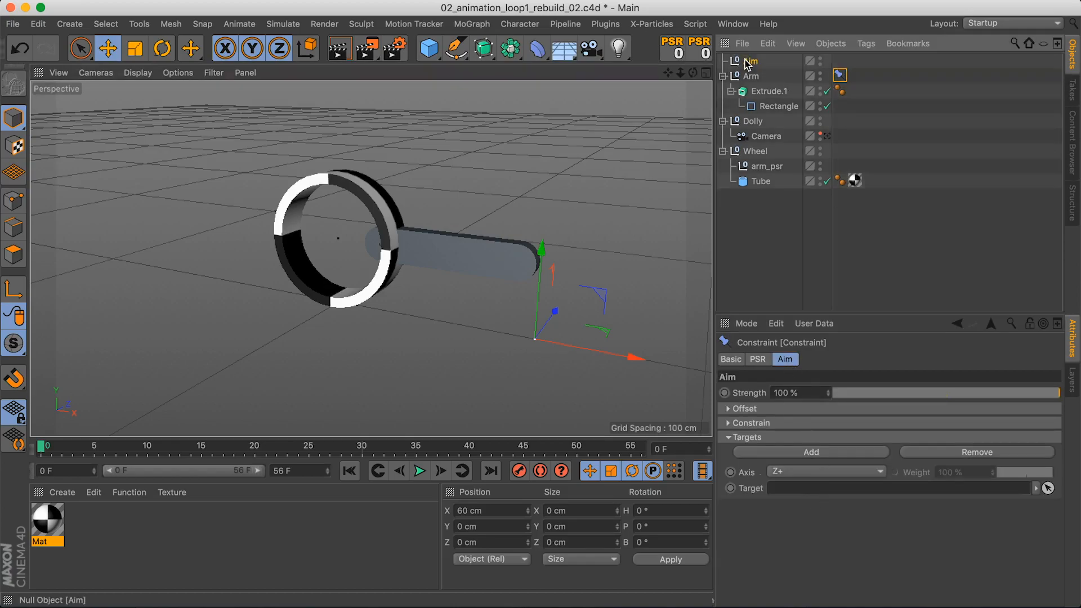
left_click_drag(797, 495, 789, 490)
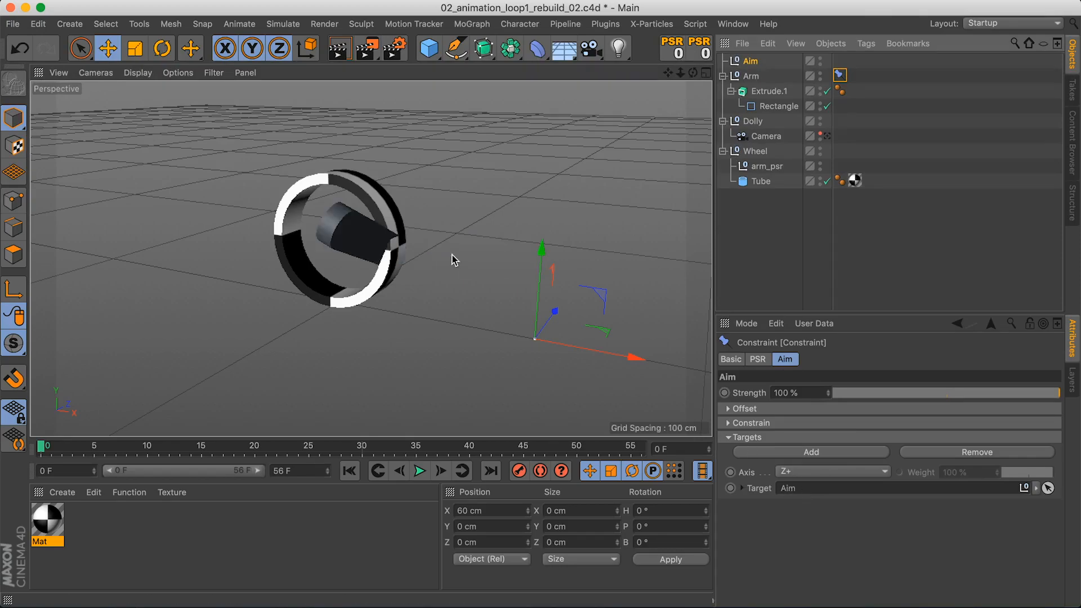
left_click_drag(400, 246, 347, 239, "alt")
left_click(802, 473)
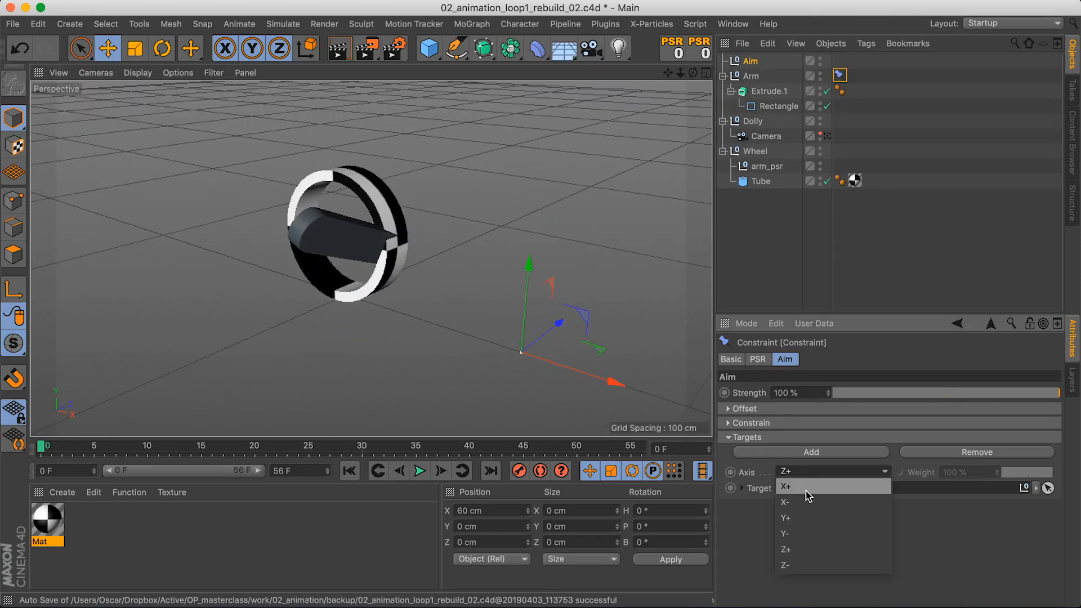
left_click(808, 487)
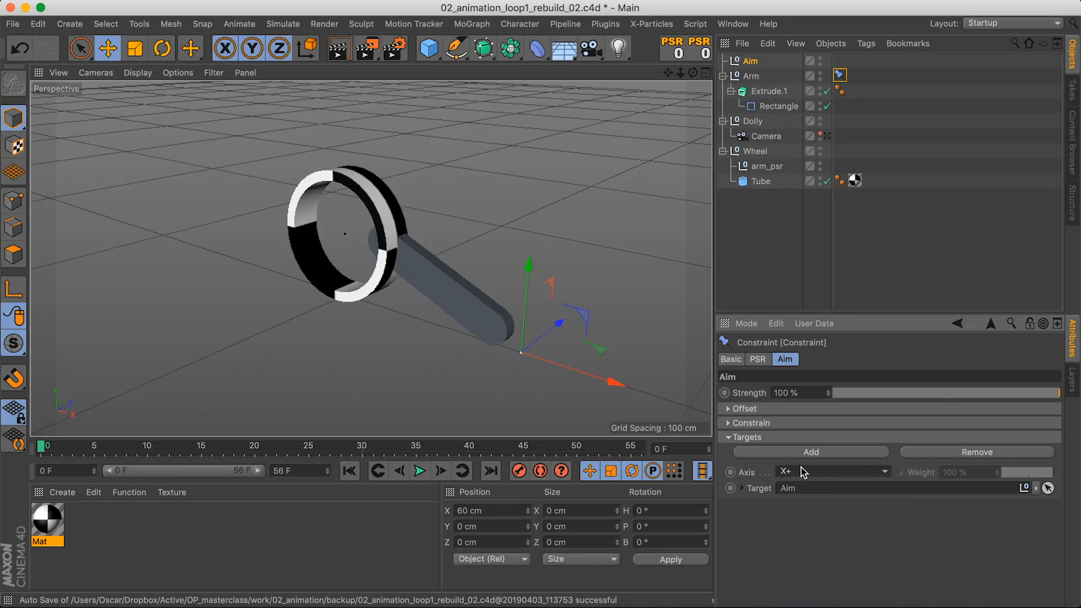
Shift the Aim null to about X 56.3 cm and run through the animation to check the arm's aiming
left_click_drag(513, 333, 535, 328, "alt")
mouse_move(591, 365)
left_mouse_down()
mouse_move(563, 365)
mouse_move(603, 377)
mouse_move(547, 353)
mouse_move(583, 356)
left_mouse_up()
left_click_drag(505, 341, 549, 316, "alt")
left_click(419, 471)
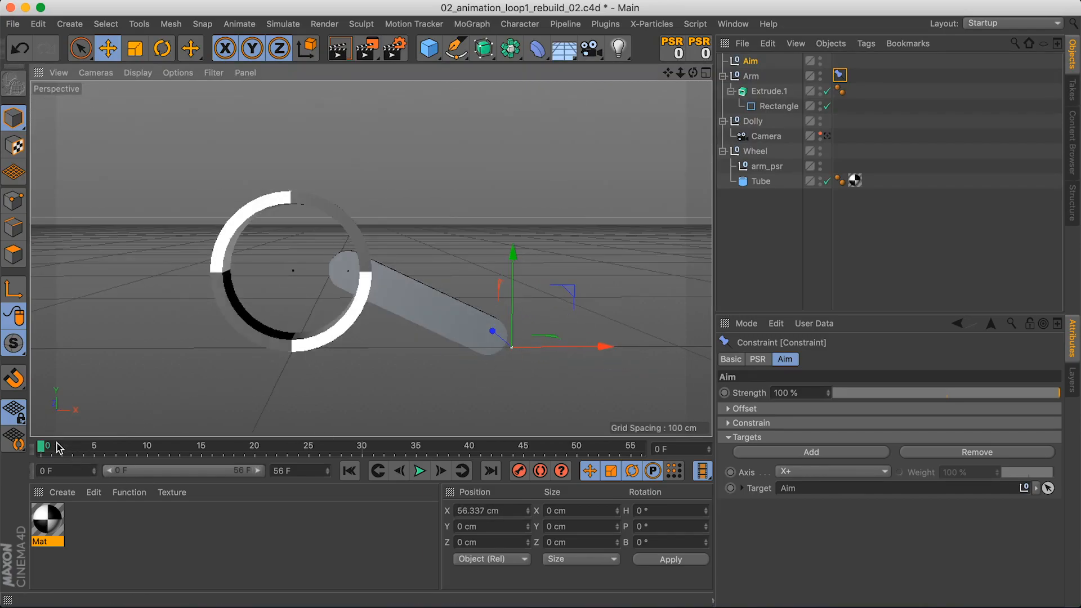
left_click_drag(481, 475, 0, 450)
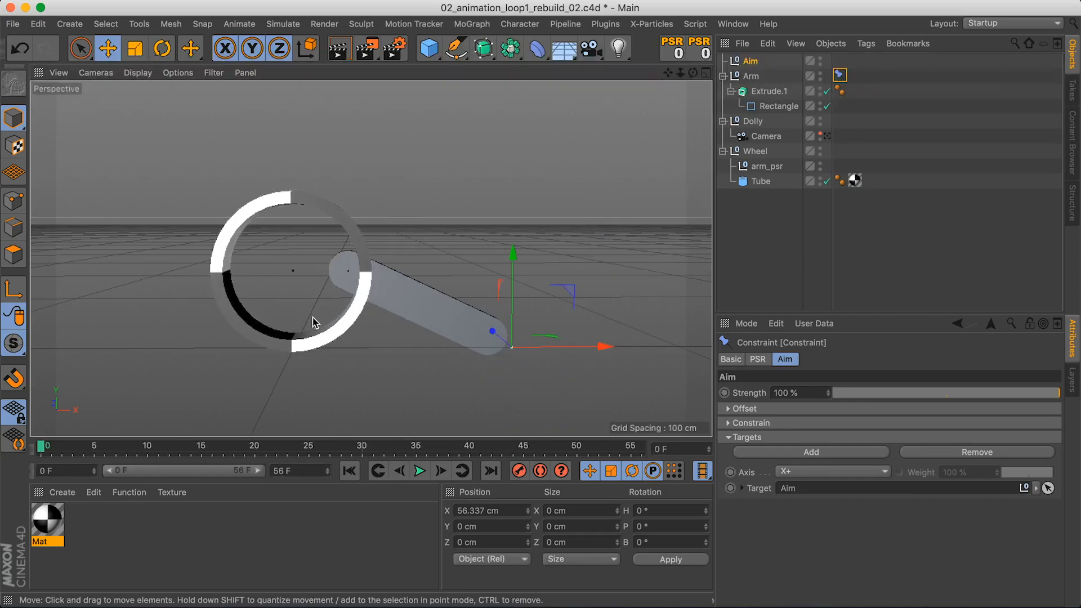
Set the arm_psr null's Z position to 8 cm to offset the arm to the side of the wheel
left_click_drag(313, 321, 367, 277, "alt")
right_click_drag(366, 274, 406, 272, "alt")
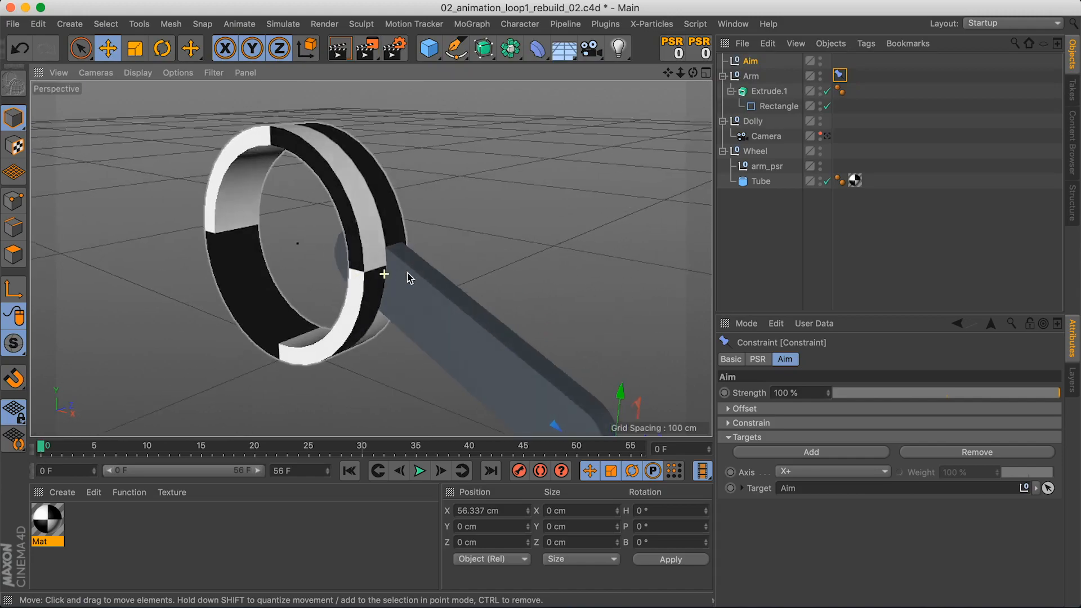
left_click_drag(405, 272, 246, 237, "alt")
left_click(750, 77)
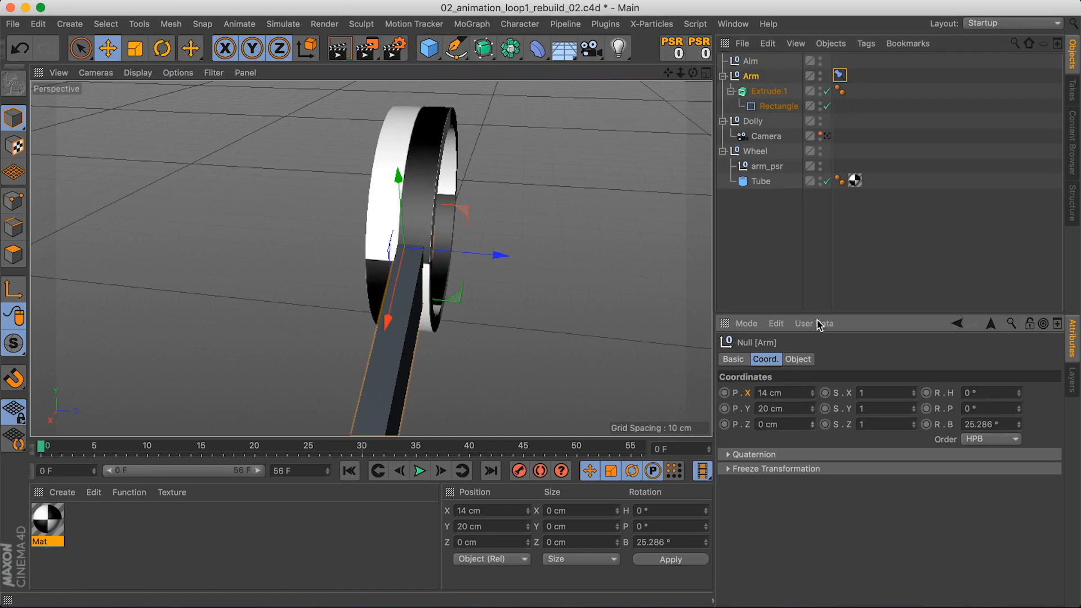
left_click(765, 166)
left_click_drag(309, 229, 458, 217, "alt")
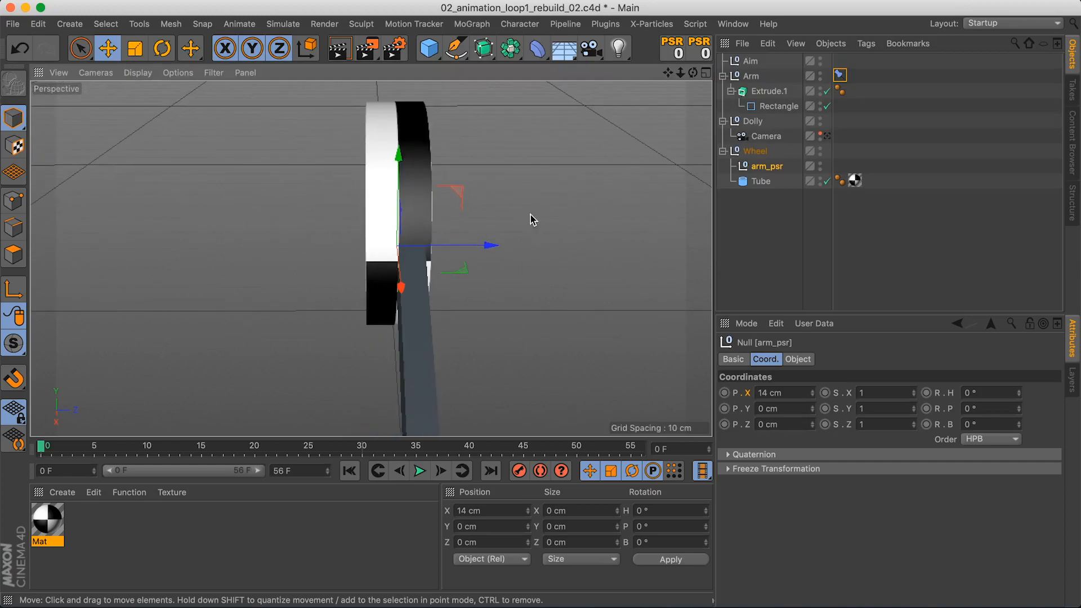
key("super+shift+z")
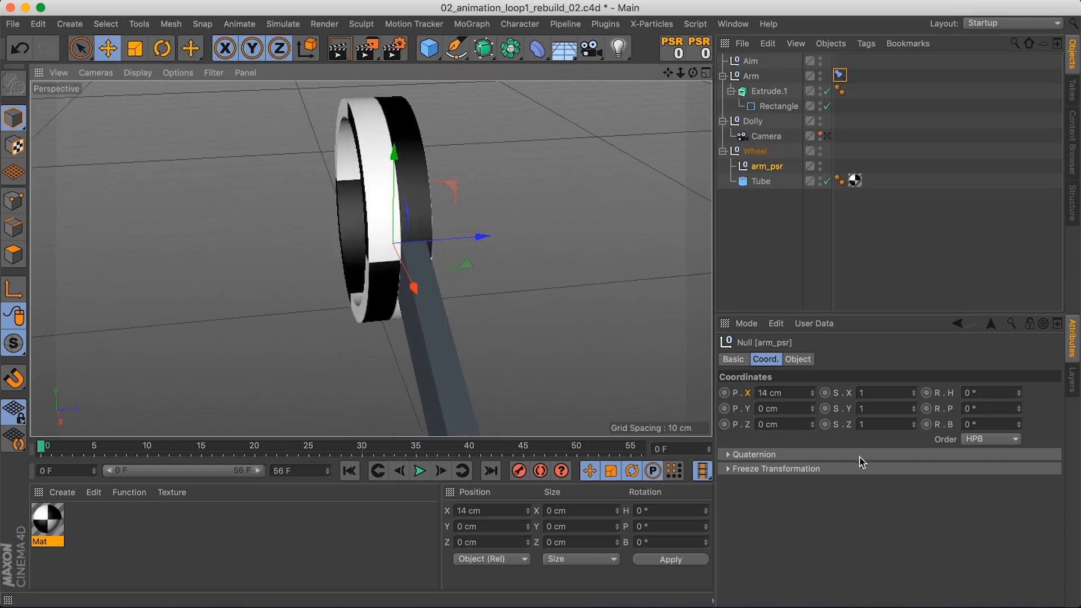
left_click_drag(811, 424, 815, 428)
left_click(812, 422)
left_click_drag(462, 223, 396, 229, "alt")
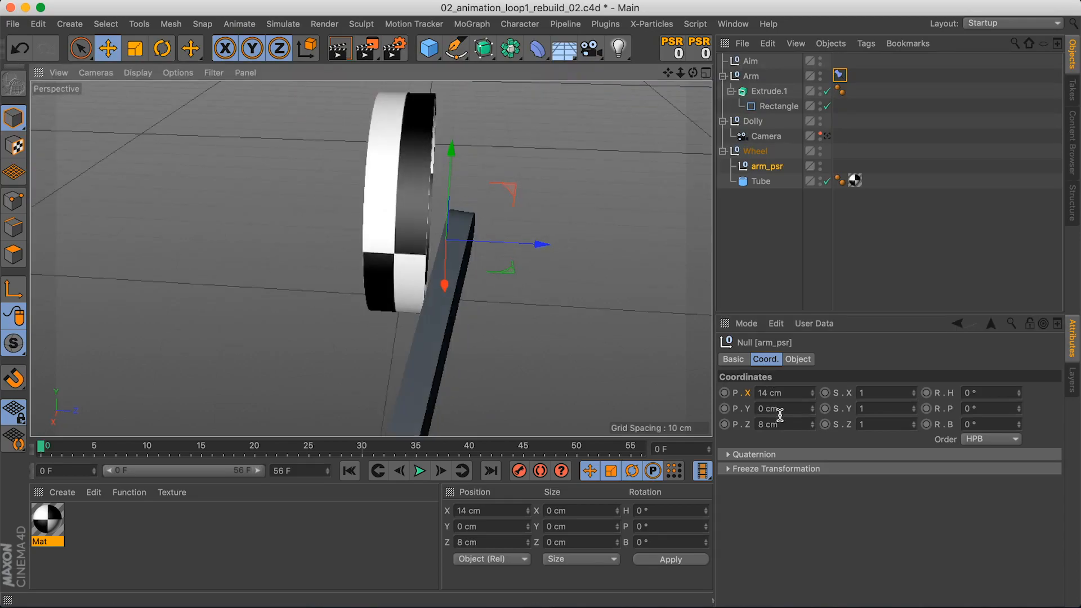
Set the Aim null's Z position to 8 cm so the arm runs parallel to the wheel
left_click_drag(439, 270, 457, 298, "alt")
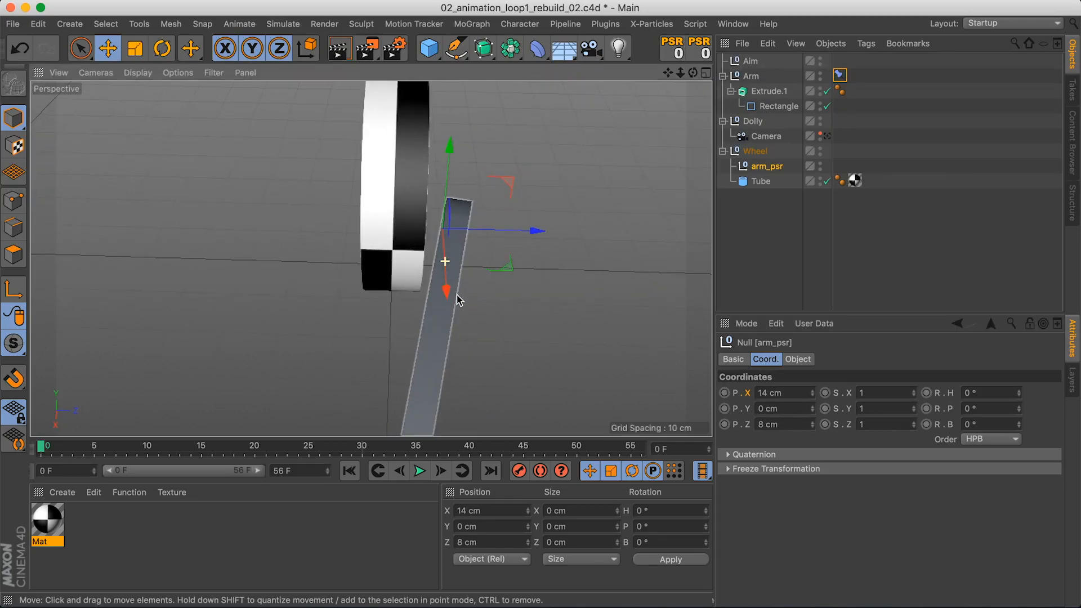
scroll(429, 348, "down", 3)
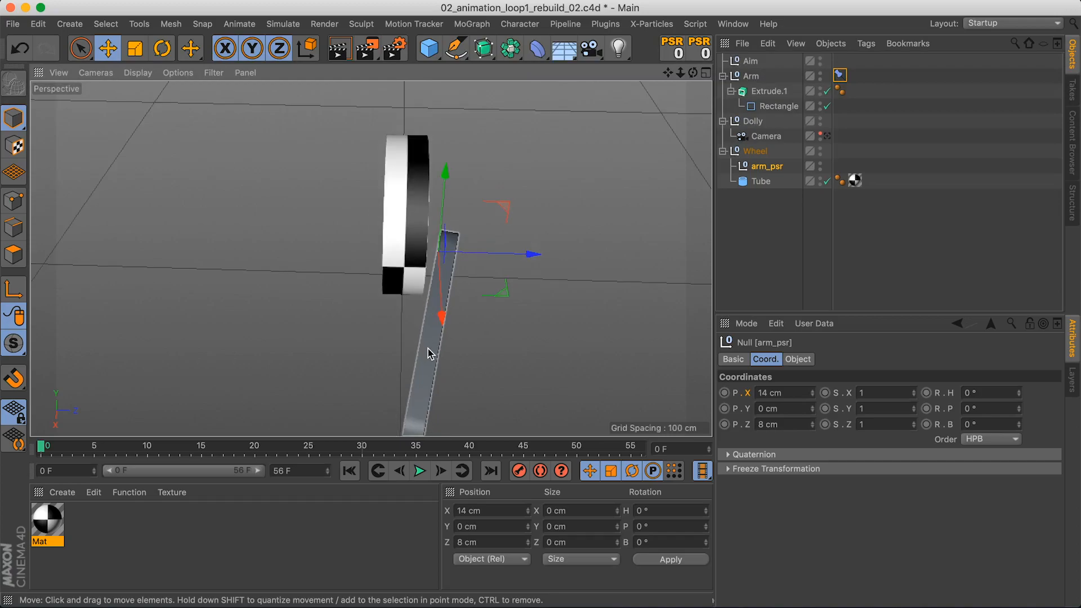
middle_click_drag(427, 348, 437, 267, "alt")
left_click(751, 61)
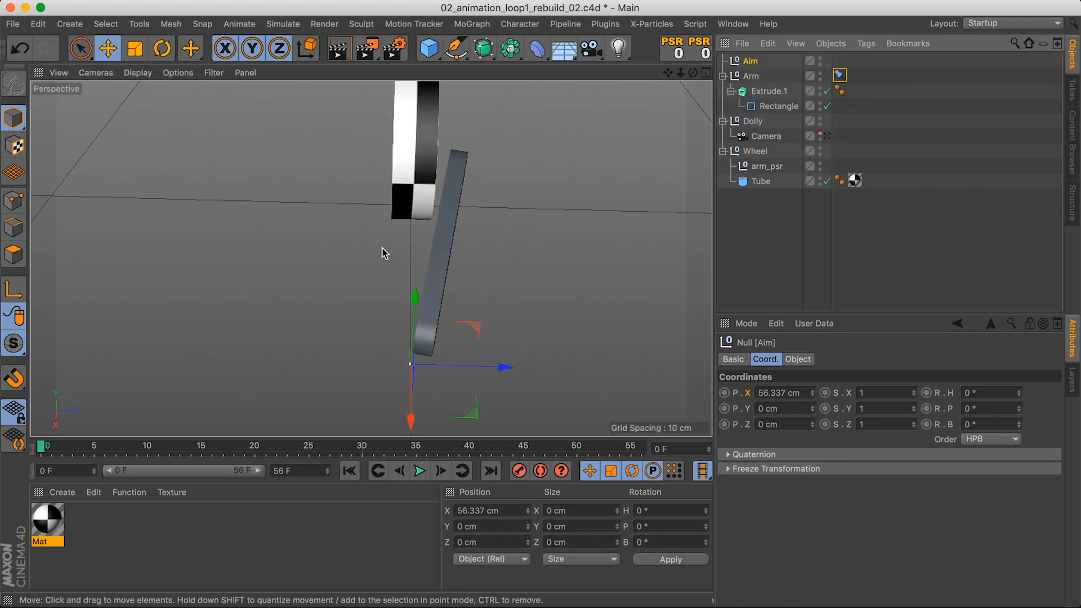
left_click_drag(812, 423, 811, 424)
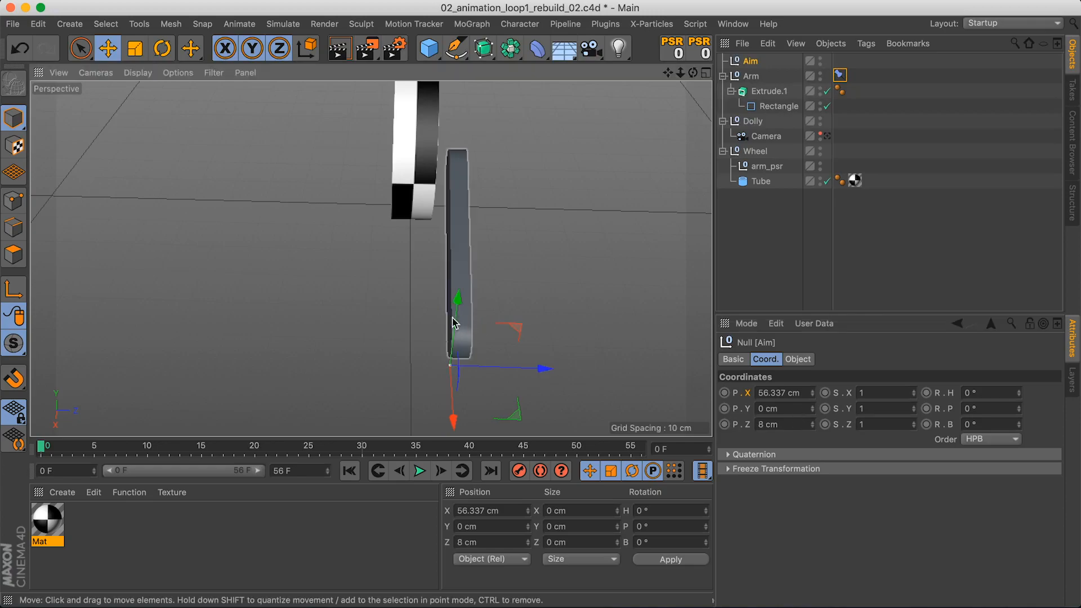
Add a Circle spline as a child of the Wheel null
left_click_drag(444, 314, 520, 290, "alt")
middle_click_drag(369, 258, 379, 220, "alt")
left_click_drag(405, 214, 451, 225, "alt")
left_click(755, 151)
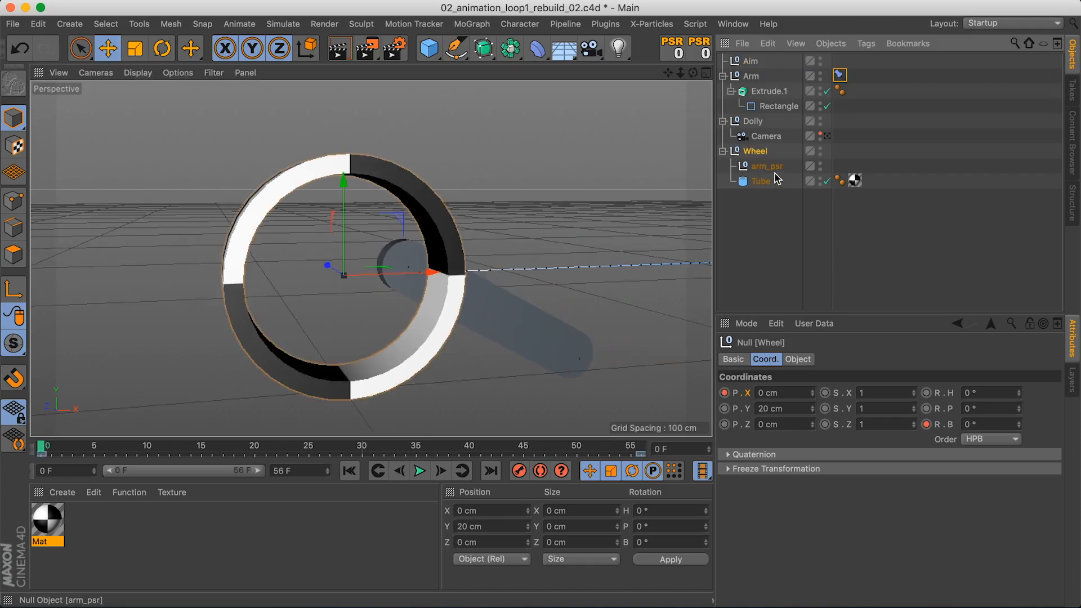
left_click(456, 49)
left_click(467, 59)
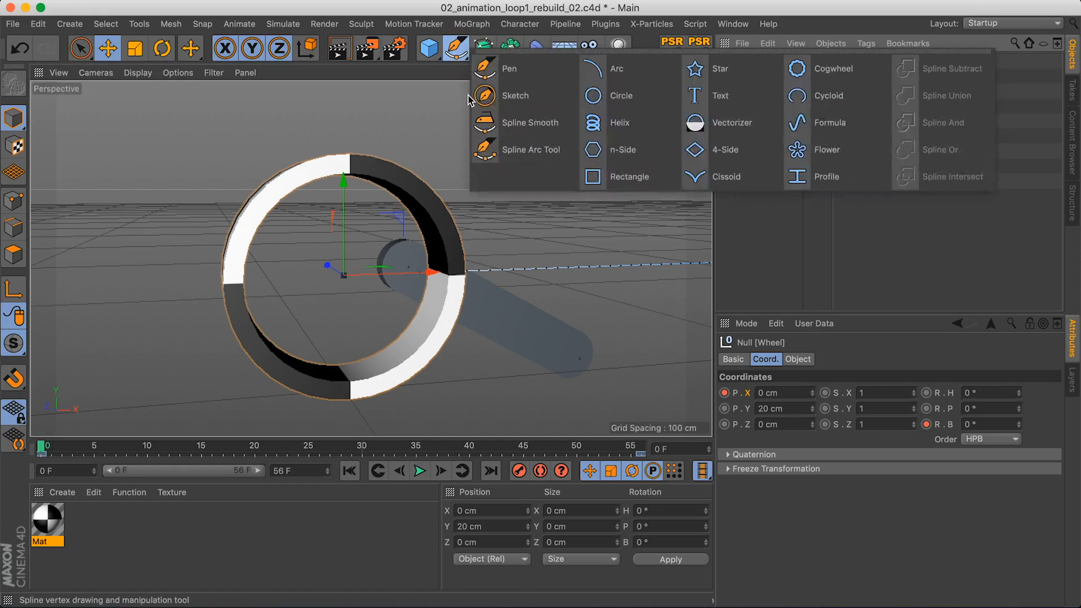
left_click(626, 101, "shift")
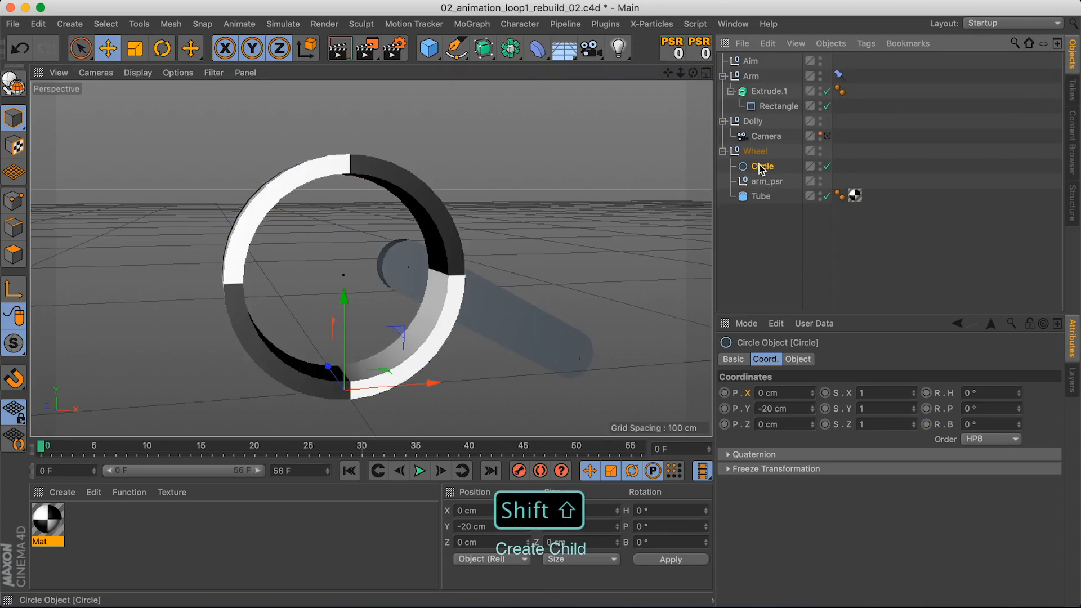
scroll(372, 337, "down", 6)
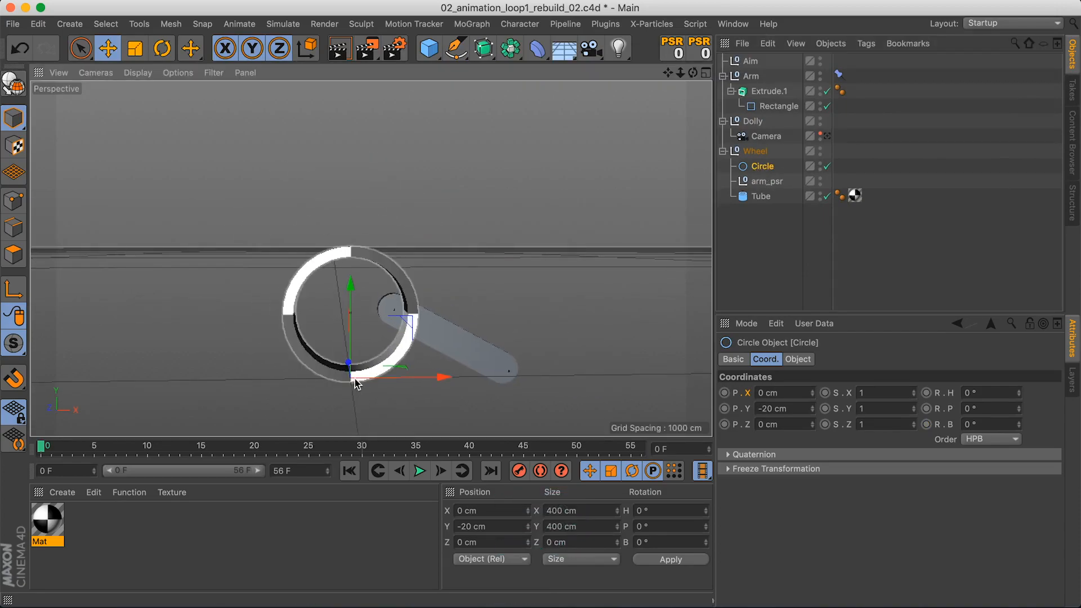
Turn the circle into a ring with radius 17 cm and inner radius 10 cm, and reset its PSR to centre it in the wheel
left_click(797, 358)
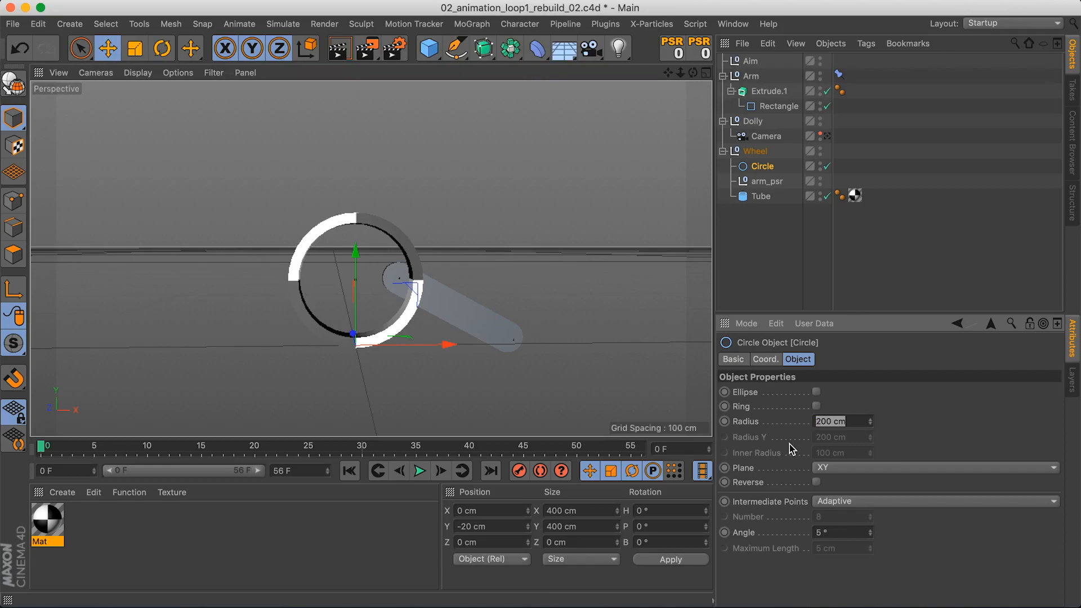
type("17")
key("Return")
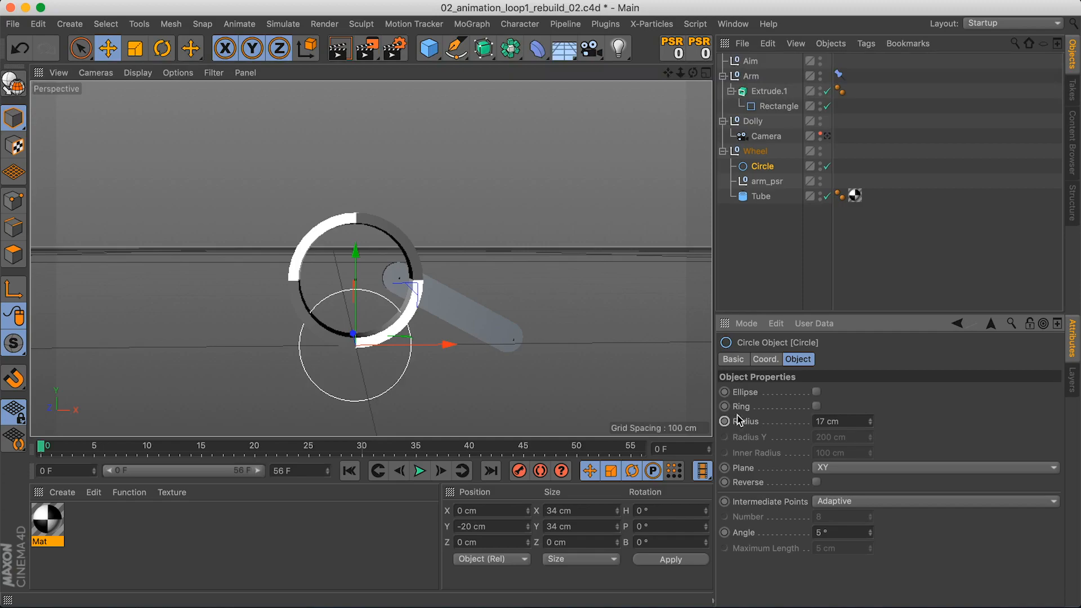
left_click(817, 406)
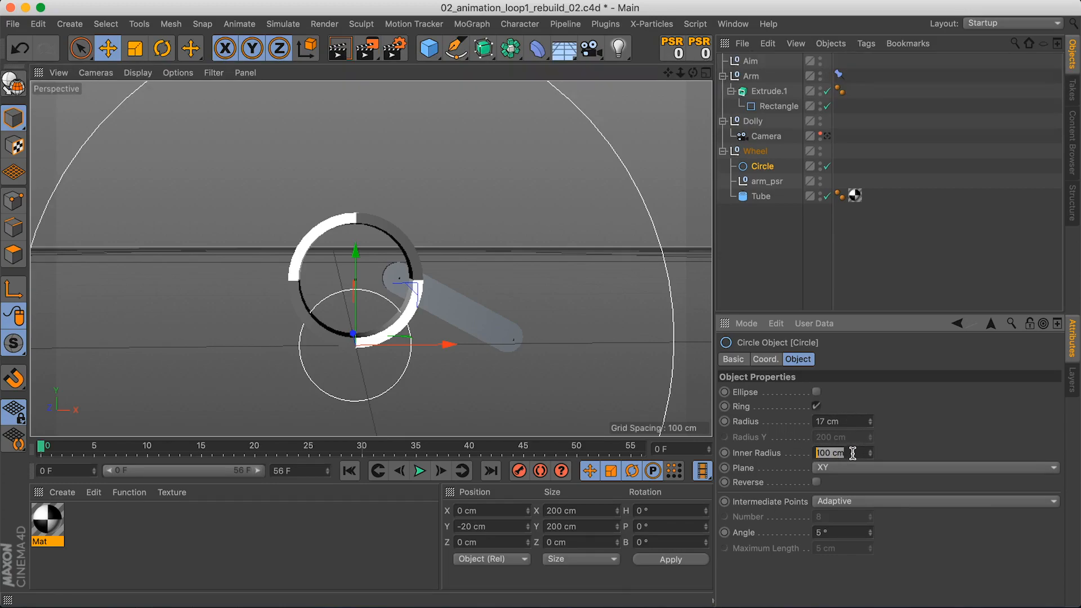
type("10")
key("Return")
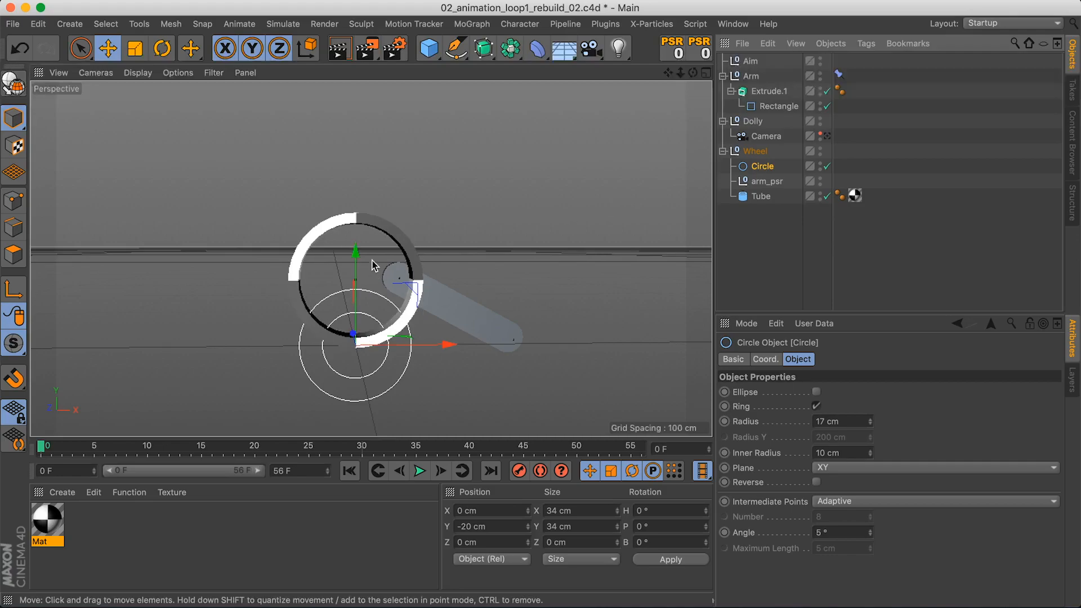
left_click(701, 54)
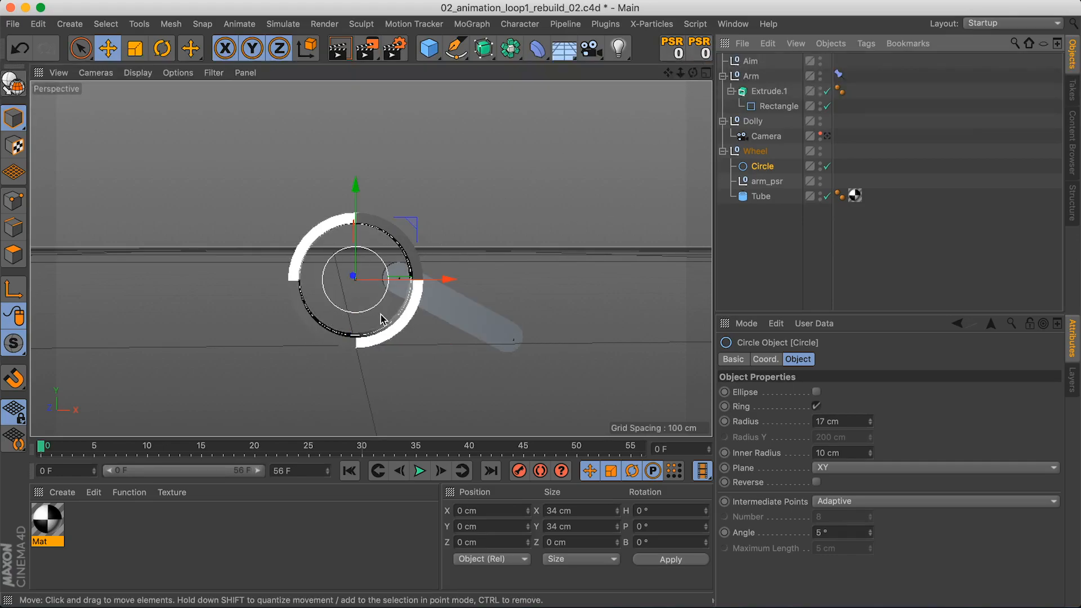
Put the circle inside a parent Extrude object with a Z movement of 8 cm
right_click_drag(383, 298, 423, 285, "alt")
left_click_drag(422, 285, 438, 315, "alt")
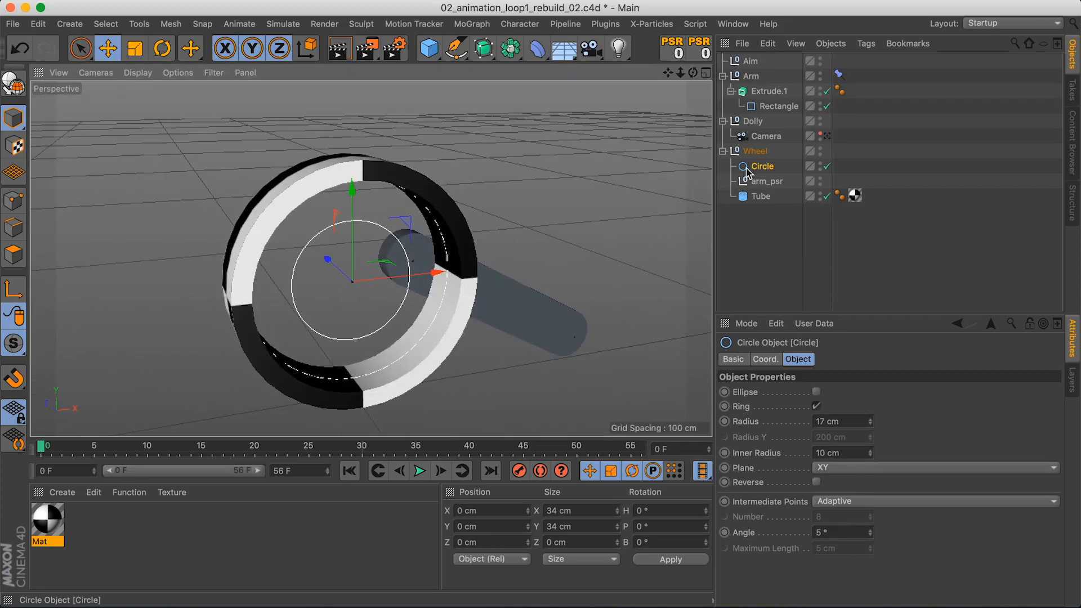
left_click(483, 48)
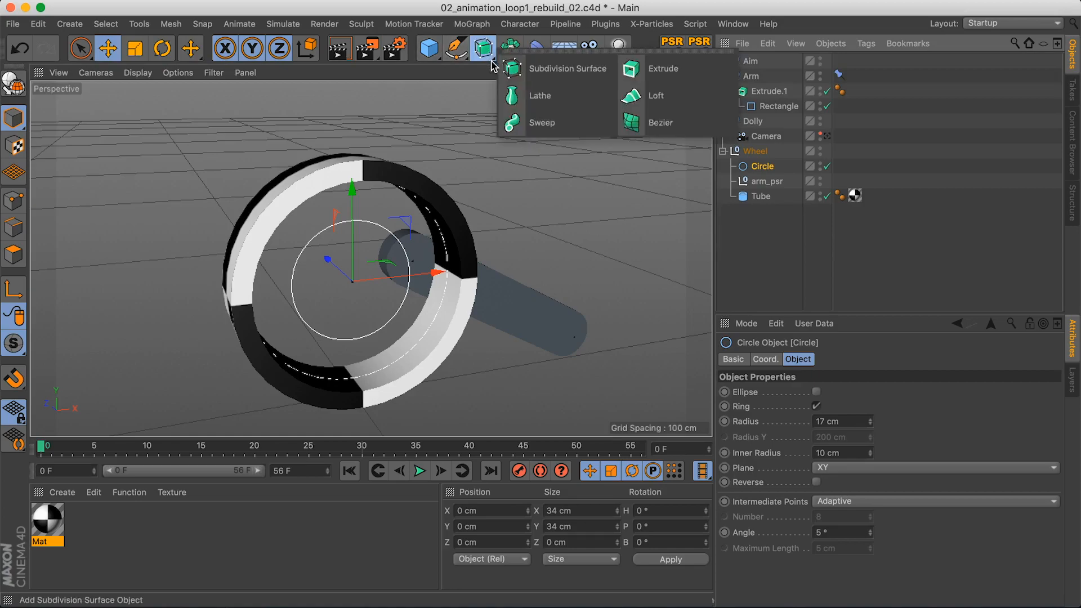
left_click(657, 70, "alt")
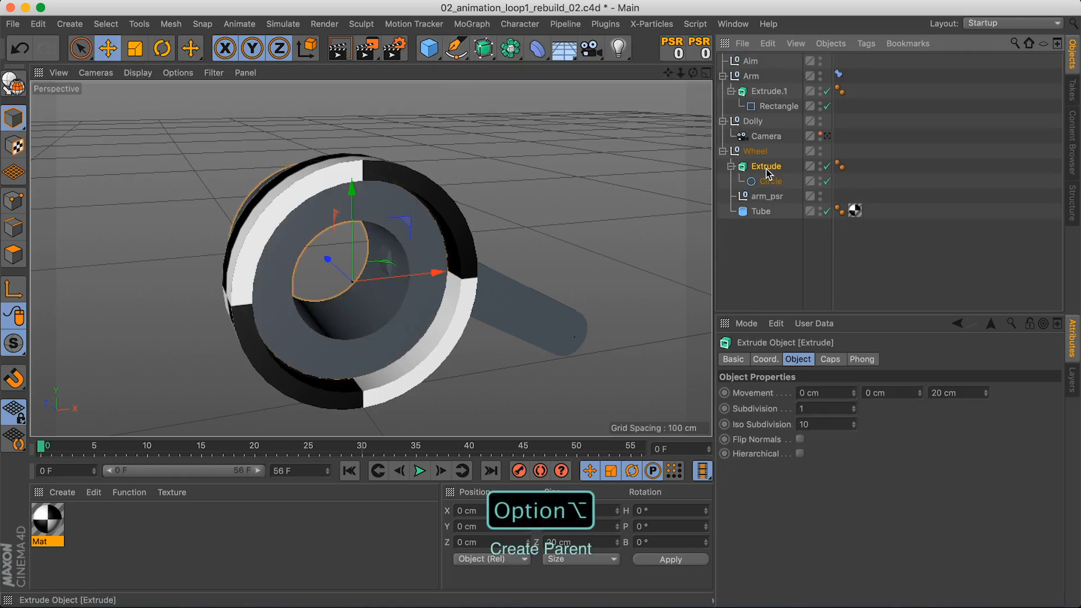
left_click_drag(454, 232, 484, 256, "alt")
left_click(933, 391)
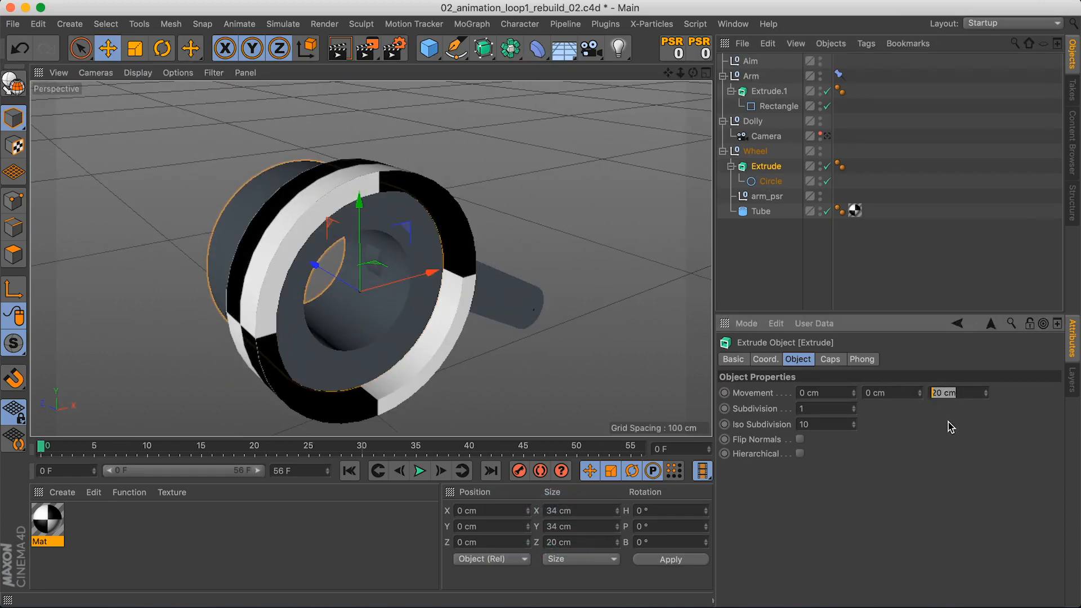
type("8")
key("Return")
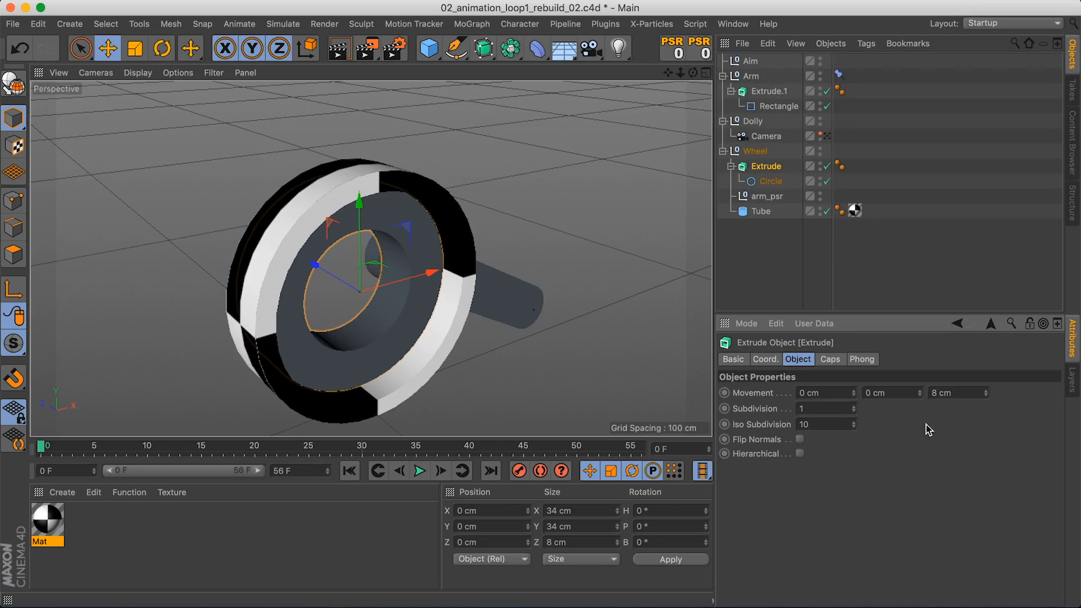
Set the ring extrusion's Z position to -4 cm to centre it within the tube
left_click(552, 354)
left_click_drag(374, 326, 403, 306, "alt")
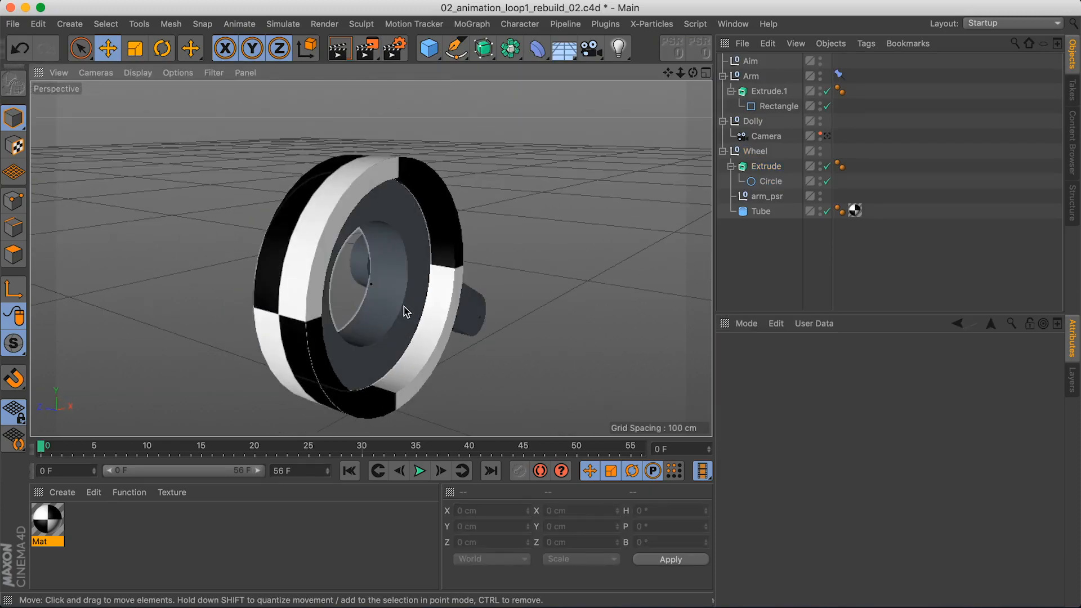
left_click(405, 304)
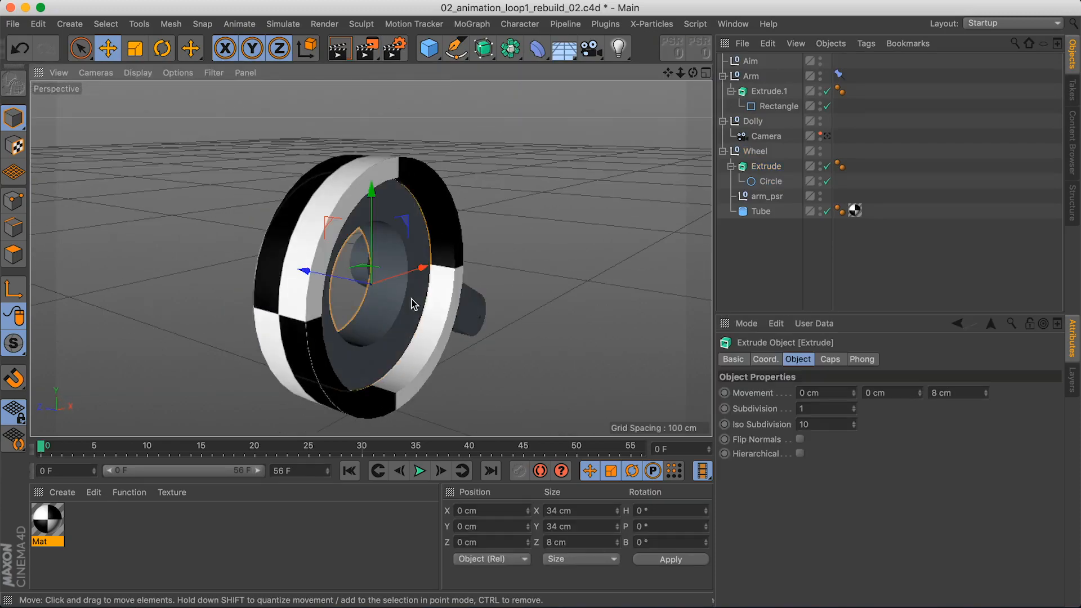
left_click(765, 360)
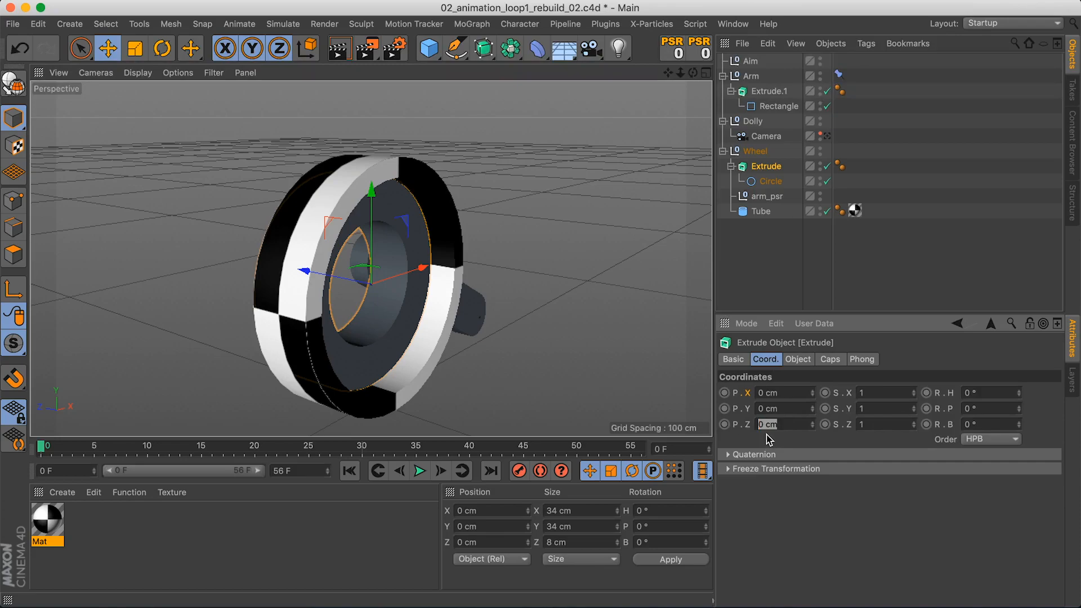
type("-4")
key("Return")
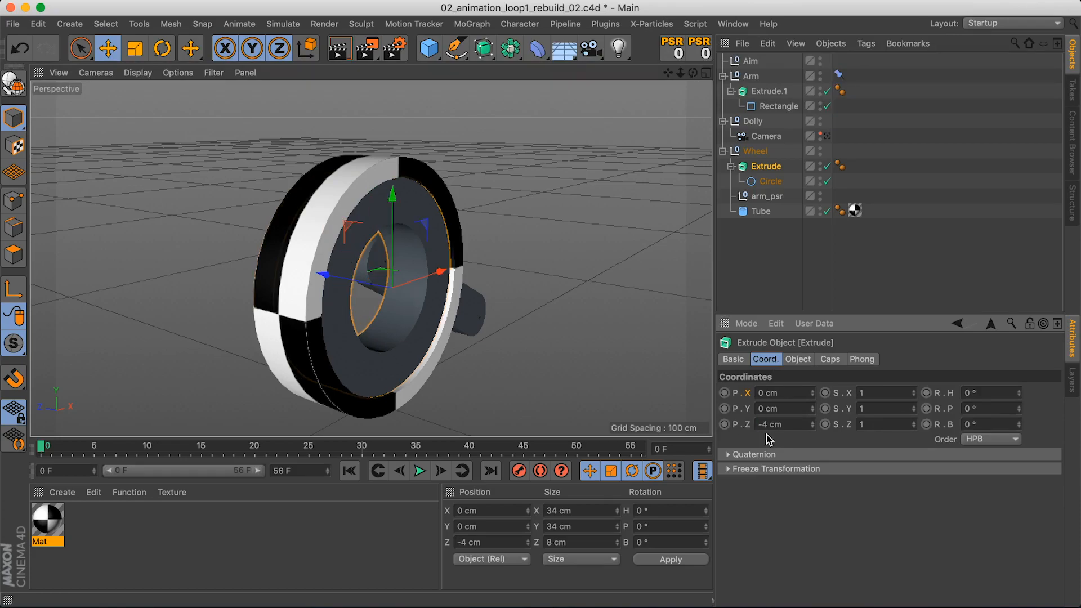
Add a Cylinder as a child of the arm_psr null and reset its PSR to place it at the null
left_click(426, 367)
left_click_drag(407, 343, 304, 338, "alt")
left_click_drag(426, 329, 604, 321, "alt")
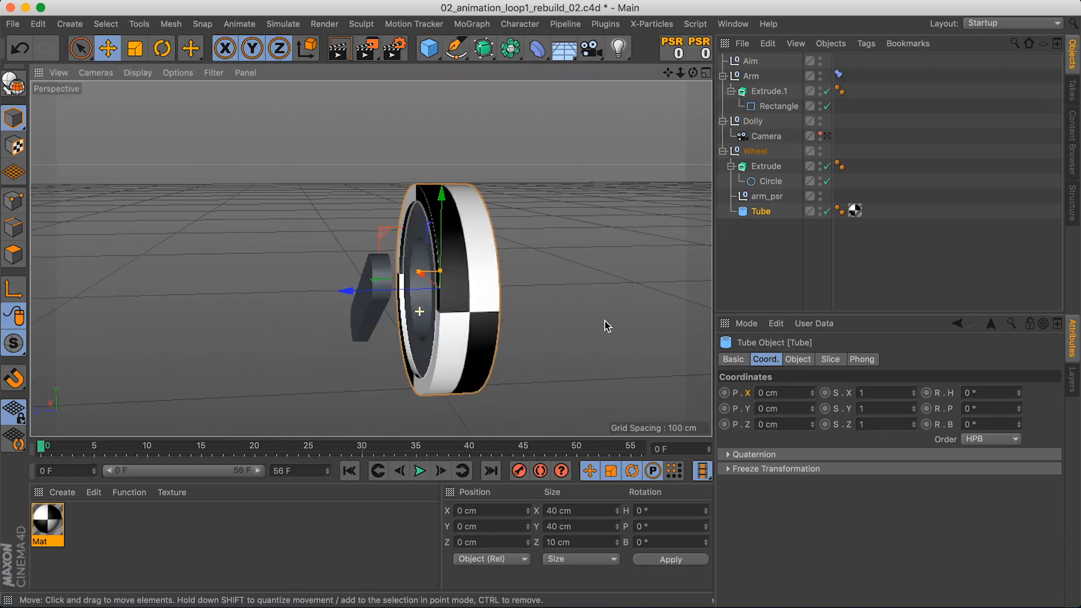
scroll(414, 282, "up", 8)
left_click_drag(429, 279, 693, 227, "alt")
left_click_drag(488, 231, 601, 256, "alt")
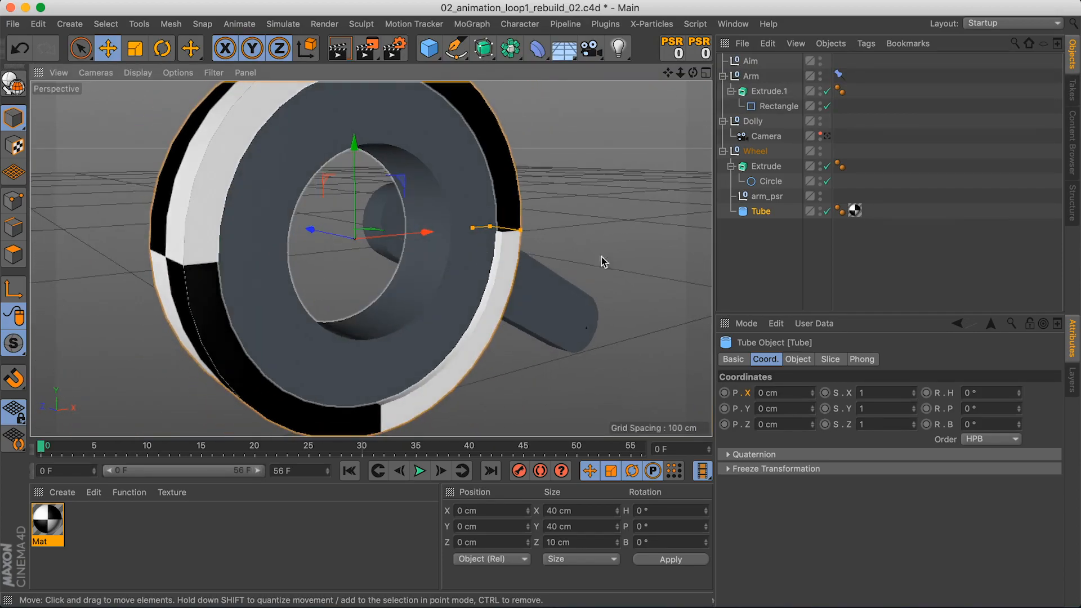
left_click(767, 198)
left_click_drag(496, 225, 608, 258, "alt")
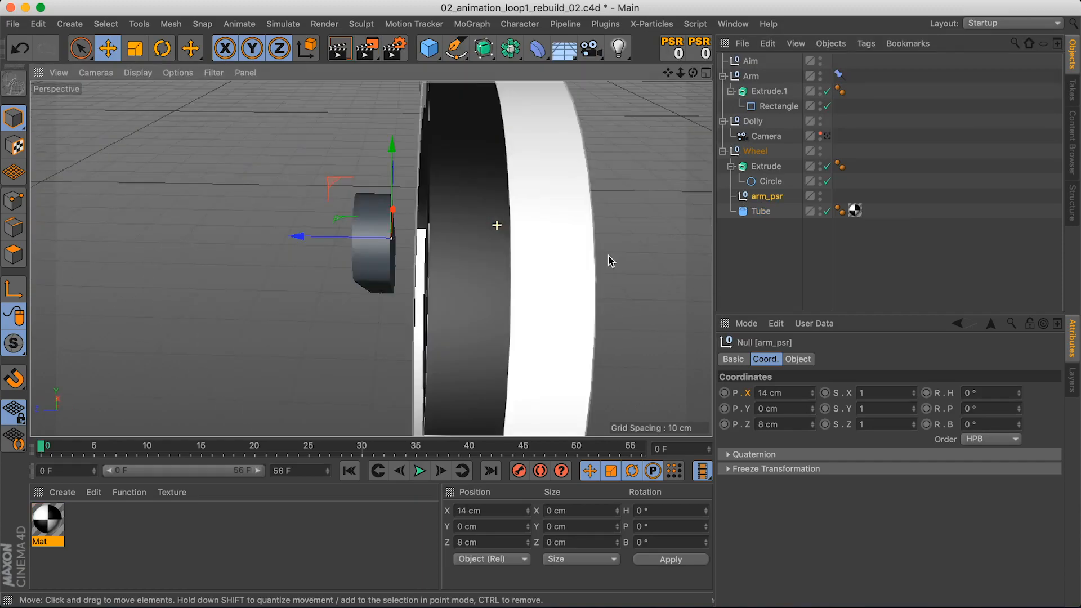
left_click(766, 197)
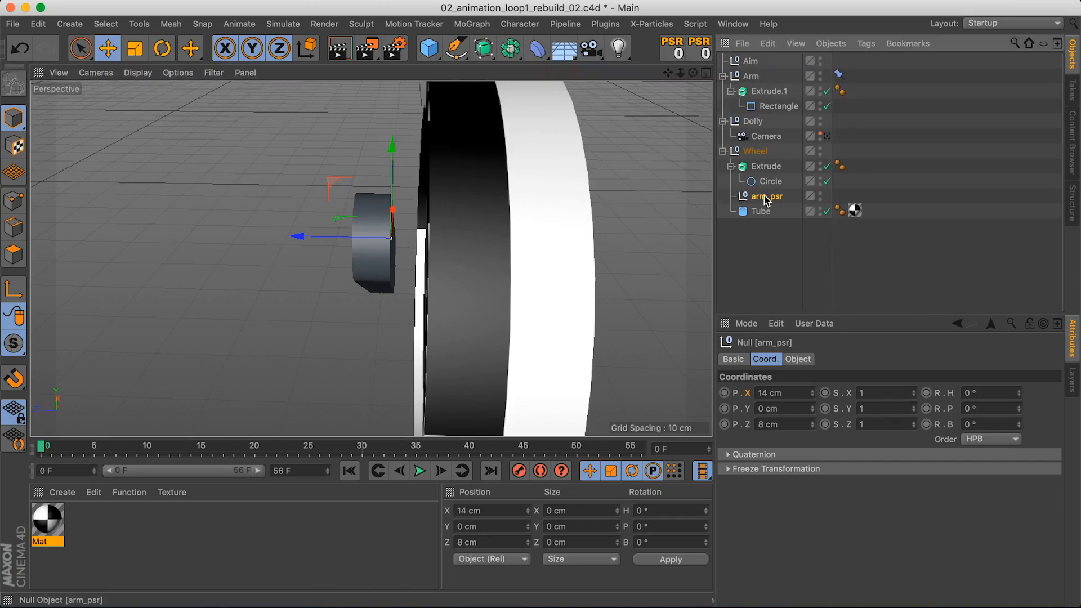
left_click(429, 49)
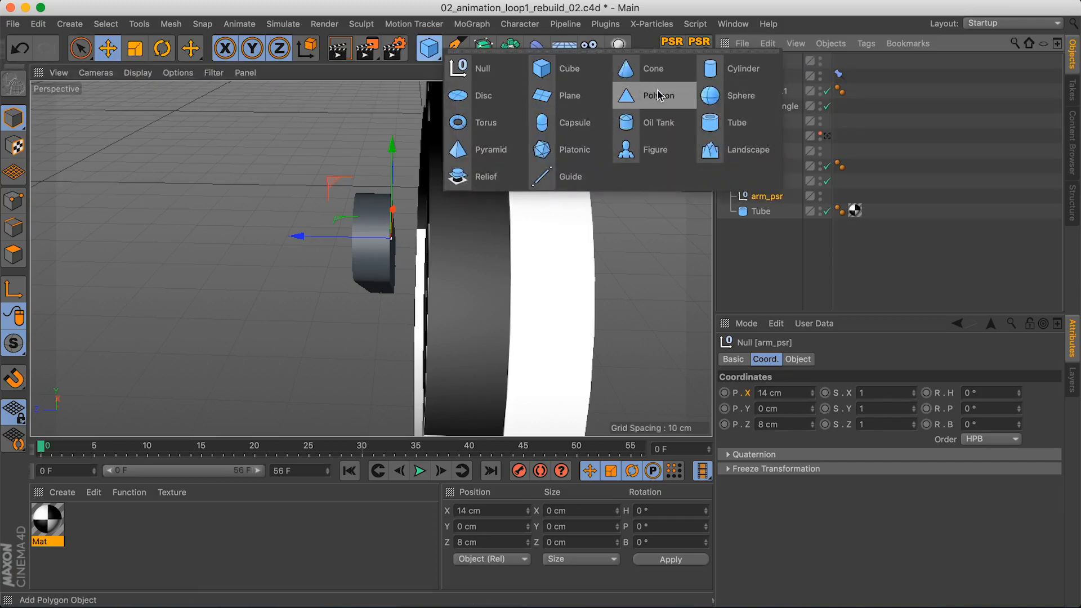
left_click(736, 69)
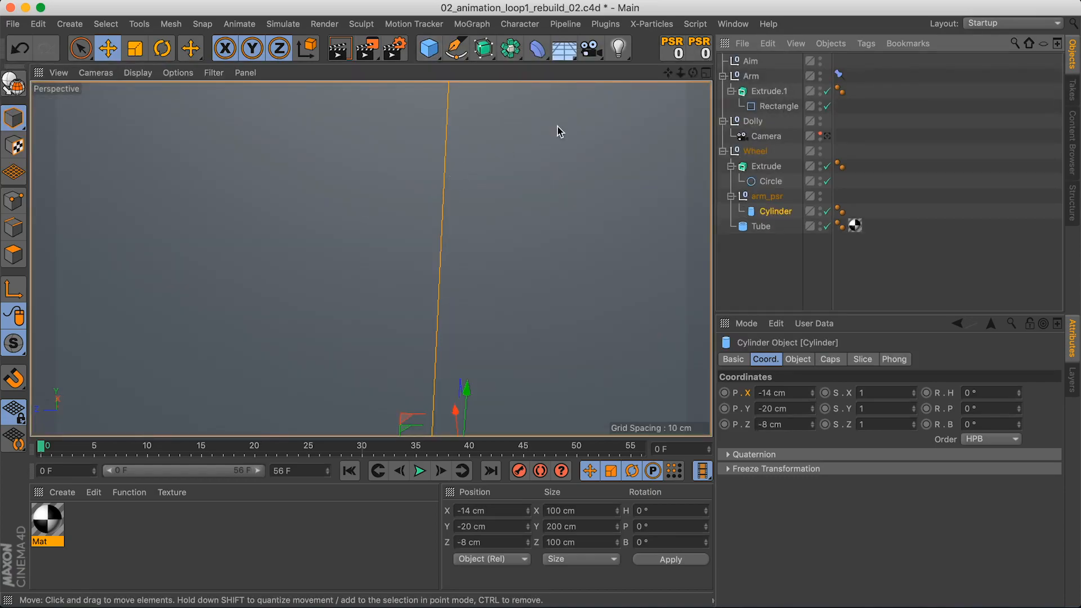
left_click(673, 48)
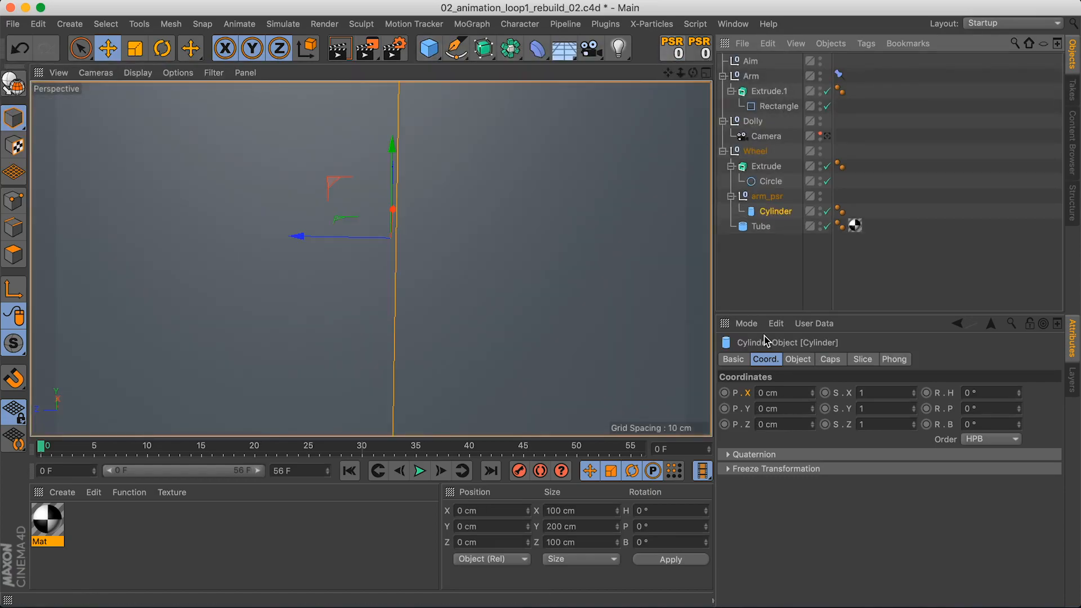
Set the cylinder's radius to 2 cm and its height to 23 cm
left_click(800, 363)
double_click(826, 392)
type("2")
key("Return")
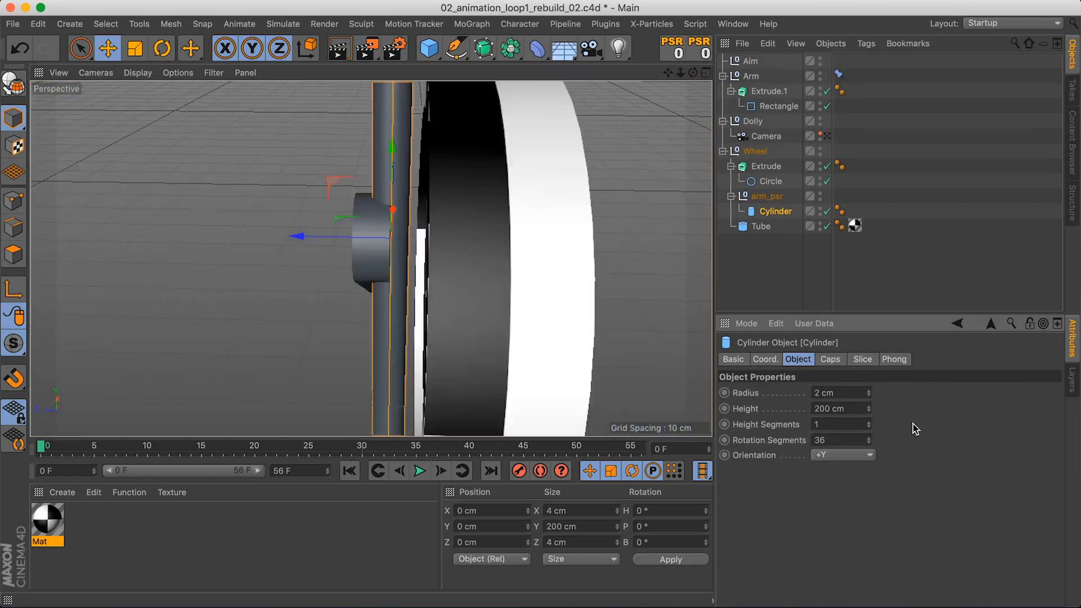
key("Tab")
type("10")
key("Return")
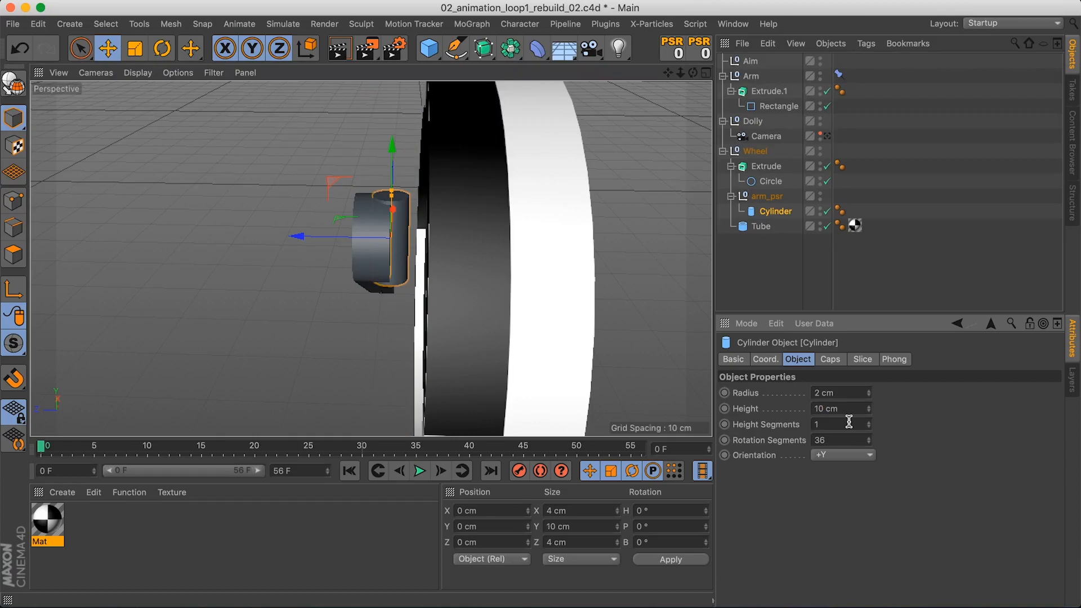
left_click_drag(868, 407, 869, 400)
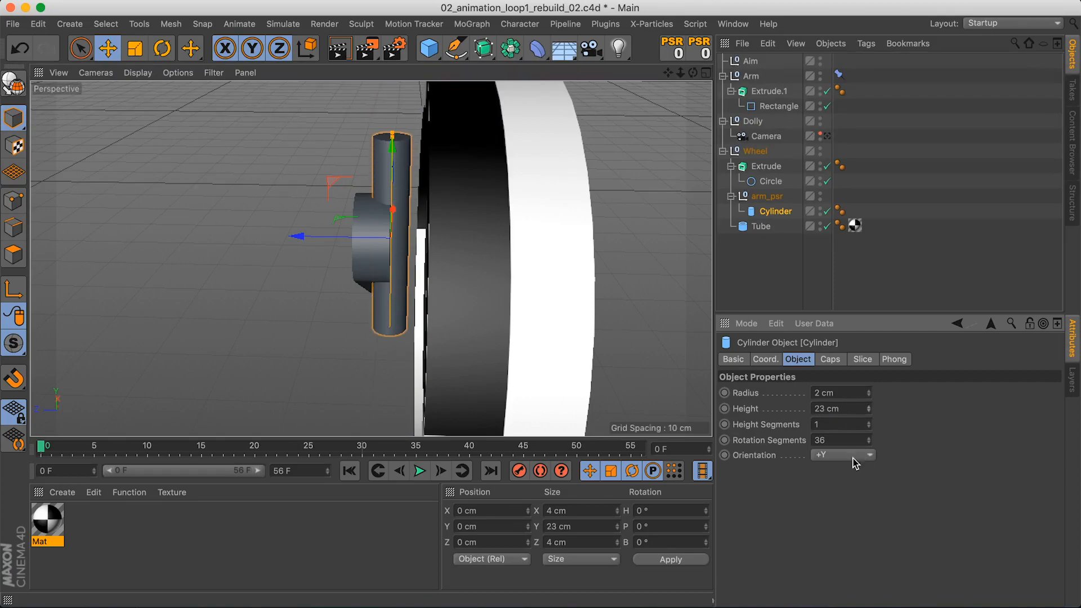
Set the cylinder's orientation to +Z so it passes through the arm toward the wheel
left_click(839, 455)
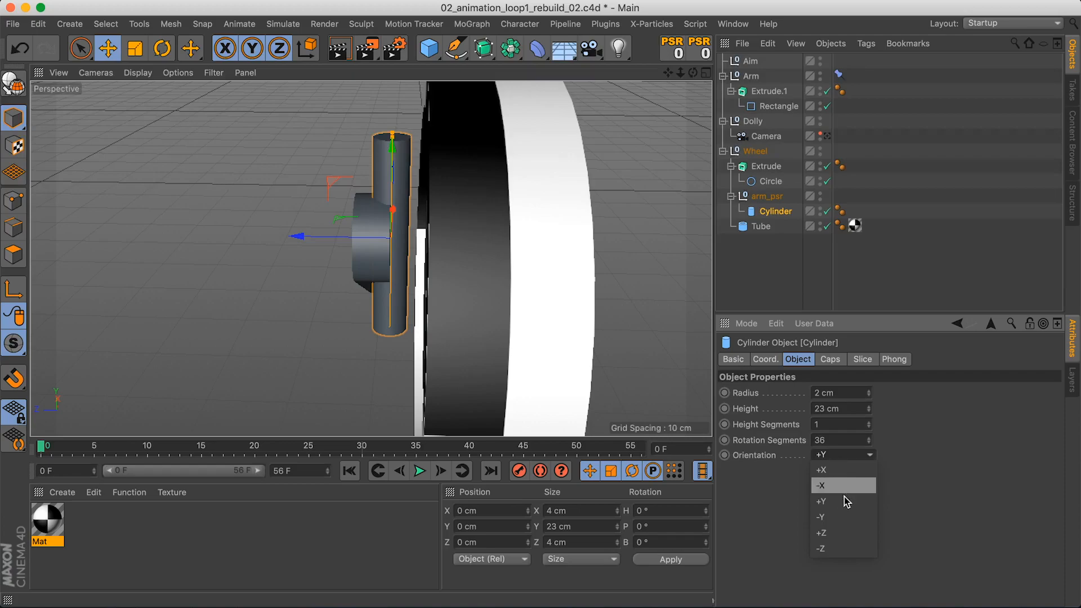
left_click(850, 533)
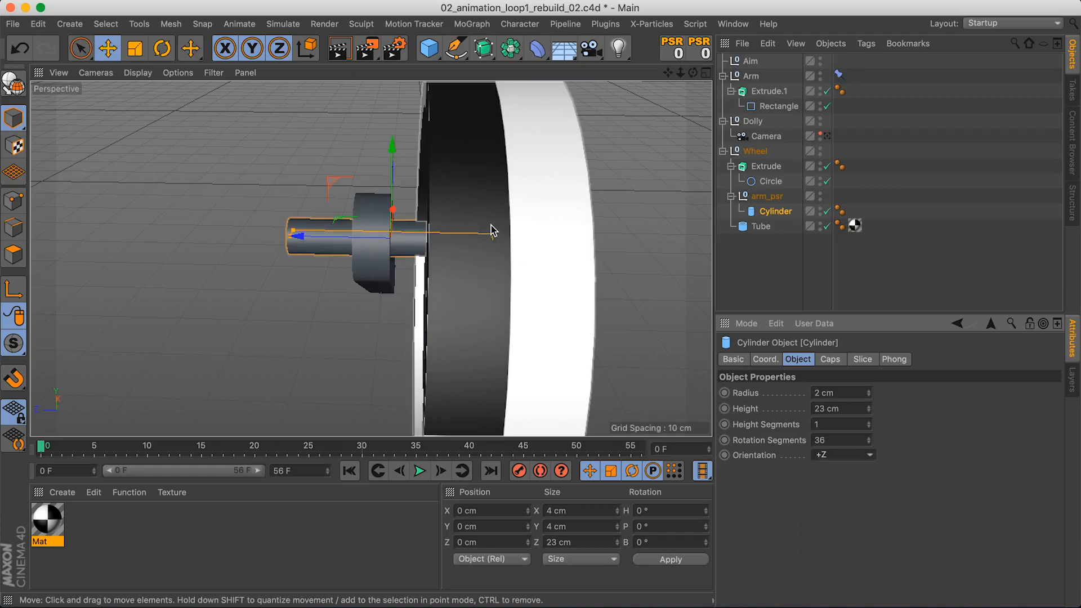
left_click_drag(478, 224, 517, 233)
key("super+z")
mouse_move(439, 226)
left_mouse_down("alt")
mouse_move(502, 231)
mouse_move(373, 210)
mouse_move(441, 229)
left_mouse_up("alt")
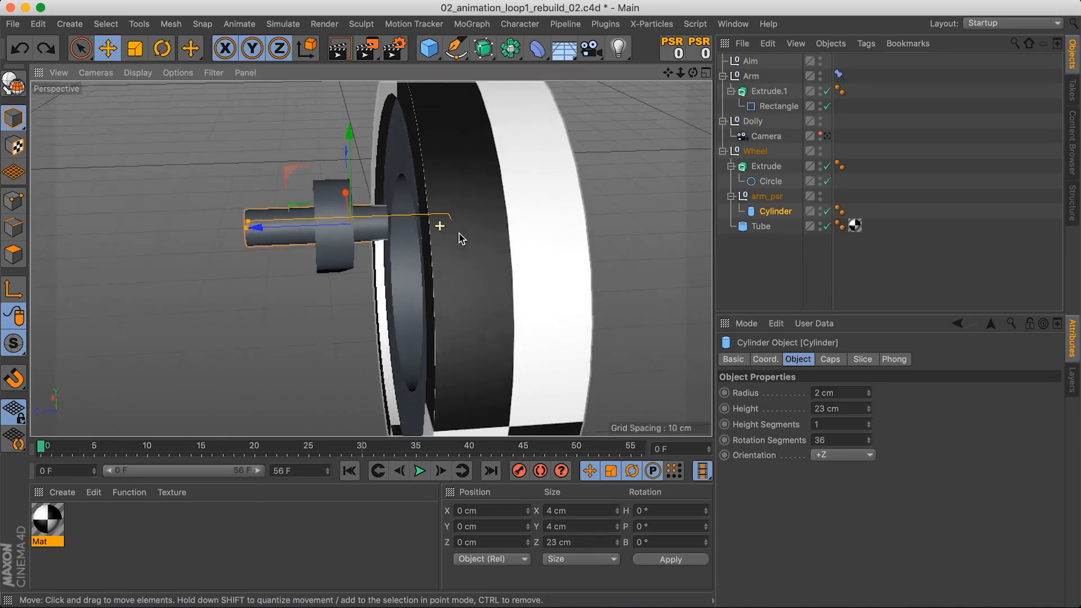
Set the pin cylinder's Z position to -4 cm so it runs through both the wheel and the arm
left_click(765, 359)
left_click_drag(812, 431, 811, 435)
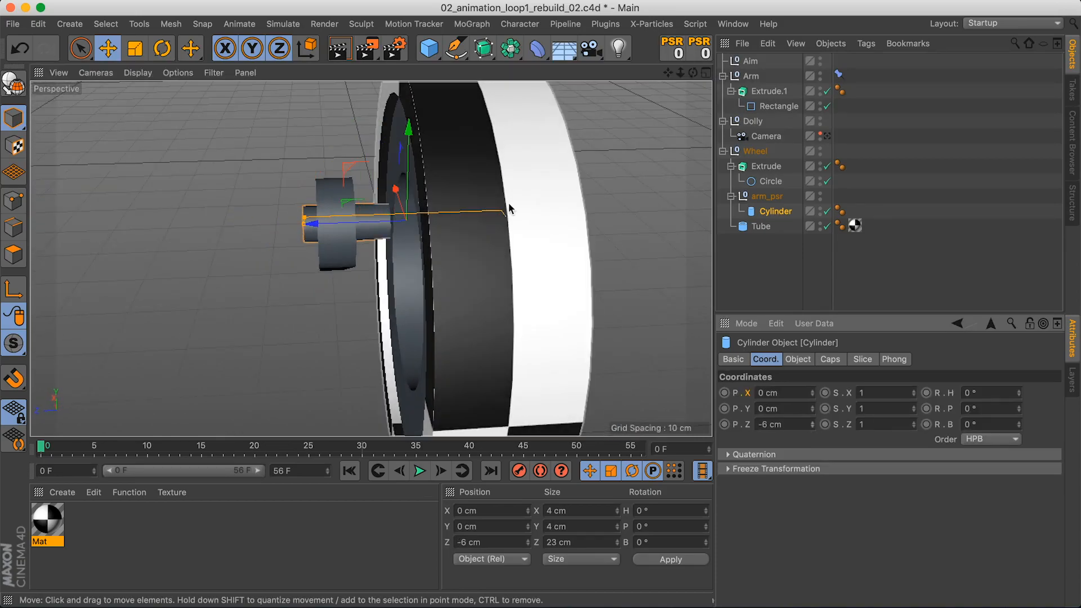
left_click_drag(509, 207, 444, 200, "alt")
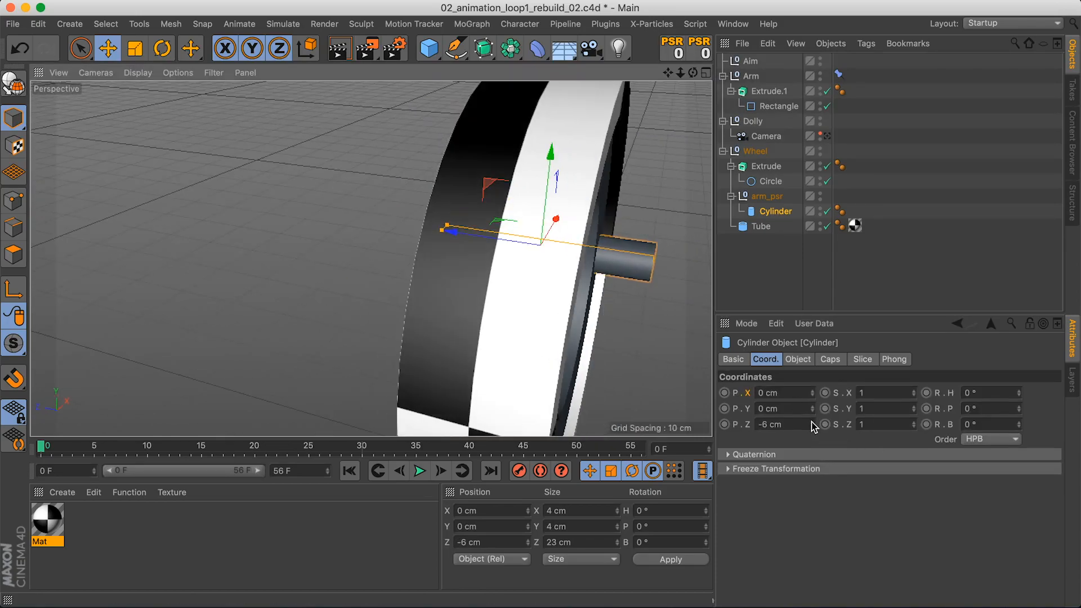
left_click(812, 422)
left_click(811, 423)
left_click_drag(648, 270, 534, 259, "alt")
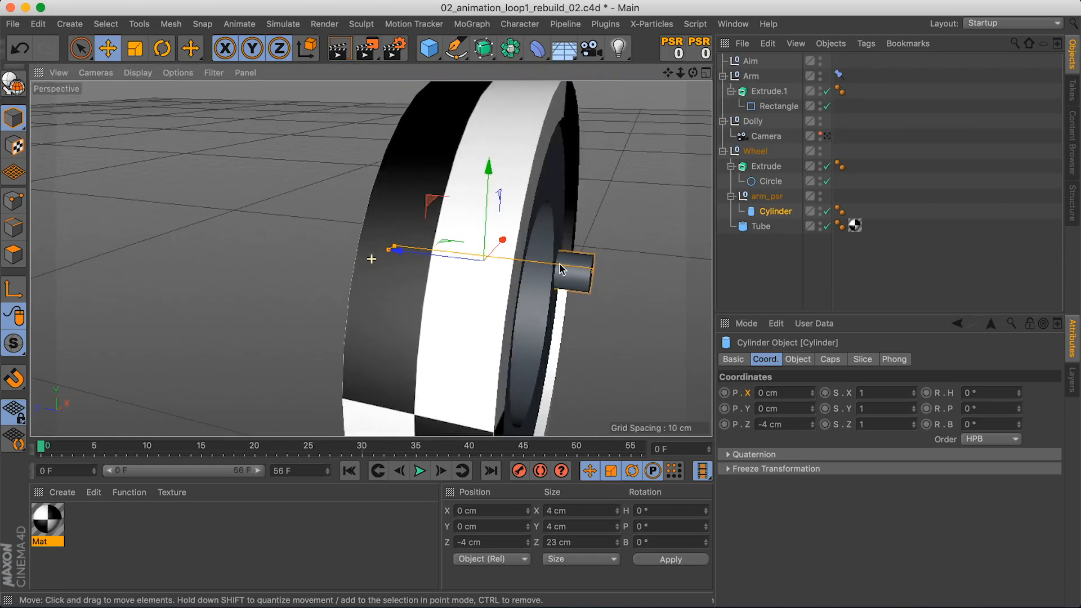
Set the pin cylinder's height to 20 cm and scrub the animation to check the joint
left_click(798, 360)
double_click(847, 408)
type("20")
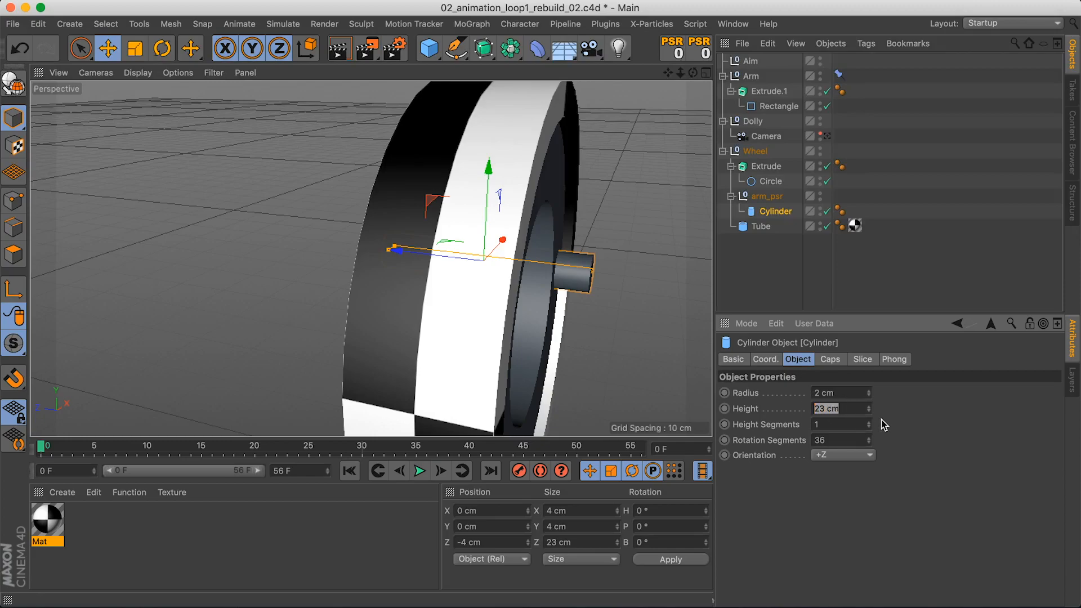
key("Return")
left_click_drag(563, 265, 485, 250, "alt")
left_click_drag(211, 447, 42, 453)
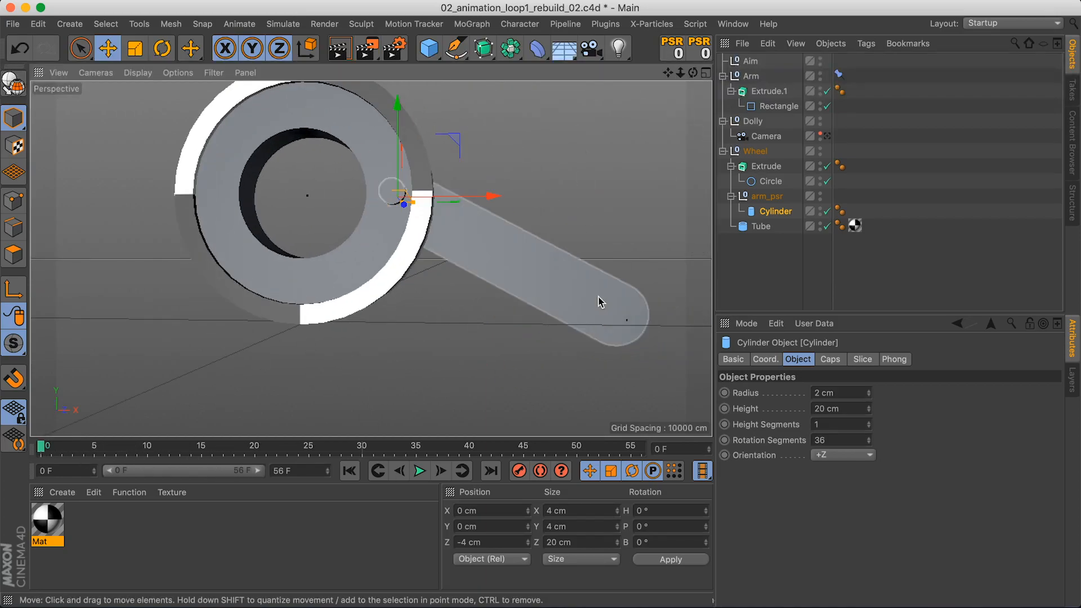
Duplicate the pin cylinder, place the copy as a child of the Arm null, and reset its PSR
left_click_drag(599, 296, 561, 280, "alt")
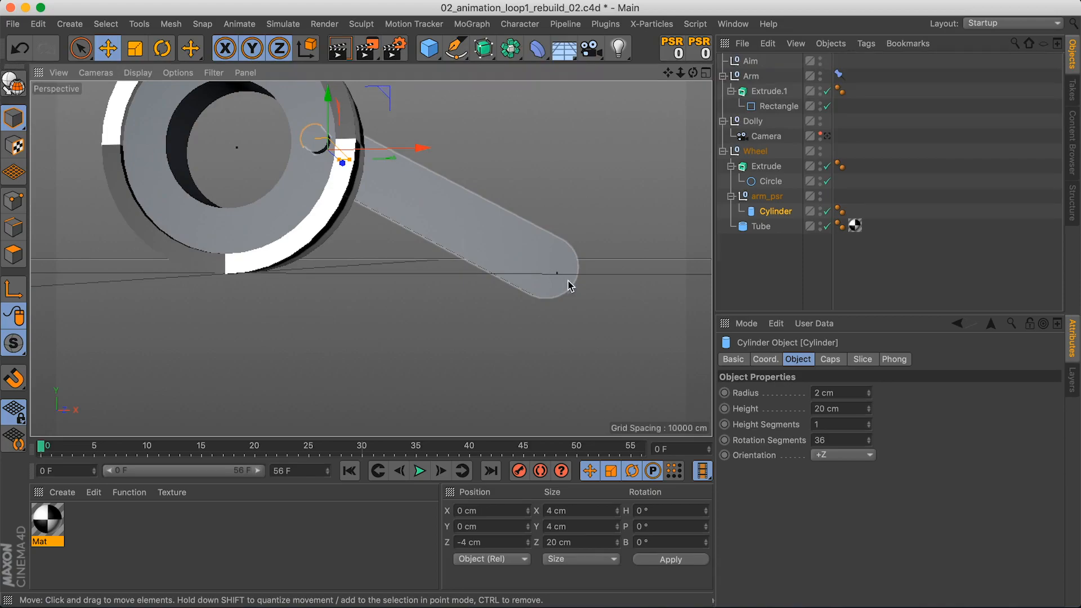
middle_click_drag(552, 272, 549, 296, "alt")
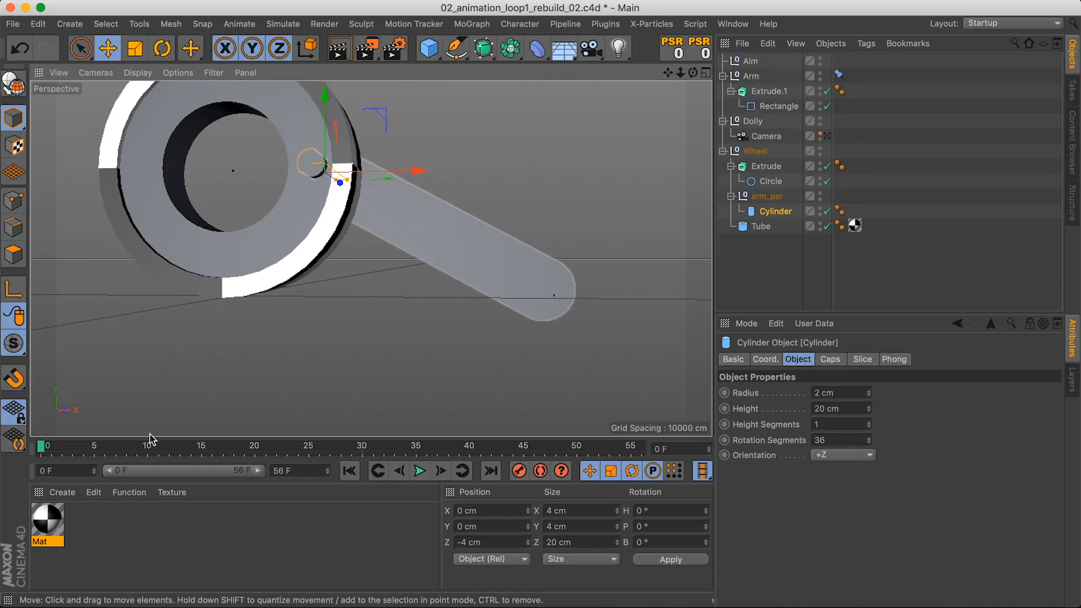
middle_click_drag(567, 234, 531, 289, "alt")
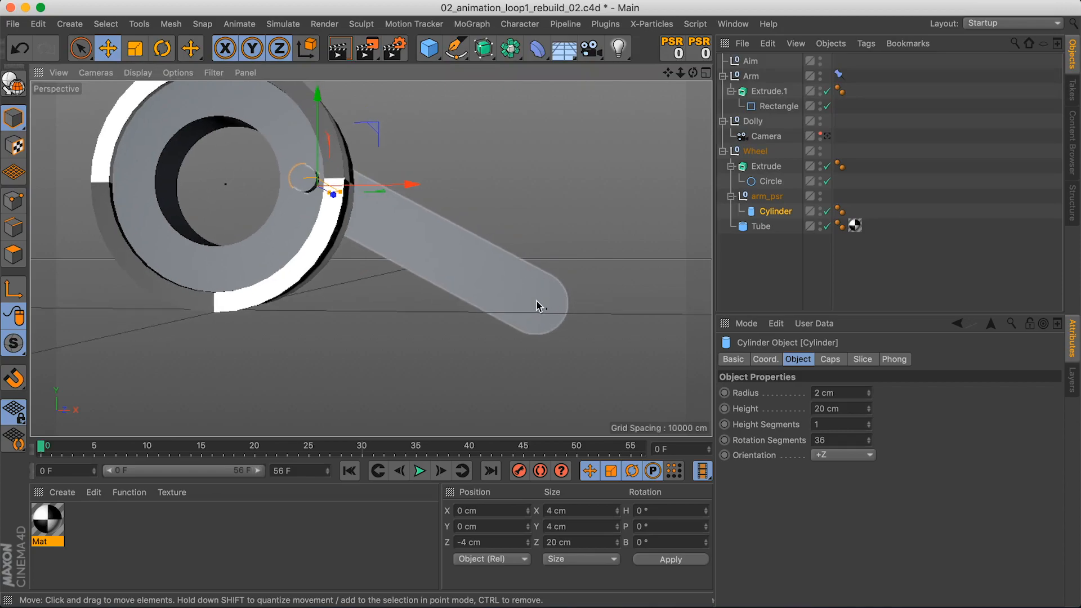
left_click_drag(538, 306, 545, 315, "alt")
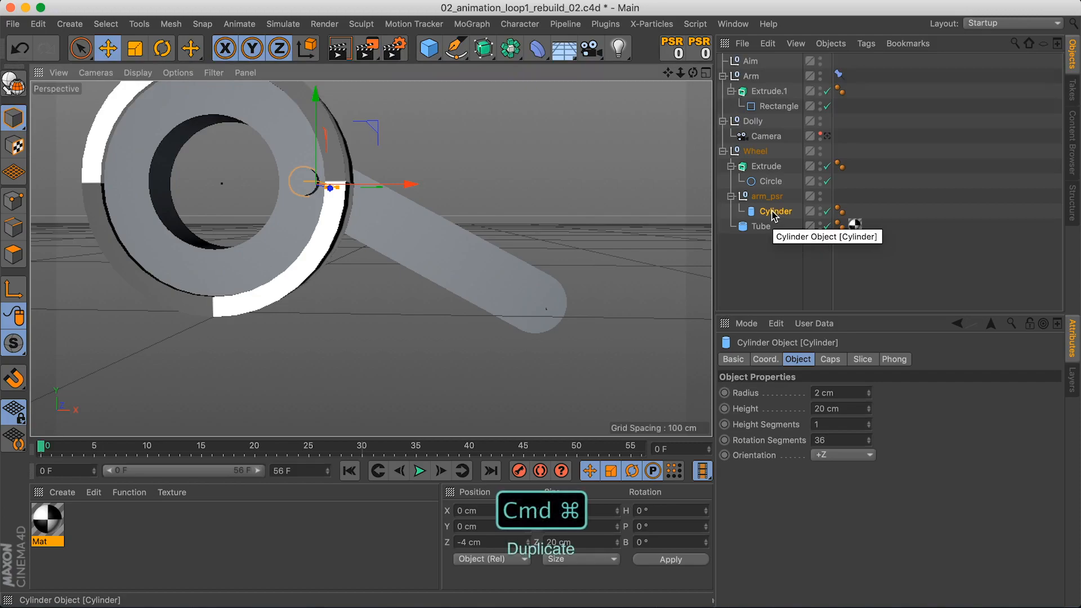
left_click_drag(774, 214, 752, 70, "super")
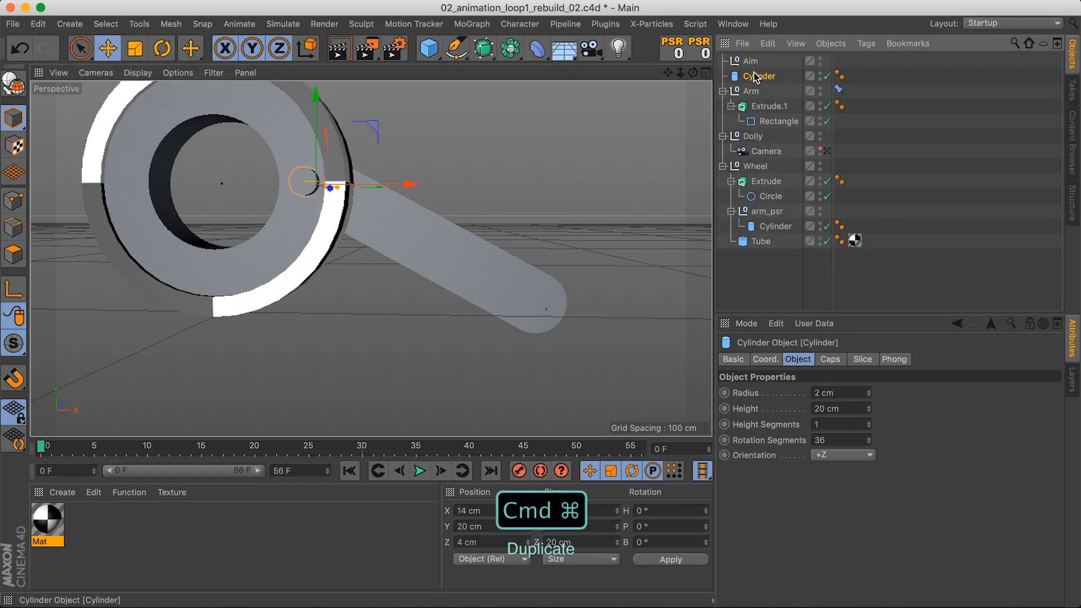
left_click(703, 53)
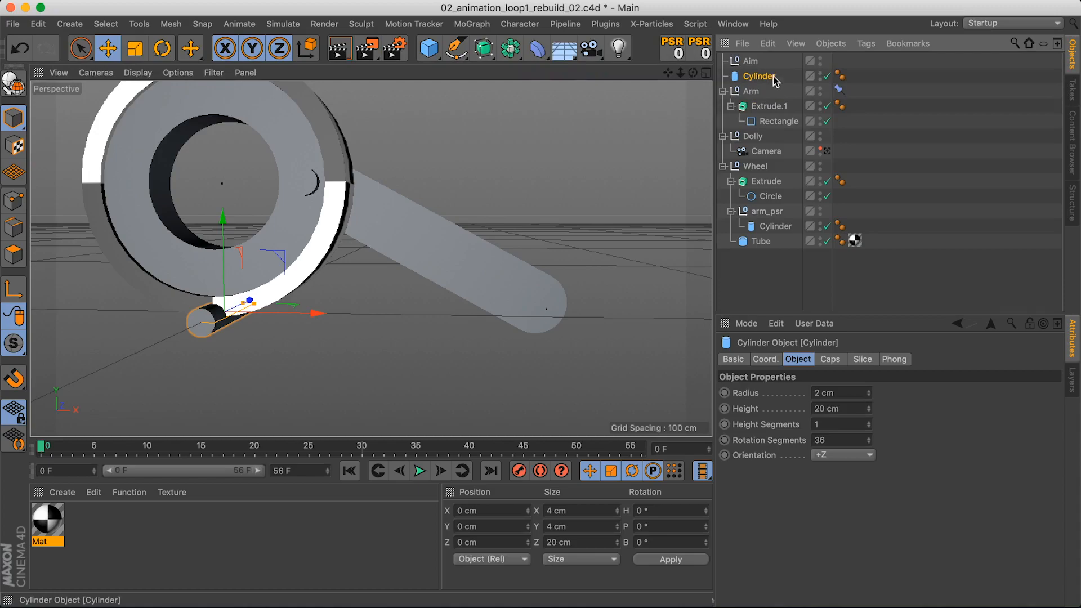
left_click_drag(768, 79, 761, 100)
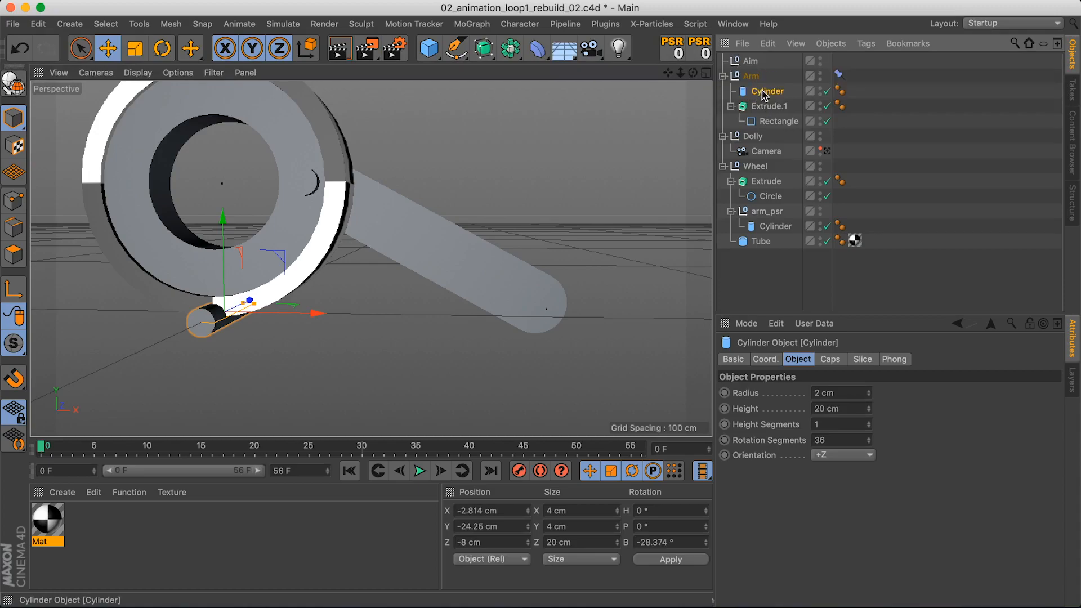
left_click(701, 49)
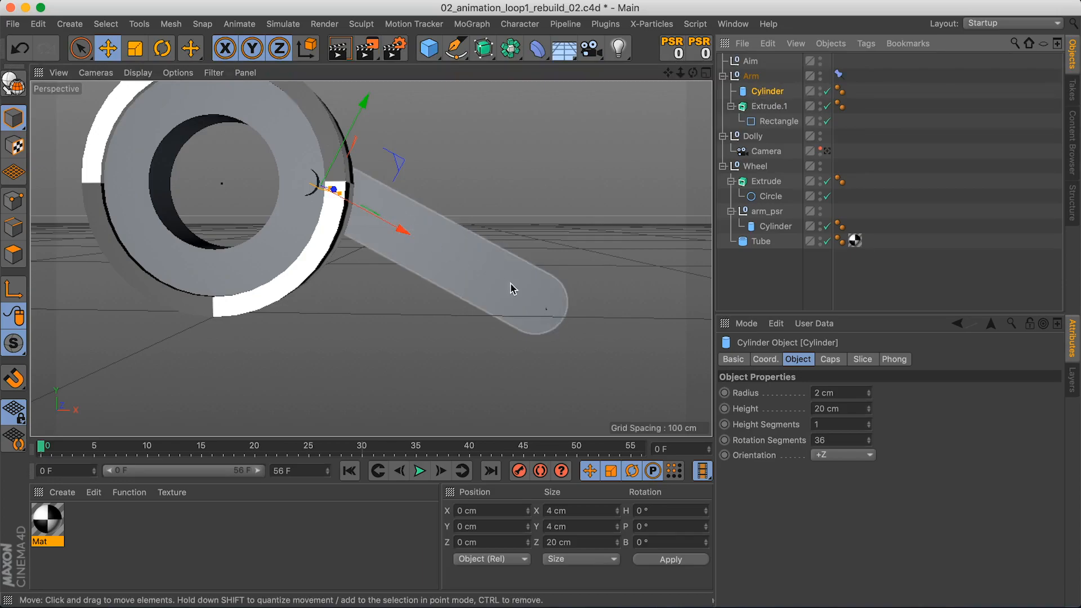
Move the cylinder copy along the arm's X axis to 40 cm, at the arm's free end
left_click_drag(399, 229, 600, 333)
left_click_drag(545, 297, 316, 292, "alt")
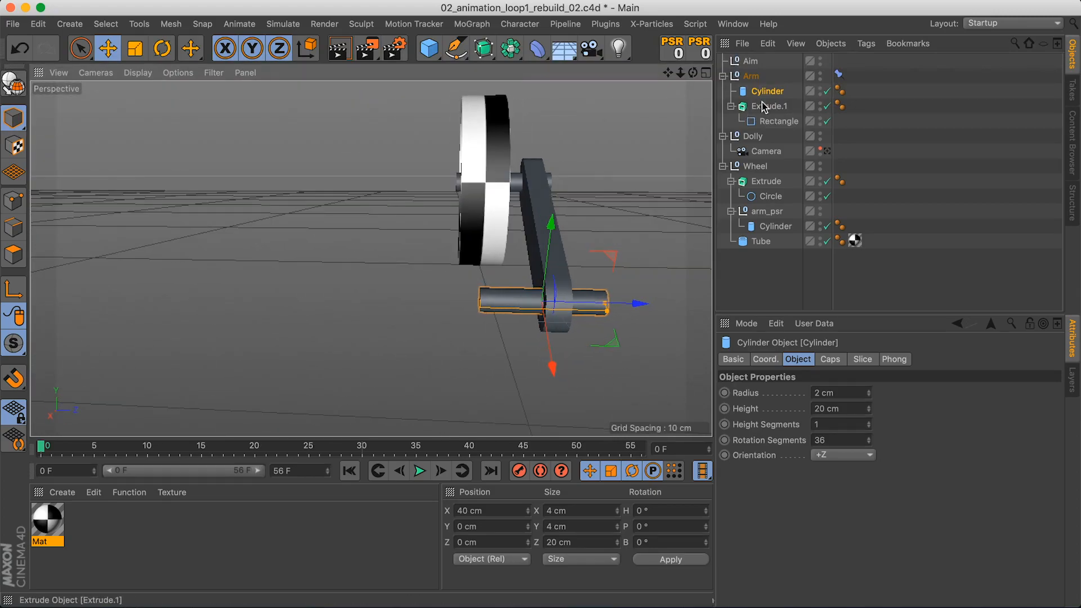
left_click_drag(570, 288, 543, 374, "alt")
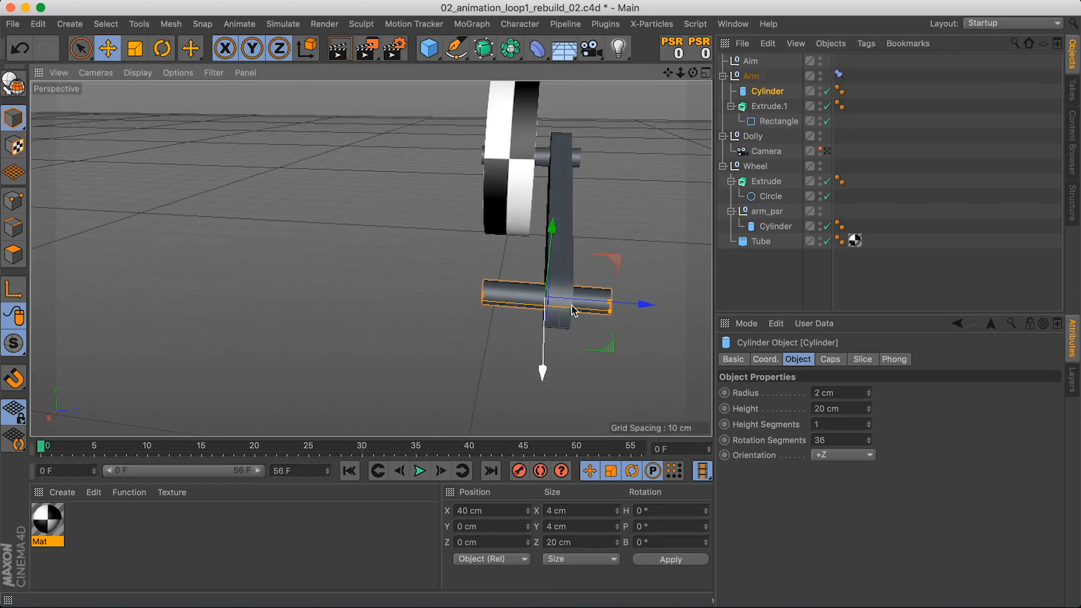
Try a height of 10 cm for the arm-end cylinder and scrub the animation to check its clearance
left_click(828, 408)
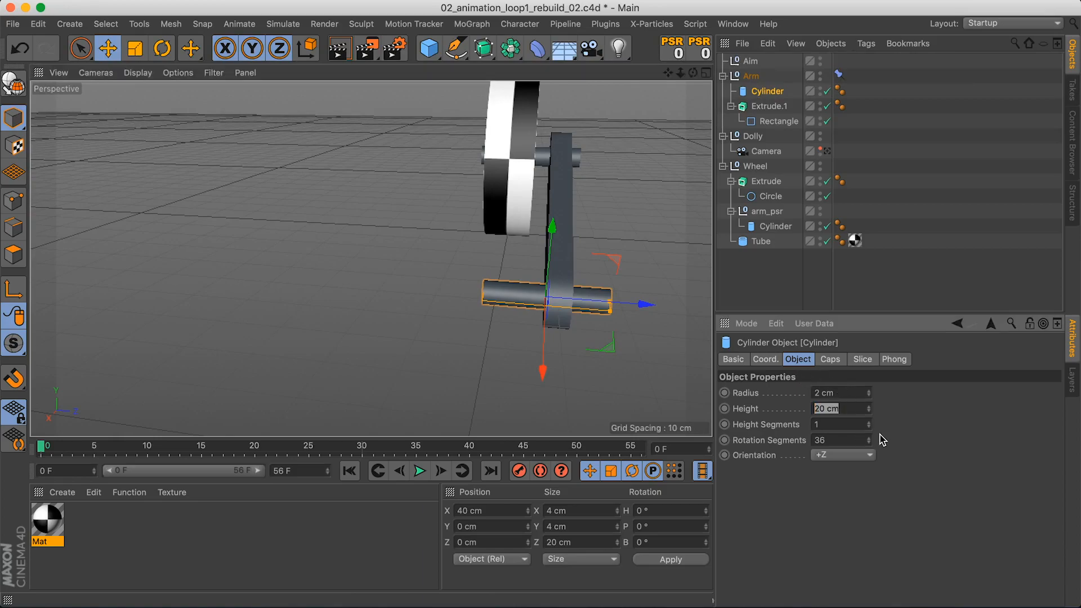
type("10")
key("Return")
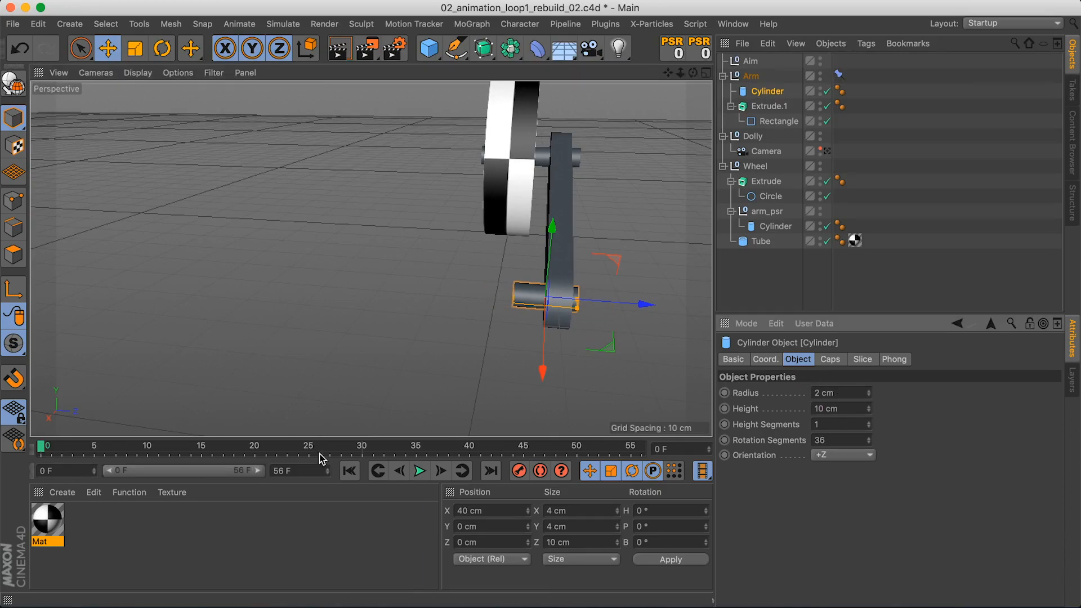
left_click_drag(73, 447, 398, 446)
left_click_drag(424, 400, 496, 324, "alt")
middle_click_drag(496, 324, 570, 197, "alt")
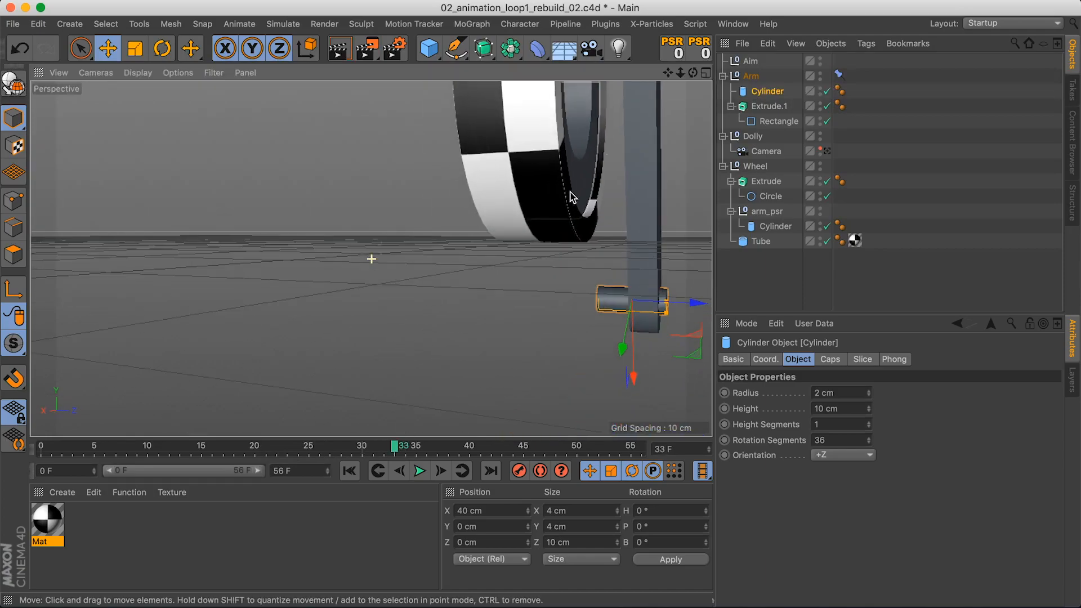
left_click_drag(572, 197, 510, 269, "alt")
left_click_drag(394, 449, 19, 472)
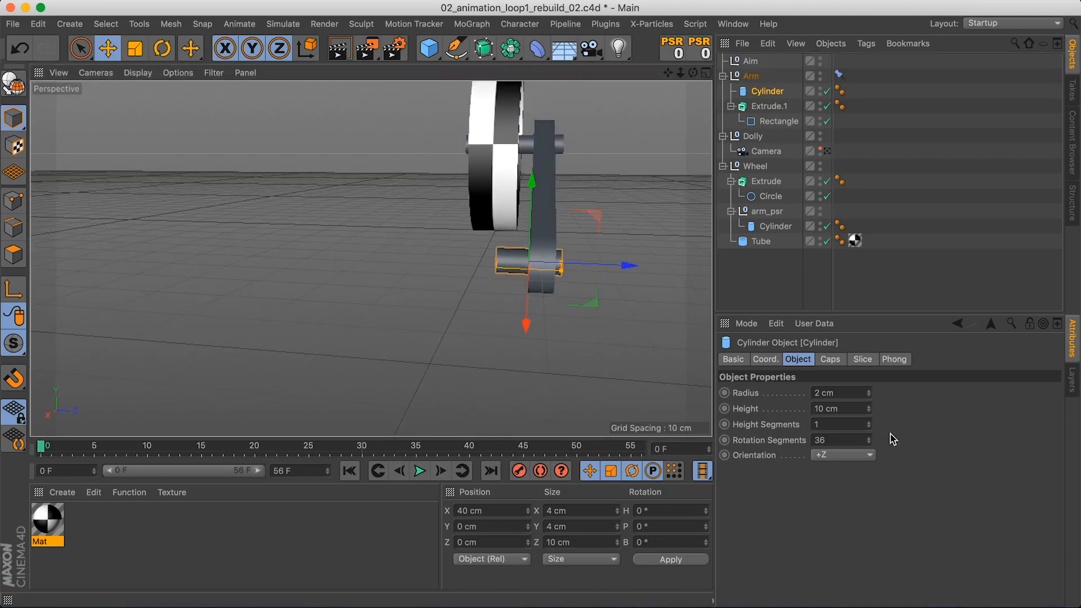
Set the arm-end cylinder's height to 8 cm and scrub the animation to check it
left_click(841, 409)
type("8")
key("Return")
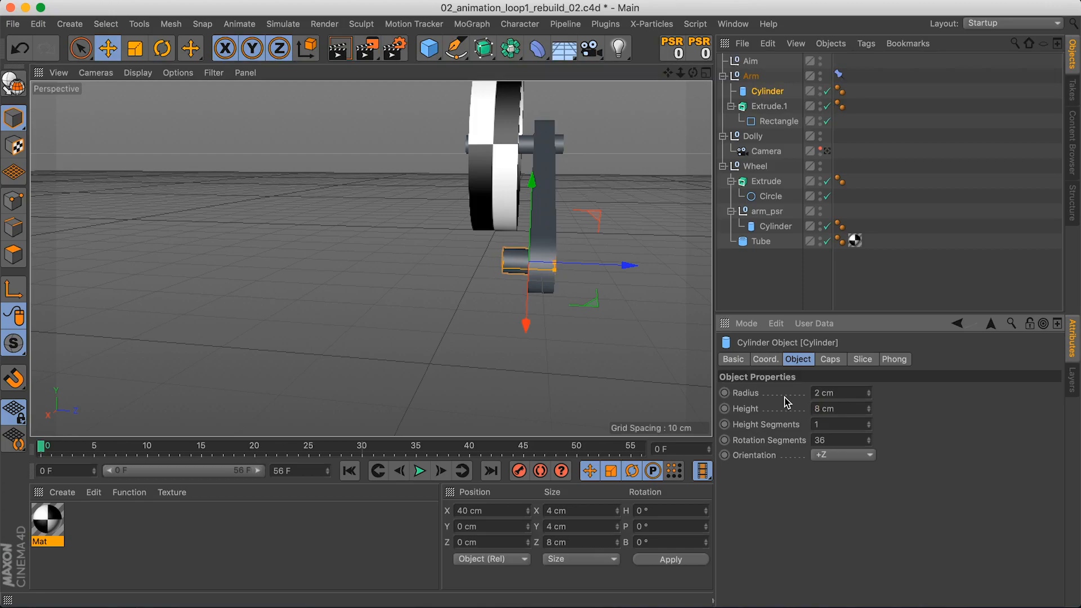
left_click_drag(563, 265, 558, 232, "alt")
left_click_drag(52, 445, 65, 448)
Collapse the Arm, Dolly and Wheel hierarchies in the object list
left_click_drag(328, 304, 392, 100, "alt")
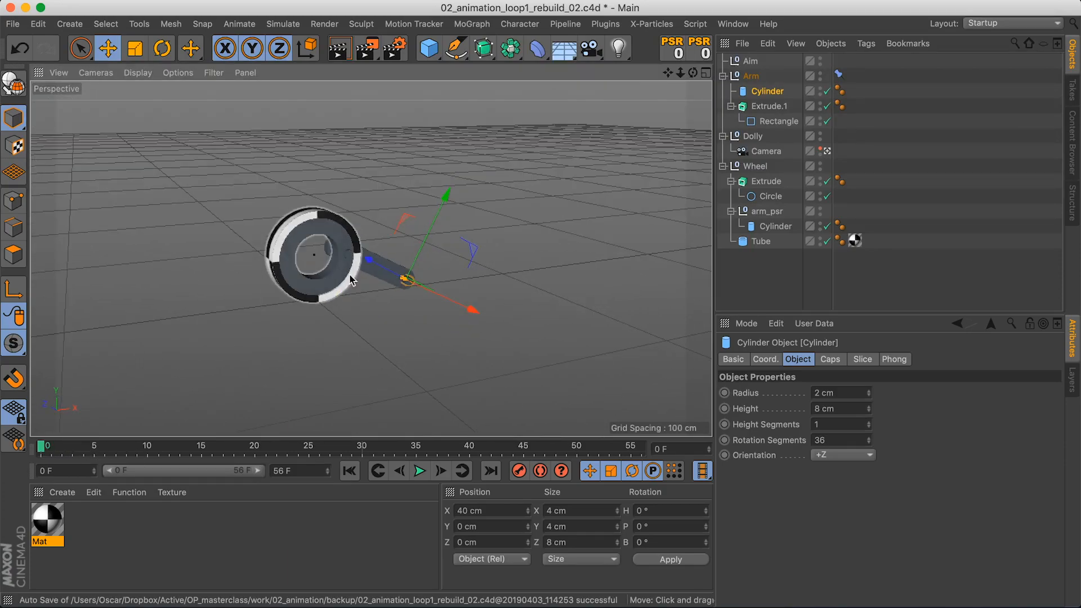
left_click(723, 76)
left_click(723, 91)
left_click(722, 106)
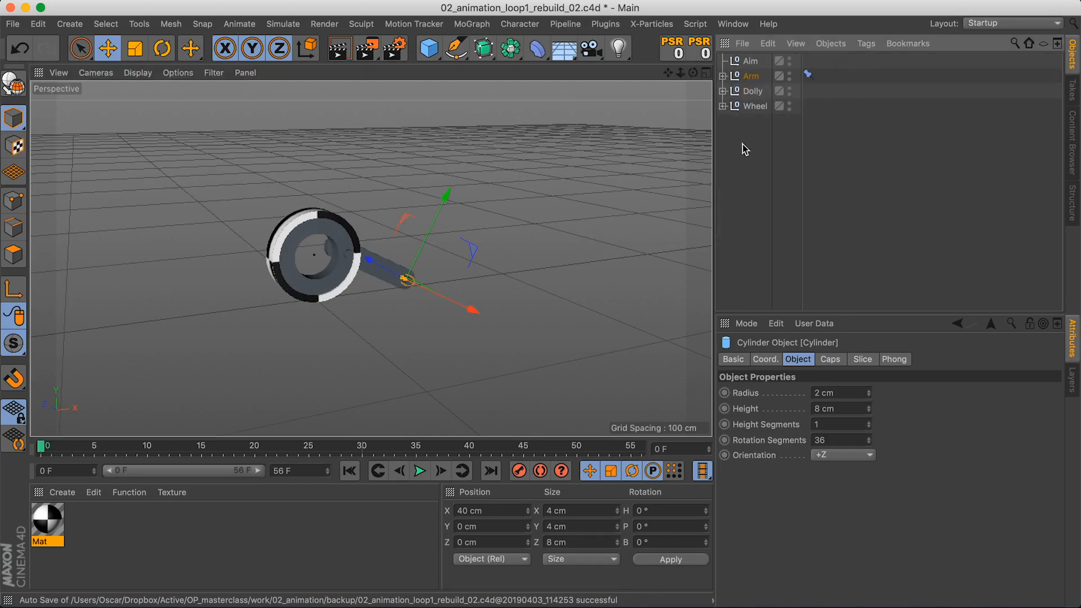
Add a Cube under the wheel and set its Size Y to 20 cm and Size Z to 40 cm
left_click(429, 49)
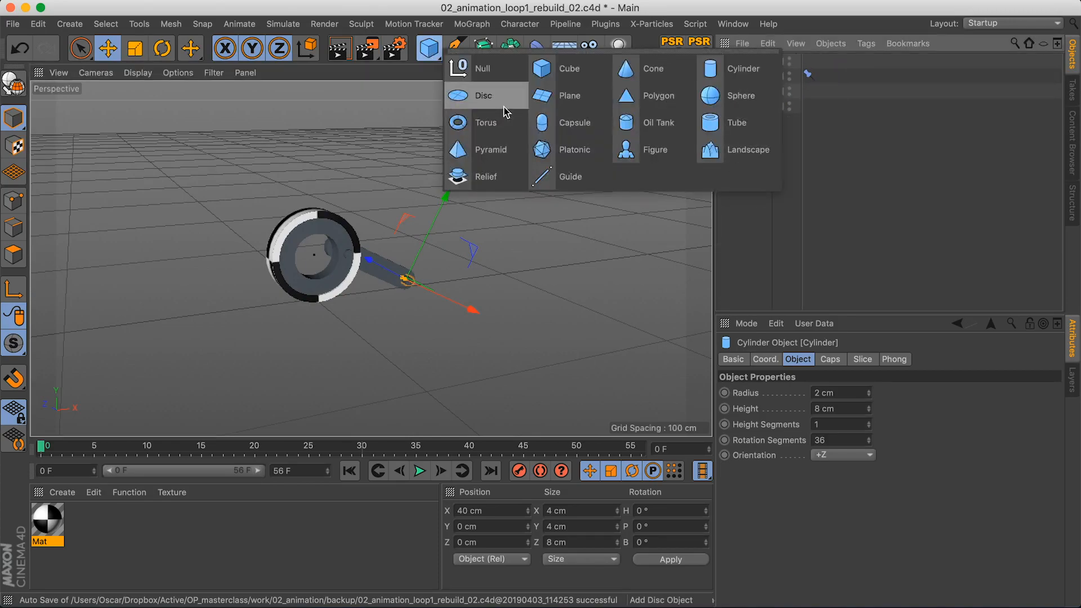
left_click(554, 73)
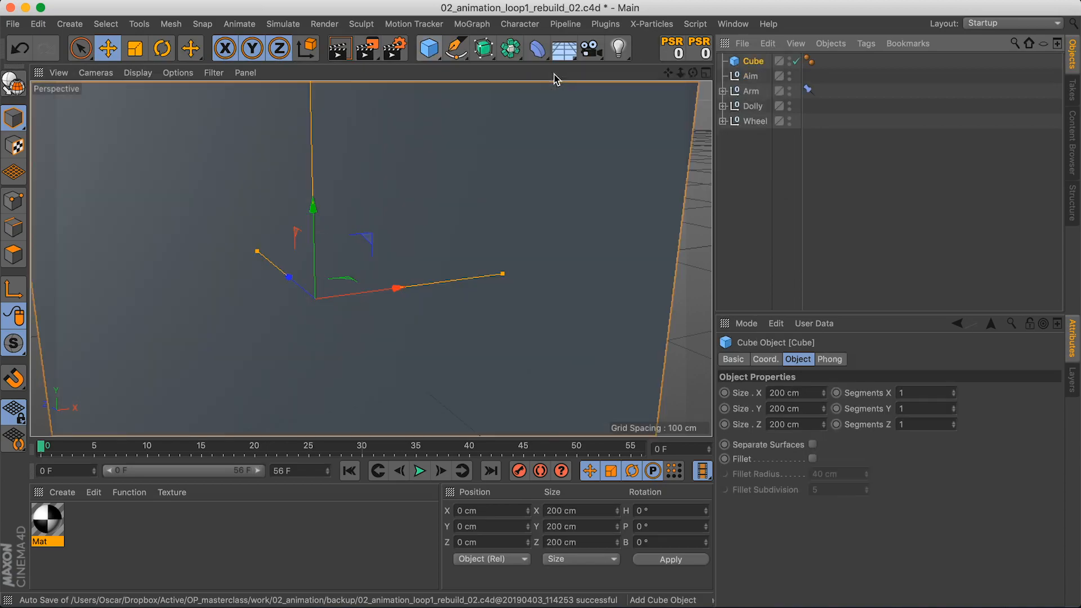
left_click(783, 392)
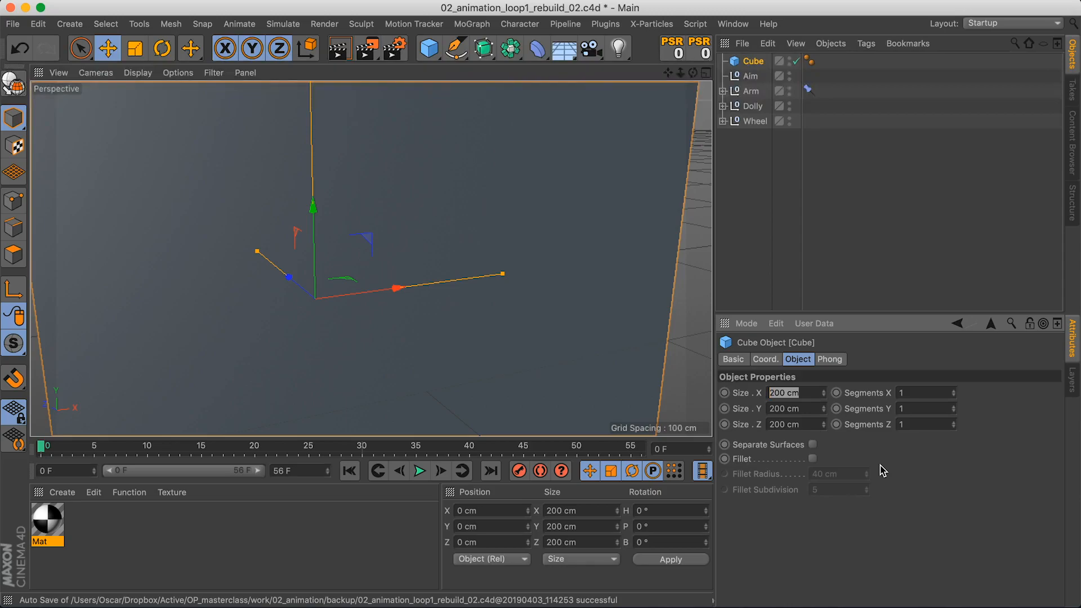
key("Tab")
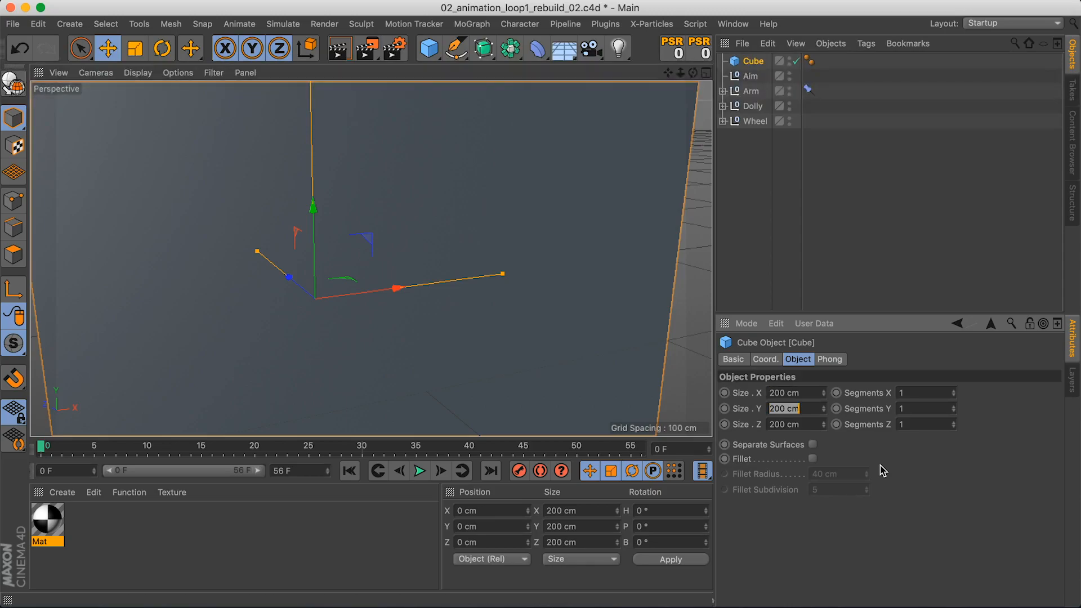
key("BackSpace")
type("20")
key("Return")
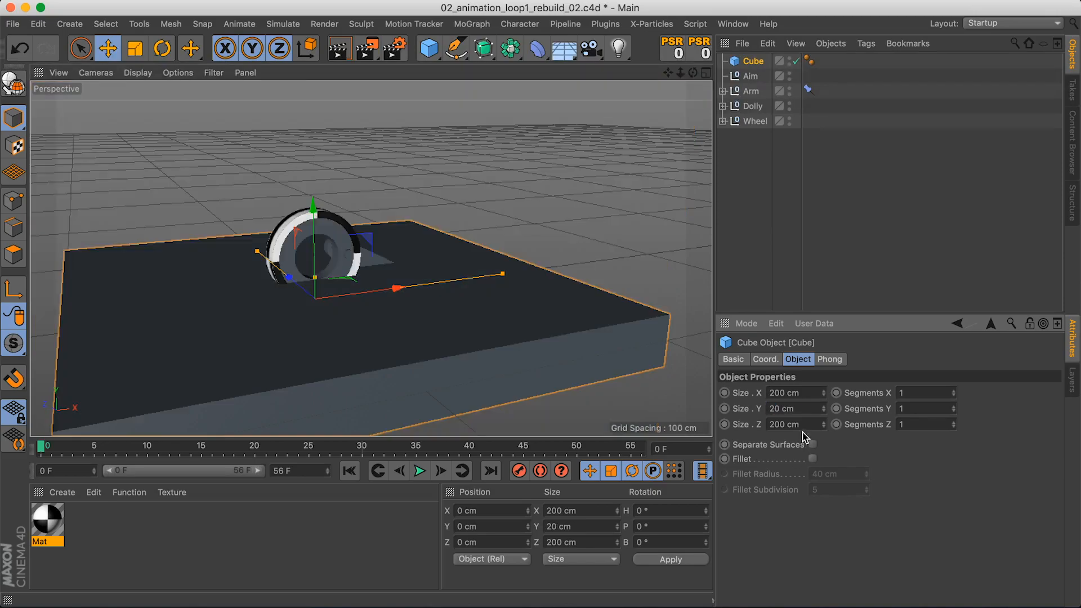
key("Tab")
type("40")
key("Return")
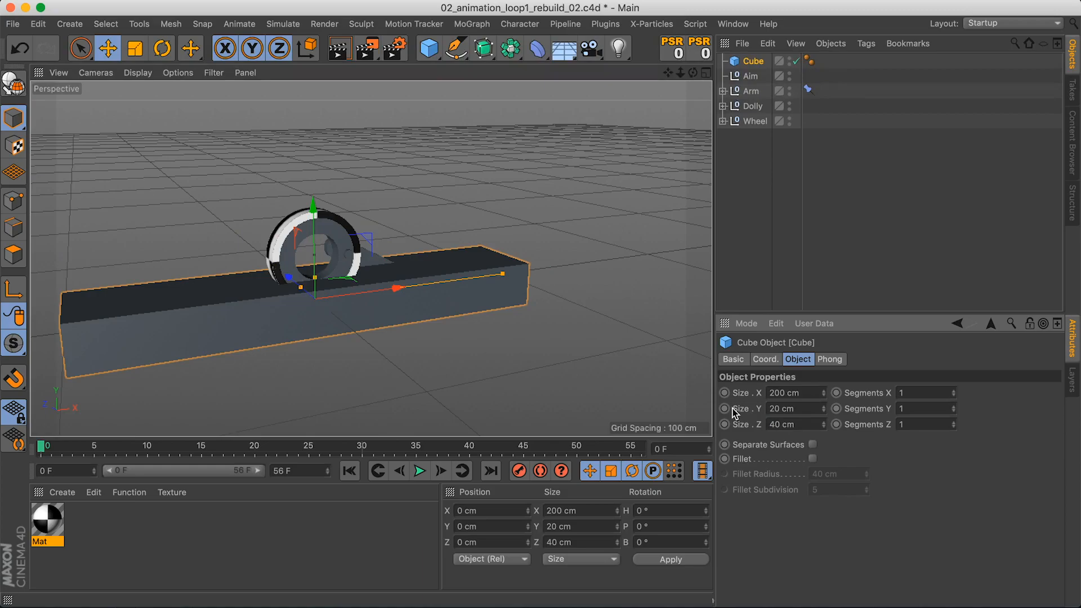
Try shortening the cube's Size X to 109 cm and scrub the animation against it
left_click(823, 395)
left_click(823, 394)
left_click_drag(823, 395, 823, 394)
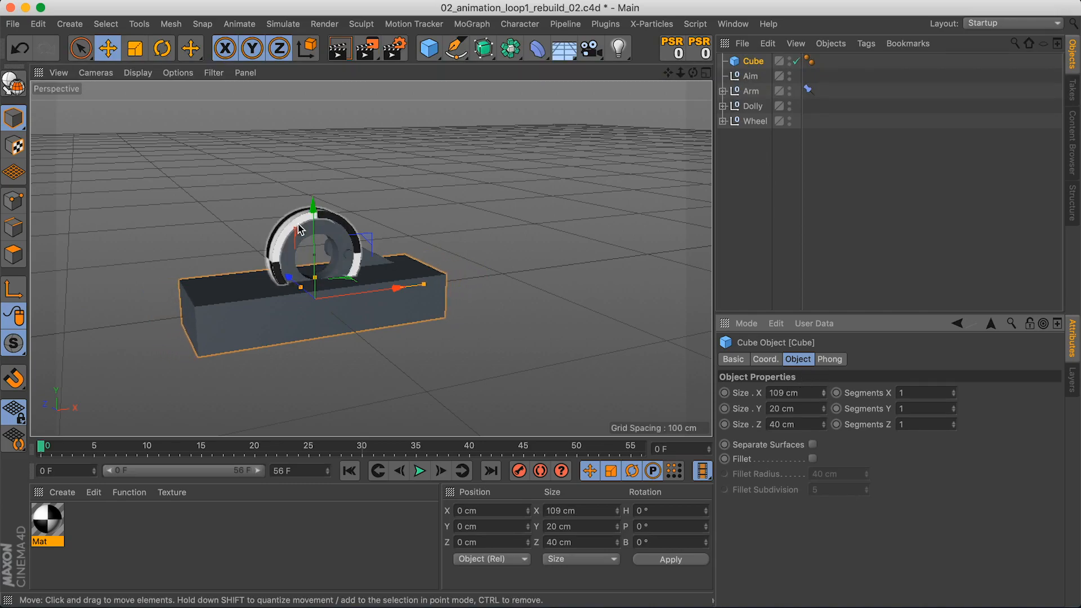
left_click_drag(56, 450, 3, 475)
Try a Size X of 126 cm for the cube and halve it to 63 cm
left_click_drag(802, 393, 754, 404)
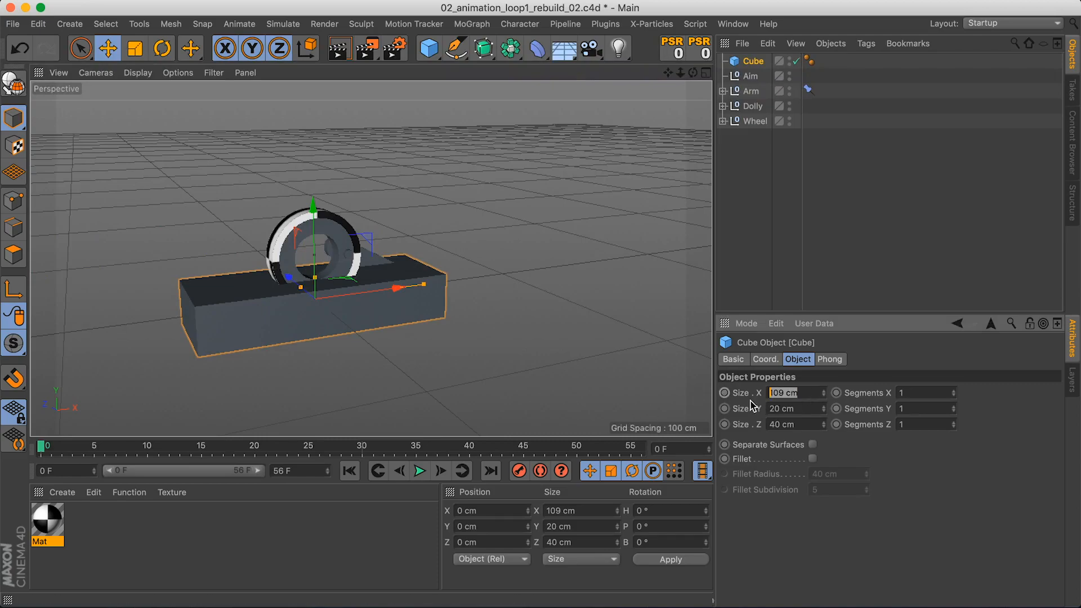
type("126")
key("Return")
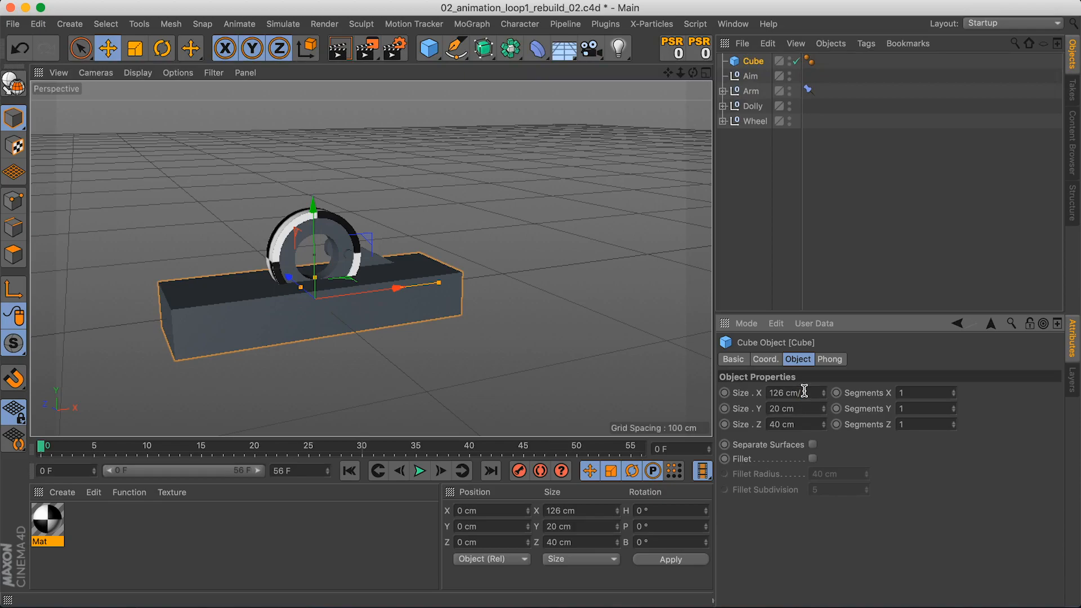
type("/2")
key("Return")
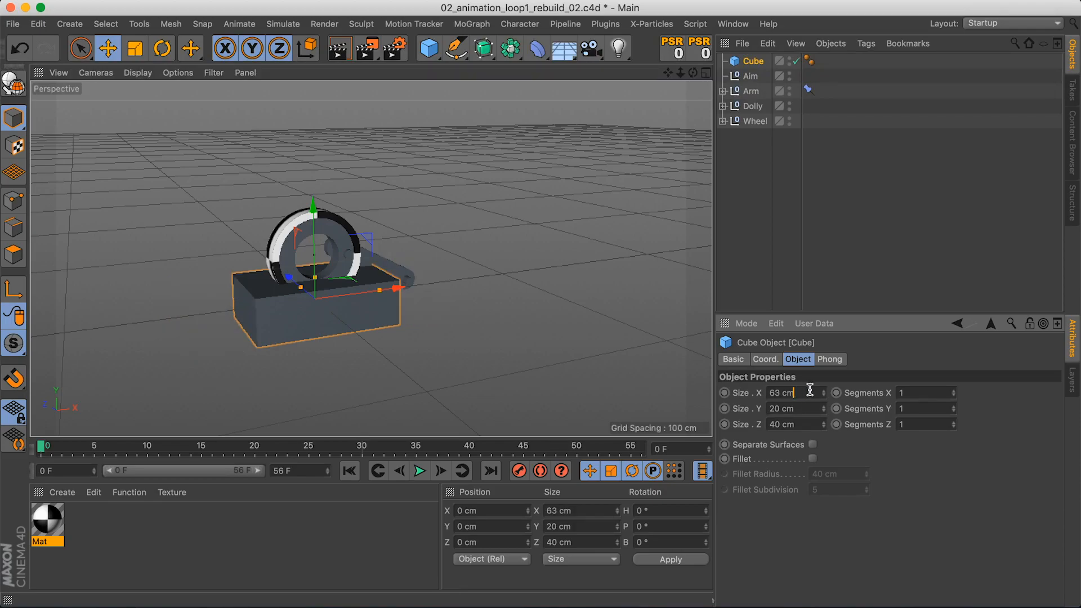
Try a quarter of the full length, 126/4, as the cube's Size X
double_click(804, 391)
type("126/4")
key("Return")
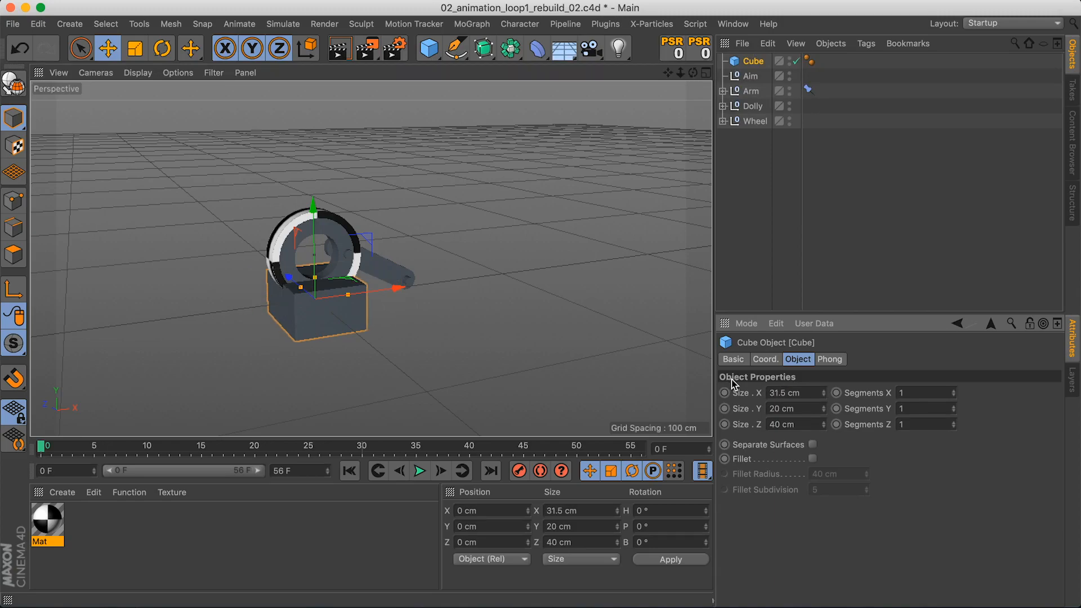
Set the cube's Size X to half the full length, 126/2, giving 63 cm
double_click(807, 391)
type("126/2")
key("Return")
Set the cube's Size Y to 10 cm
left_click_drag(310, 276, 334, 281, "alt")
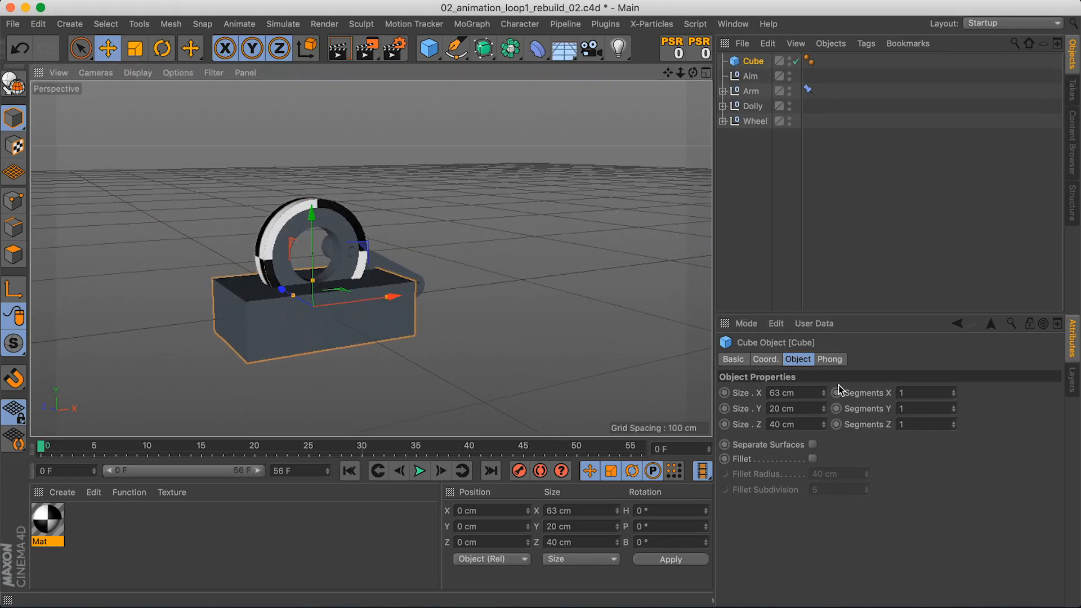
left_click(799, 408)
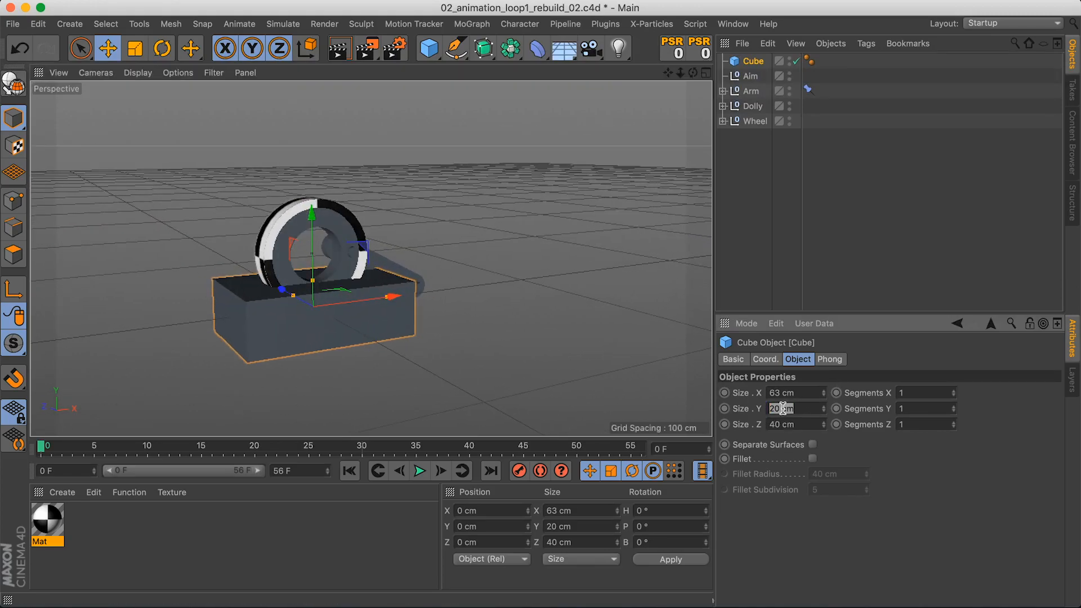
type("10")
key("Return")
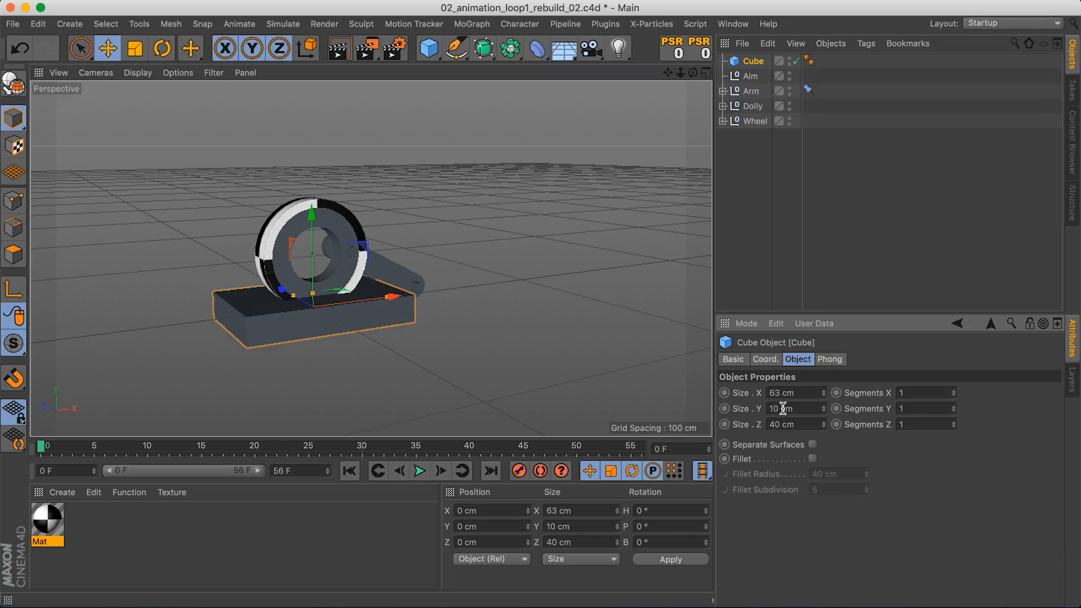
Add a MoGraph Cloner and make the cube its child
mouse_move(330, 297)
left_mouse_down("alt")
mouse_move(340, 336)
mouse_move(316, 297)
left_mouse_up("alt")
right_click_drag(316, 297, 337, 302, "alt")
left_click_drag(336, 302, 321, 289, "alt")
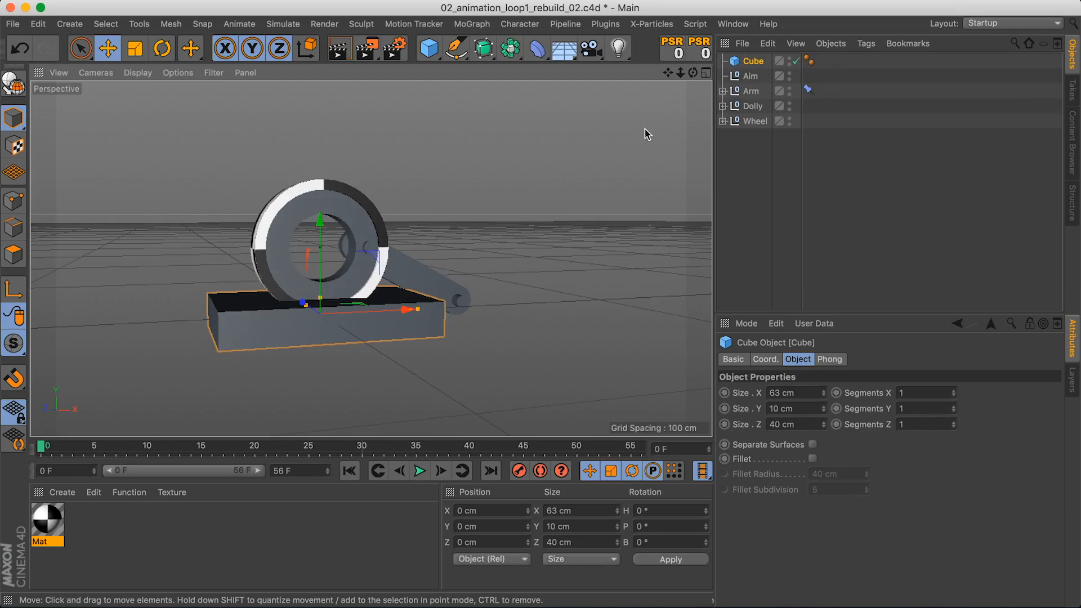
left_click(472, 24)
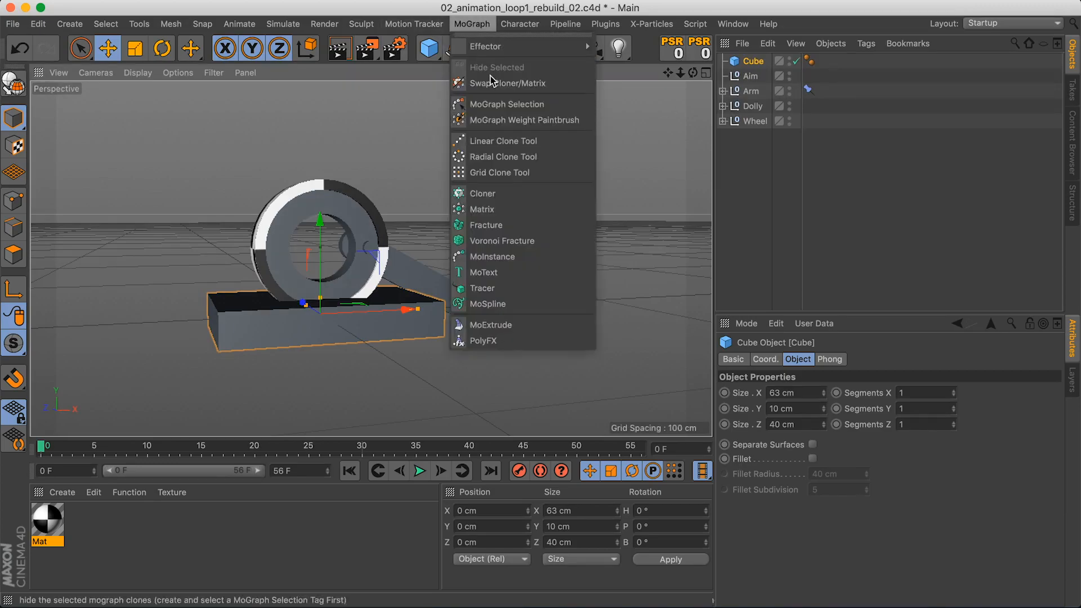
left_click(508, 198)
left_click_drag(751, 78, 755, 62)
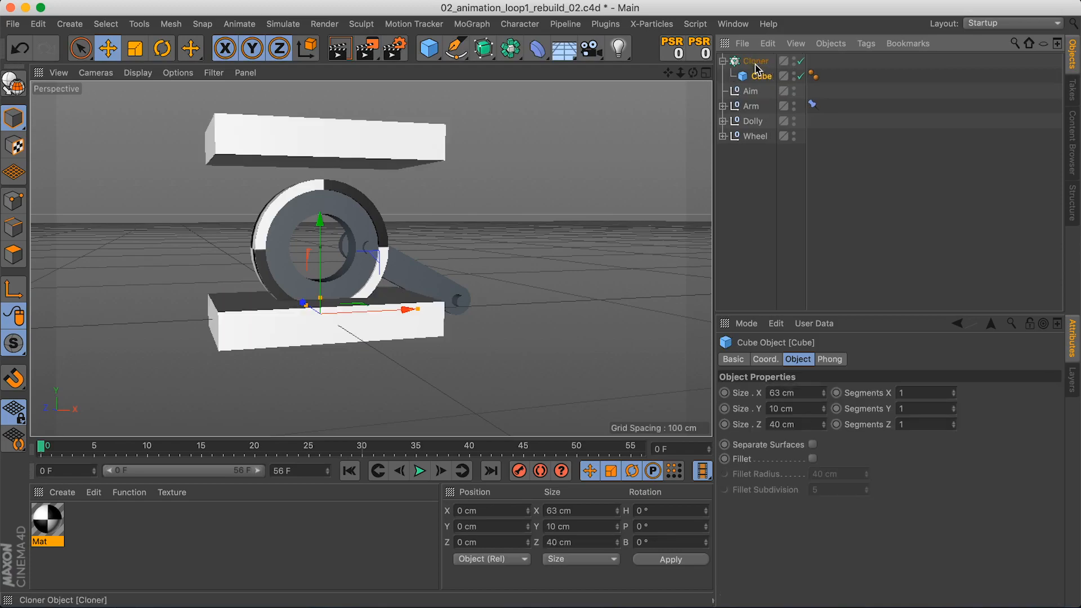
Set the Cloner's per-step position offset to 63 cm in X and 0 cm in Y
left_click(754, 61)
left_click(787, 544)
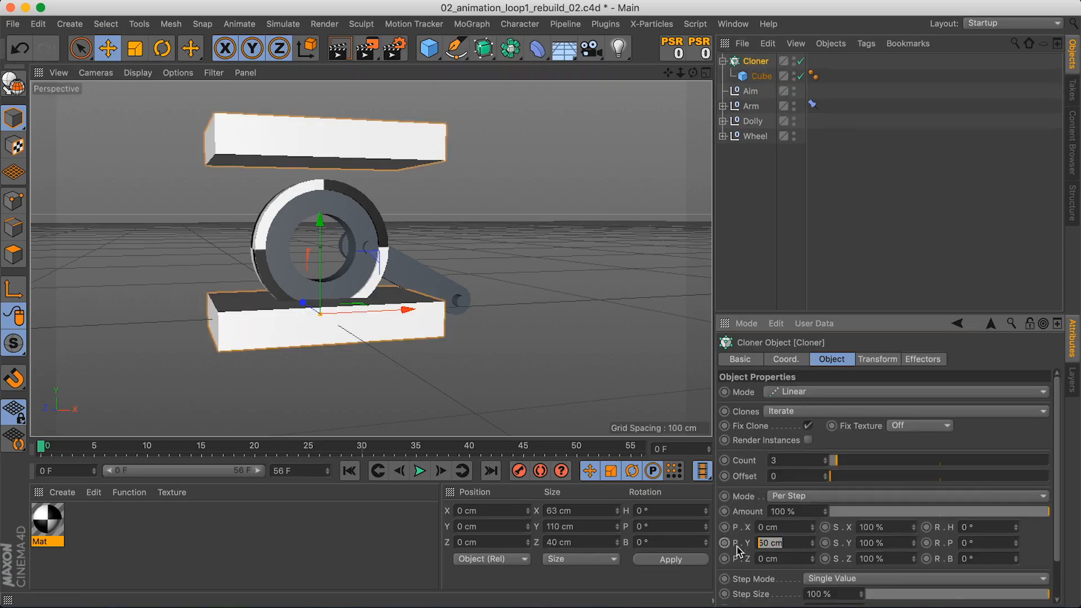
type("0")
key("Return")
left_click_drag(813, 533, 815, 515)
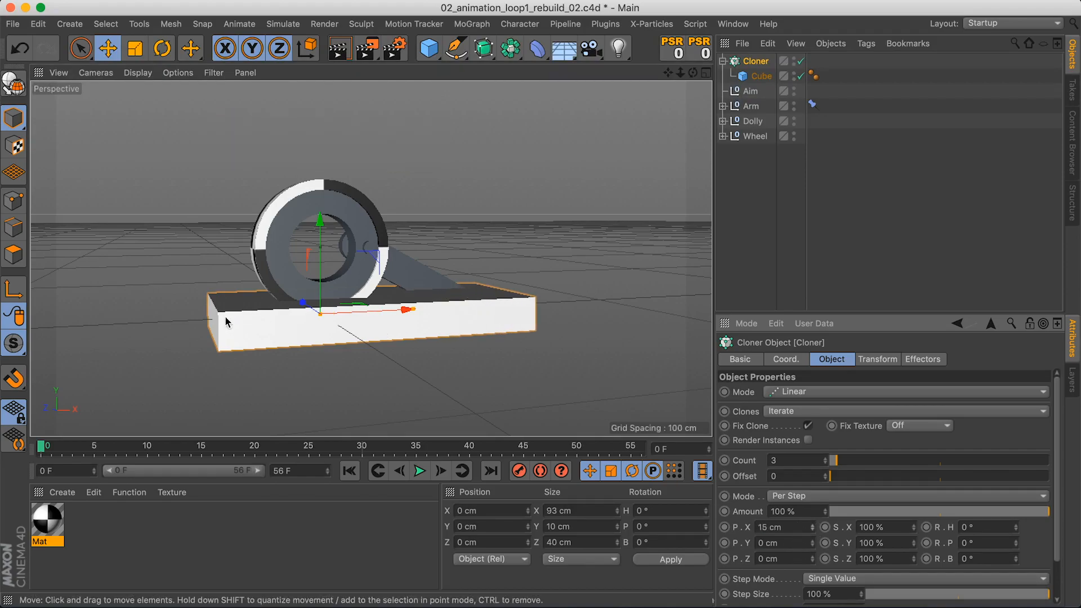
left_click(787, 527)
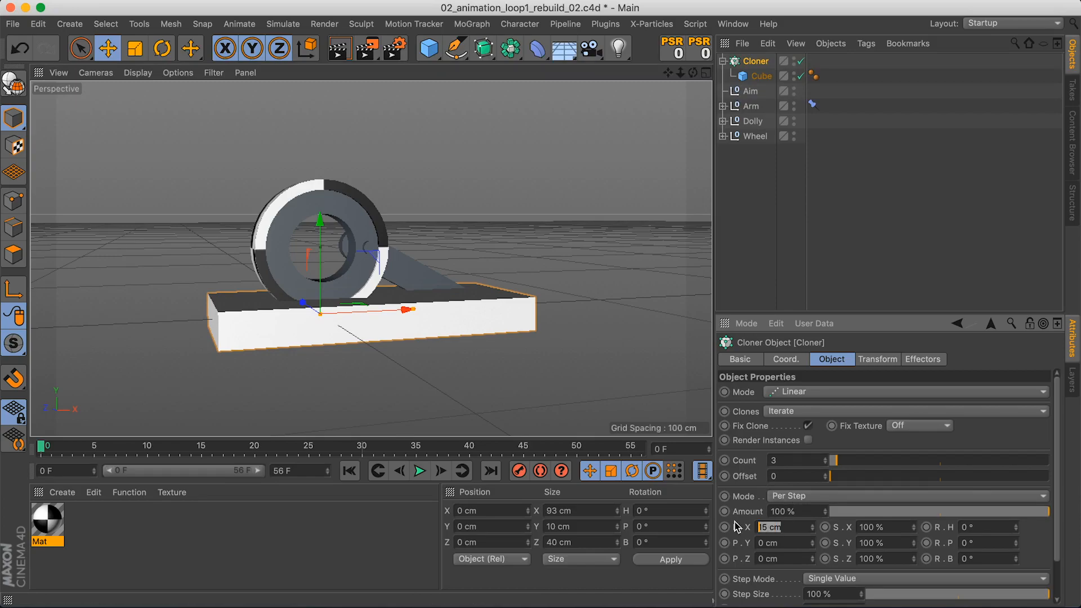
type("63")
key("Return")
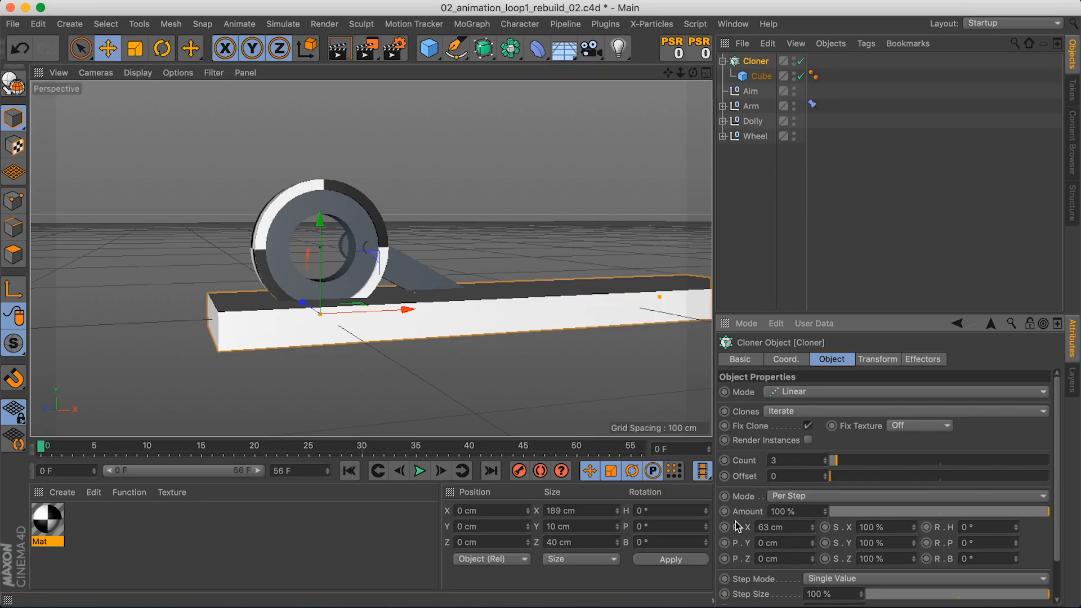
Enable the fillet on the cloned cube with a fillet radius of 1 cm
left_click(542, 383)
left_click_drag(444, 308, 439, 336, "alt")
middle_click_drag(474, 304, 425, 309, "alt")
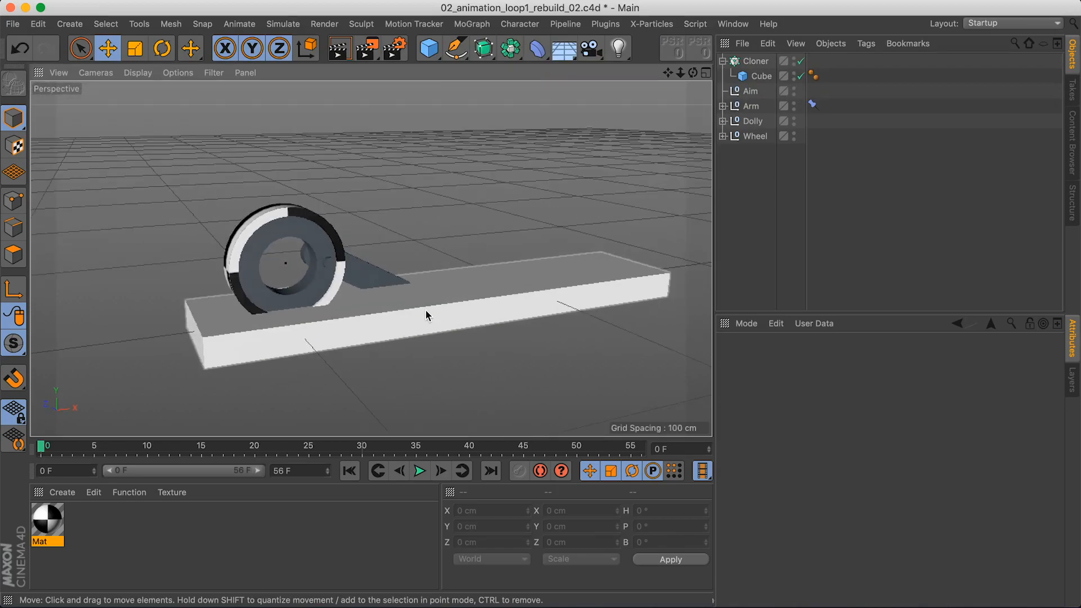
left_click_drag(425, 309, 424, 306, "alt")
left_click(760, 77)
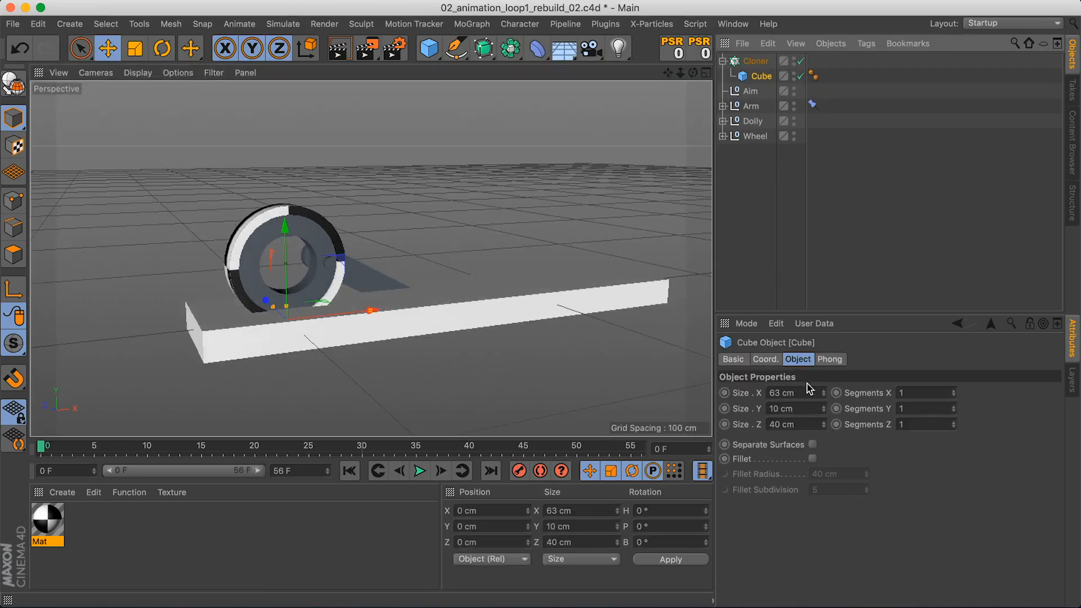
left_click(813, 459)
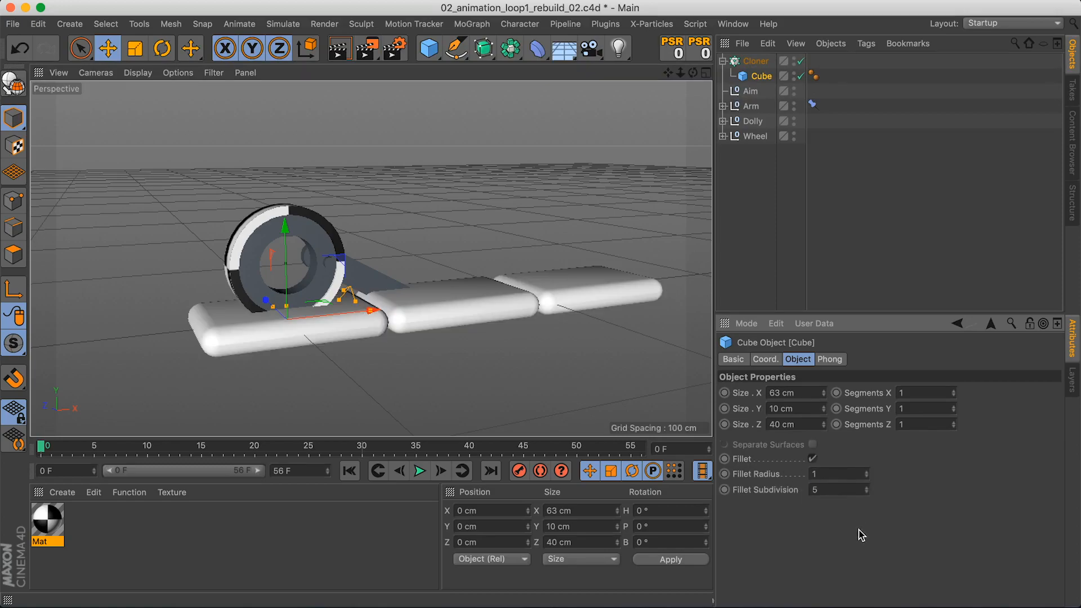
key("Return")
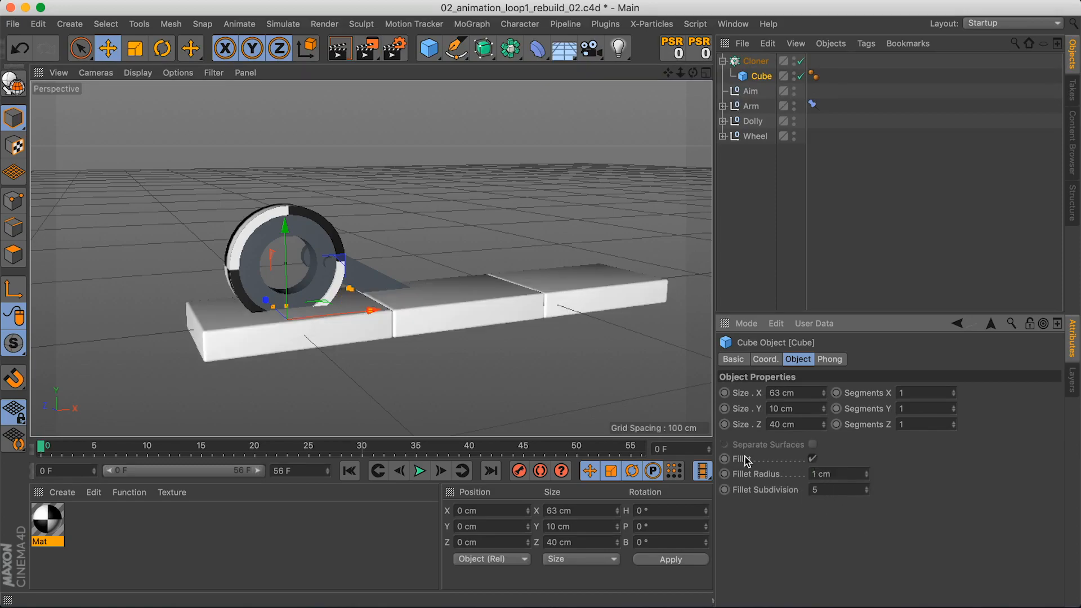
Lower the Cloner to a Y position of -5 cm so the wheel rests on top of the blocks
left_click(565, 362)
scroll(417, 308, "up", 6)
mouse_move(410, 307)
left_mouse_down("alt")
mouse_move(408, 276)
mouse_move(402, 318)
mouse_move(450, 310)
mouse_move(424, 295)
left_mouse_up("alt")
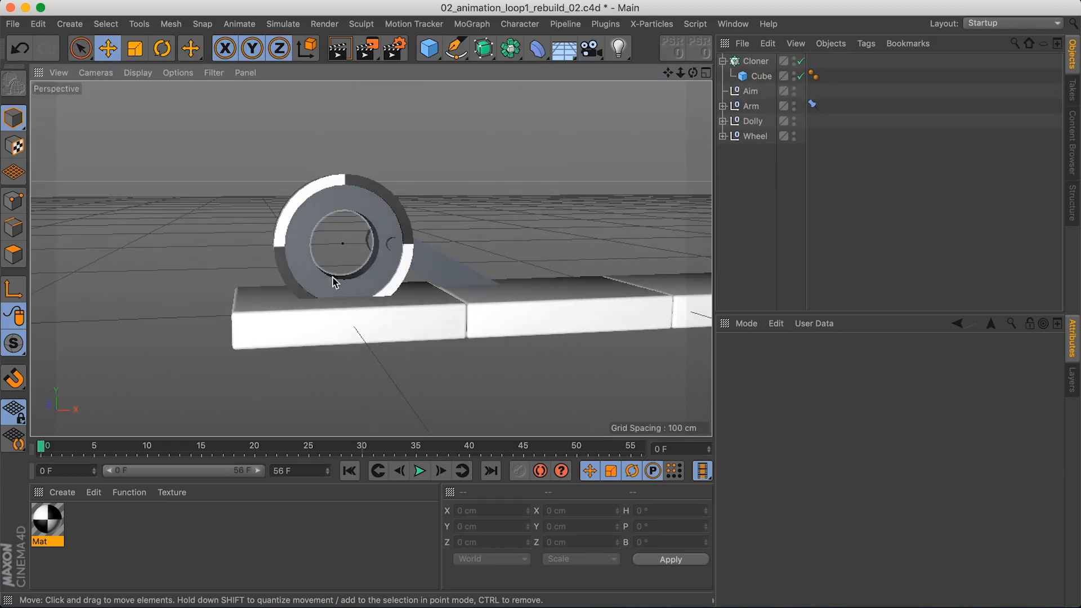
left_click(754, 61)
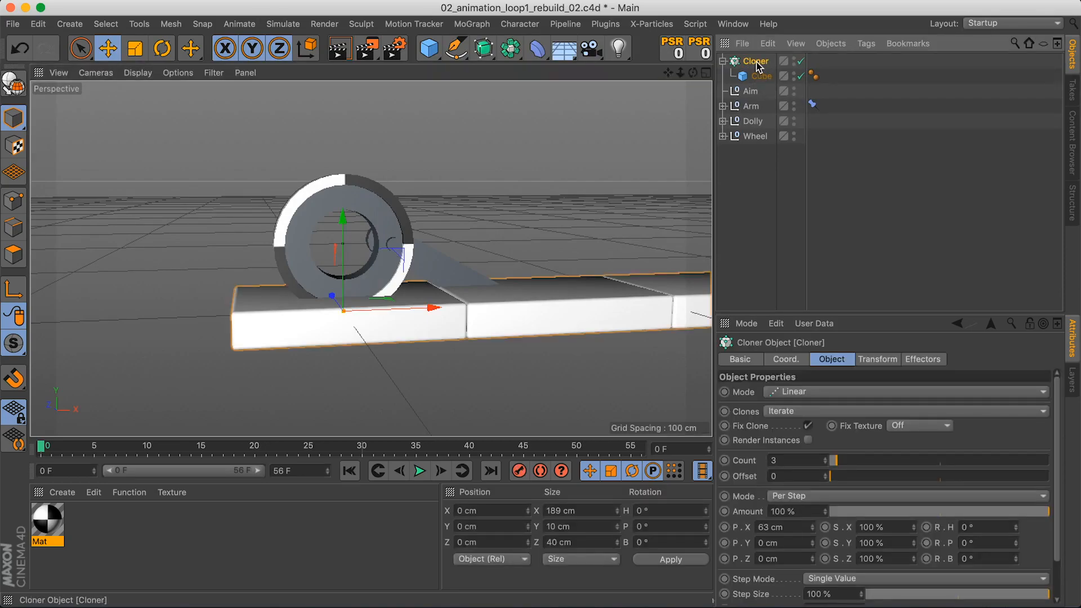
left_click(788, 361)
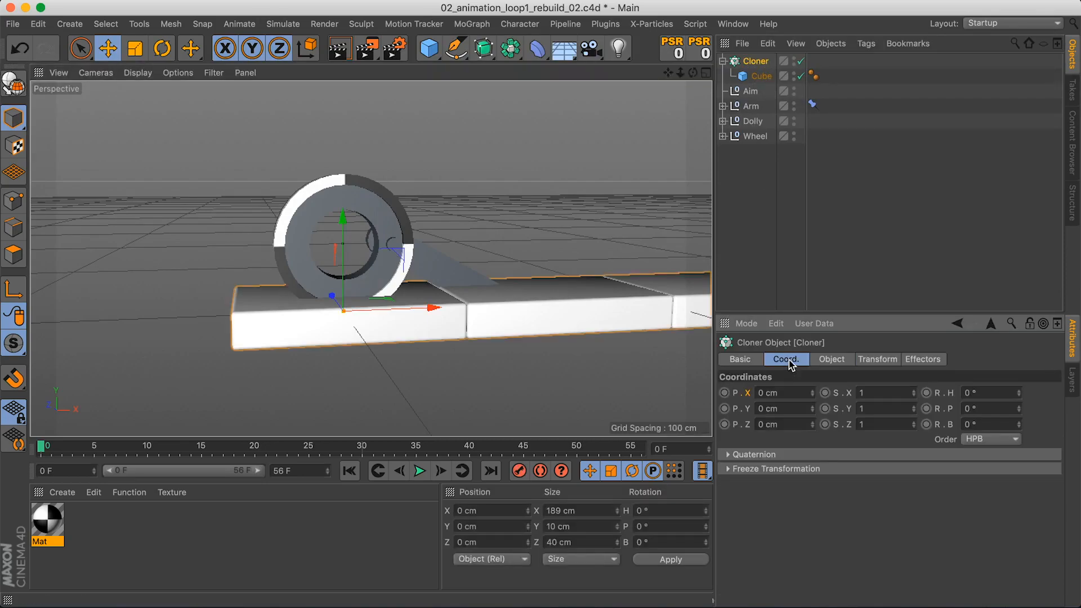
left_click(794, 408)
type("-5")
key("Return")
left_click(463, 168)
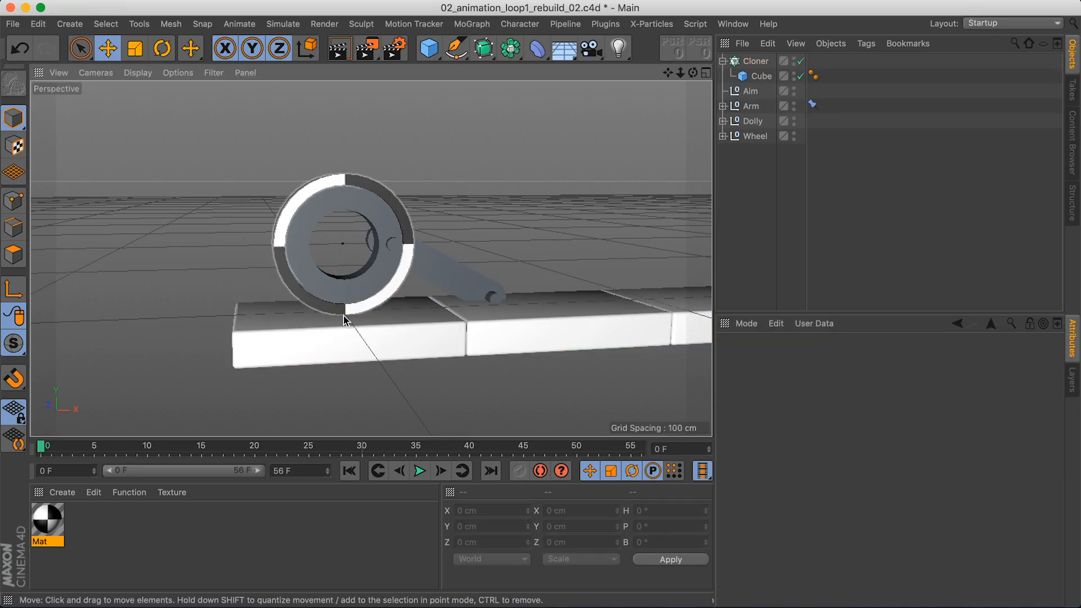
Inspect the wheel's contact with the blocks, and raise the Cloner's count to 6
scroll(376, 314, "up", 10)
scroll(355, 287, "down", 10)
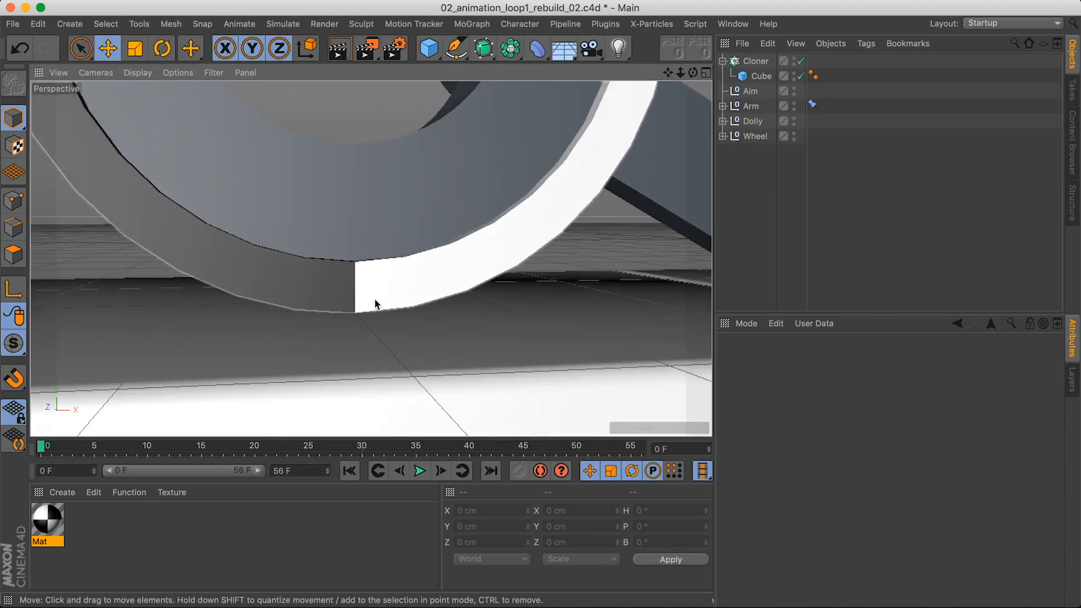
left_click_drag(332, 295, 310, 338, "alt")
mouse_move(37, 455)
left_mouse_down()
mouse_move(726, 463)
mouse_move(40, 455)
left_mouse_up()
left_click_drag(307, 308, 268, 297, "alt")
left_click(759, 76)
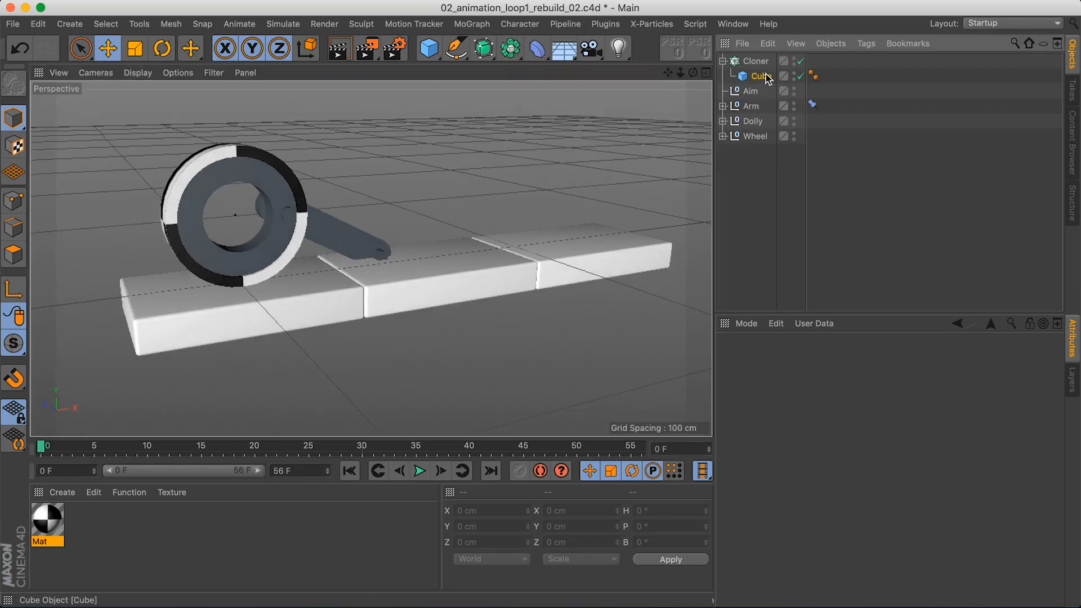
left_click(799, 361)
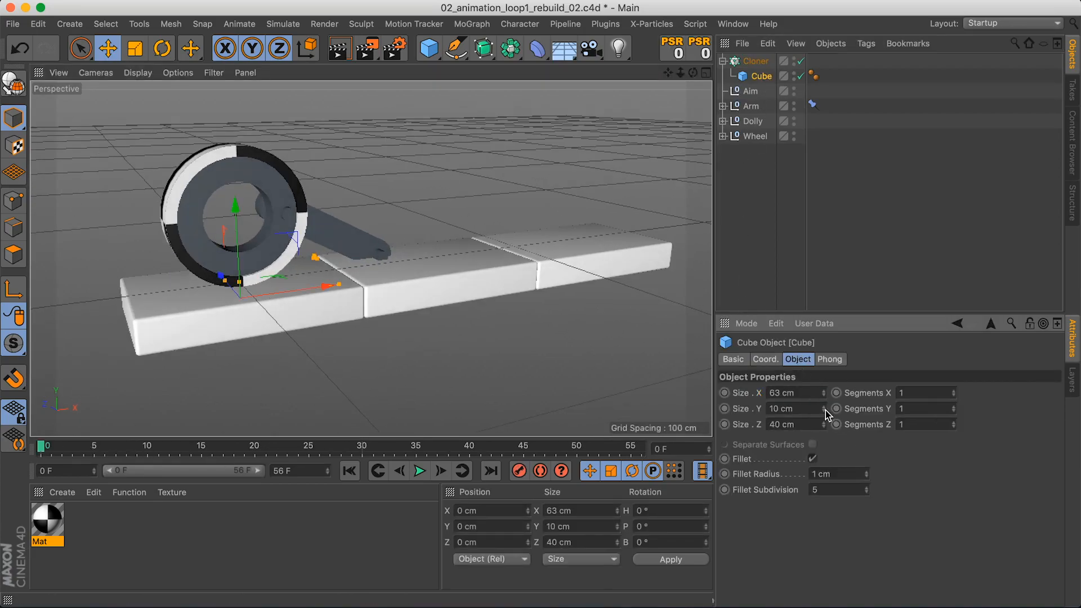
left_click(754, 61)
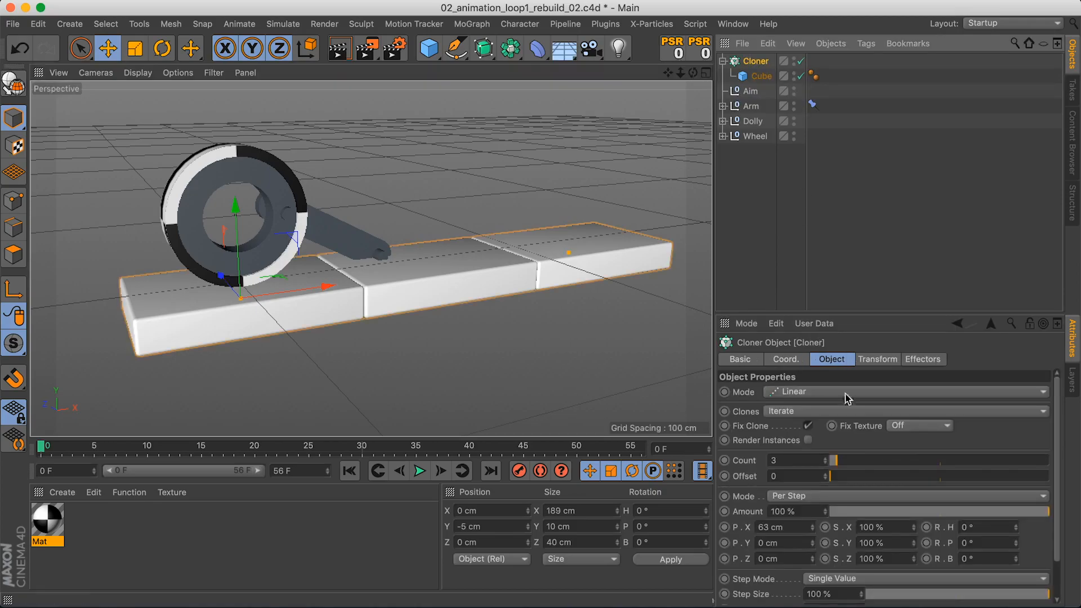
left_click(824, 458)
left_click(824, 458)
scroll(510, 249, "down", 5)
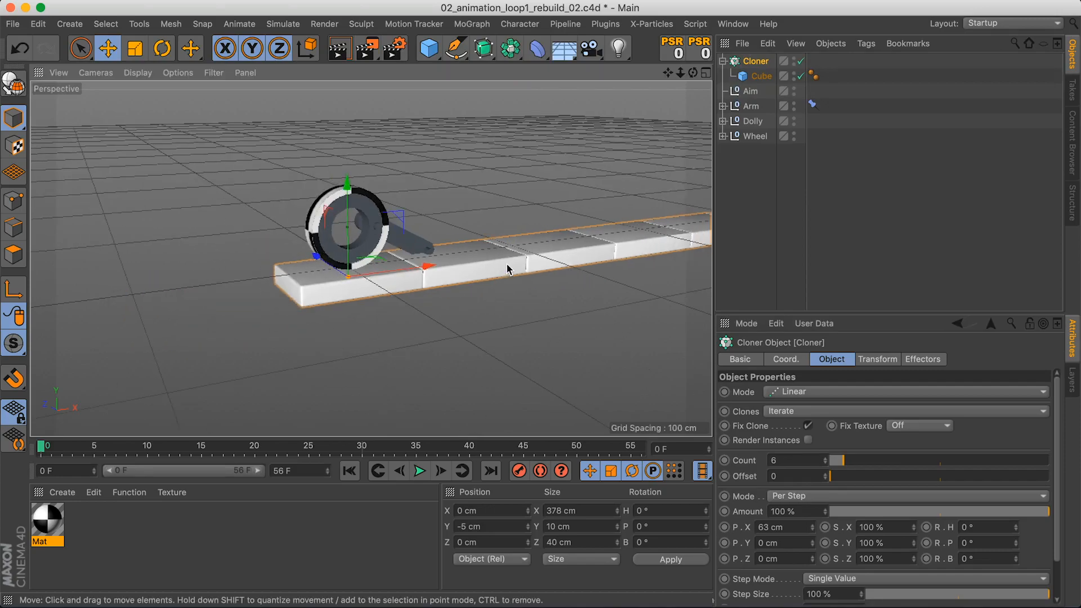
Look through the camera under Dolly and set its focal length to Tele (135 mm)
middle_click_drag(506, 268, 441, 292, "alt")
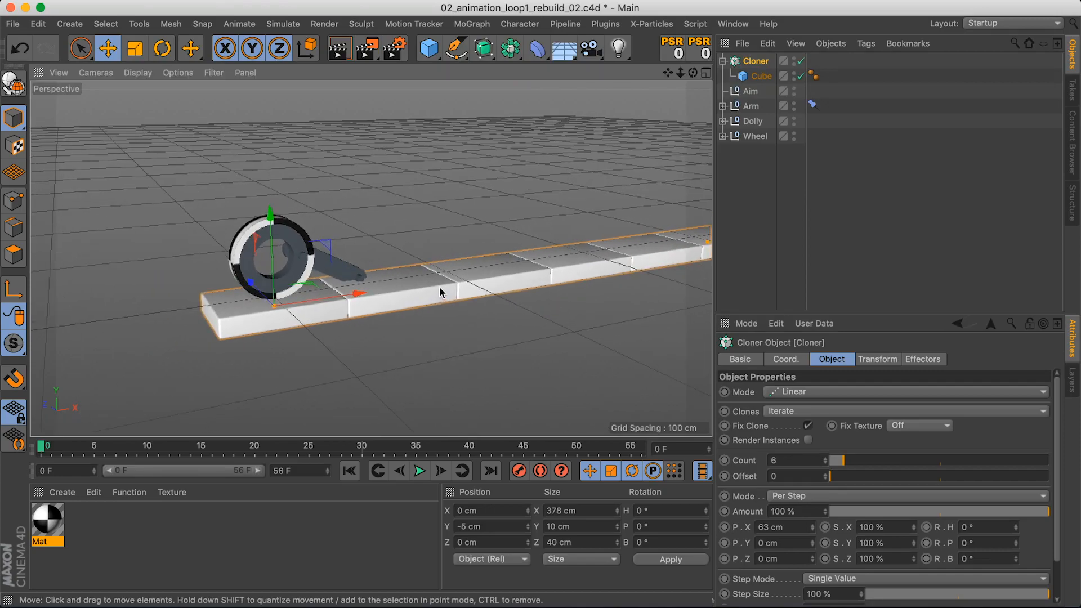
left_click(722, 105)
left_click(722, 106)
left_click(722, 121)
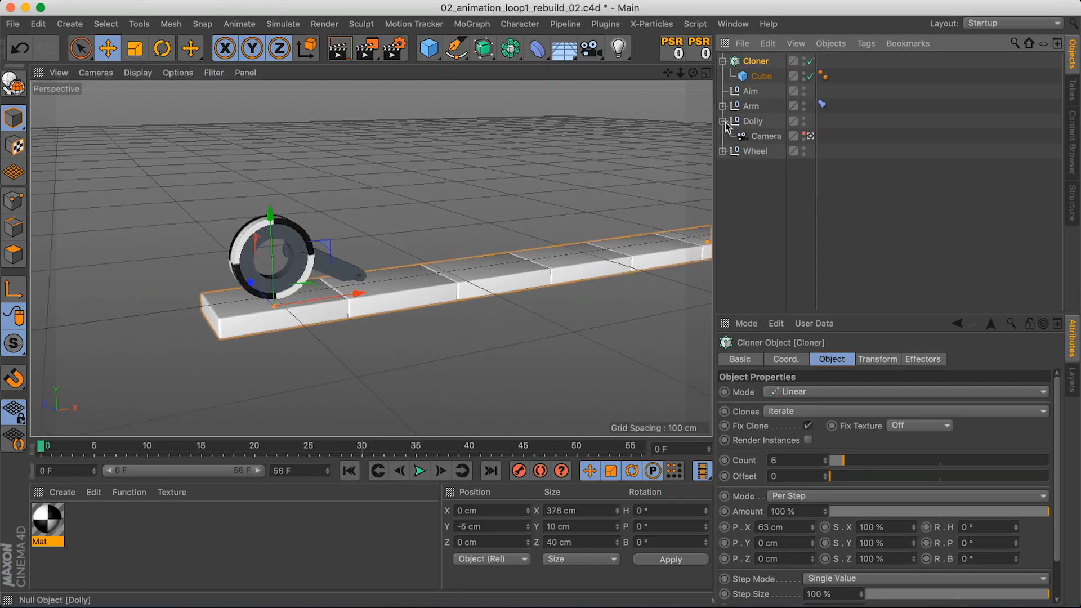
left_click(809, 136)
left_click(769, 136)
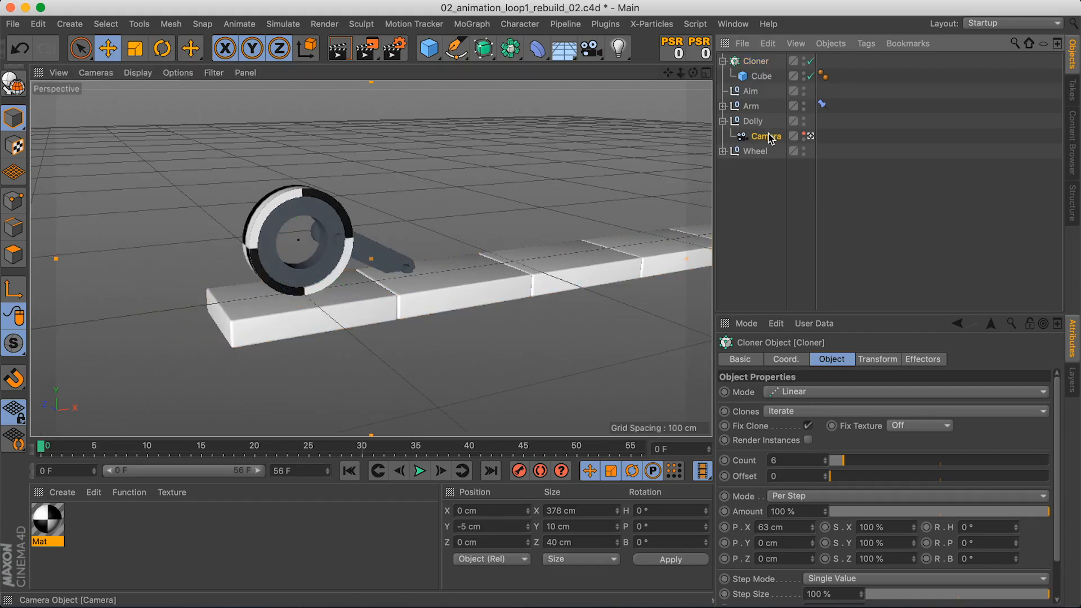
left_click(949, 430)
left_click(958, 537)
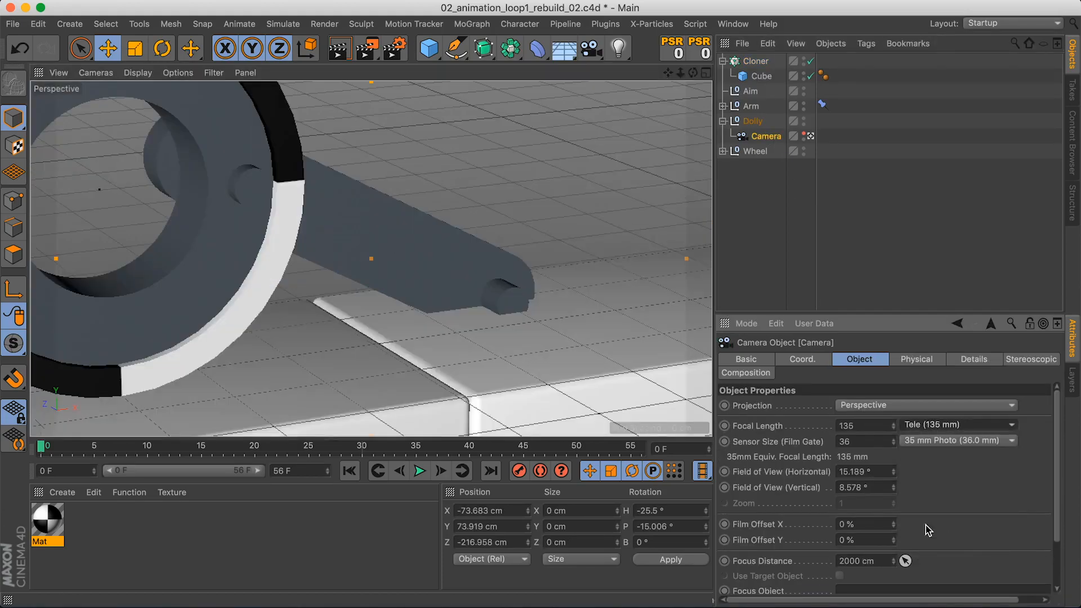
Pull the camera back to about X -239, Y 109, Z -496 cm to frame the whole wheel and arm
right_click_drag(322, 413, 316, 416, "alt")
middle_click_drag(339, 361, 338, 333, "alt")
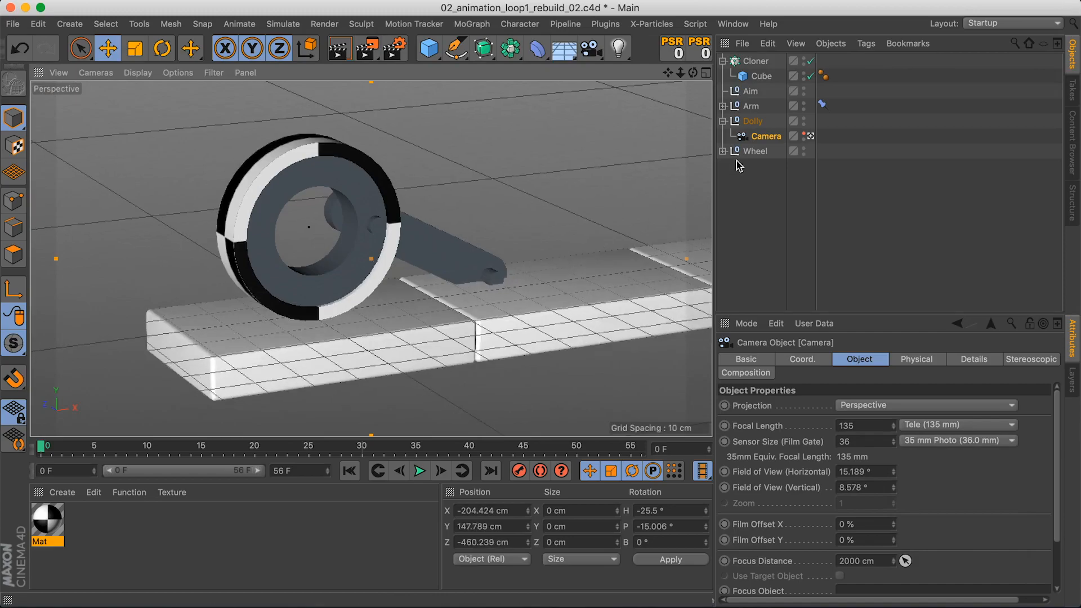
left_click(758, 137)
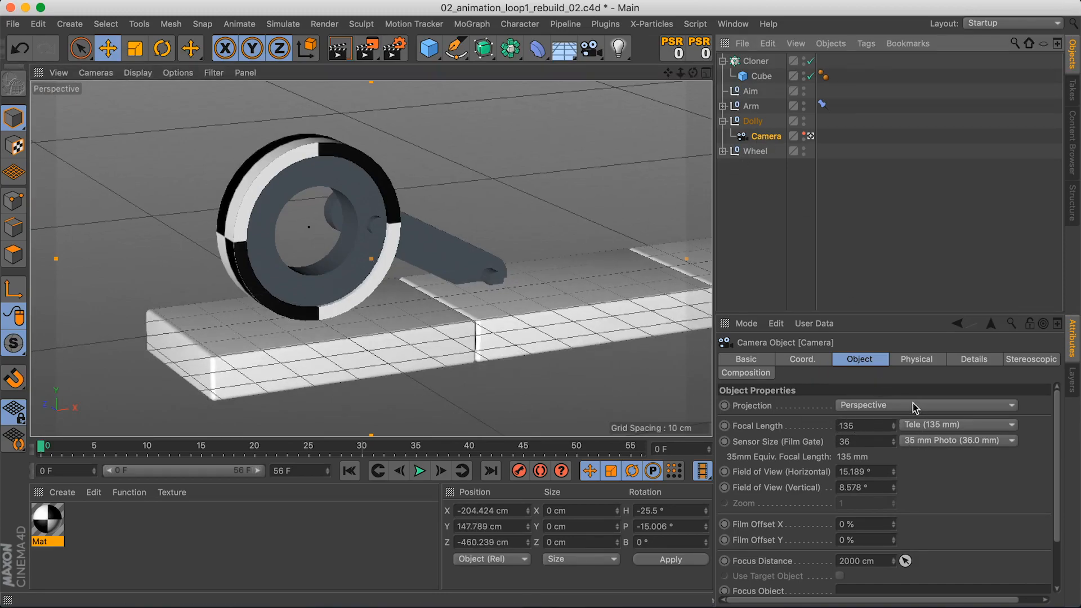
mouse_move(369, 329)
left_mouse_down("alt")
mouse_move(321, 310)
mouse_move(351, 313)
mouse_move(354, 327)
left_mouse_up("alt")
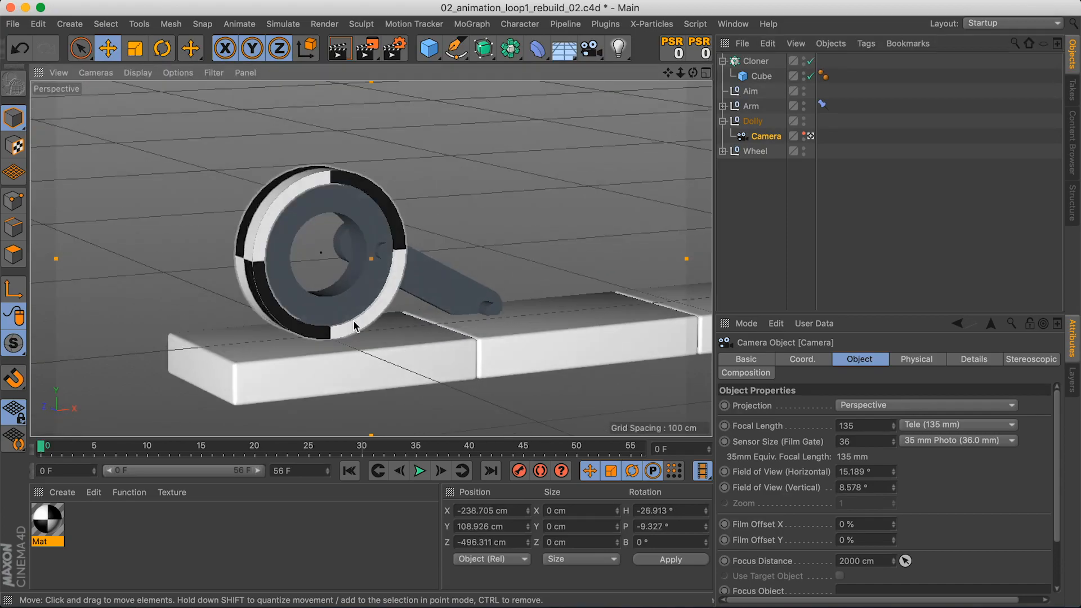
Set the render output size to 1080 x 1080 pixels and close the render settings
left_click(398, 52)
left_click_drag(424, 129, 463, 186)
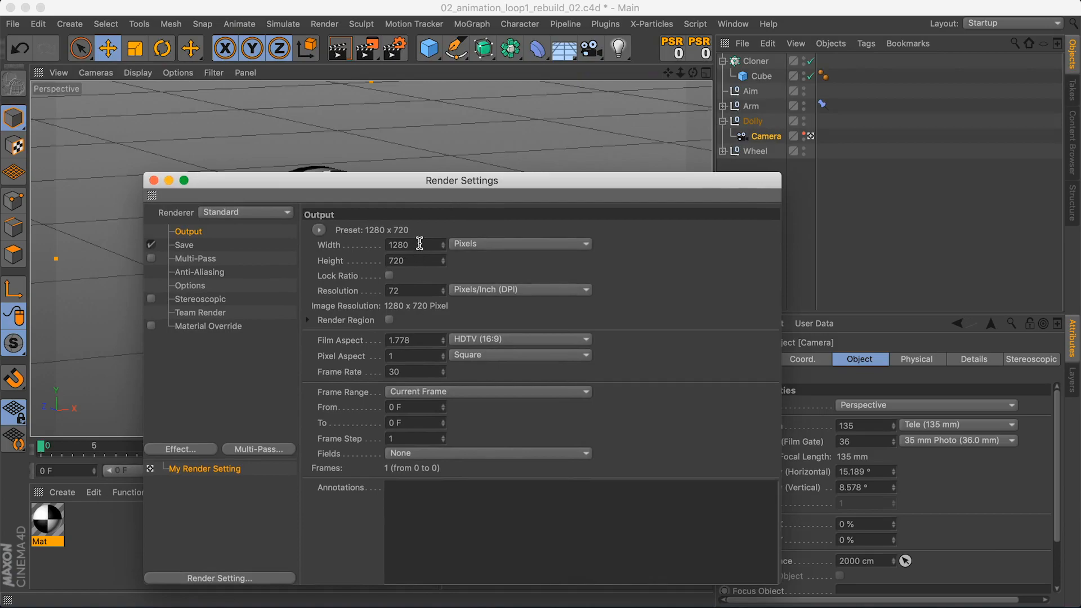
left_click(419, 244)
type("1080")
key("Tab")
type("10")
key("Return")
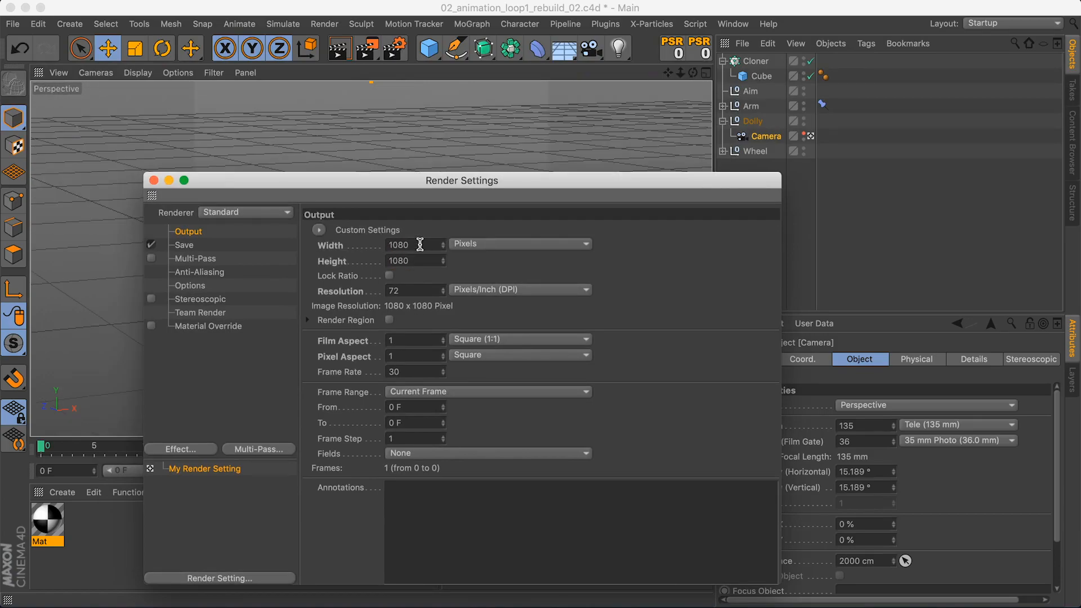
left_click(154, 180)
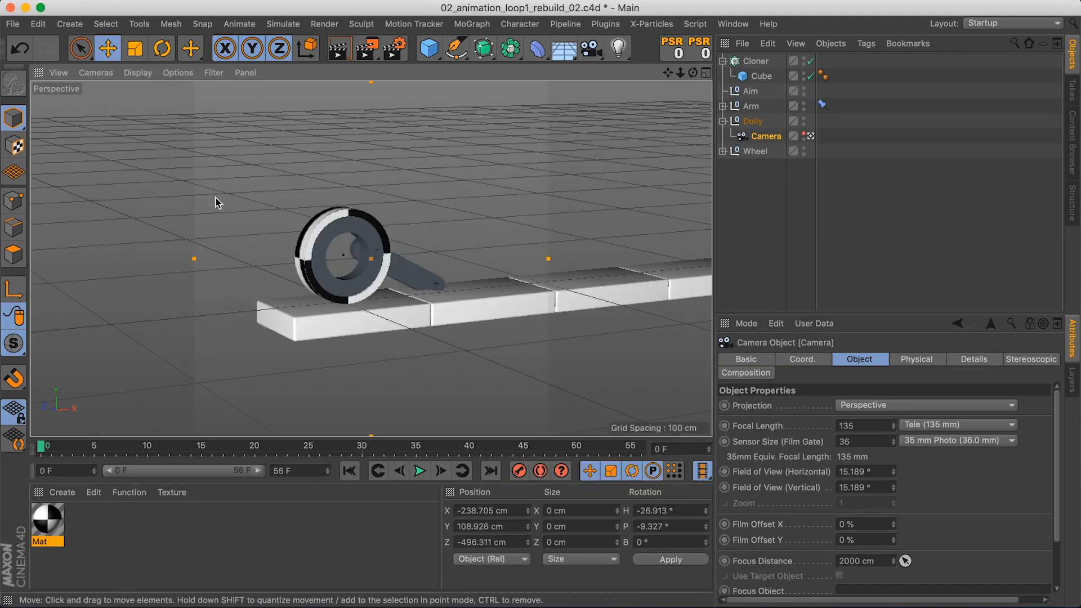
Reframe the wheel and arm in the square frame with the camera at about X -160, Y 92, Z -303 cm
right_click_drag(306, 283, 413, 285, "alt")
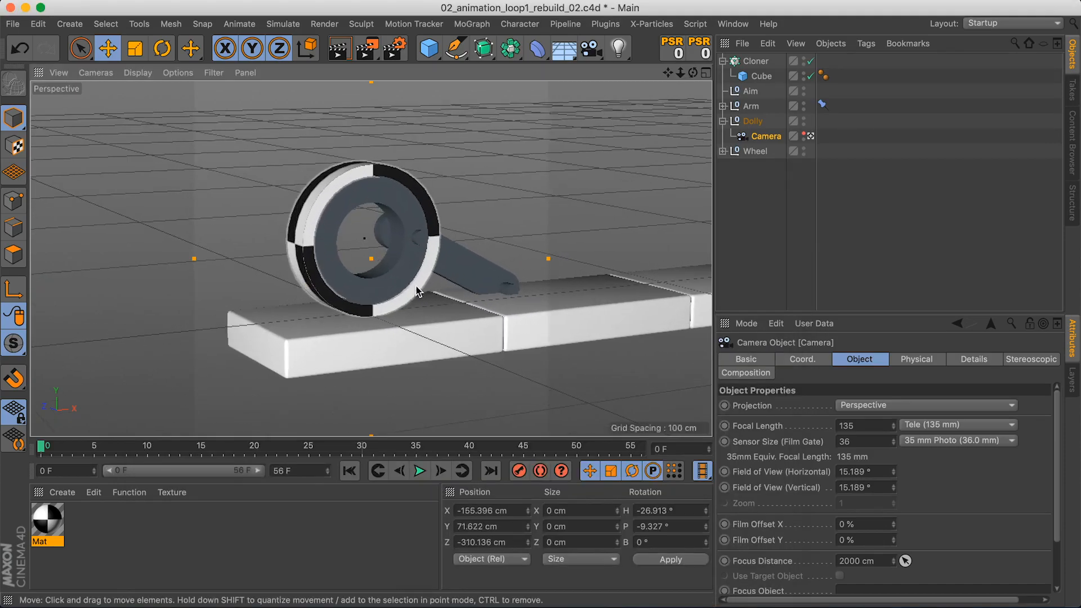
middle_click_drag(412, 285, 393, 313, "alt")
left_click_drag(393, 313, 393, 320, "alt")
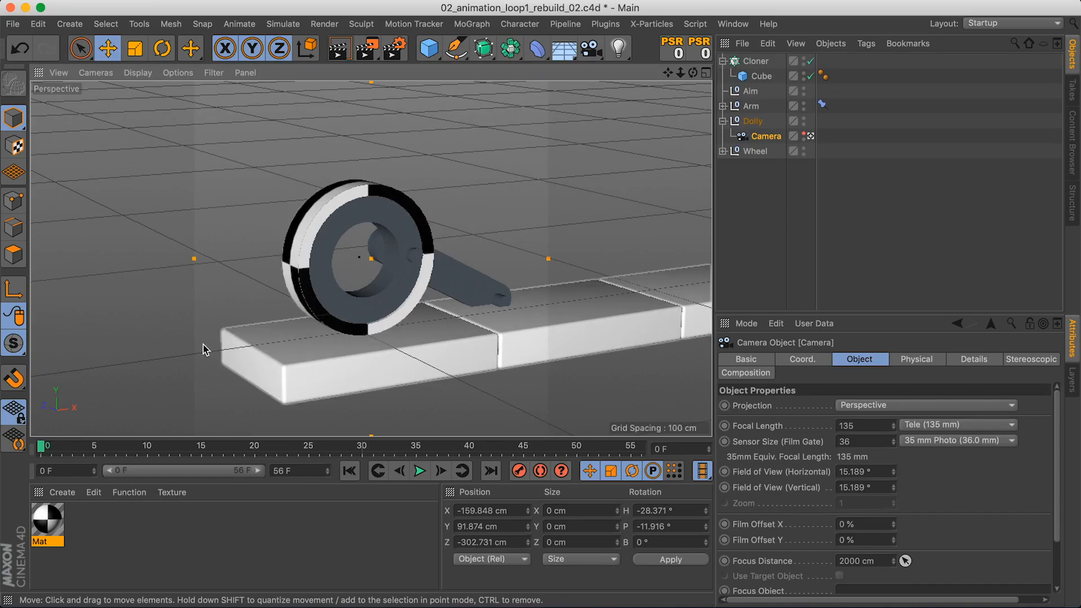
Set the Cloner's X position to -126 cm so the ground blocks extend behind the wheel
left_click(761, 64)
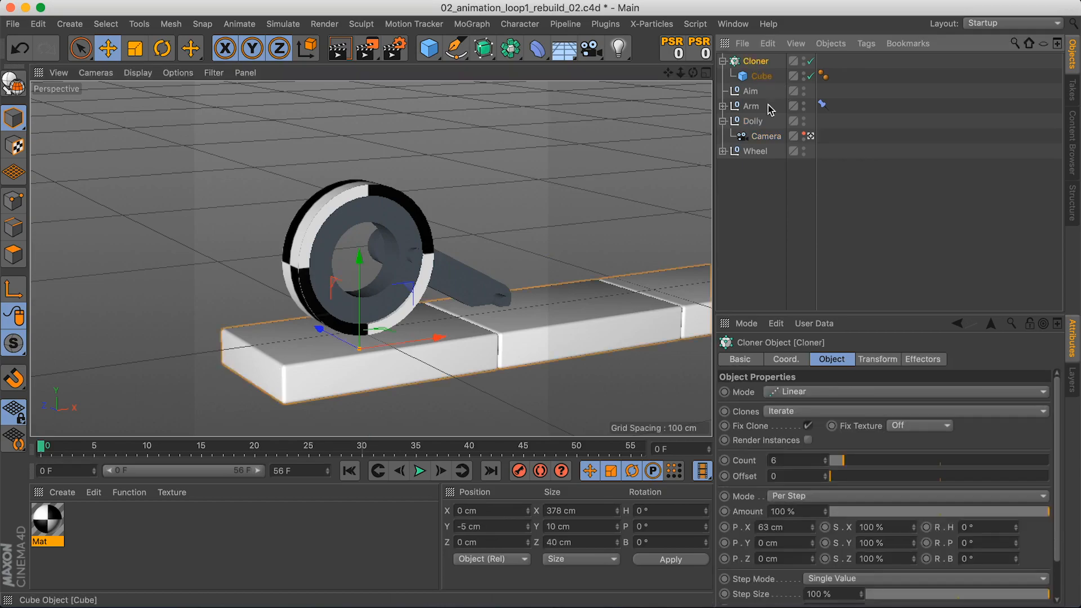
left_click(786, 360)
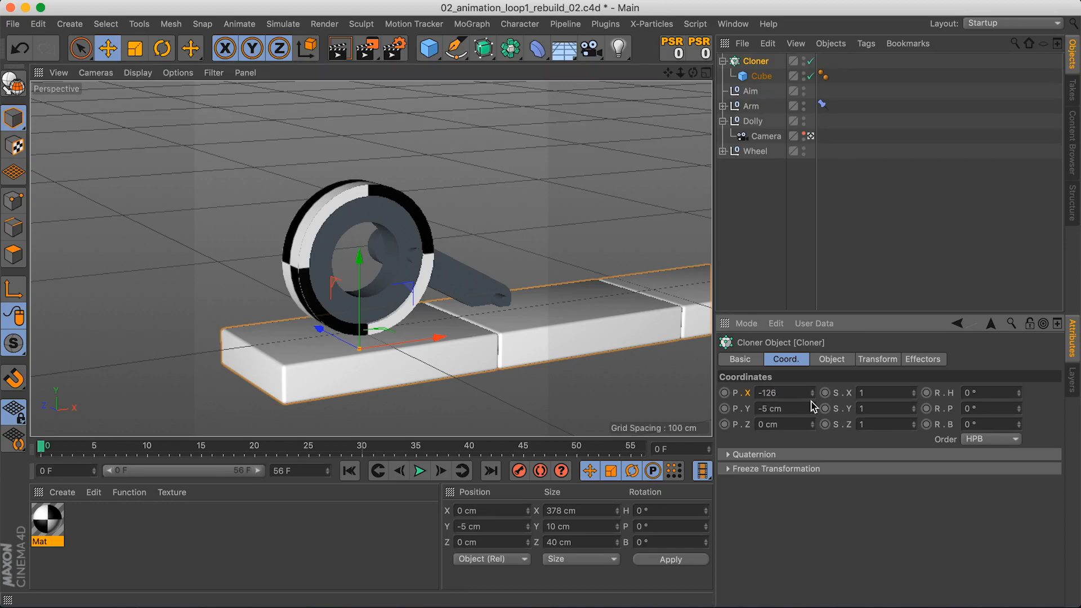
key("Return")
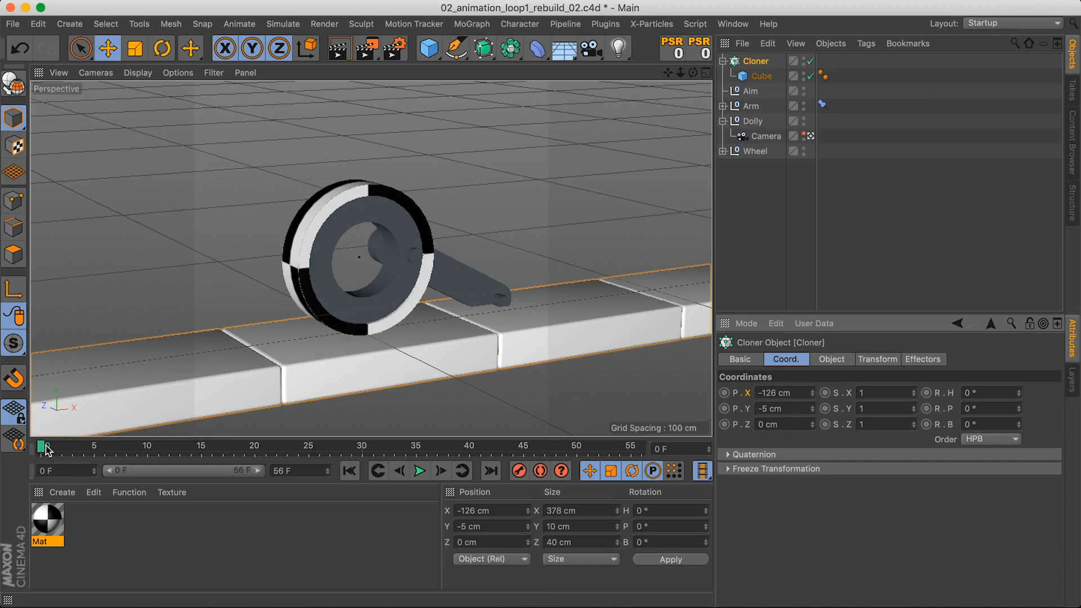
Play the animation from frame 0 with nothing selected, stop it, and scrub to frame 56 to check the ground coverage
mouse_move(42, 448)
left_mouse_down()
mouse_move(282, 451)
mouse_move(770, 486)
mouse_move(3, 485)
left_mouse_up()
left_click(419, 470)
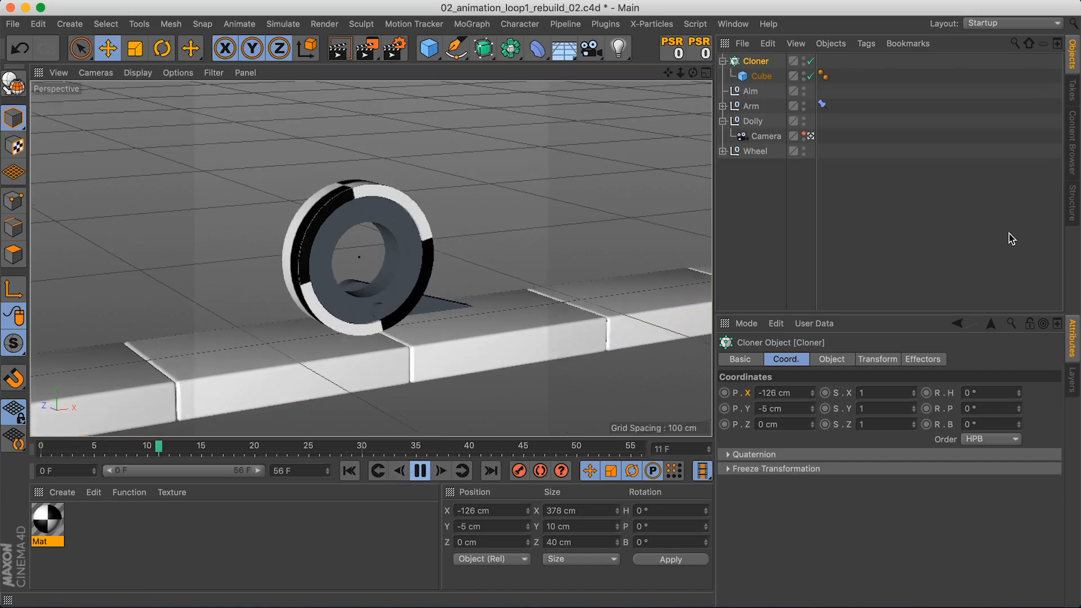
left_click(955, 215)
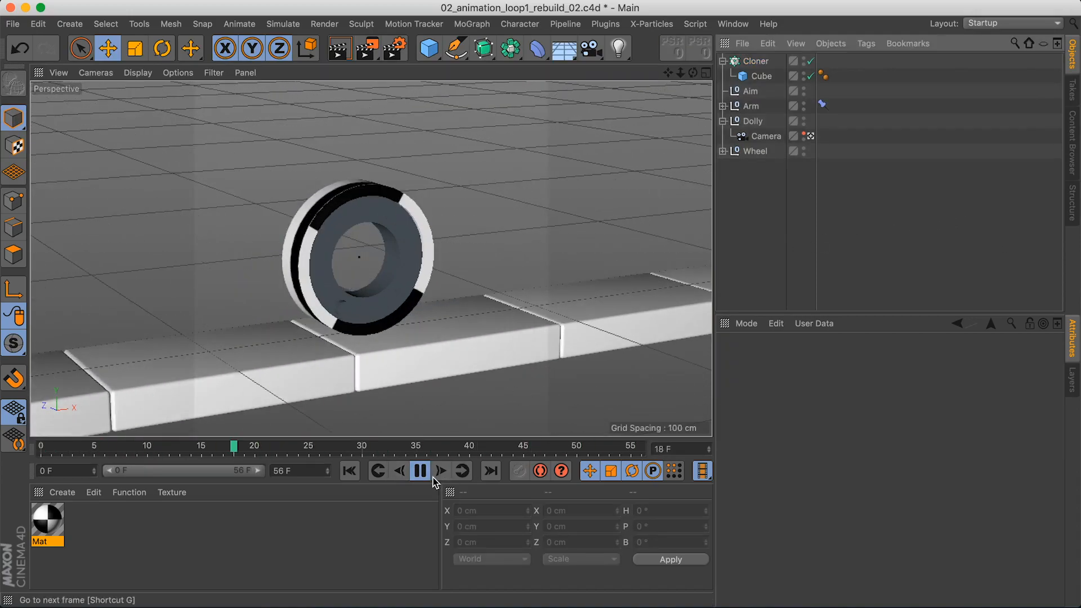
left_click(420, 471)
left_click_drag(310, 449, 633, 471)
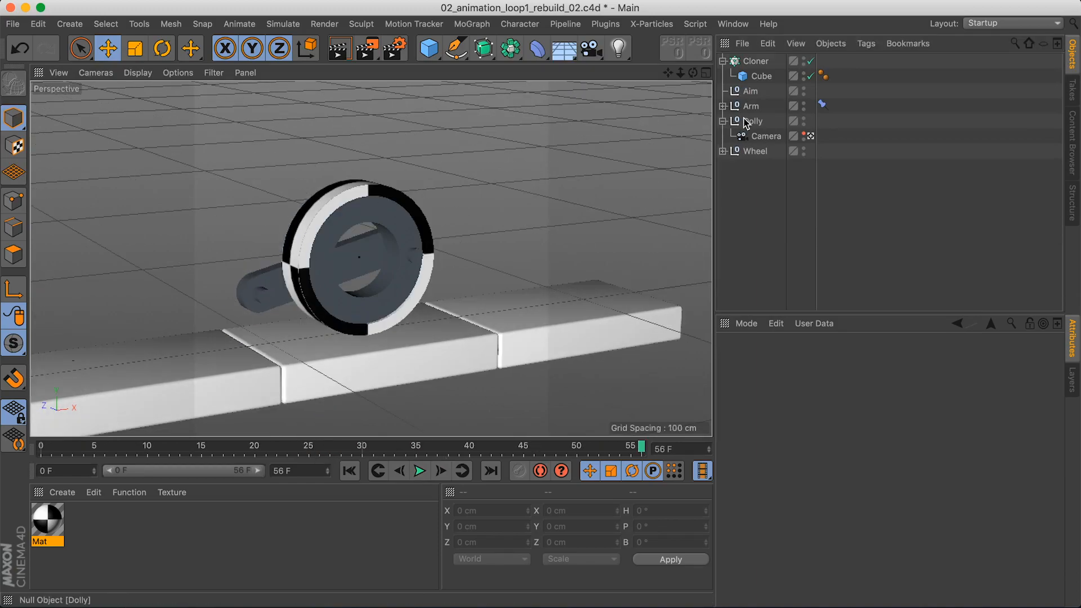
Increase the Cloner's count to 7 and play the animation to check the extended ground
left_click(755, 61)
left_click(832, 359)
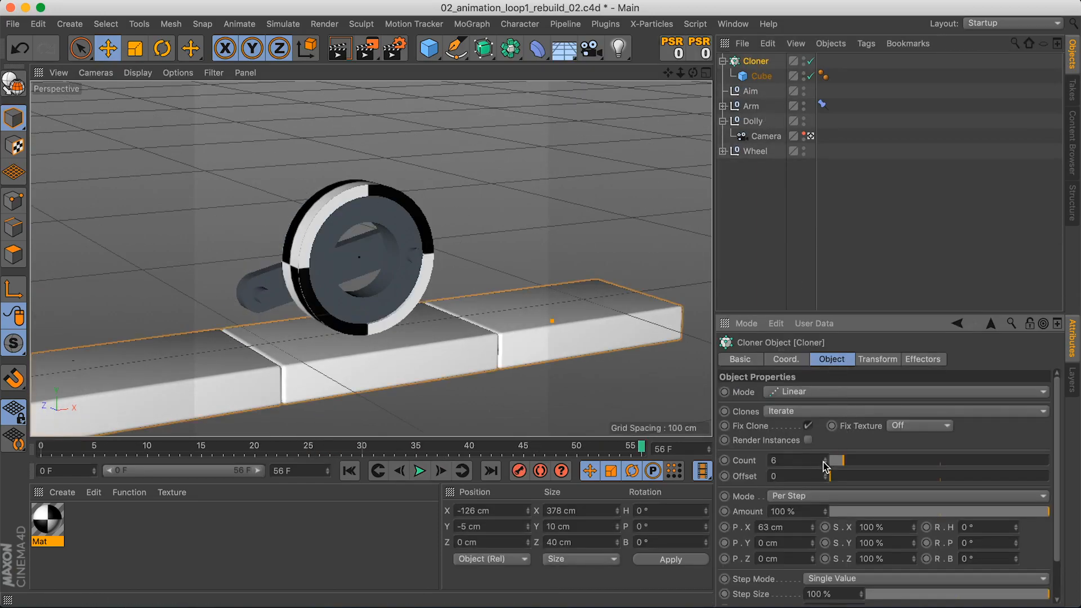
left_click_drag(823, 466, 826, 463)
left_click(420, 472)
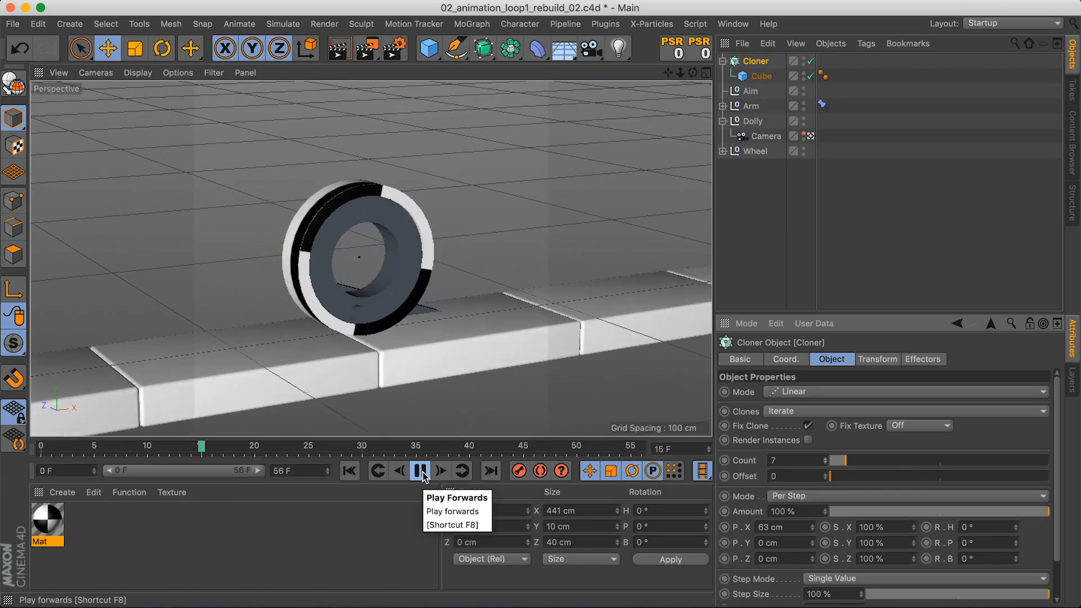
Stop playback, return to frame 0, and leave the scene camera's view for the free perspective view
left_click(423, 472)
left_click_drag(220, 448, 20, 466)
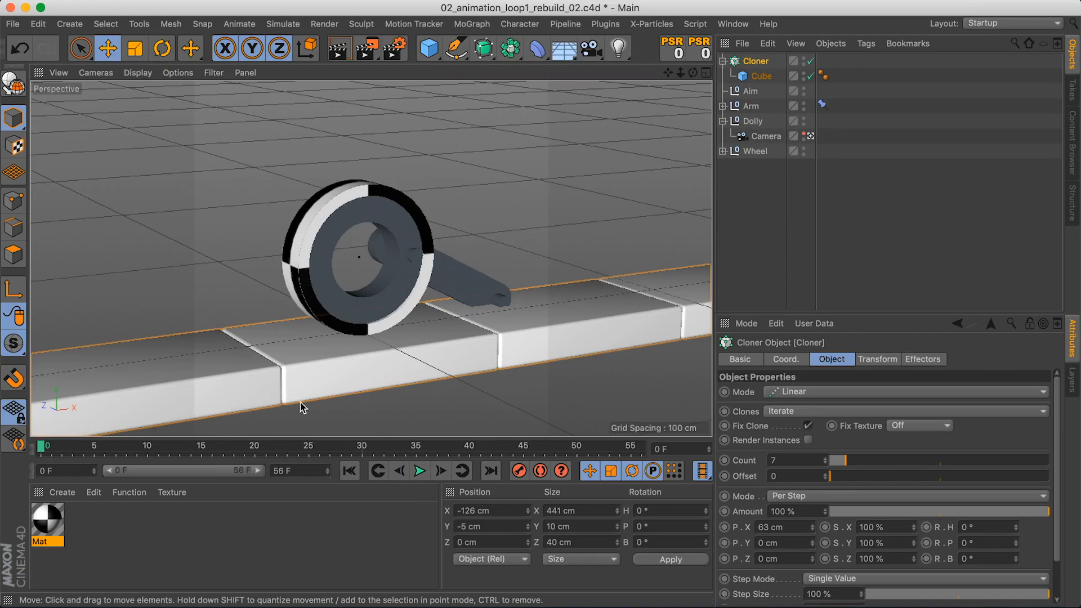
mouse_move(406, 338)
left_mouse_down("alt")
mouse_move(390, 323)
mouse_move(410, 331)
left_mouse_up("alt")
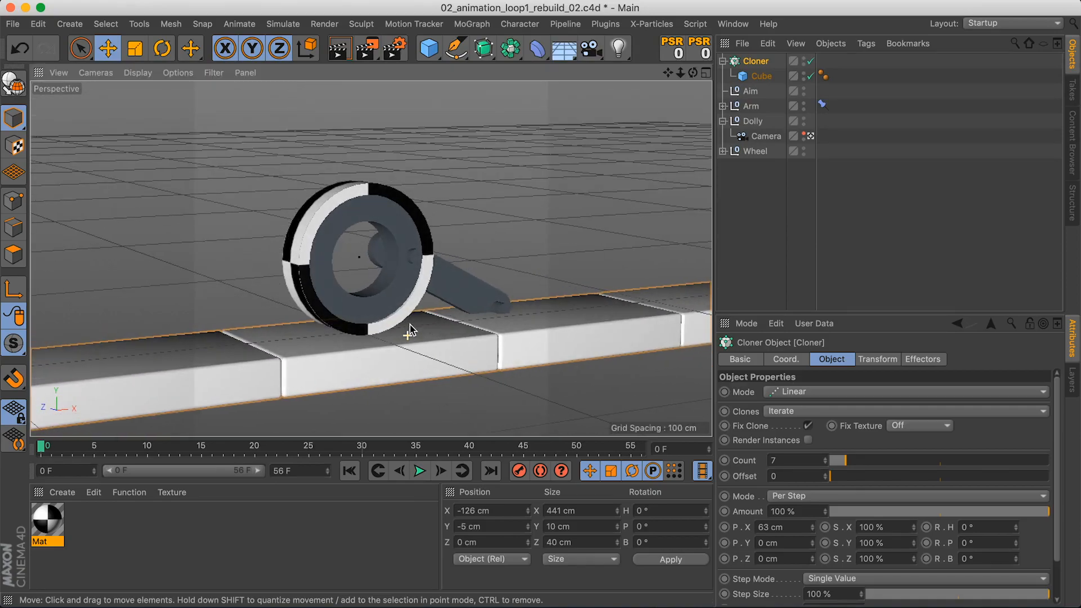
left_click(810, 137)
Raise the Aim null at the arm's free end to about Y 4.98 cm and shift it to about X 52.3 cm
scroll(440, 295, "up", 6)
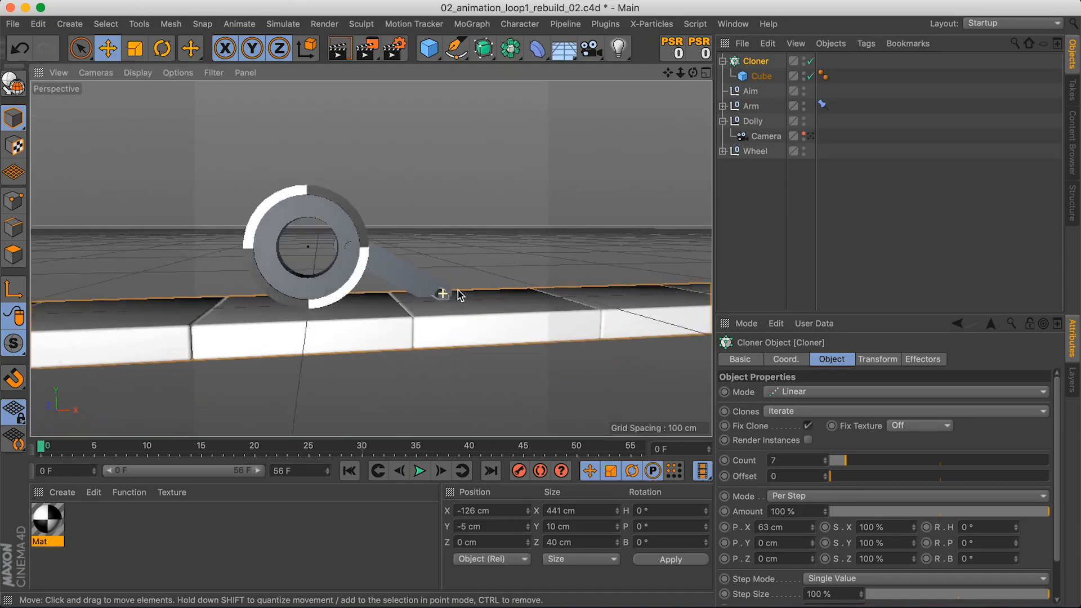
left_click(442, 293)
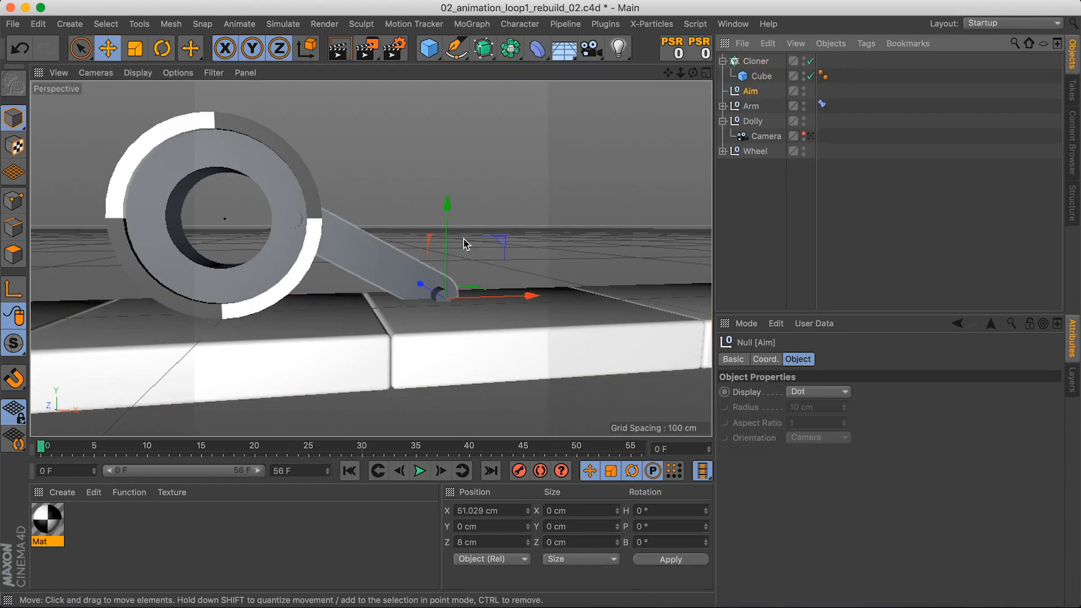
left_click_drag(449, 246, 451, 223)
left_click(705, 72)
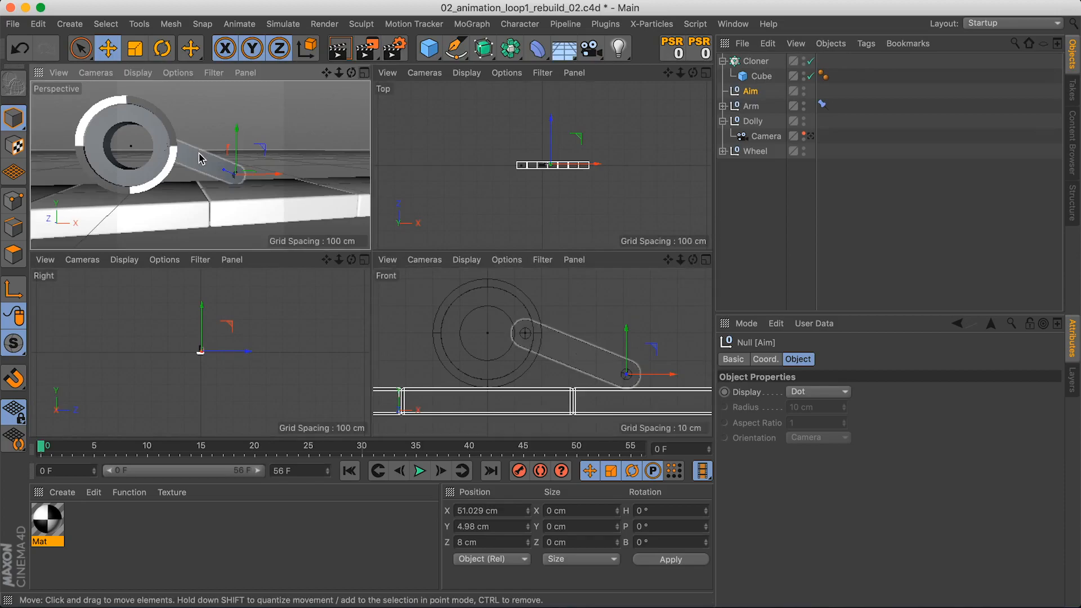
left_click(365, 73)
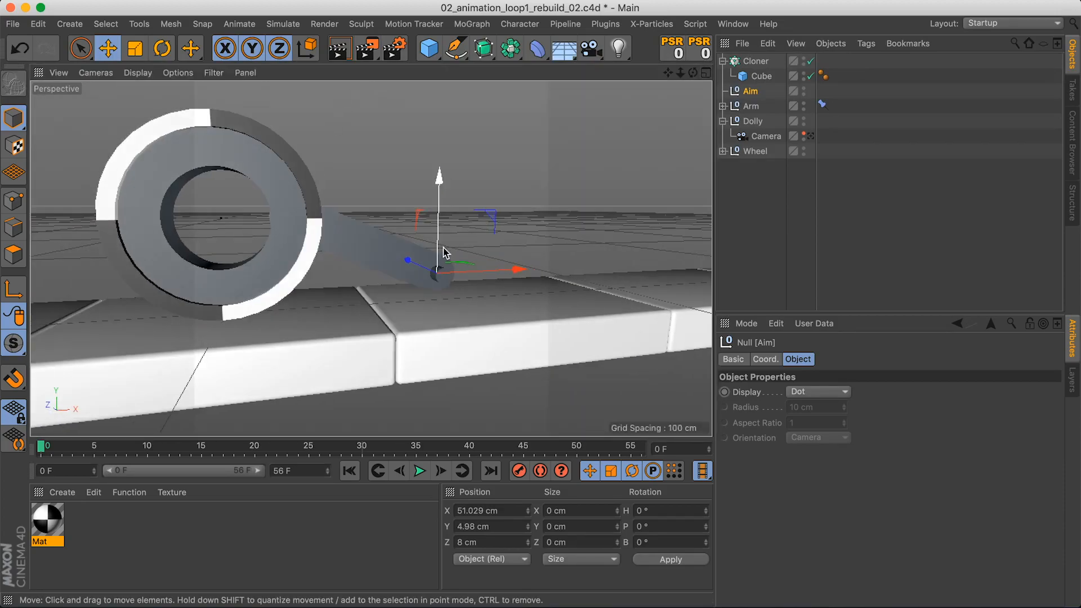
mouse_move(471, 269)
left_mouse_down()
mouse_move(495, 270)
mouse_move(476, 271)
left_mouse_up()
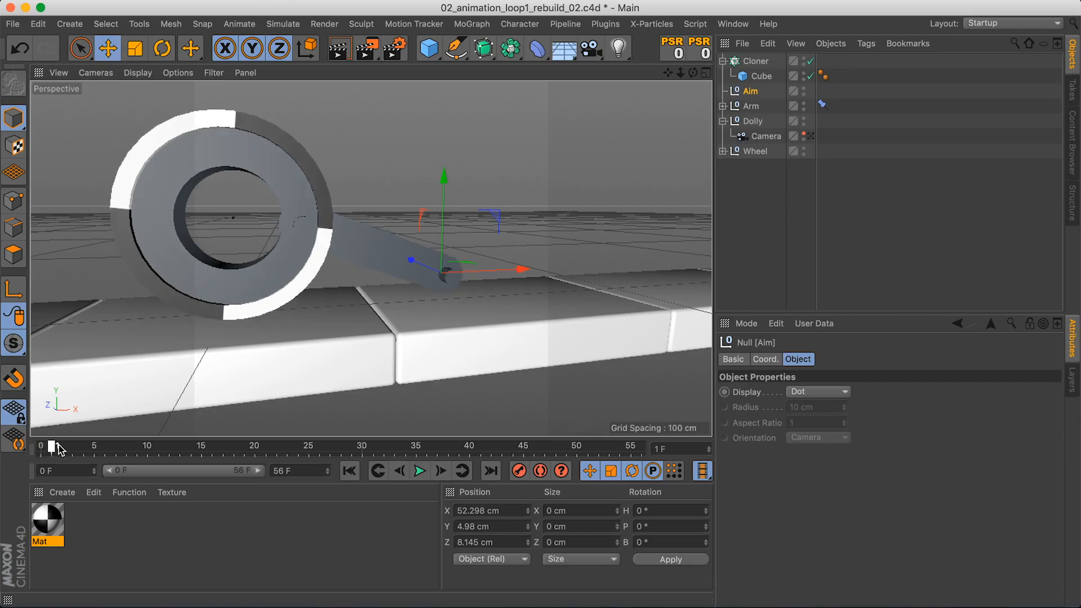
mouse_move(53, 446)
left_mouse_down()
mouse_move(96, 445)
mouse_move(40, 446)
left_mouse_up()
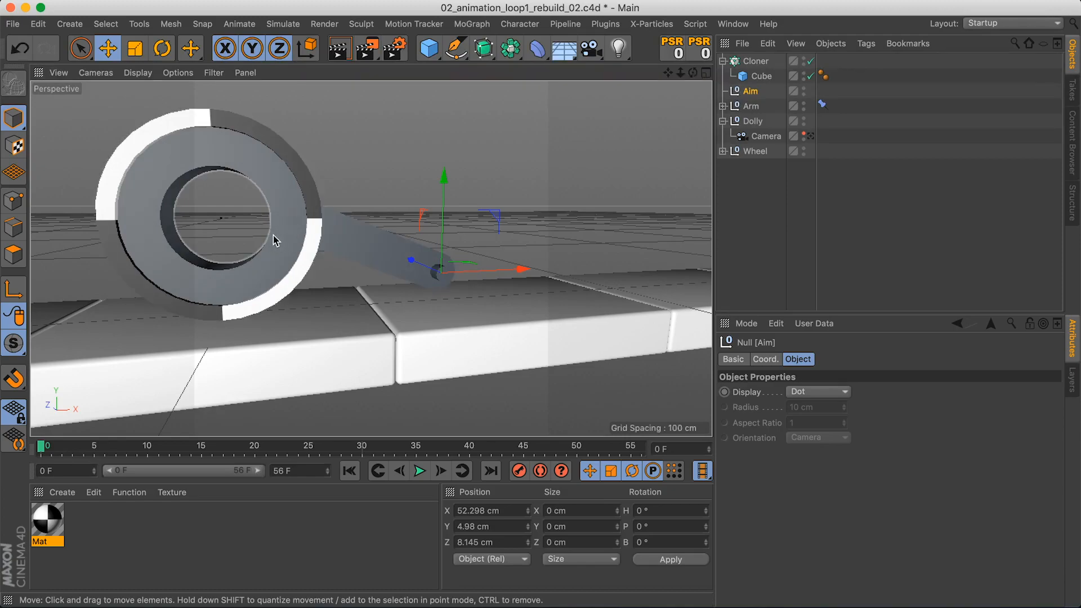
Lower the Aim null to about Y 4.15 cm and scrub the opening frames to check the arm's end against the blocks
middle_click_drag(273, 236, 322, 243, "alt")
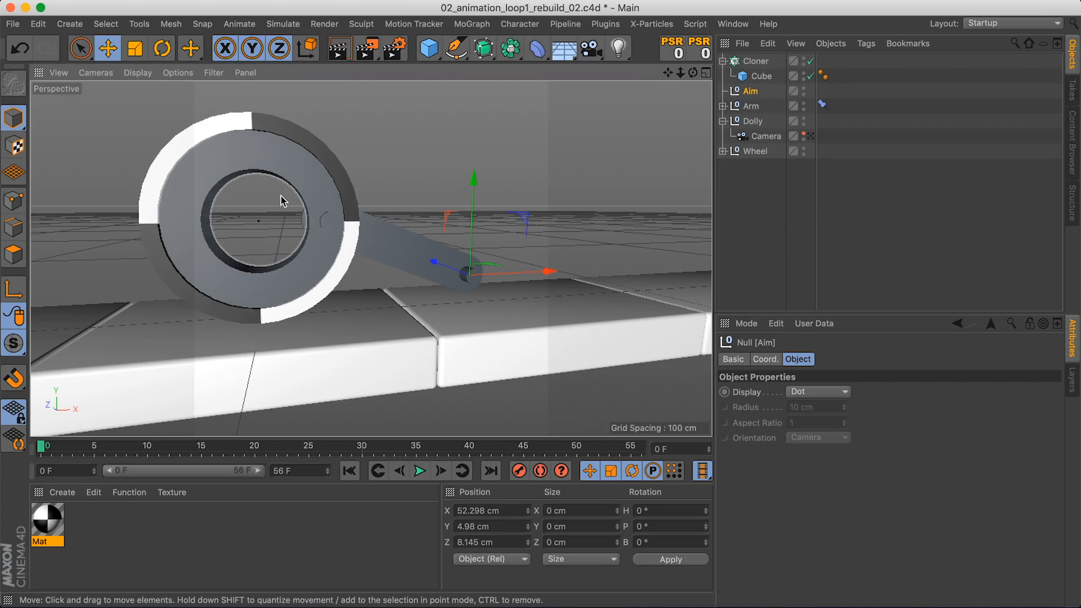
left_click_drag(68, 448, 28, 446)
mouse_move(474, 229)
left_mouse_down()
mouse_move(478, 278)
mouse_move(471, 232)
left_mouse_up()
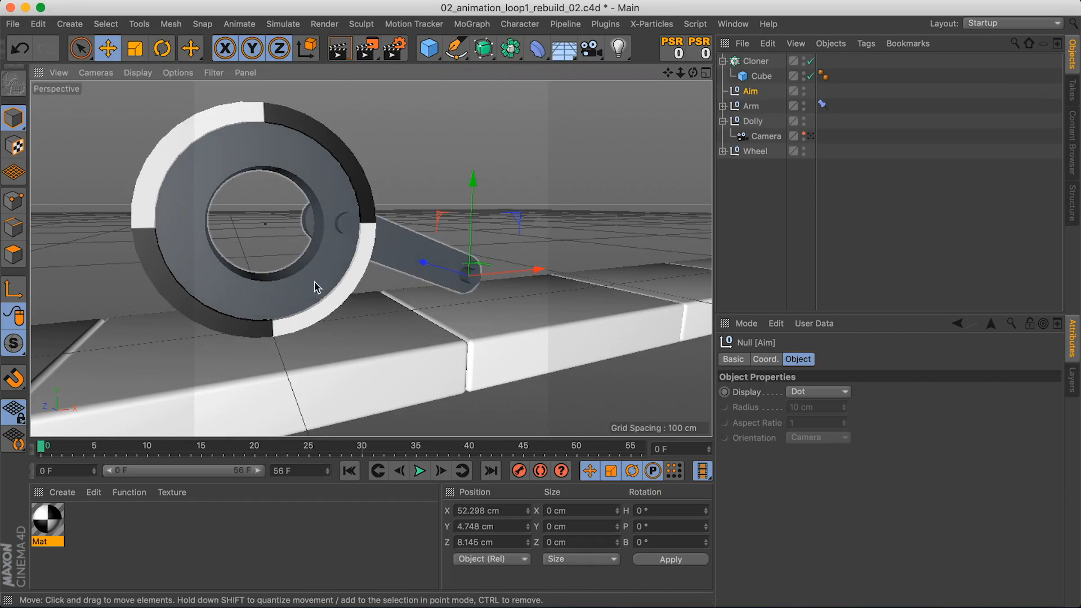
left_click_drag(317, 287, 479, 231, "alt")
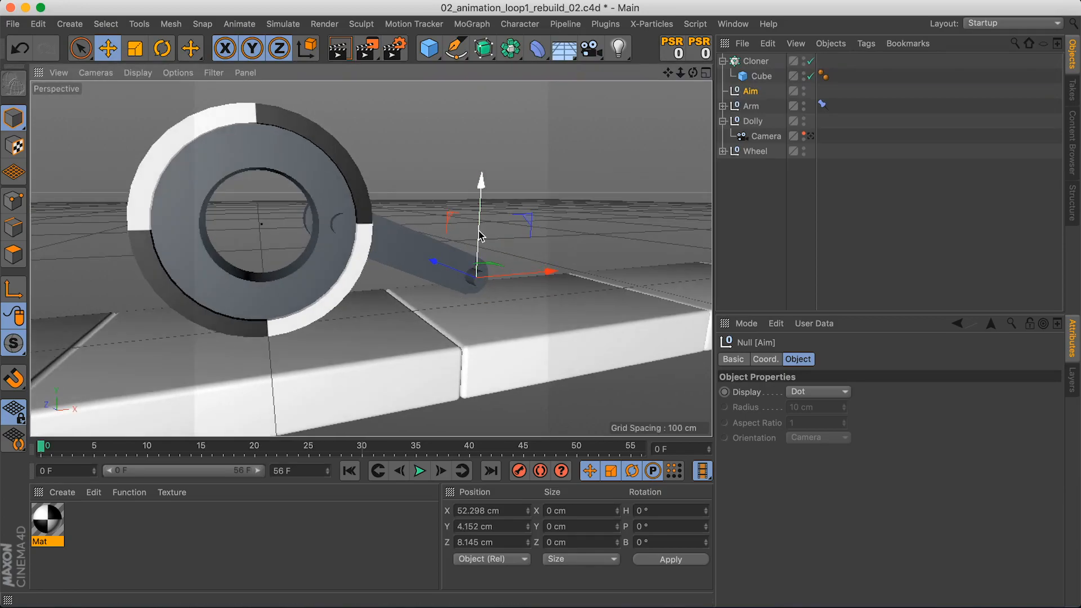
left_click(733, 23)
key("Escape")
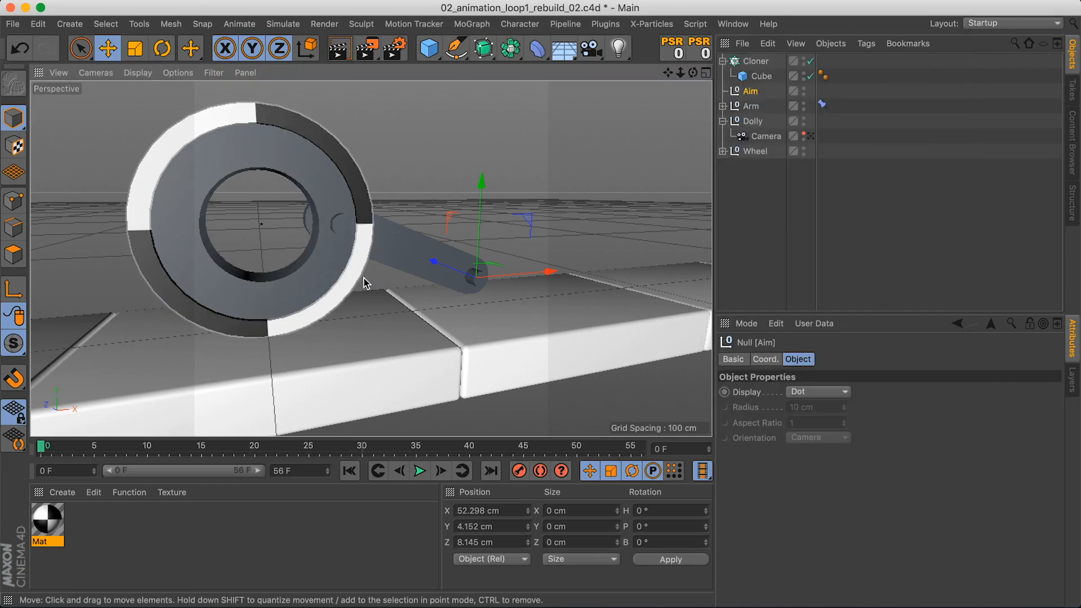
left_click_drag(59, 447, 40, 458)
Open the F-curve timeline and enlarge its window over the viewport
scroll(275, 320, "down", 10)
scroll(320, 289, "up", 5)
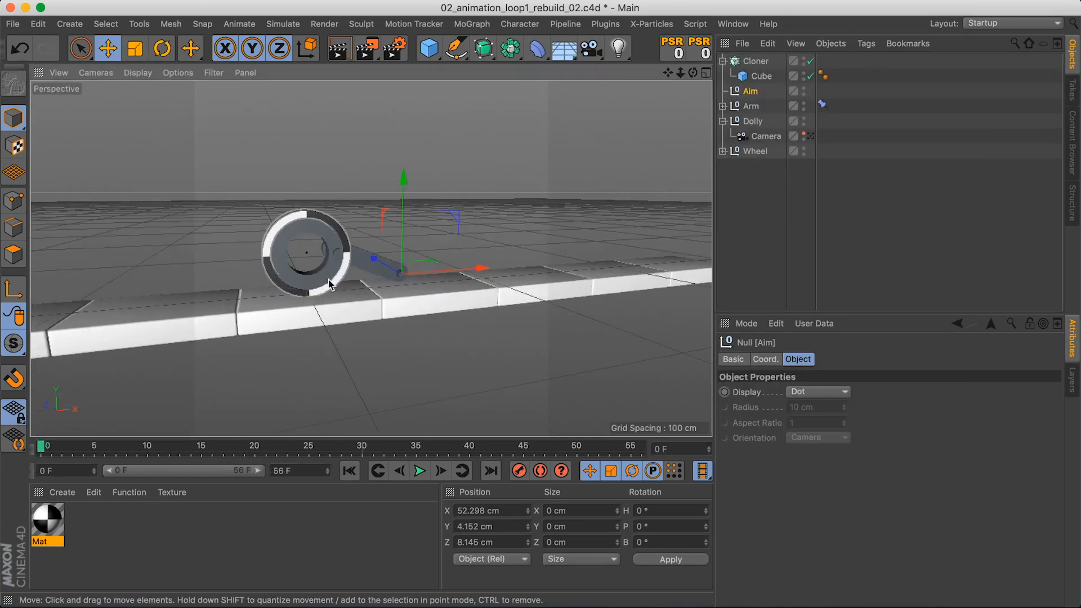
scroll(338, 284, "up", 5)
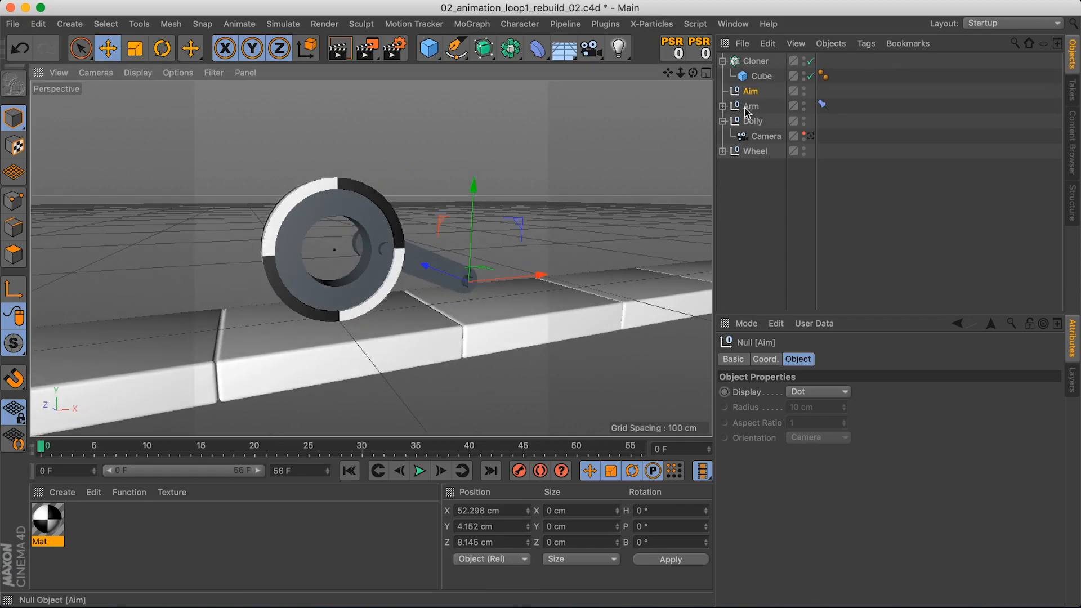
left_click(739, 23)
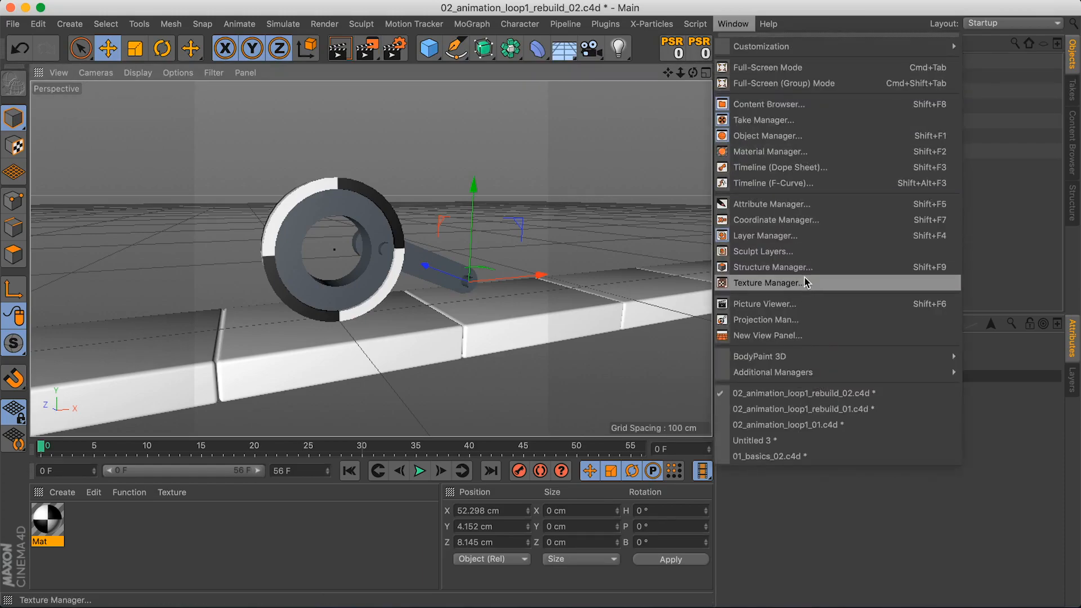
left_click(794, 185)
left_click_drag(682, 241, 693, 133)
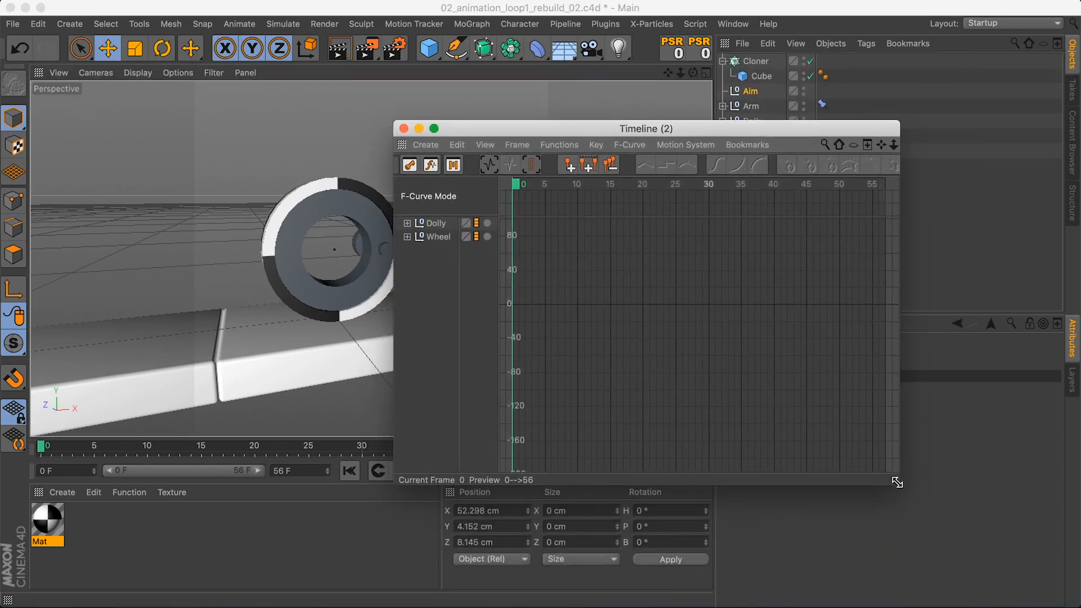
left_click_drag(897, 483, 913, 512)
Display the Wheel's Position X and Rotation B curves together, framed over their full range
left_click(407, 237)
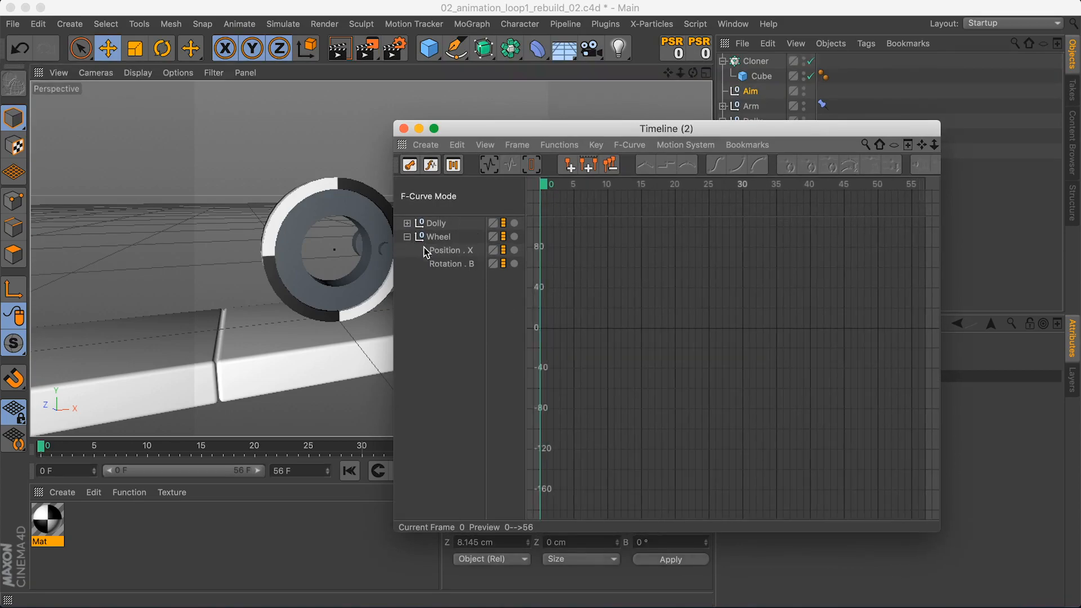
left_click(465, 252)
left_click(462, 265, "shift")
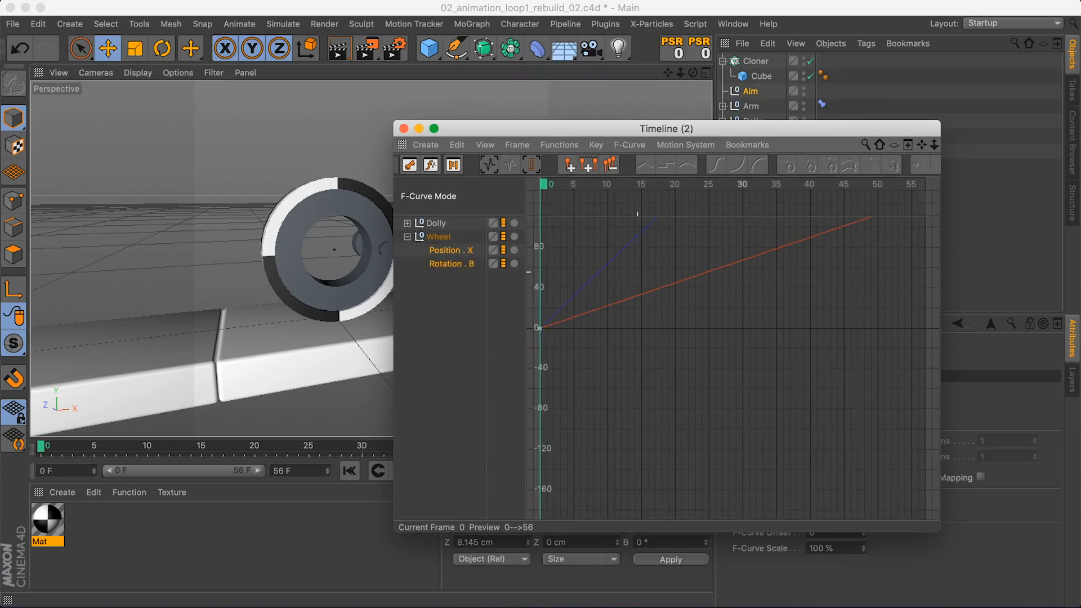
right_click_drag(638, 272, 635, 304, "alt")
middle_click_drag(649, 254, 649, 343, "alt")
right_click_drag(675, 258, 674, 236, "alt")
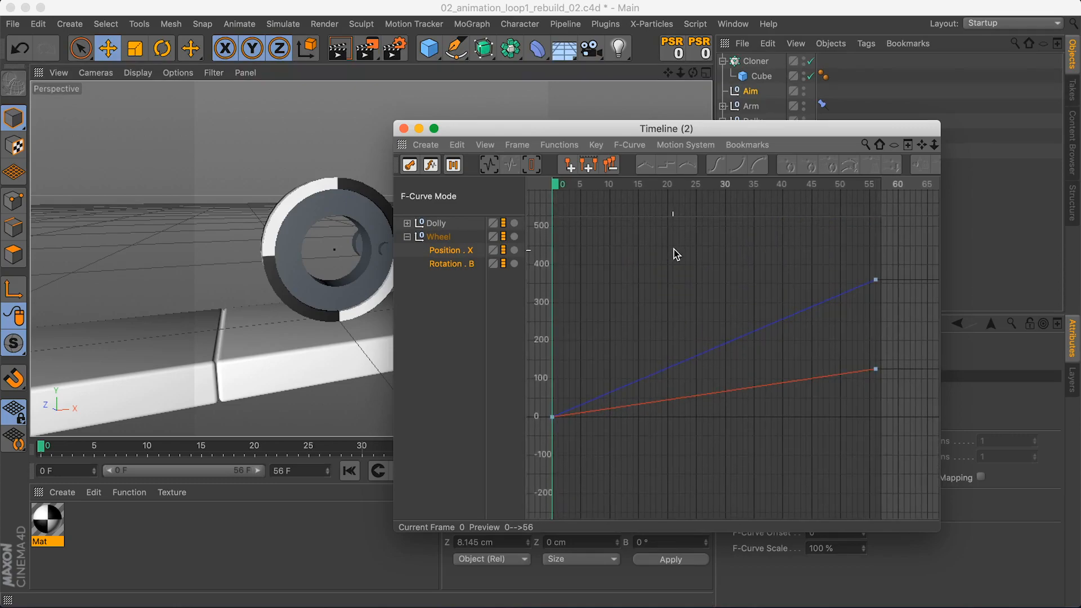
right_click(447, 241)
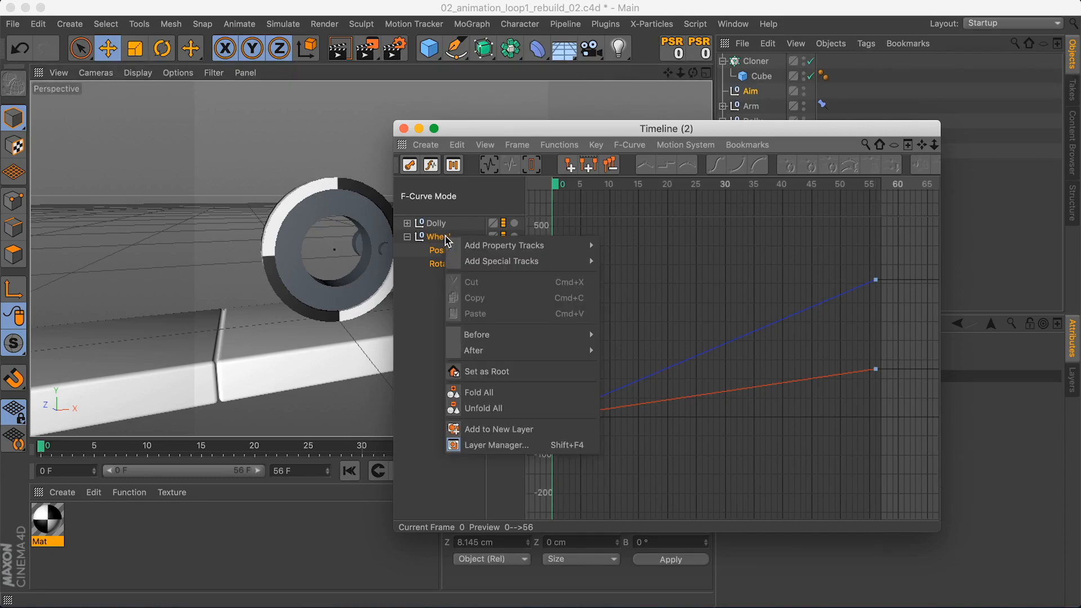
left_click(697, 253)
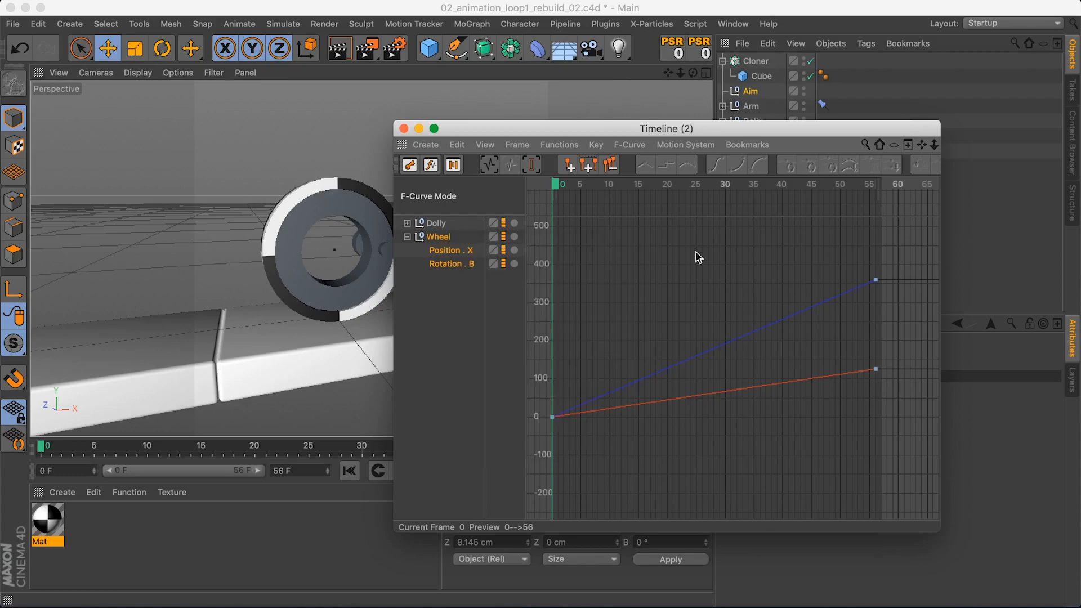
Convert all keys of the Wheel's Position X and Rotation B curves to spline interpolation
left_click_drag(553, 135, 612, 165)
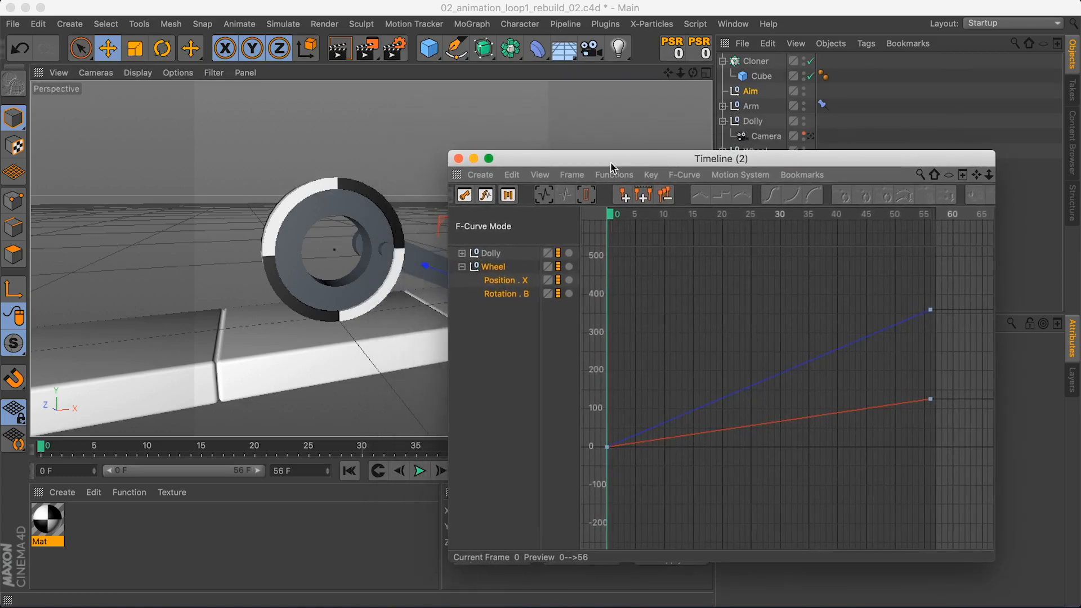
mouse_move(613, 217)
left_mouse_down()
mouse_move(637, 217)
mouse_move(608, 217)
left_mouse_up()
left_click_drag(582, 164, 546, 200)
left_click_drag(929, 345, 596, 485)
key("alt+e")
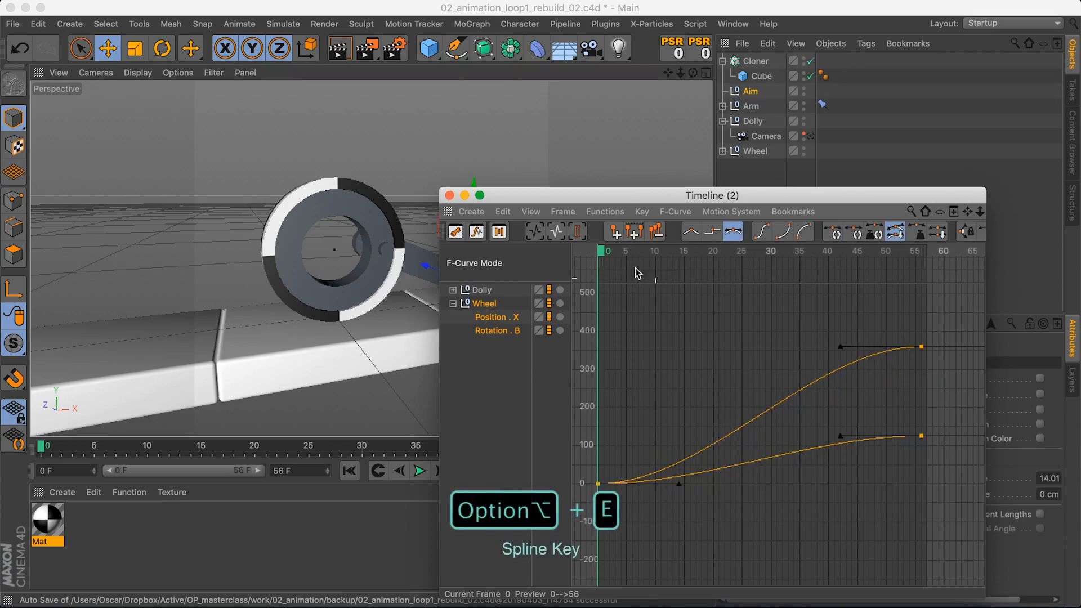
Play and scrub the animation through the scene camera to examine the wheel's eased rolling motion
left_click_drag(619, 204, 626, 200)
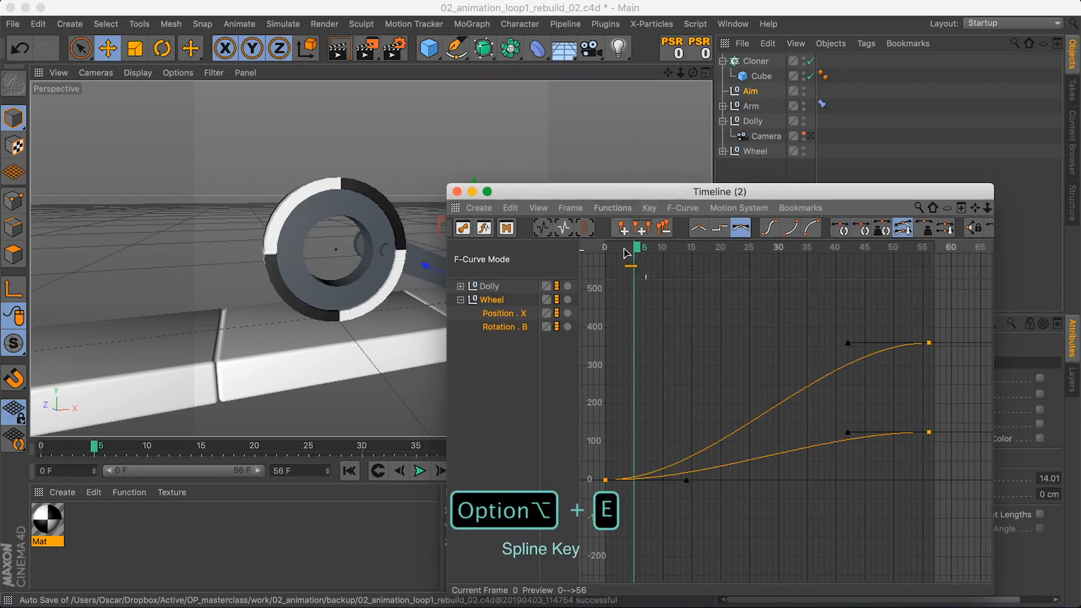
key("F8")
left_click_drag(632, 194, 770, 237)
left_click_drag(749, 290, 808, 307)
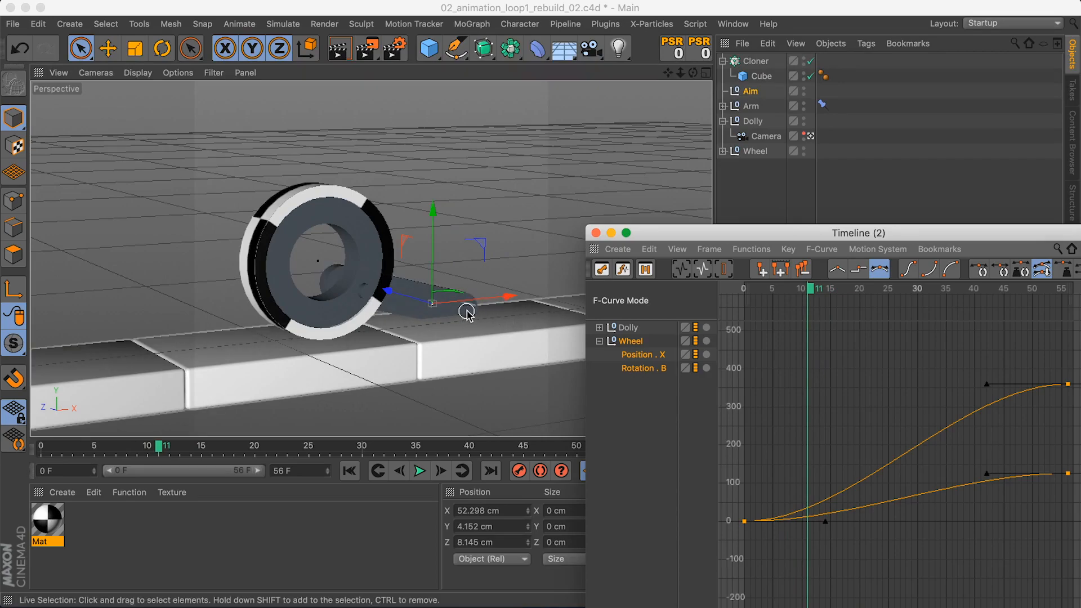
left_click(817, 290)
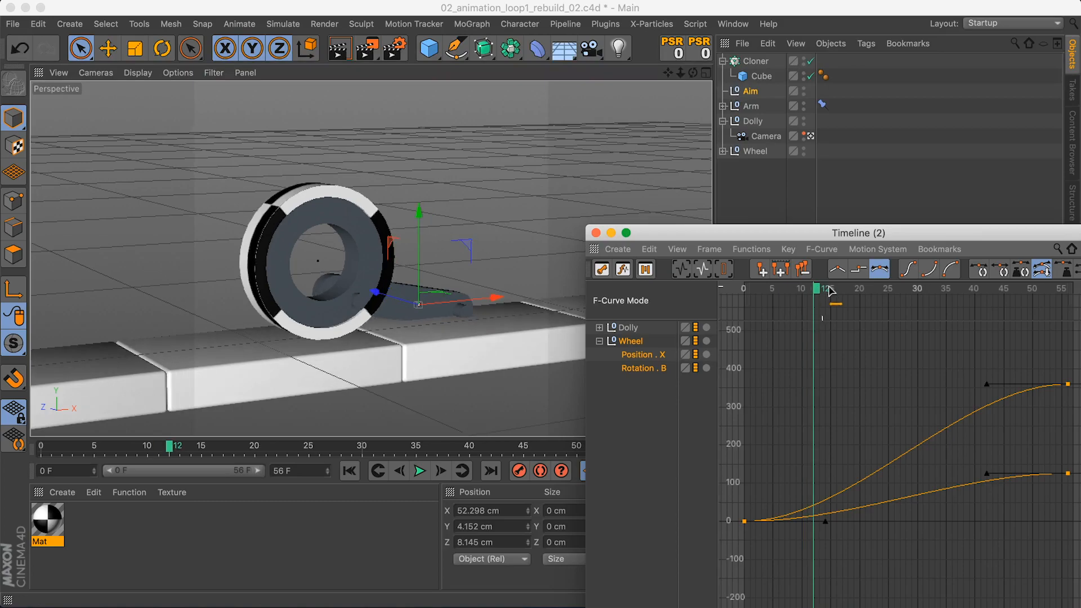
left_click_drag(830, 290, 1069, 303)
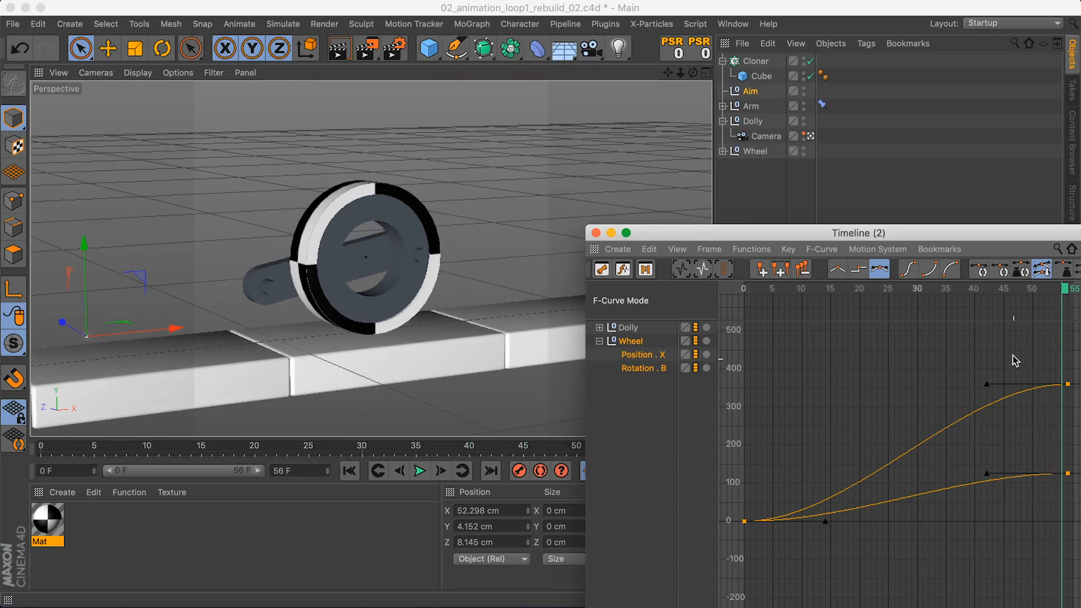
Add a key at frame 42 on both the Wheel's Rotation B and Position X curves
left_click_drag(1021, 359, 1075, 434)
left_click_drag(1023, 301, 991, 297)
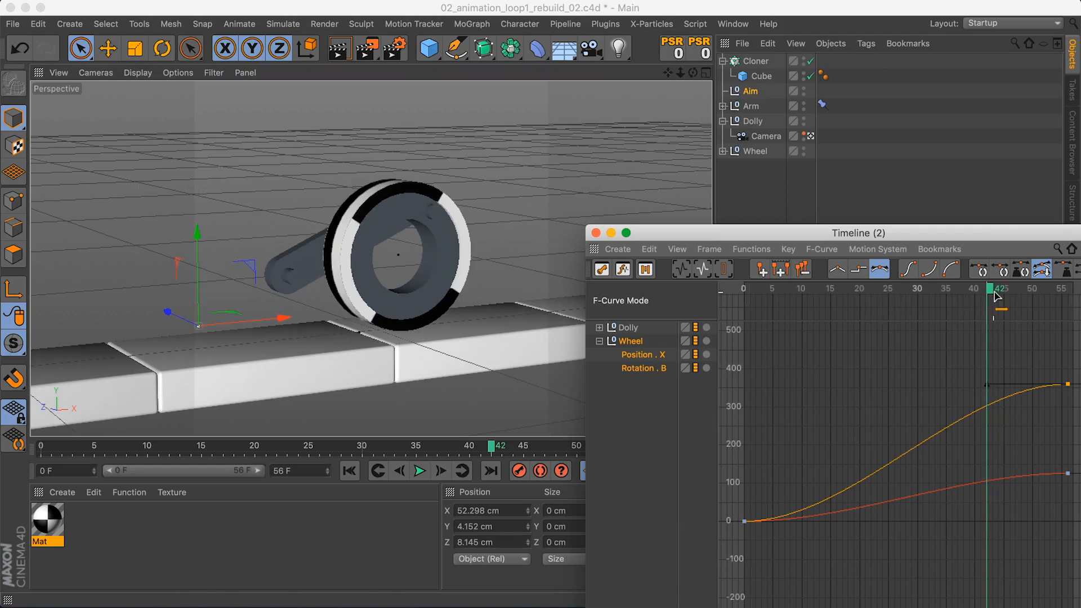
left_click(986, 406, "ctrl")
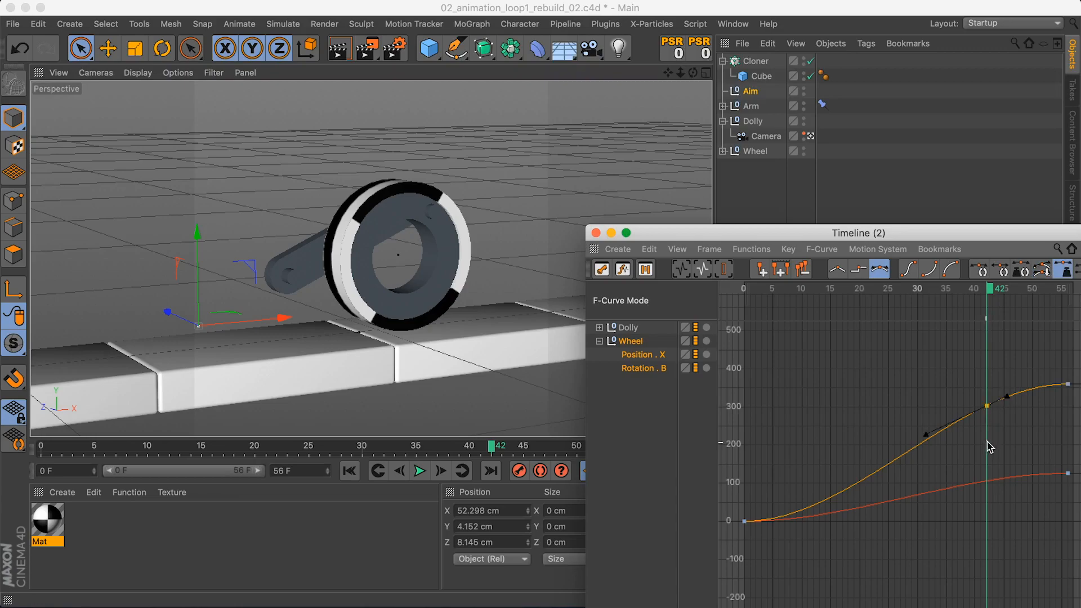
left_click(986, 482, "ctrl")
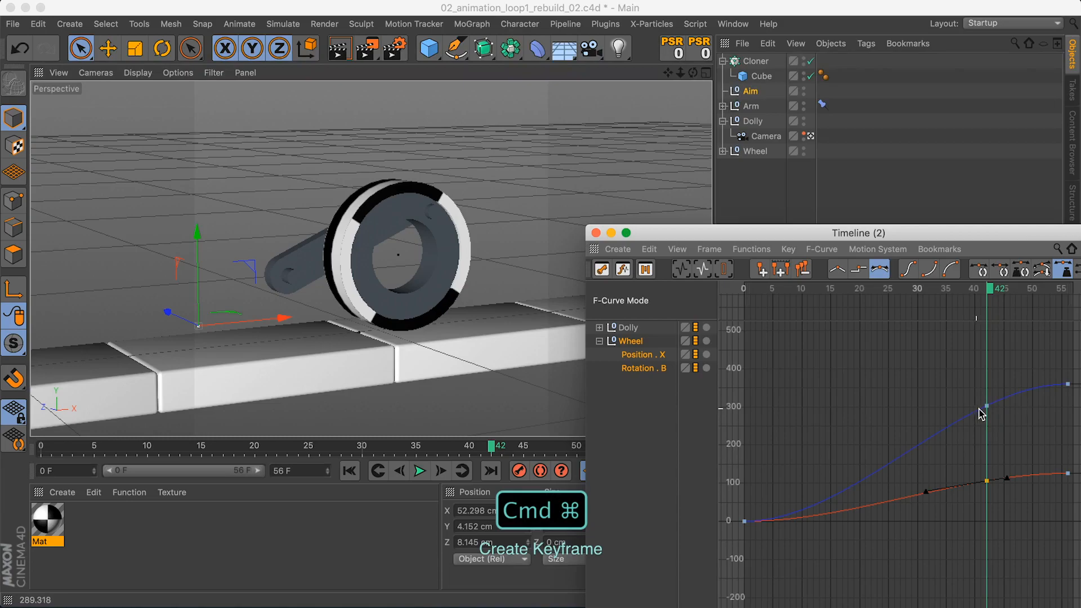
Set the Wheel's Rotation B key at frame 42 to 370 so the wheel overshoots its final rotation
left_click_drag(986, 406, 987, 387)
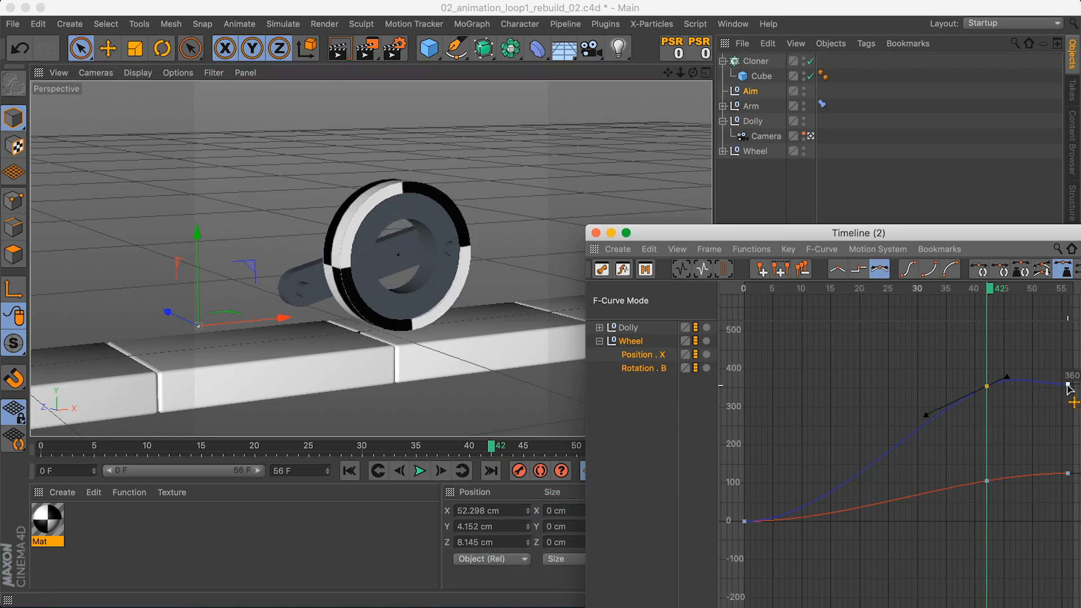
double_click(990, 391)
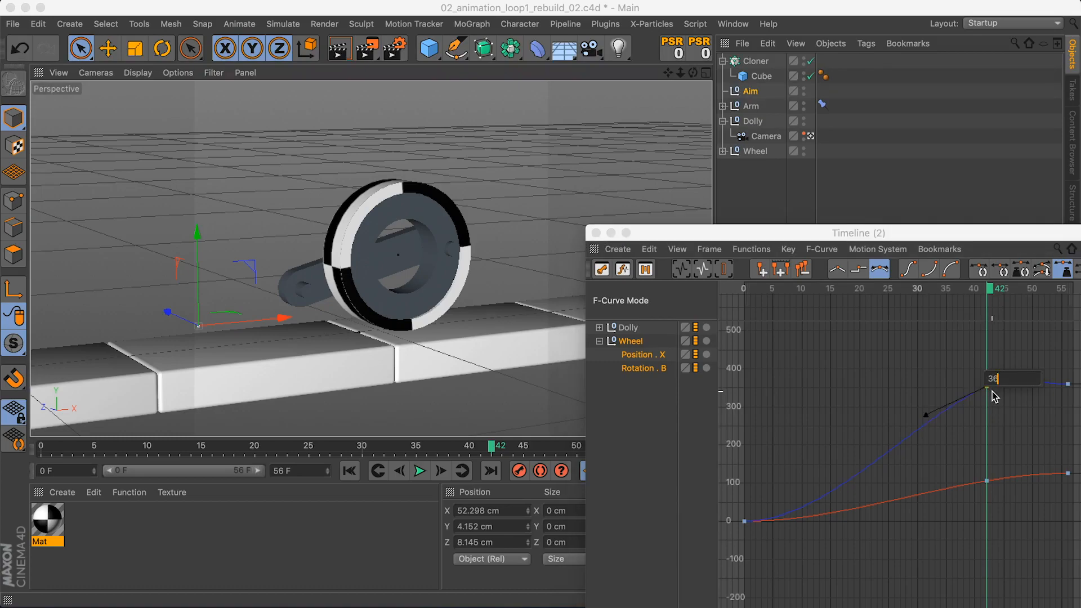
type("370")
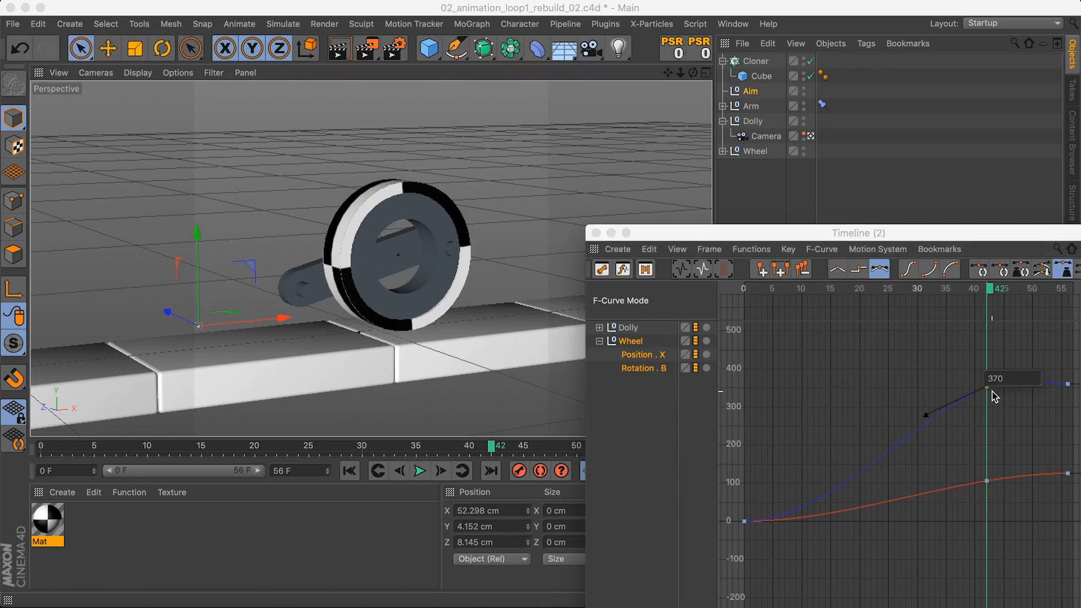
key("Return")
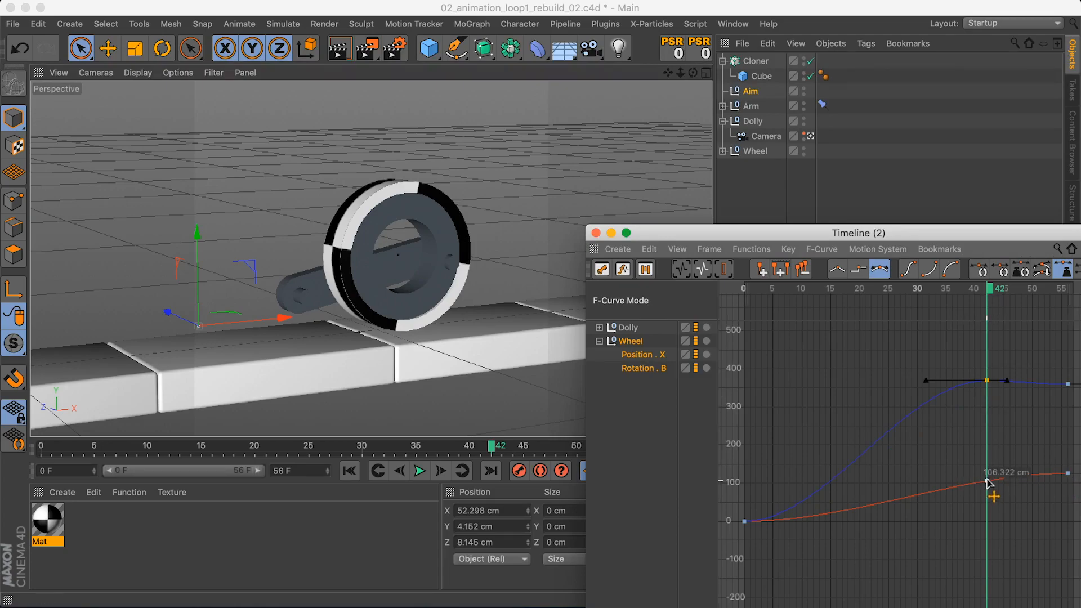
Raise the Wheel's Position X key at frame 42 and set its value to 128 cm
left_click_drag(987, 480, 989, 472)
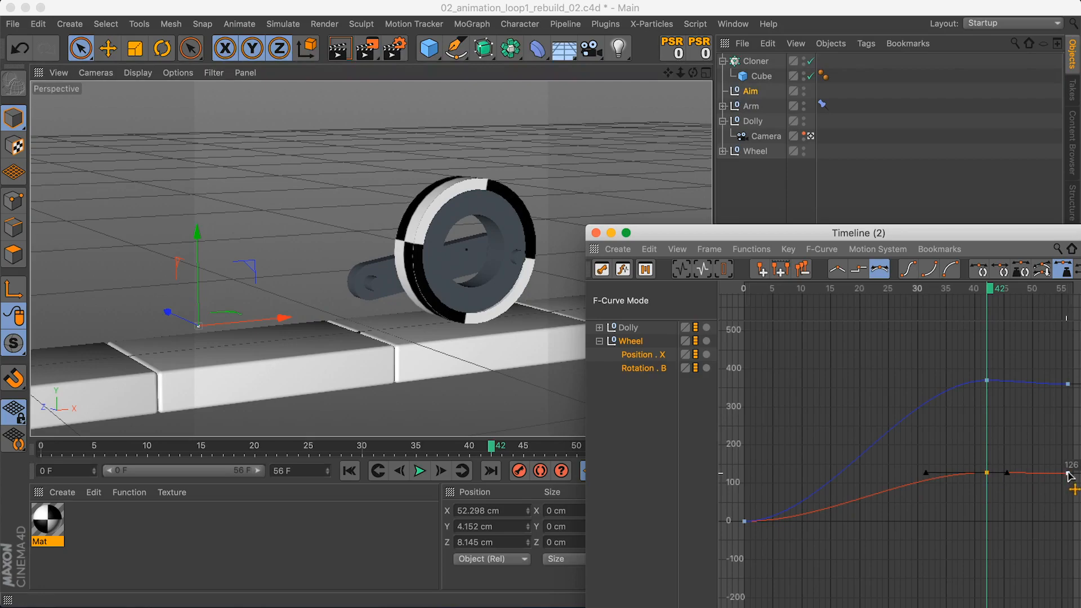
left_click(986, 472)
double_click(986, 473)
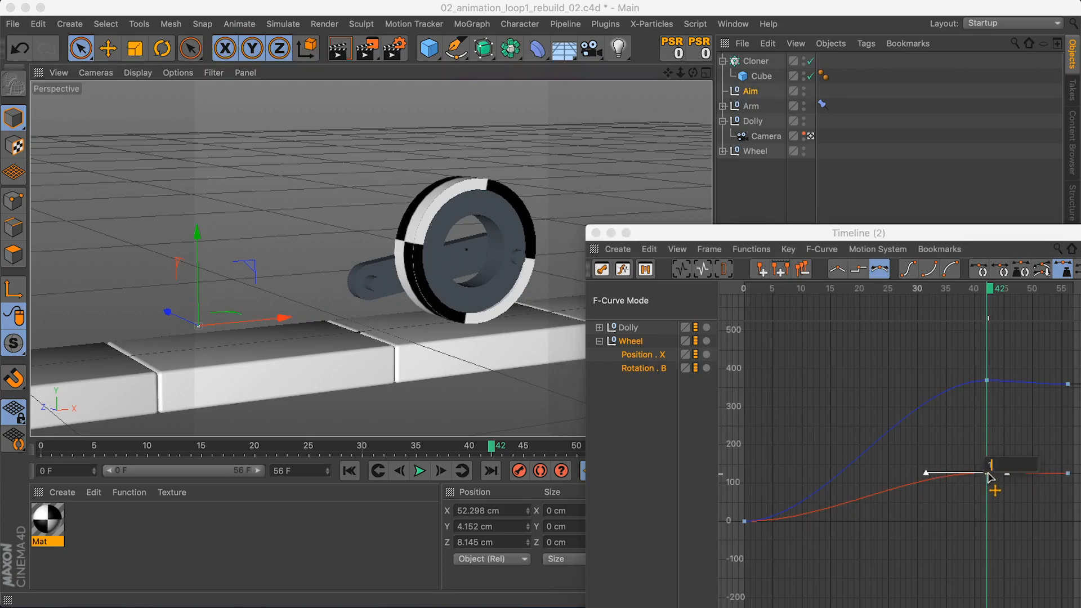
type("128")
key("Return")
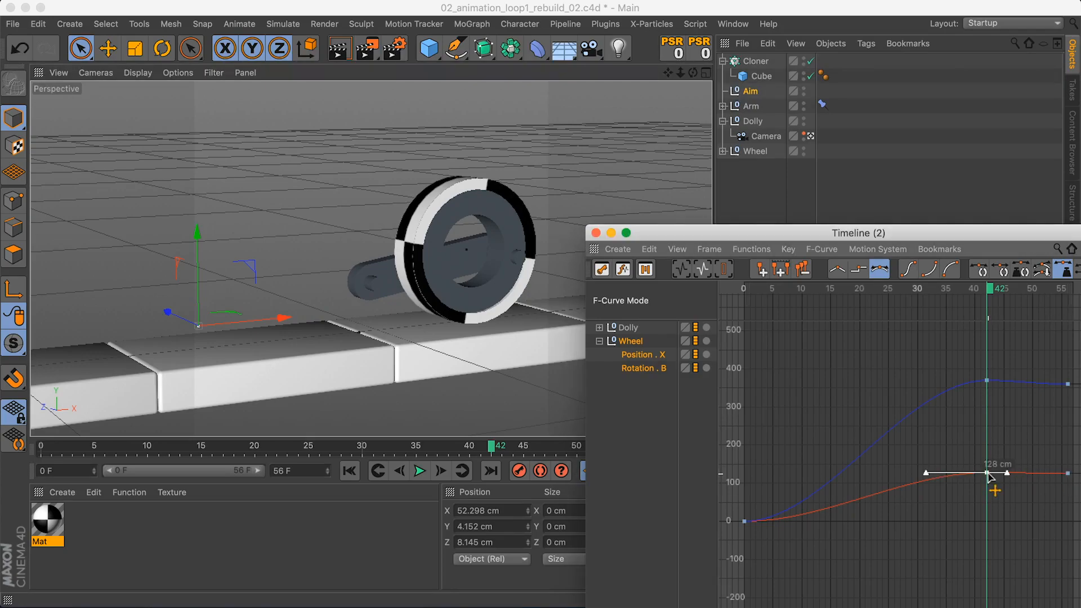
left_click(987, 380)
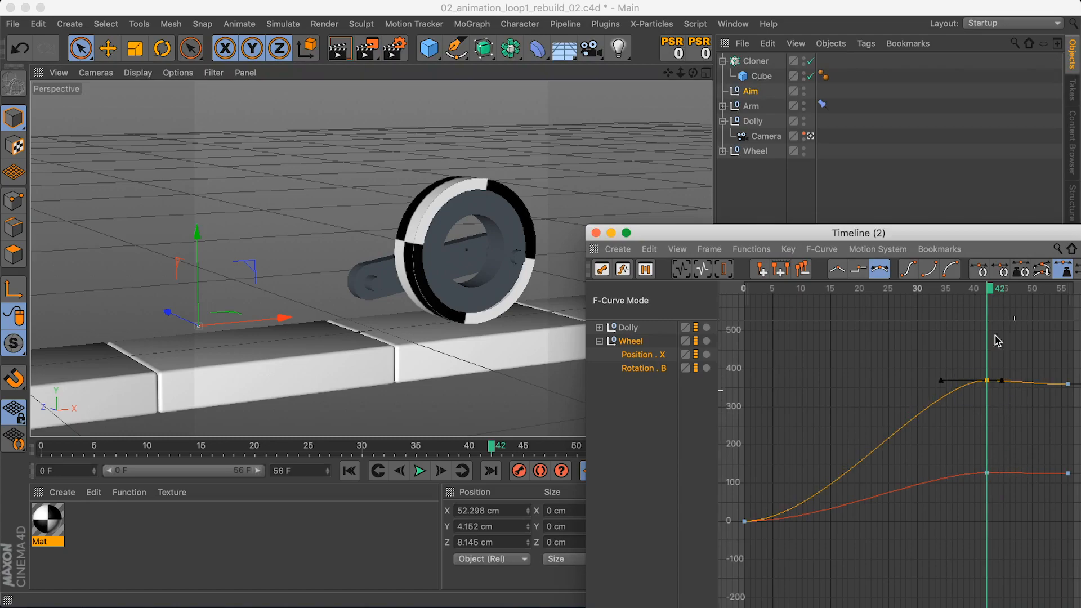
Return the animation to frame 0 and switch the viewport from the scene camera to the default view
left_click_drag(979, 289, 776, 292)
key("F8")
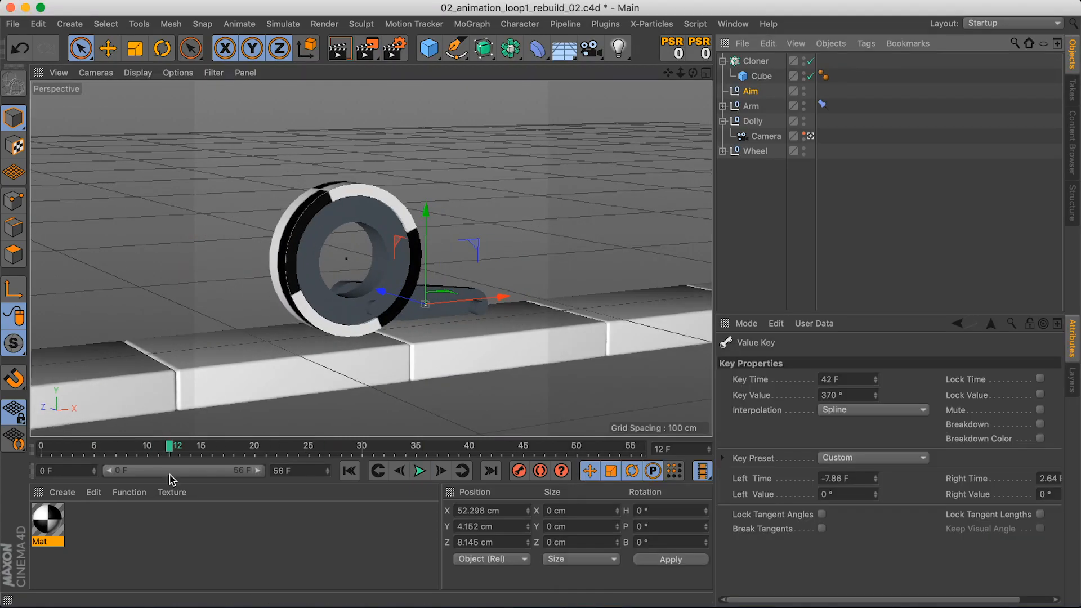
left_click_drag(172, 448, 41, 447)
mouse_move(497, 290)
left_mouse_down("alt")
mouse_move(529, 301)
mouse_move(516, 321)
mouse_move(517, 294)
mouse_move(498, 286)
left_mouse_up("alt")
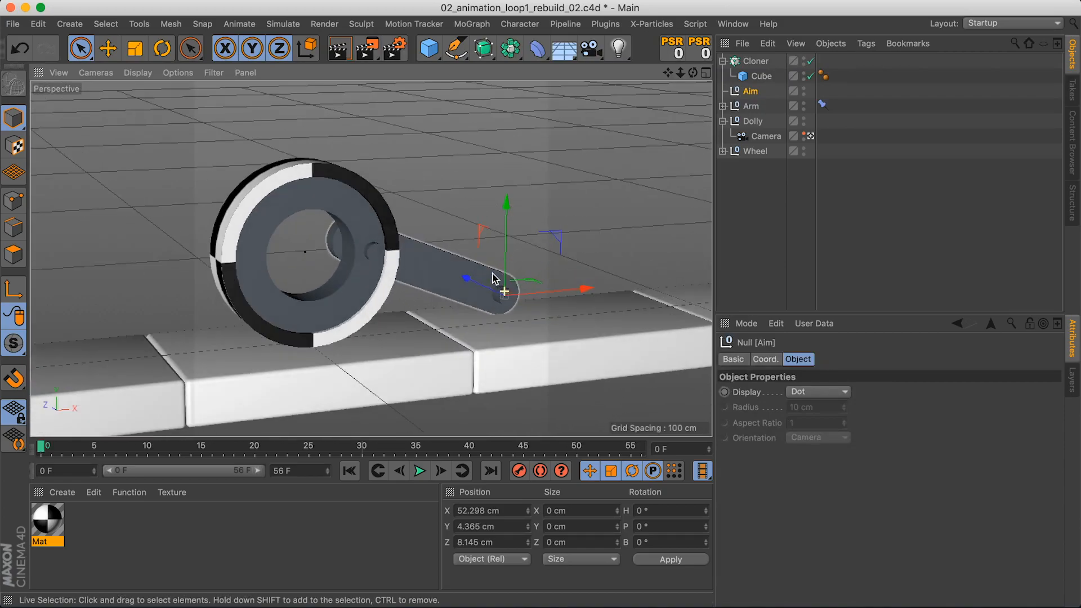
left_click(811, 136)
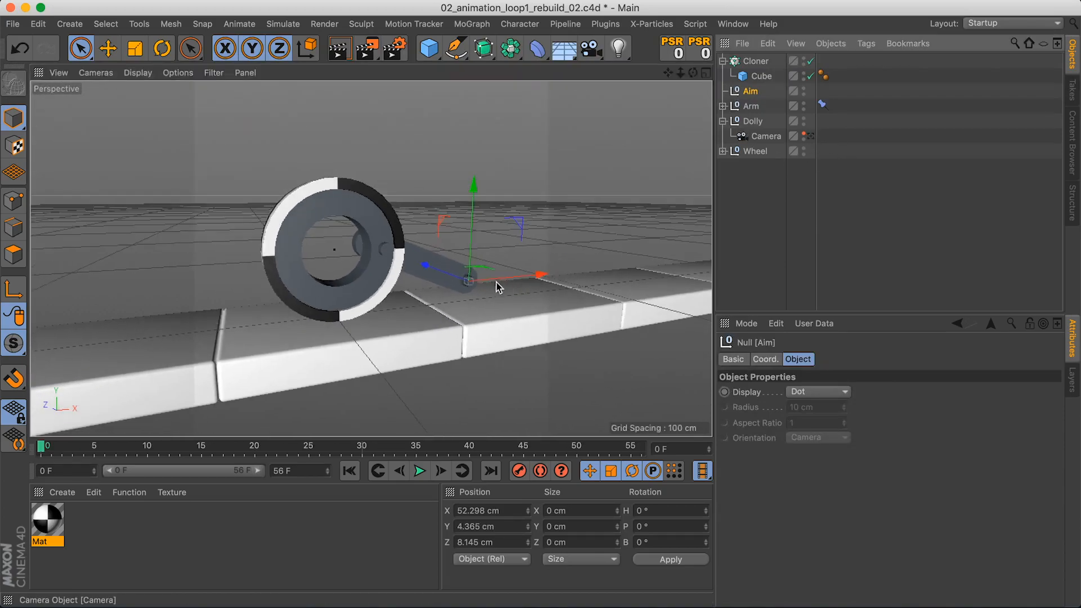
right_click_drag(459, 280, 515, 278, "alt")
mouse_move(516, 284)
left_mouse_down("alt")
mouse_move(490, 295)
mouse_move(514, 282)
left_mouse_up("alt")
mouse_move(514, 282)
right_mouse_down("alt")
mouse_move(466, 301)
mouse_move(517, 284)
right_mouse_up("alt")
left_click_drag(517, 284, 509, 271, "alt")
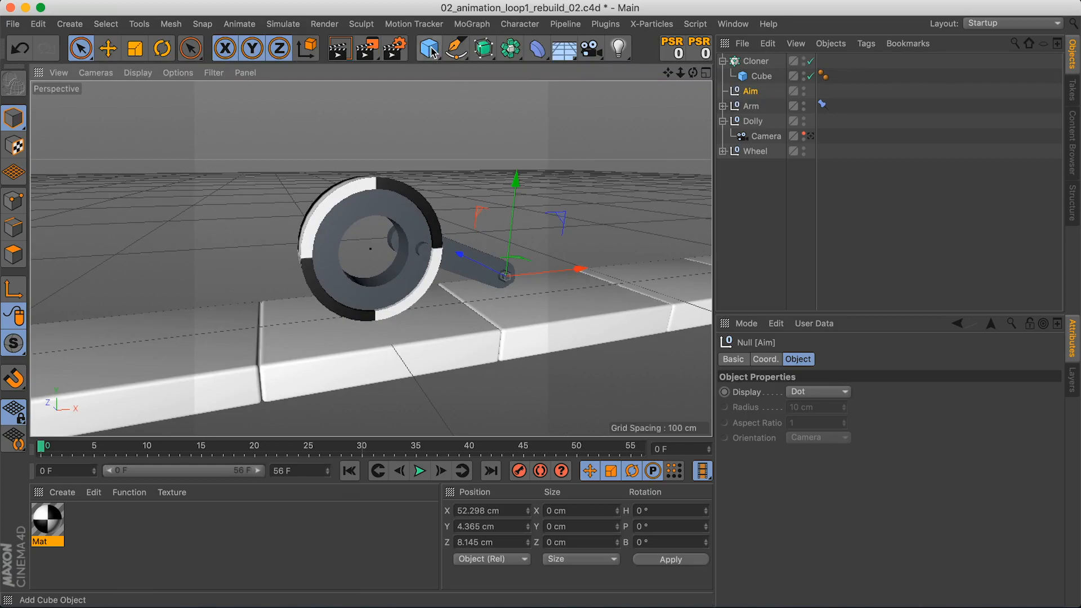
Add a cube primitive and flatten it to a Y size of 2 cm
left_click_drag(429, 48, 559, 70)
scroll(513, 176, "down", 3)
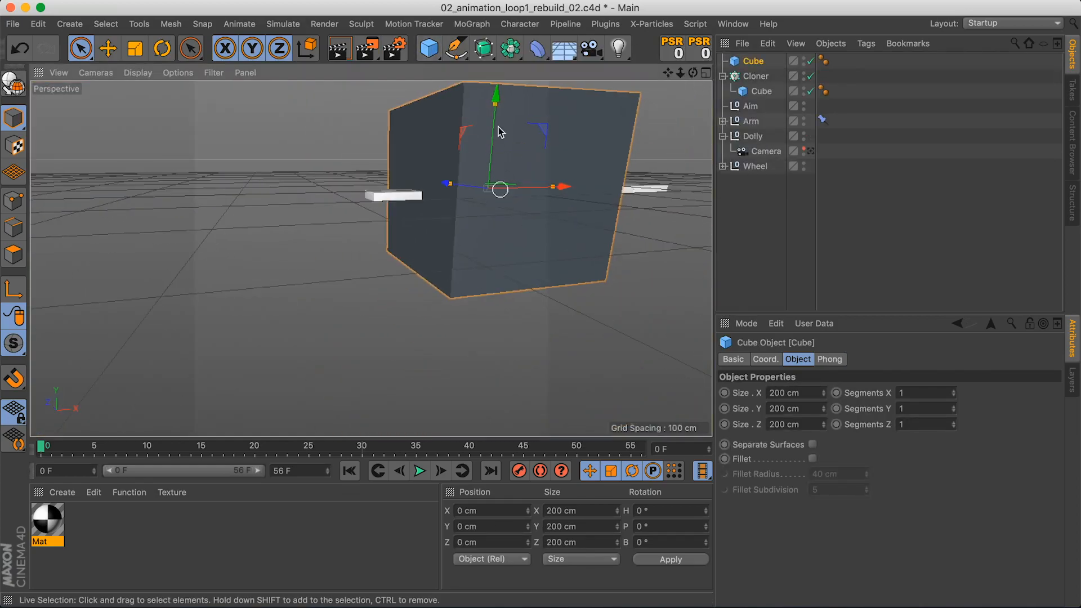
left_click_drag(496, 103, 490, 183)
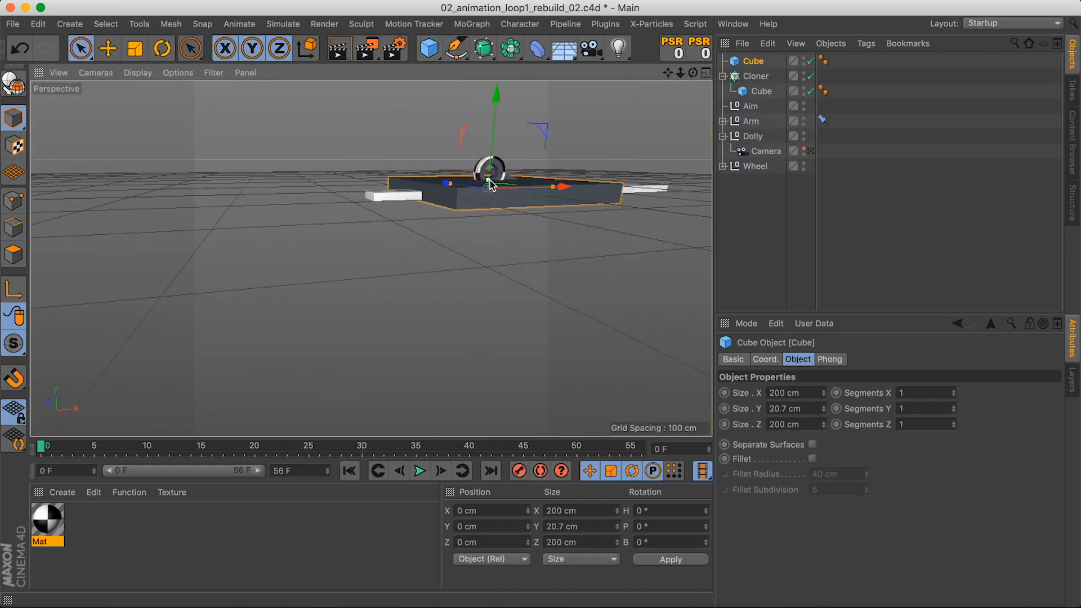
left_click(799, 409)
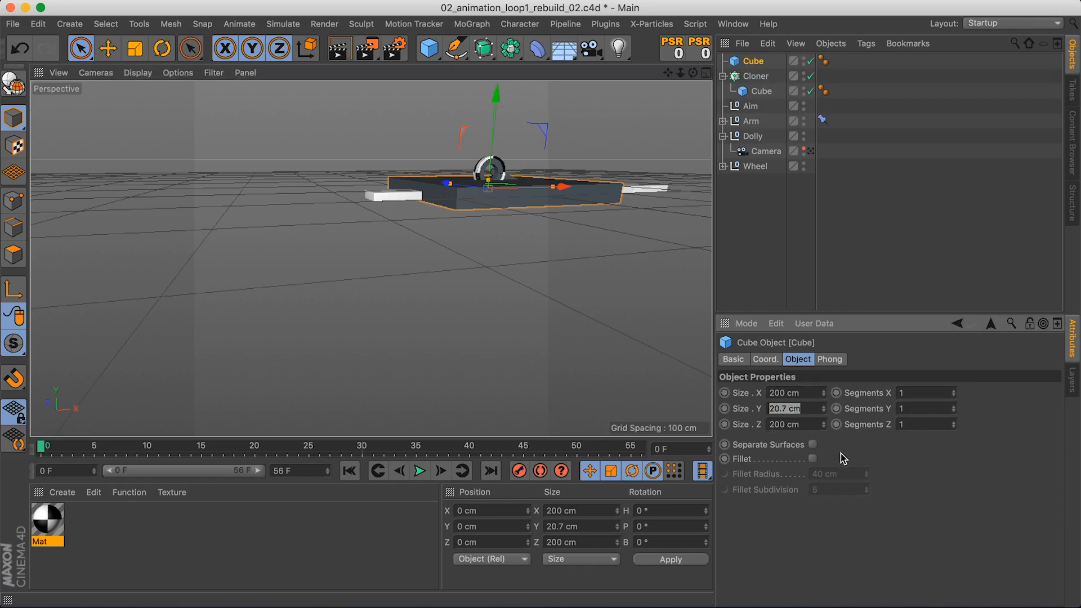
type("2")
key("Return")
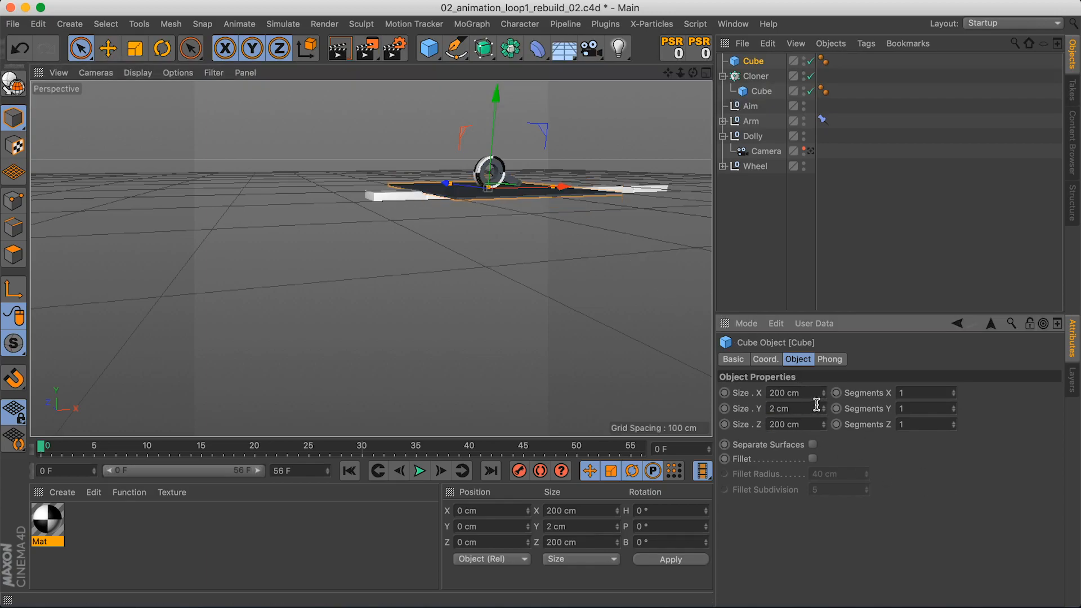
Set the new cube's X size to 20 cm and its Z size to 2 cm
left_click_drag(823, 396, 823, 395)
left_click(784, 393)
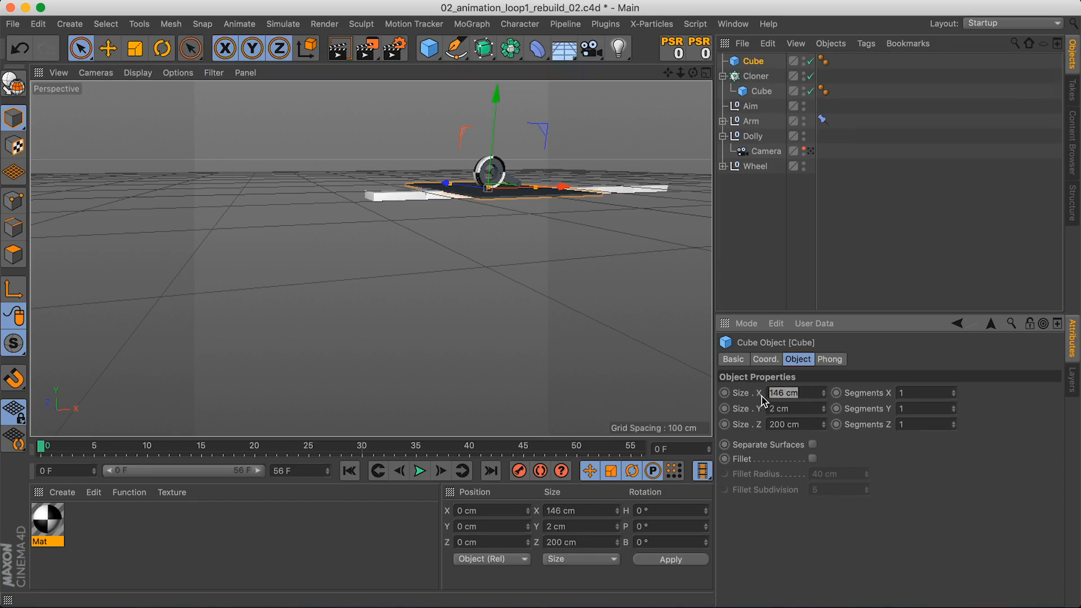
key("Tab")
key("Tab")
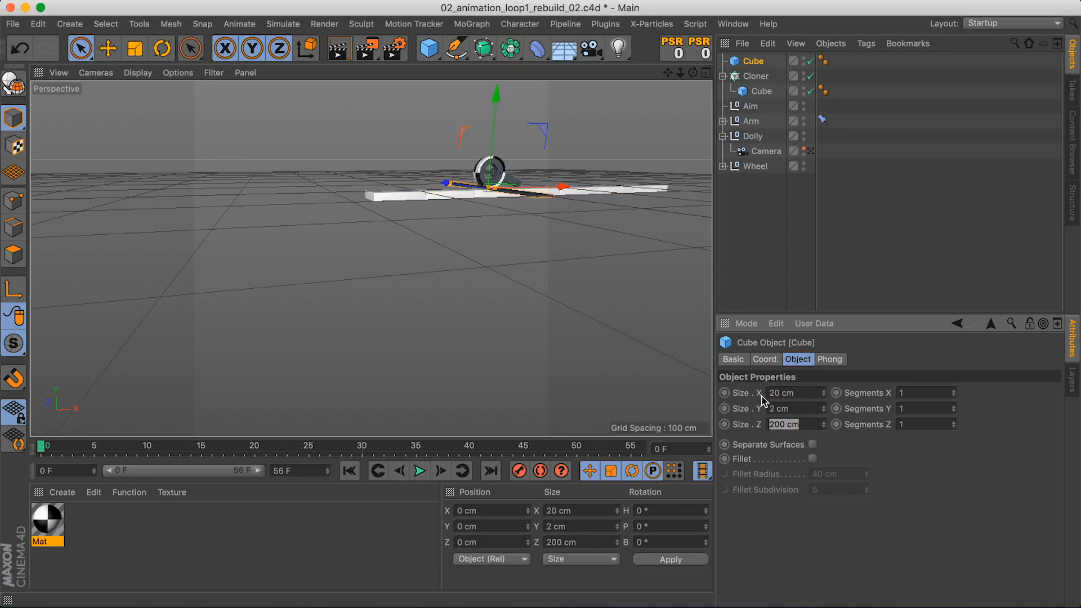
type("2")
key("Return")
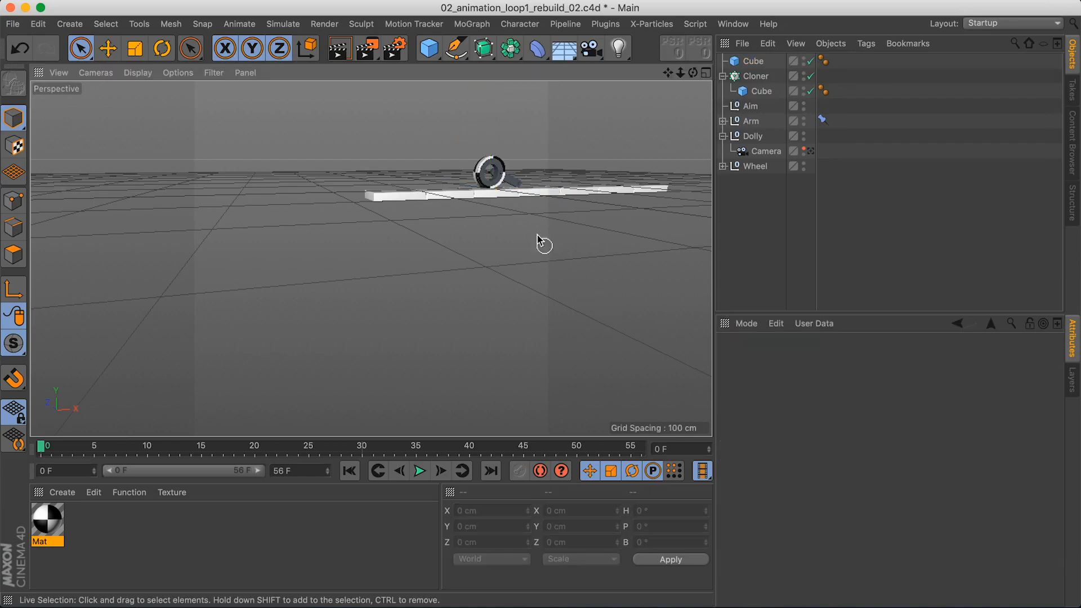
Move the thin cube beside the arm's lower end, to about X 57.5 cm and Y 3.7 cm
key("o")
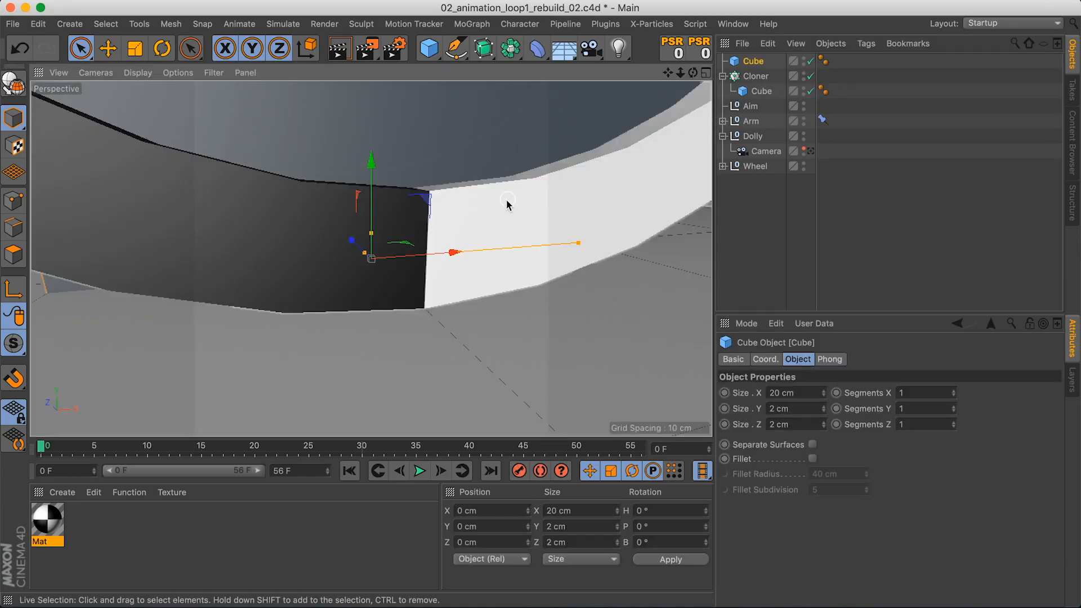
scroll(473, 239, "down", 5)
scroll(476, 238, "up", 2)
scroll(598, 230, "down", 5)
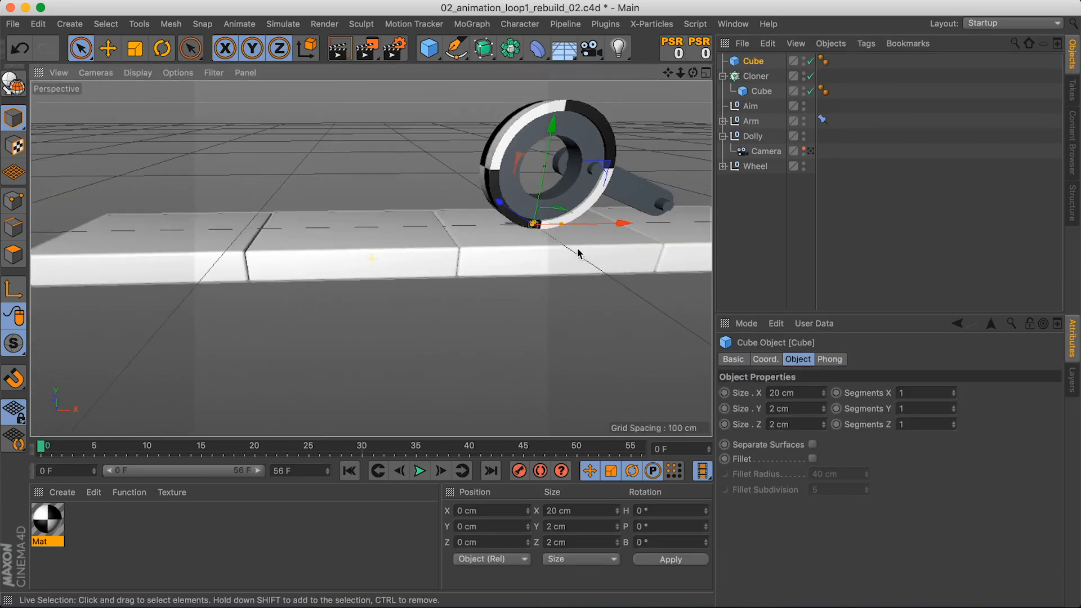
left_click_drag(495, 236, 574, 163)
right_click_drag(565, 208, 626, 208, "alt")
left_click_drag(566, 251, 569, 294, "alt")
right_click_drag(569, 294, 563, 304, "alt")
left_click_drag(562, 307, 571, 283, "alt")
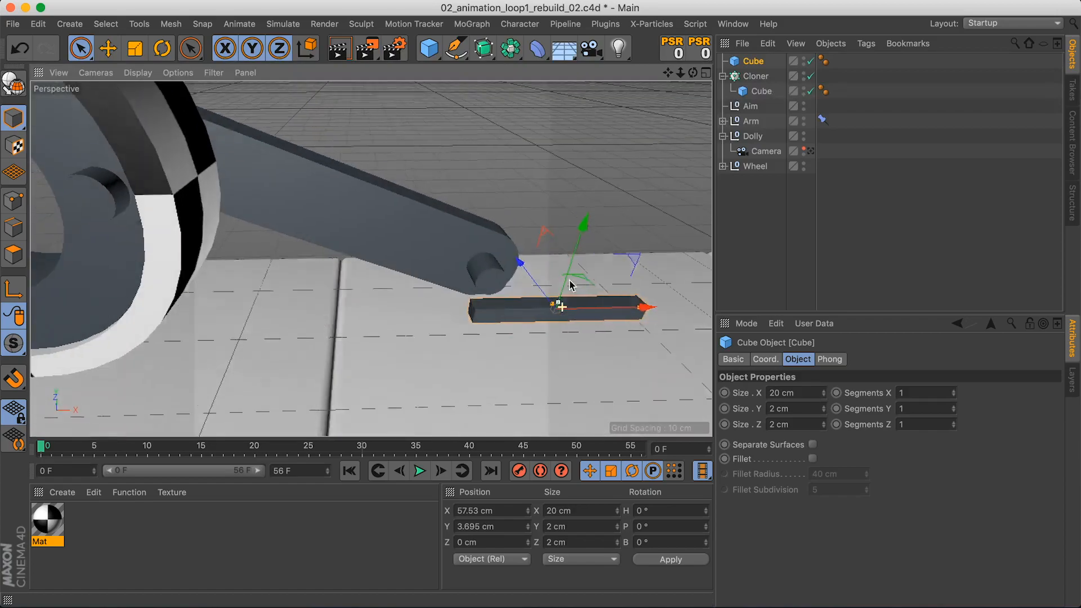
right_click_drag(570, 283, 566, 316, "alt")
middle_click_drag(567, 315, 546, 288, "alt")
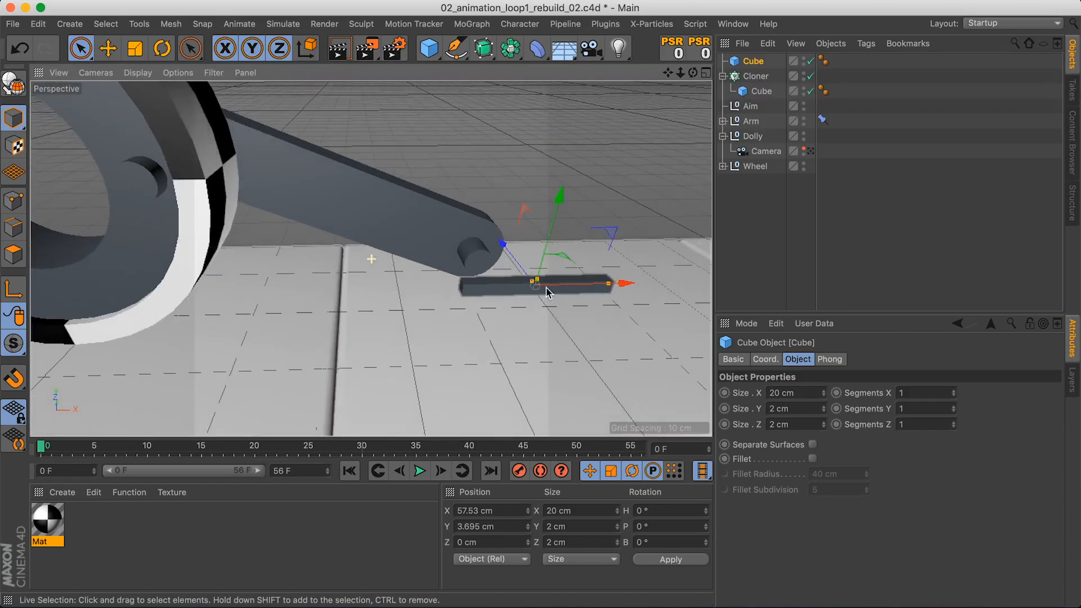
Add a Bend deformer as a child of the thin cube and fit it to its parent
left_click(538, 49)
left_click(585, 68)
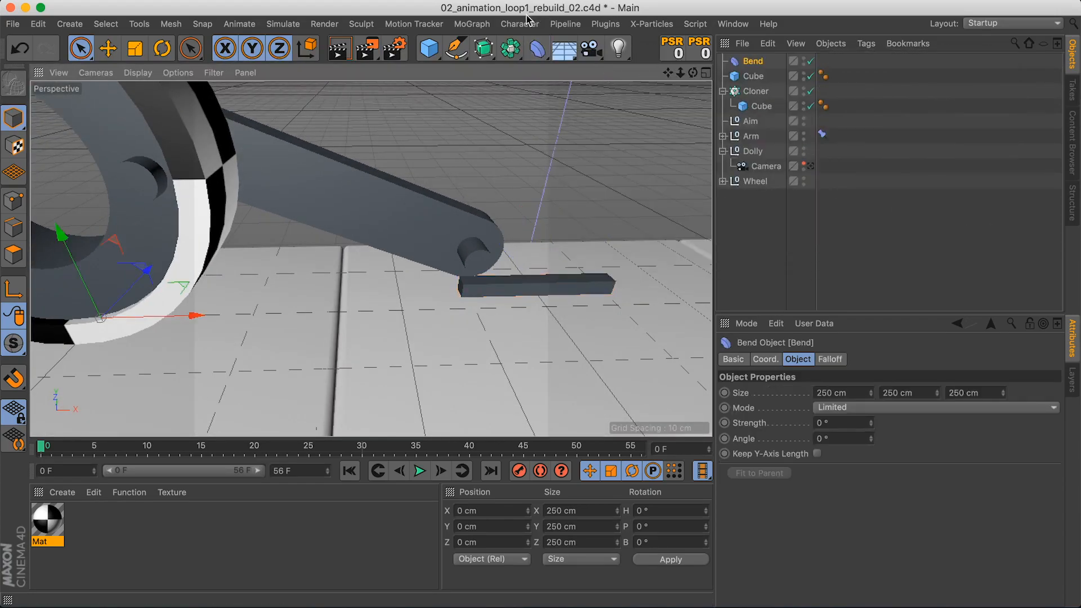
left_click_drag(752, 60, 761, 79)
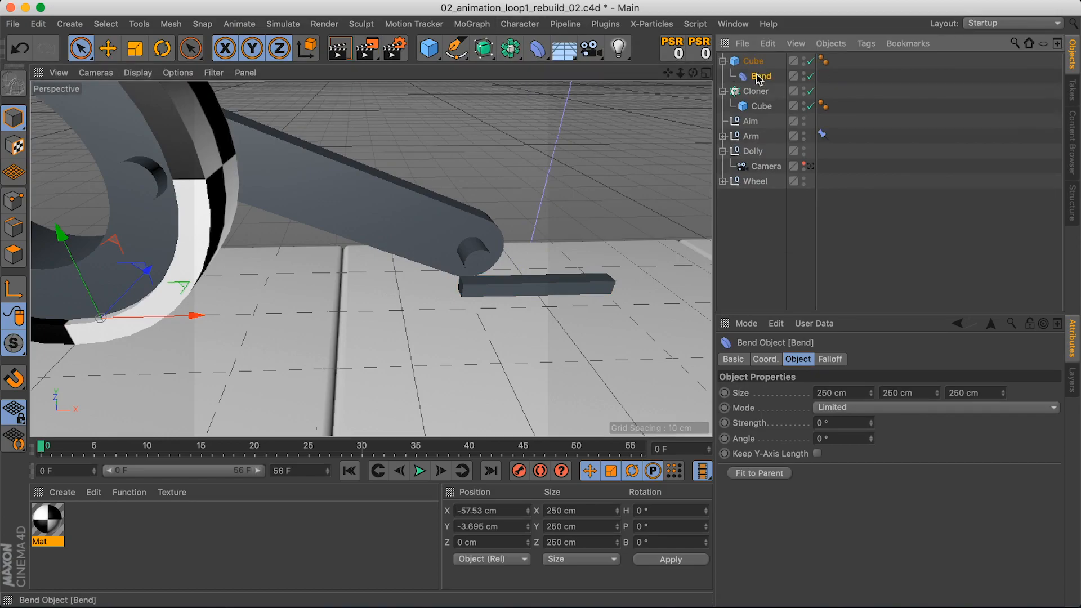
left_click(754, 474)
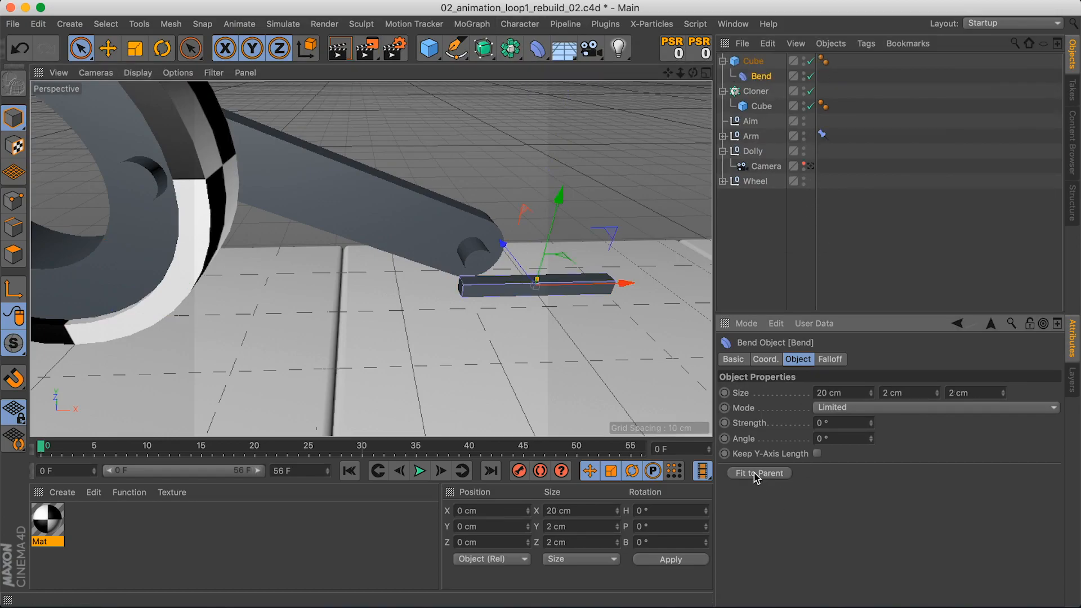
Raise the Bend strength to 57° and rotate the deformer to a bank angle of -60°
mouse_move(871, 424)
left_mouse_down()
mouse_move(901, 424)
mouse_move(872, 431)
left_mouse_up()
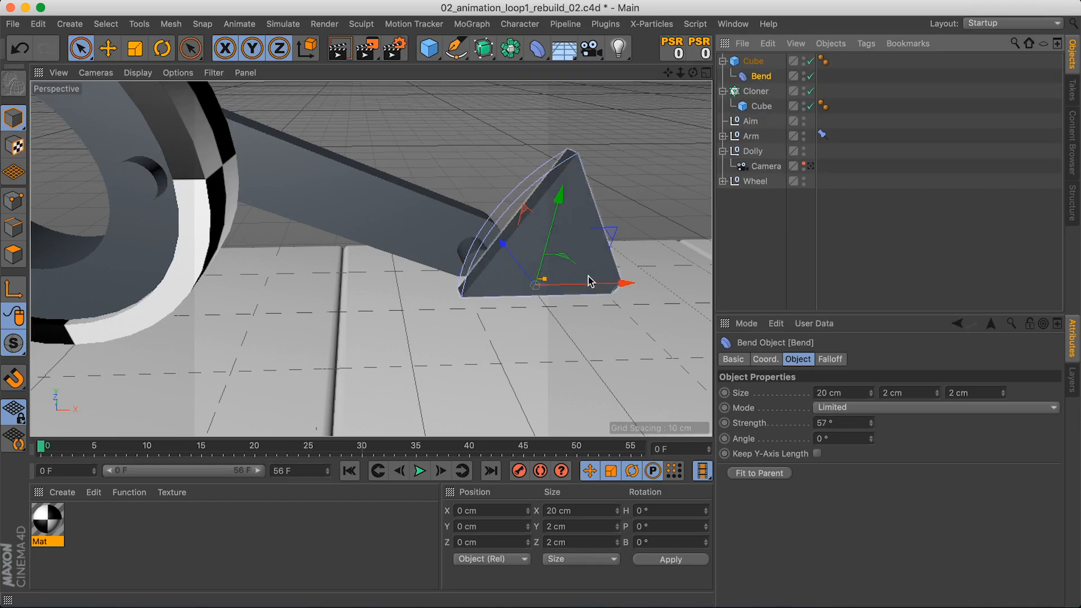
left_click_drag(586, 280, 515, 273, "alt")
left_click(765, 78)
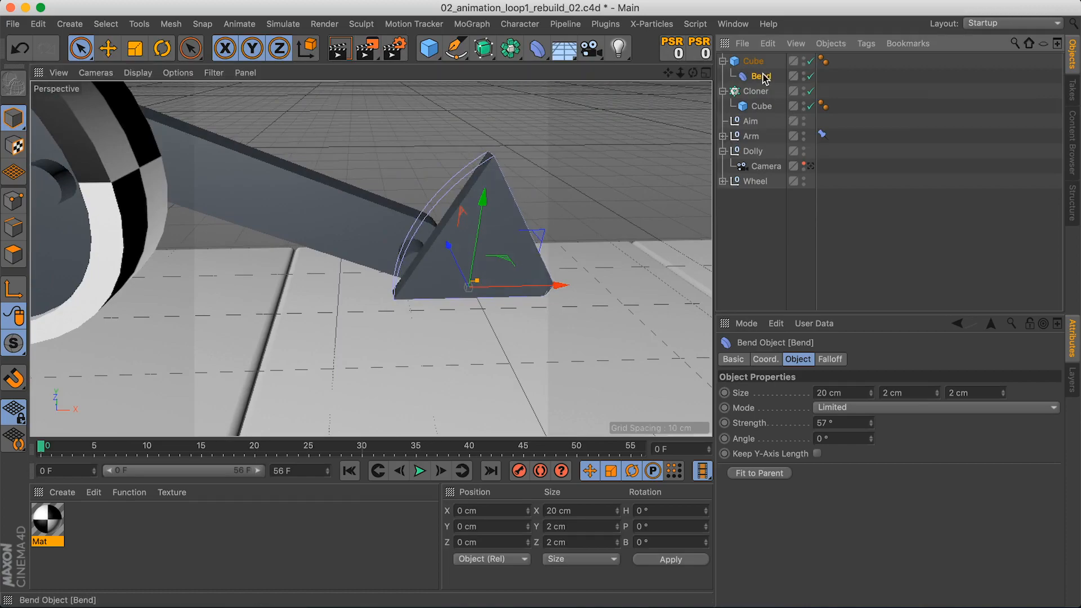
key("r")
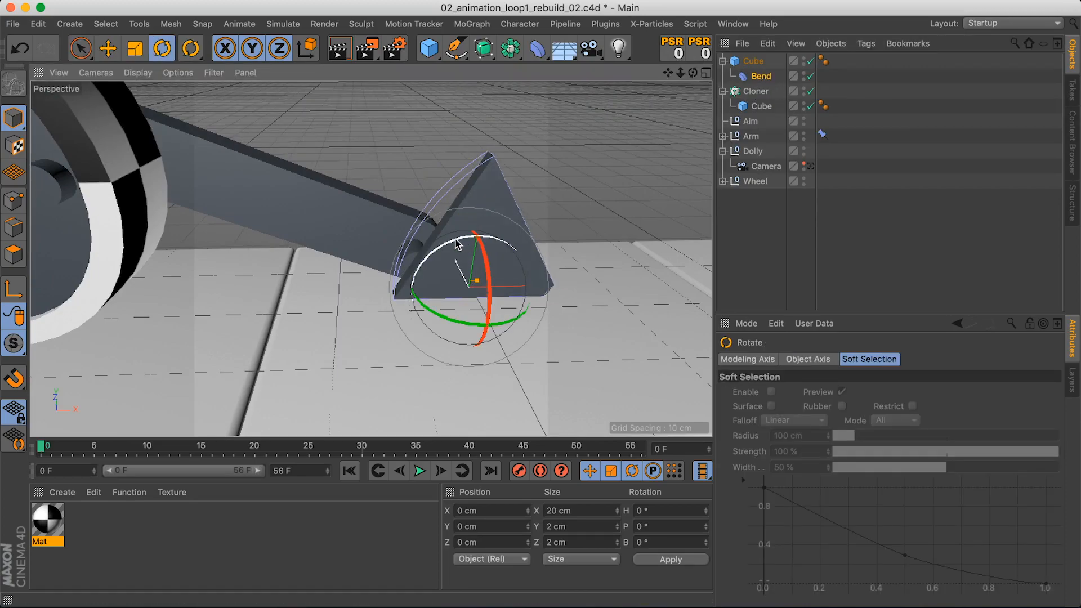
left_click_drag(457, 242, 438, 267)
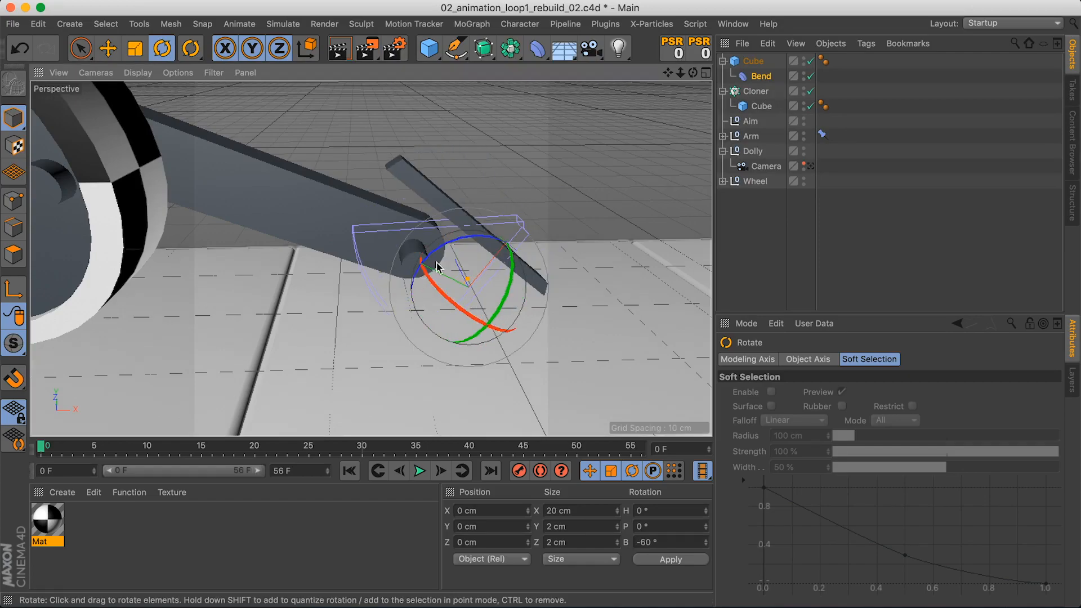
Set the thin cube's X segments to 20 so it can bend smoothly
left_click(753, 61)
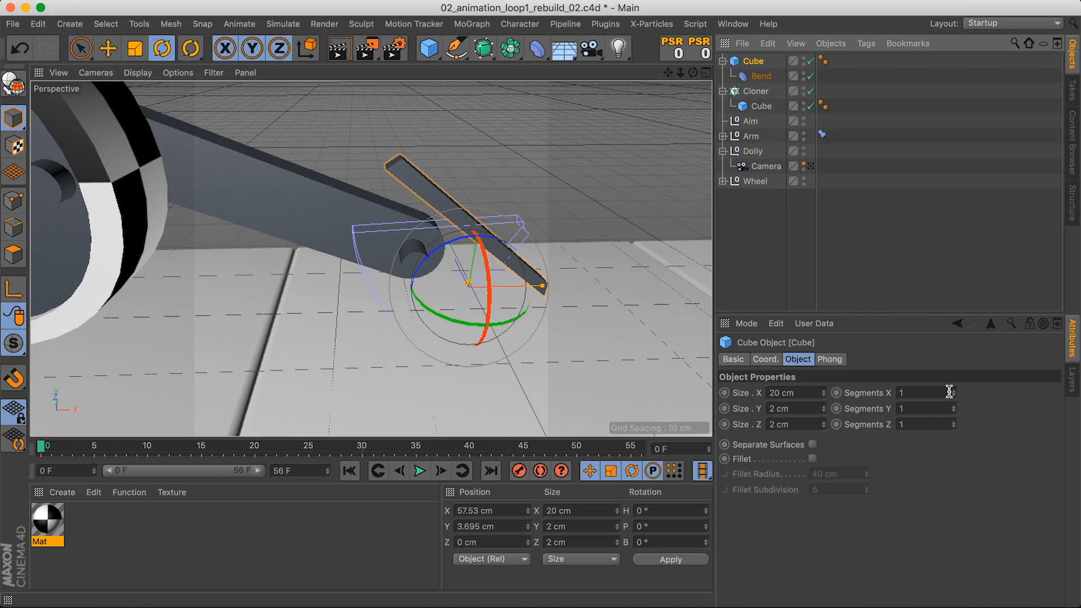
left_click_drag(948, 393, 902, 392)
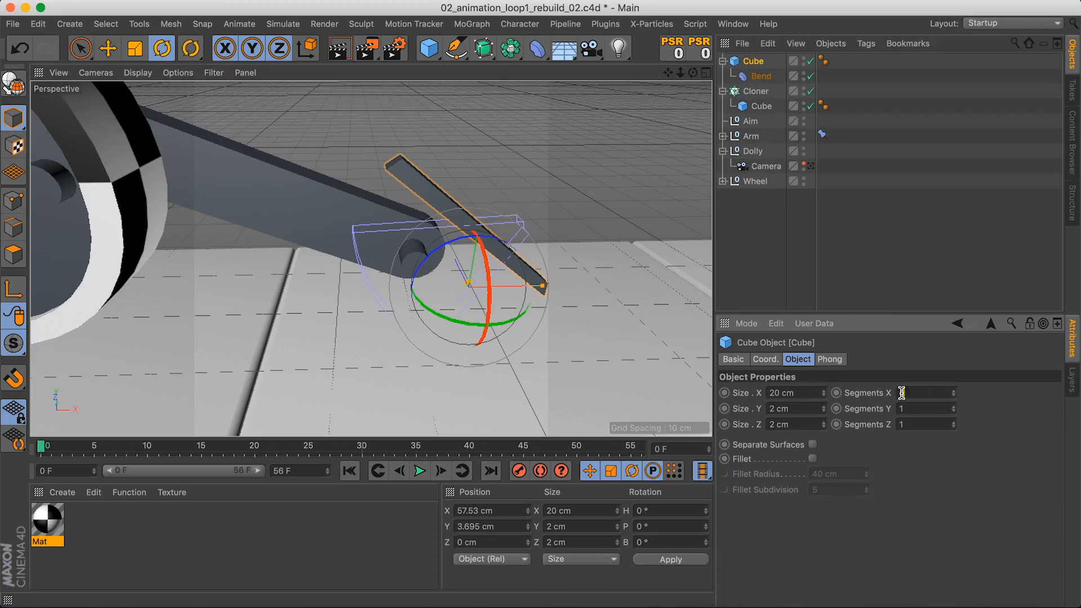
left_click(989, 432)
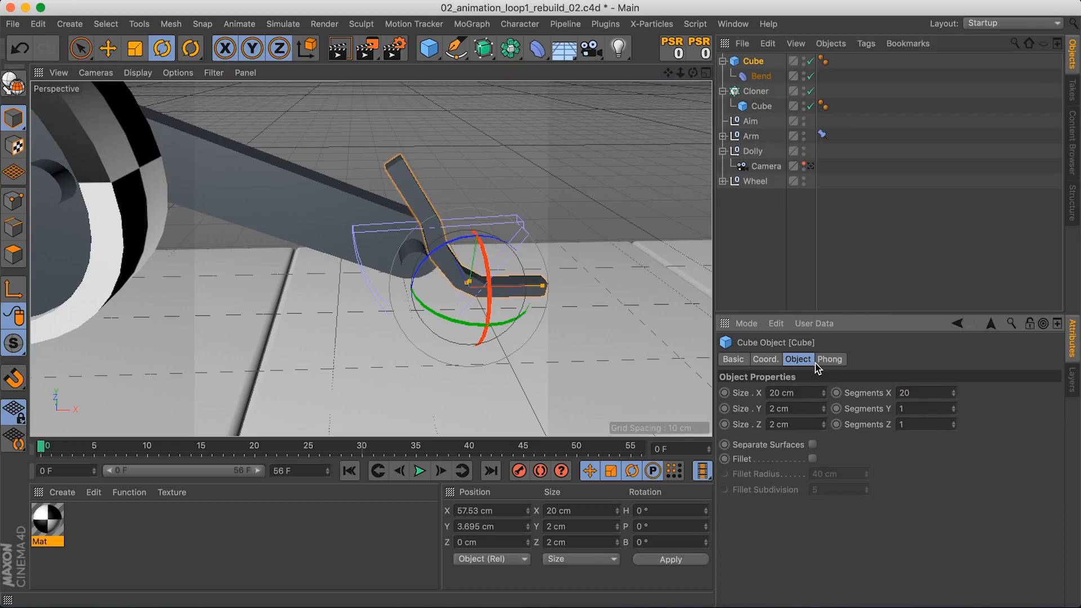
Set the Bend deformer's bank rotation to -90°
left_click(765, 77)
left_click(774, 361)
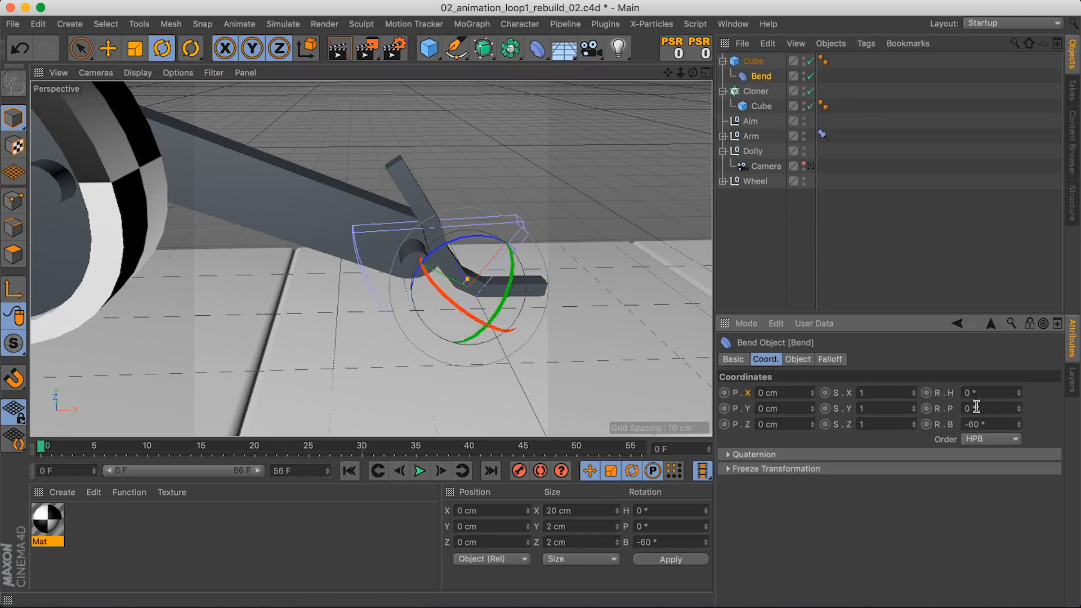
type("-90")
key("Return")
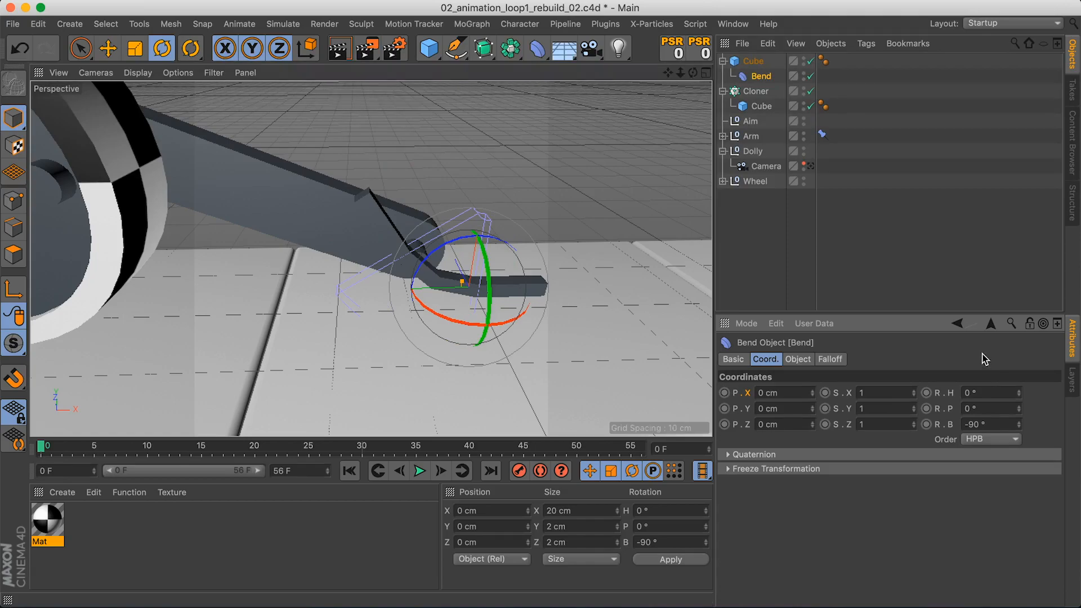
Set the Bend strength to 90° and enable Keep Y-Axis Length
left_click(799, 359)
left_click_drag(873, 424, 873, 419)
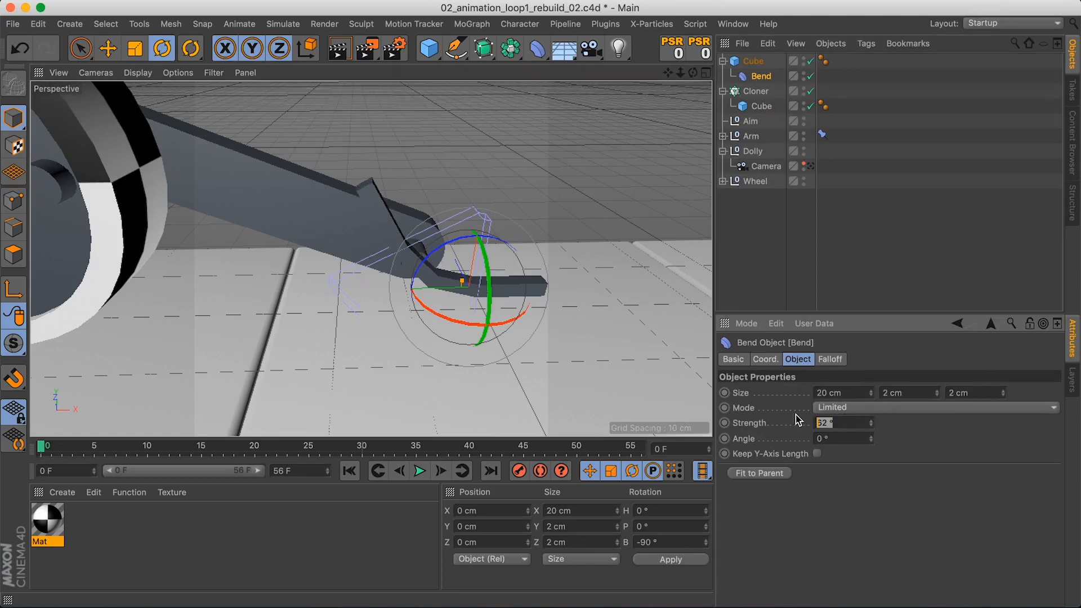
key("Return")
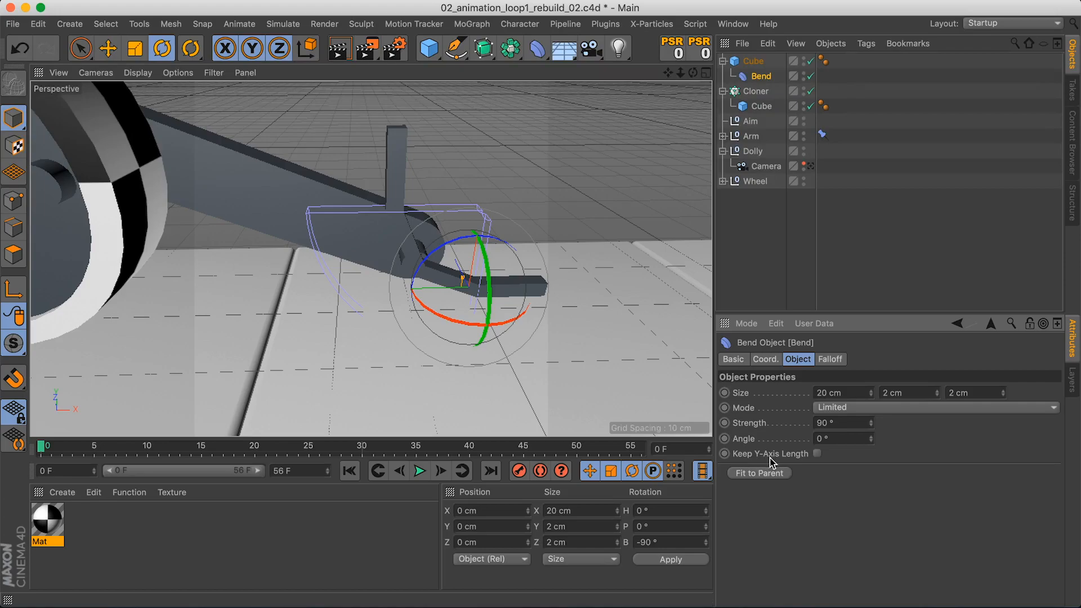
left_click(817, 454)
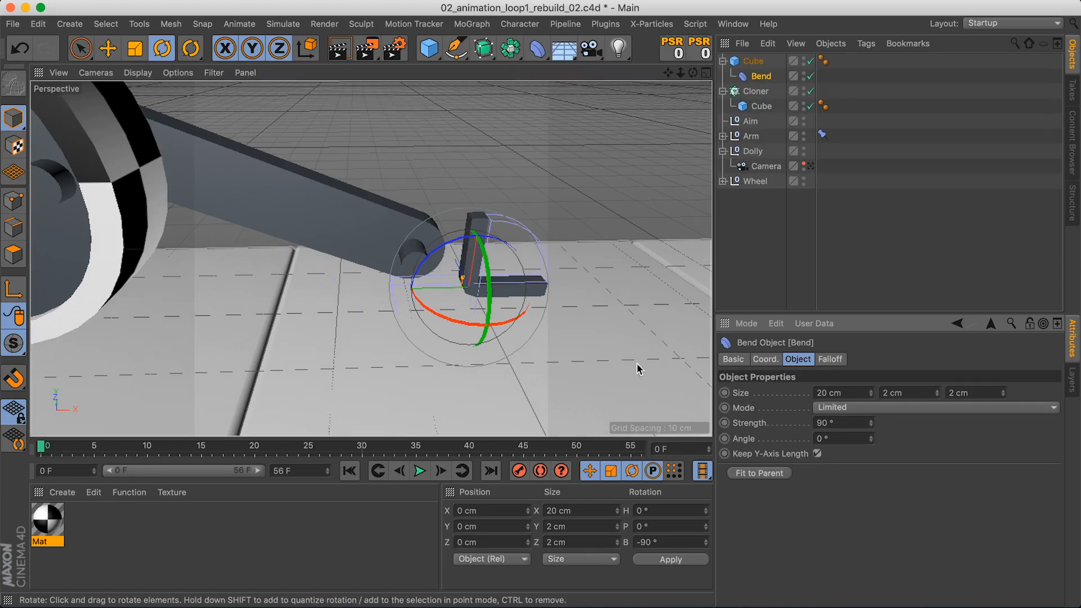
Set the Bend deformer's size to 2 cm in X and 5 cm in Y
left_click_drag(869, 389, 871, 393)
left_click_drag(936, 396, 938, 397)
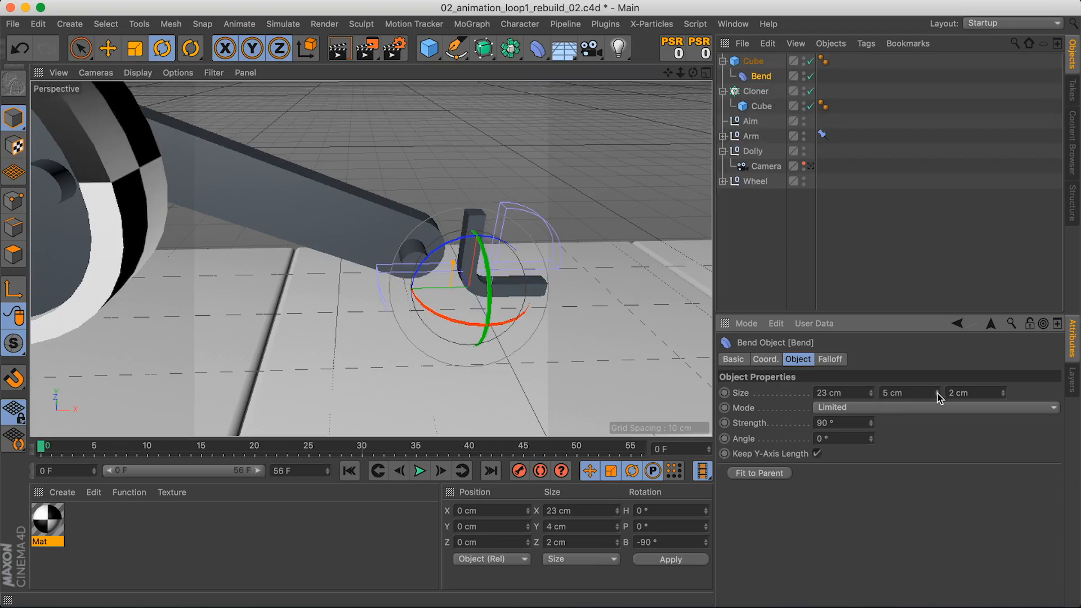
left_click_drag(870, 395, 870, 397)
key("Return")
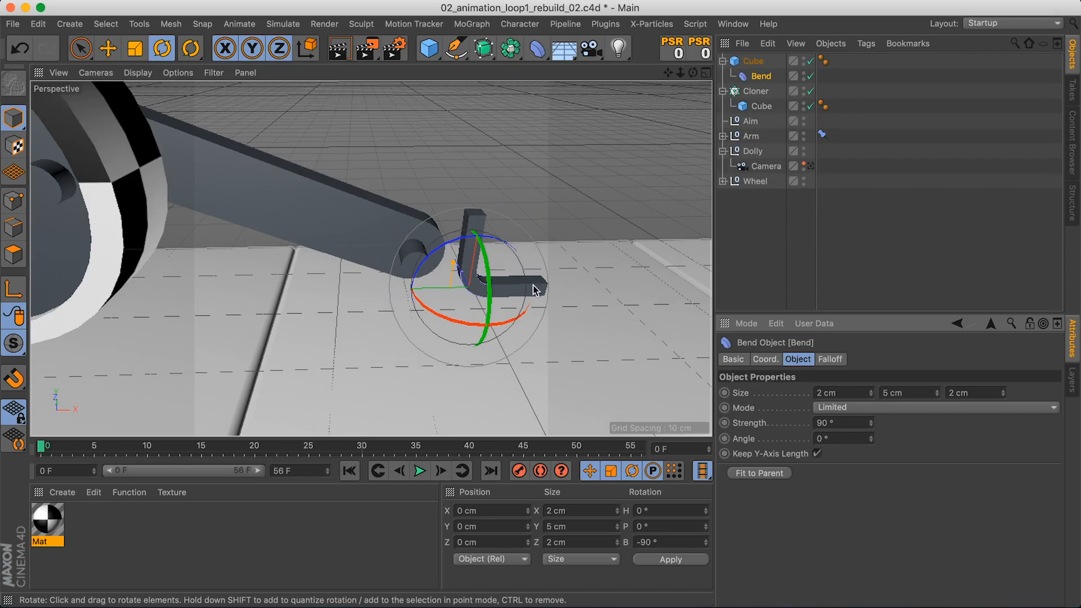
Move the Bend deformer along the cube so the bracket's upright leg becomes shorter
scroll(516, 269, "up", 8)
key("e")
left_click_drag(399, 313, 433, 264)
scroll(385, 312, "down", 8)
Lower the bent cube to a Y position of 1 cm so it rests on the track surface
left_click(757, 61)
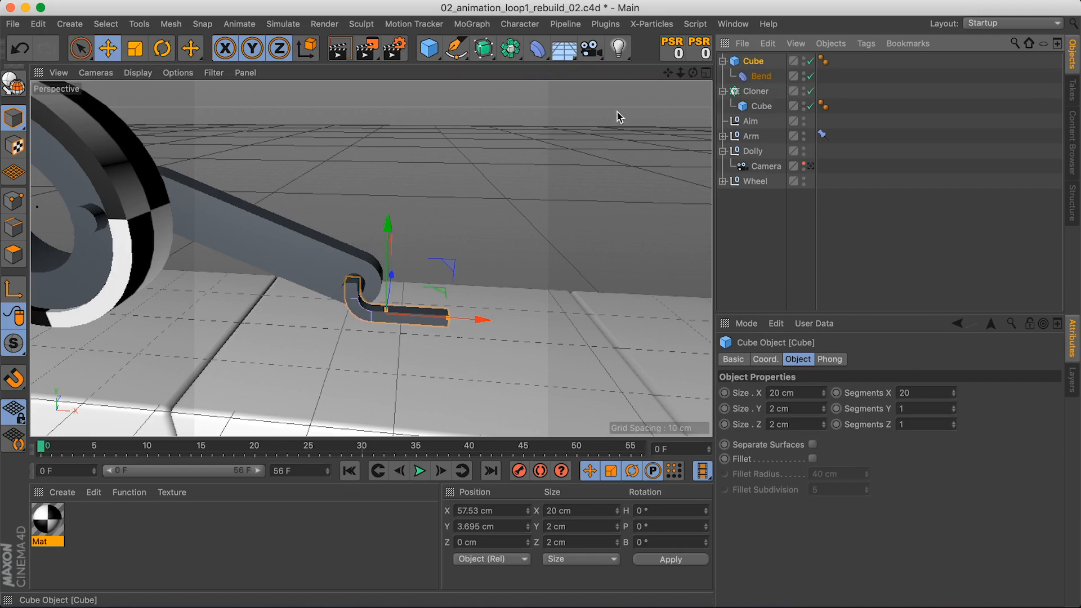
left_click_drag(380, 316, 213, 307, "alt")
left_click(766, 359)
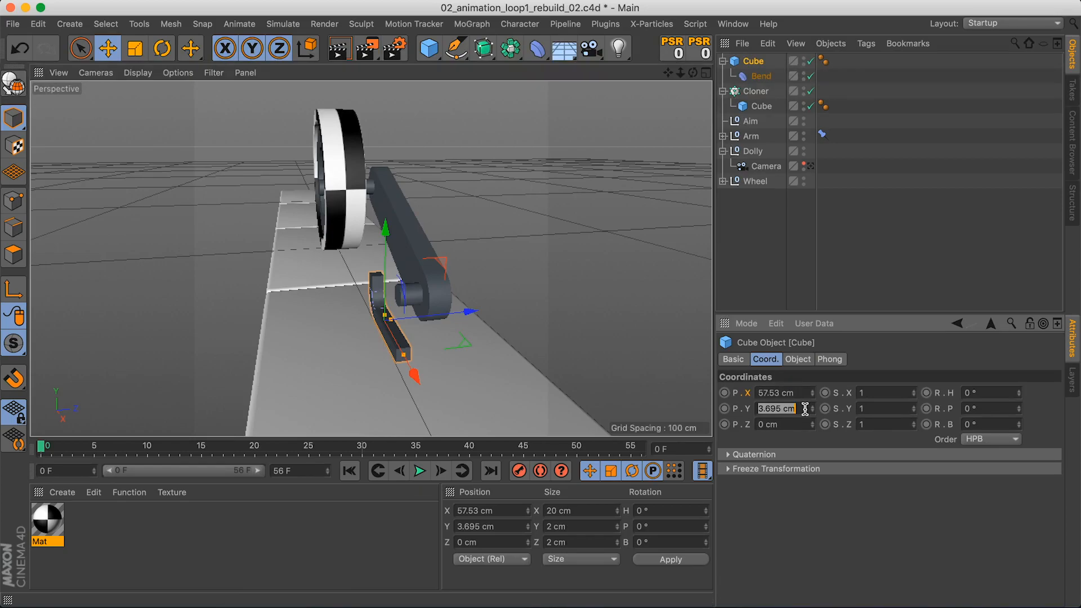
type("2")
key("Return")
left_click_drag(394, 372, 528, 338, "alt")
left_click(754, 408)
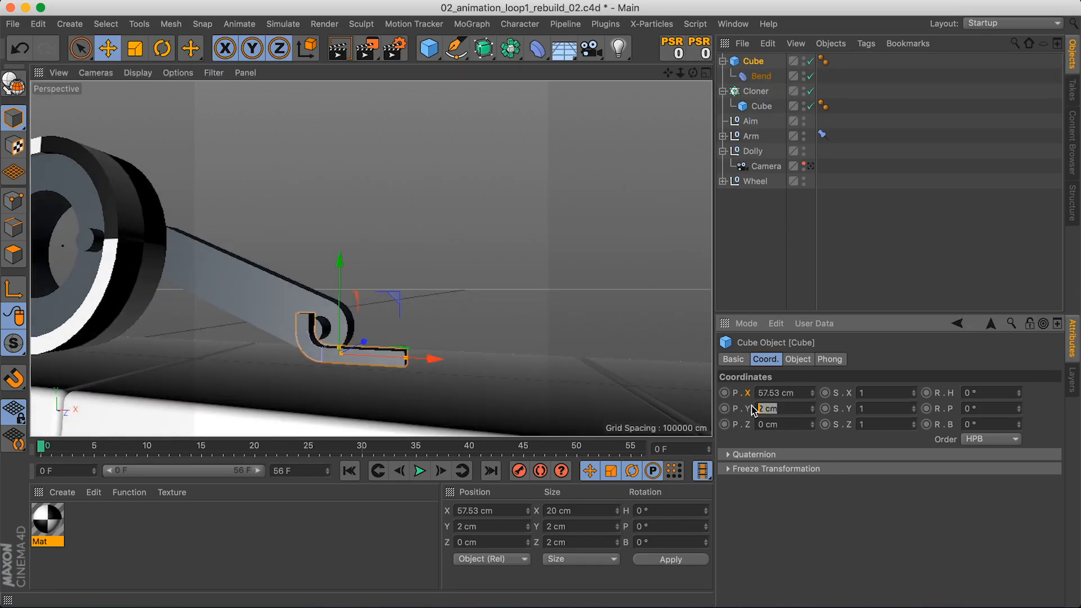
type("1")
key("Return")
Set the bracket's Z position to 6 cm, checking its clearance from the wheel around frame 20
left_click_drag(394, 372, 352, 367, "alt")
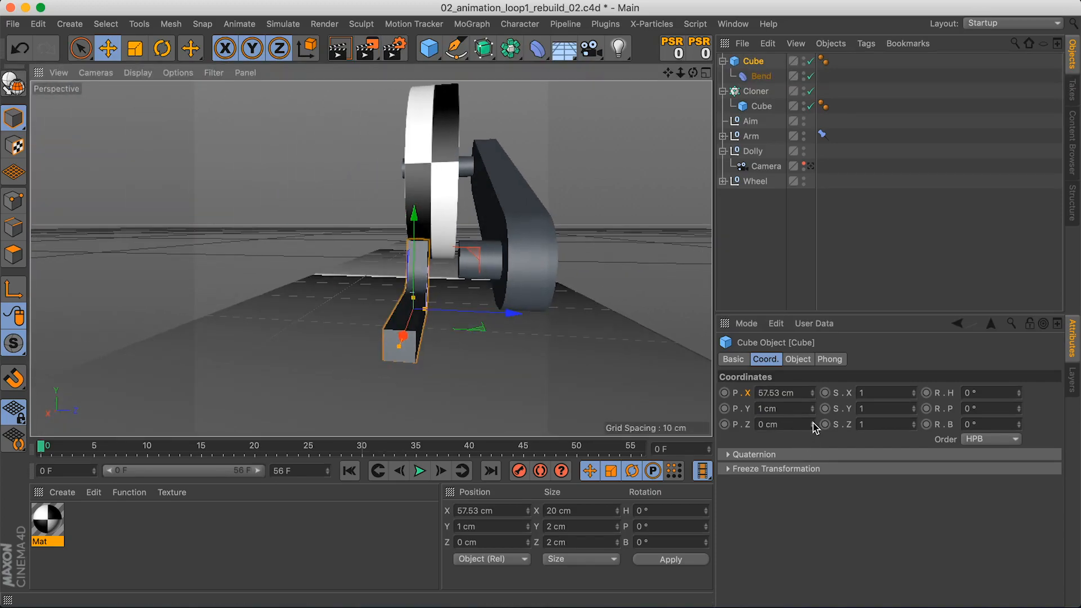
left_click_drag(813, 423, 812, 424)
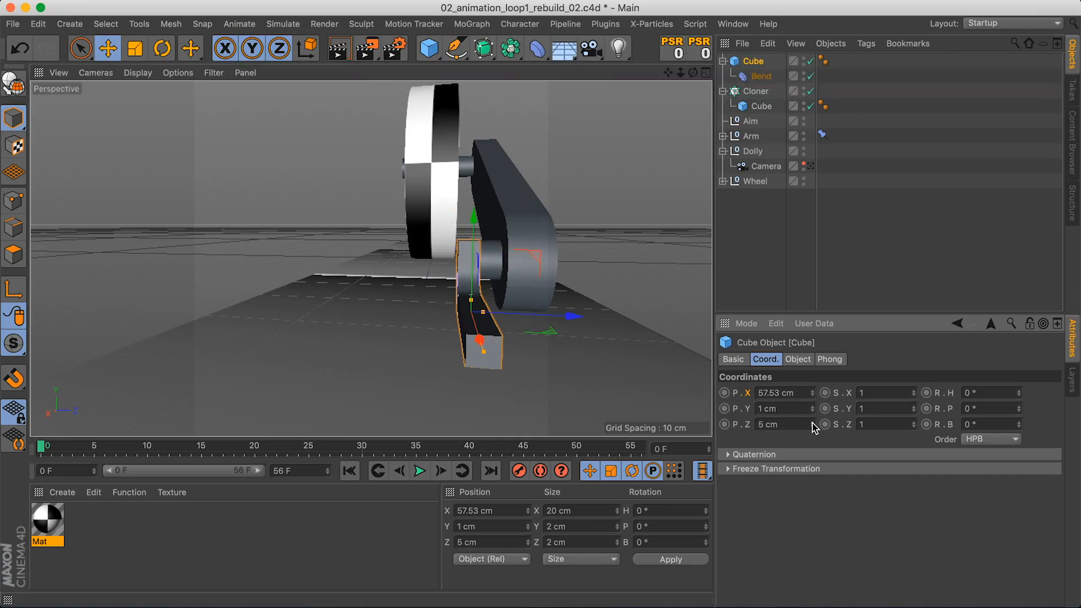
left_click_drag(134, 440, 254, 465)
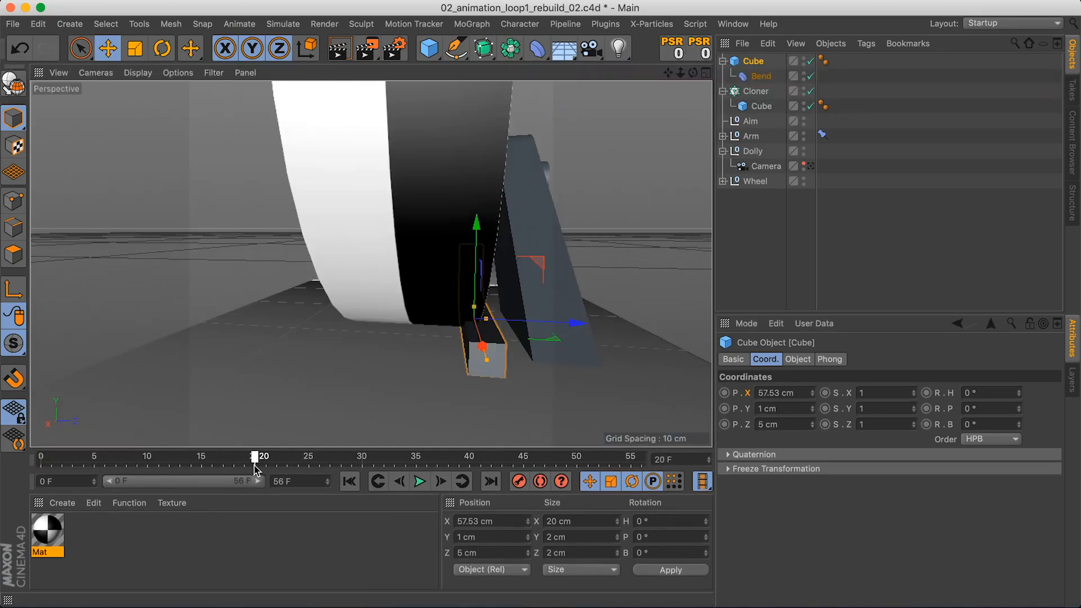
left_click(812, 422)
left_click_drag(546, 327, 539, 338, "alt")
left_click_drag(530, 337, 537, 338, "alt")
left_click_drag(272, 457, 14, 412)
Slide the bracket along X toward the arm's pin and set its X position to 53 cm
left_click_drag(454, 312, 530, 301, "alt")
left_click_drag(405, 253, 433, 259, "alt")
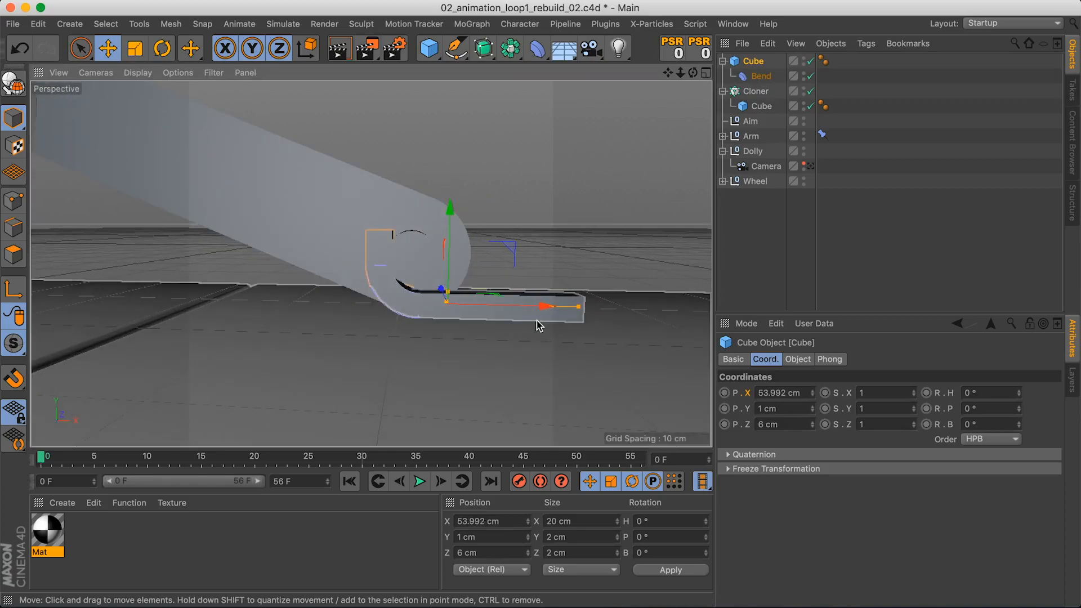
left_click_drag(535, 313, 522, 313)
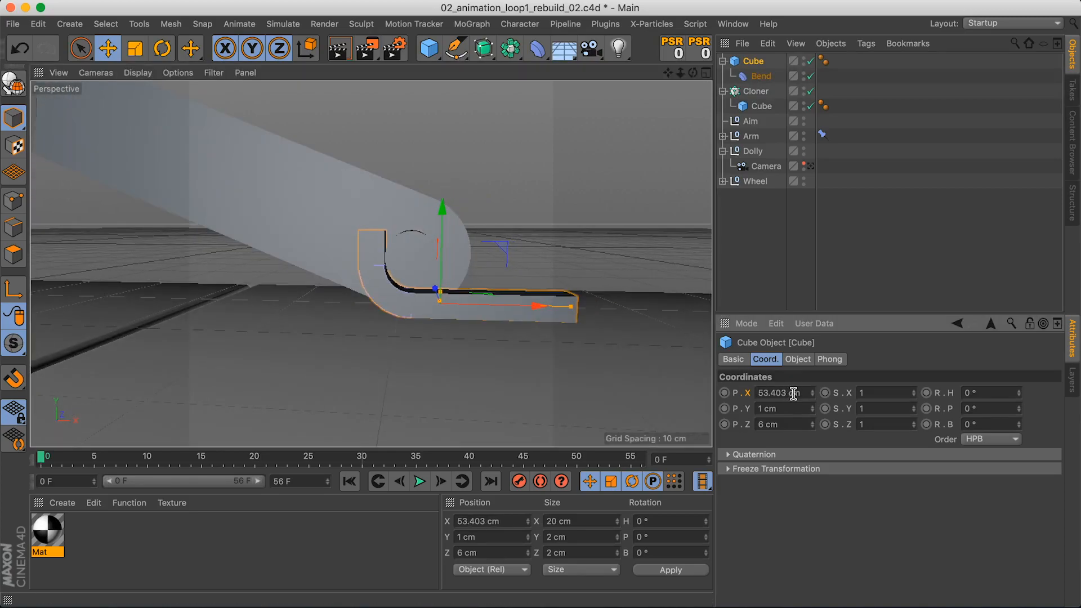
type("53")
key("Return")
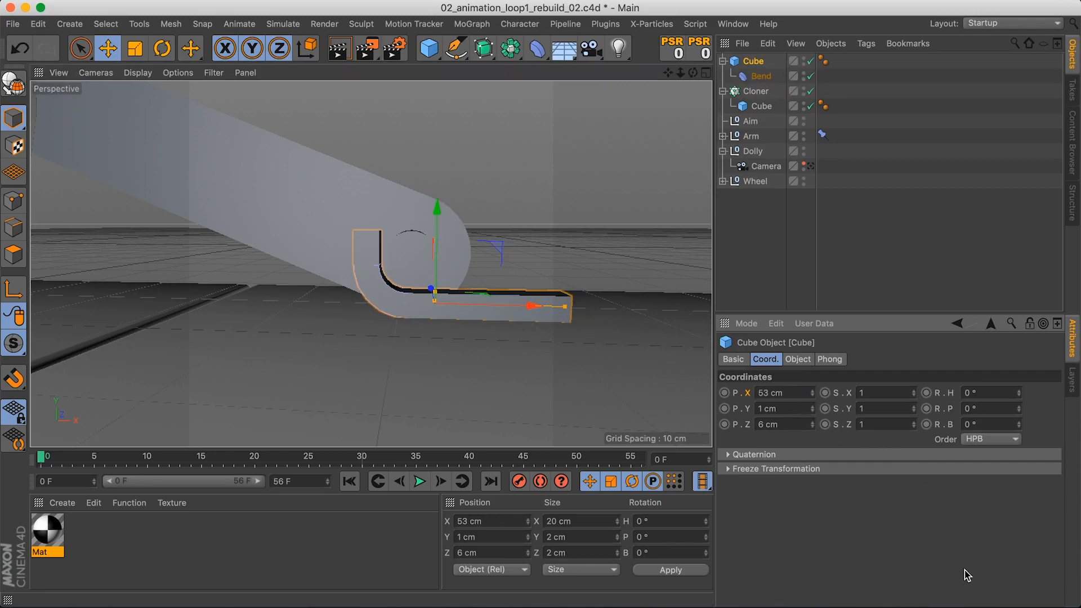
Switch the viewport display to Gouraud Shading (Lines) with Isoparms
scroll(473, 280, "down", 1)
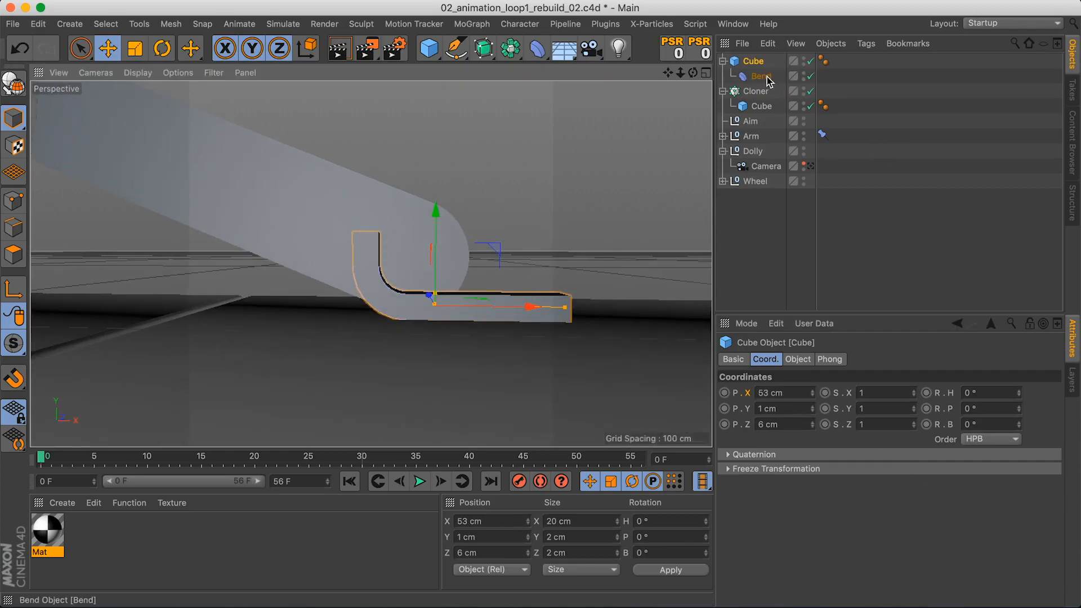
left_click(751, 121)
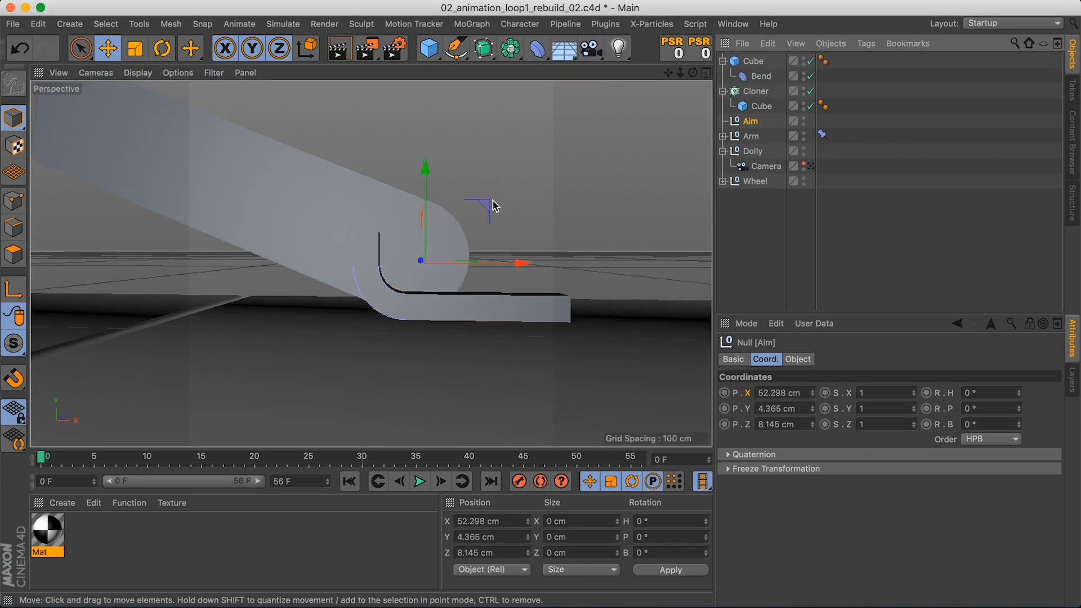
scroll(439, 287, "up", 1)
left_click(417, 203)
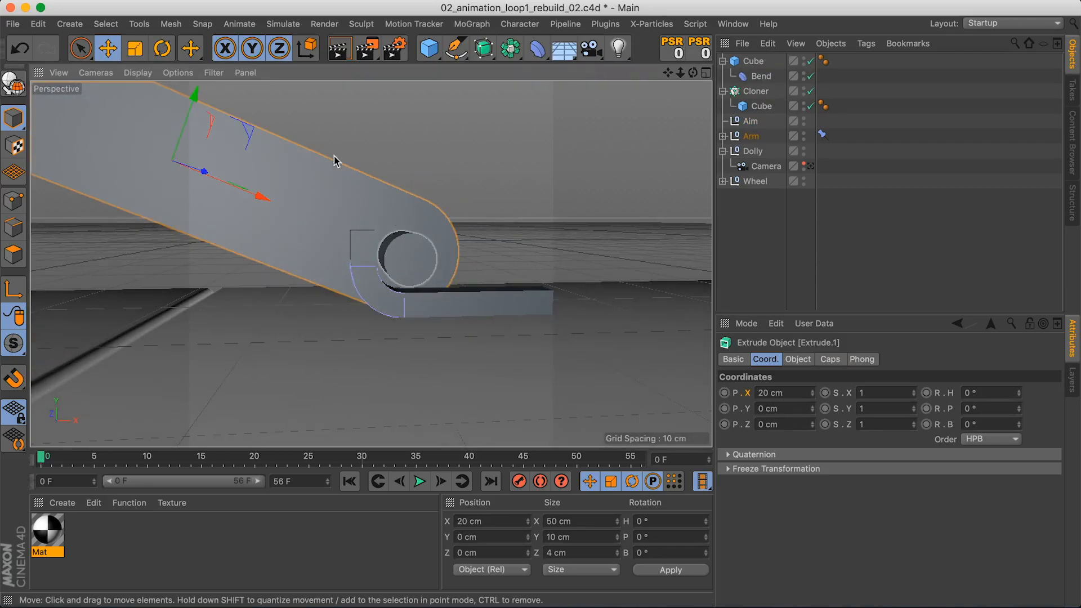
left_click(178, 72)
mouse_move(141, 85)
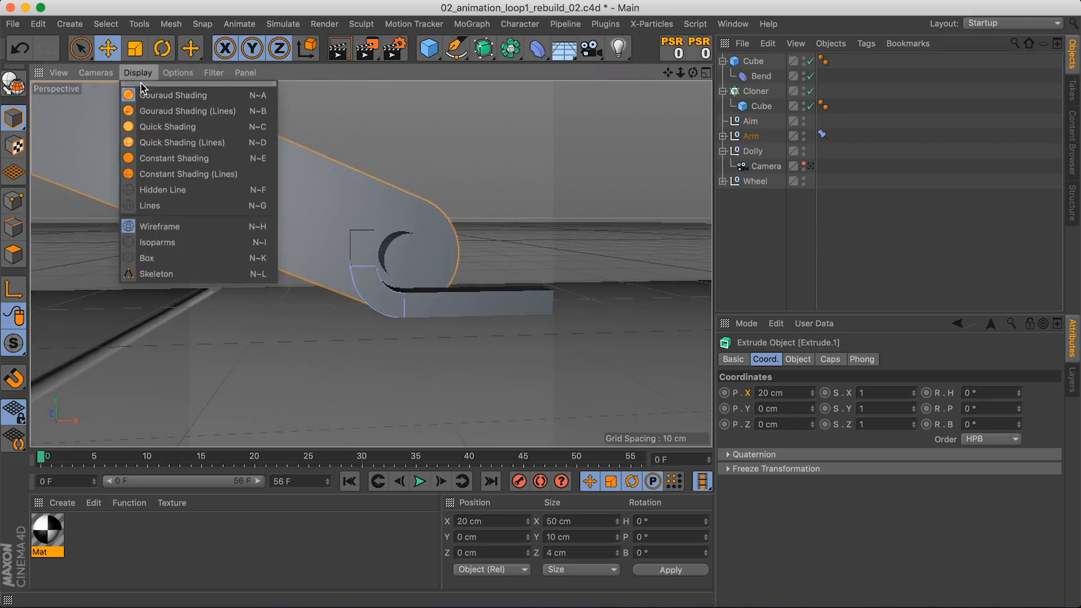
left_click(145, 111)
left_click(138, 73)
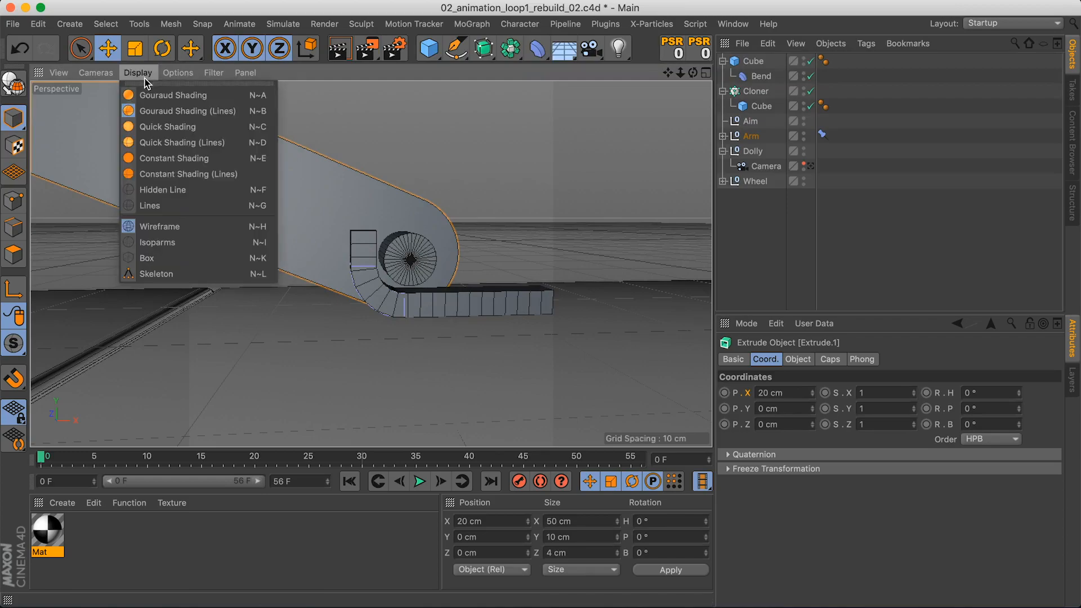
left_click(197, 243)
Lower the Aim null to a Y position of about 3.8 cm to drop the arm's pin toward the bracket
left_click_drag(405, 251, 400, 275, "alt")
left_click(751, 136)
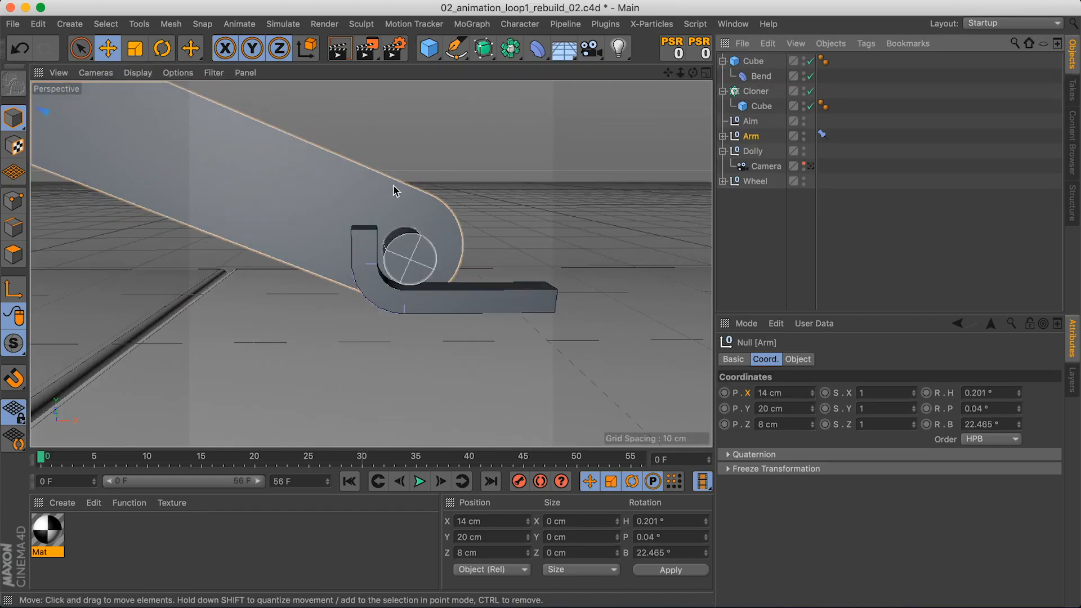
left_click(750, 121)
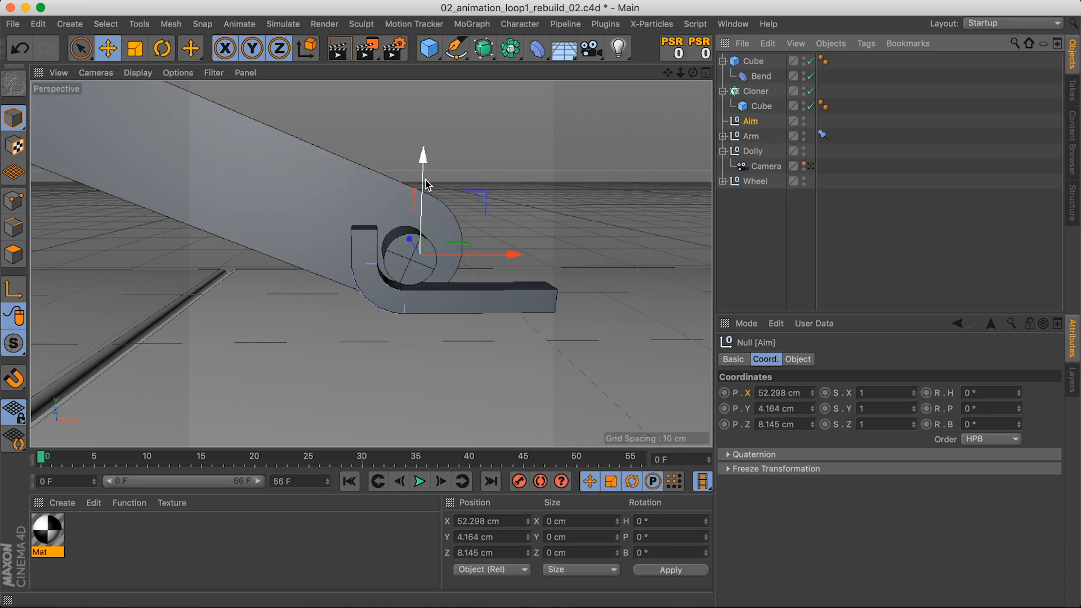
left_click_drag(422, 183, 415, 183)
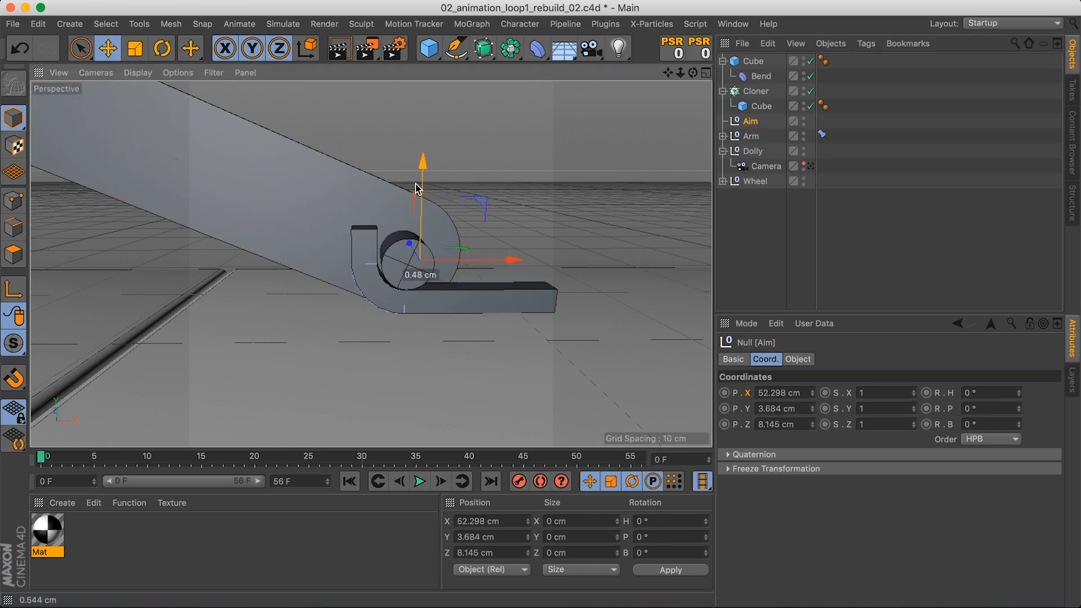
Slide the bracket along X to about 53.3 cm so its curve follows the arm's pin
left_click(753, 61)
left_click_drag(520, 295, 515, 292)
left_click_drag(415, 268, 408, 215, "alt")
scroll(427, 289, "down", 4)
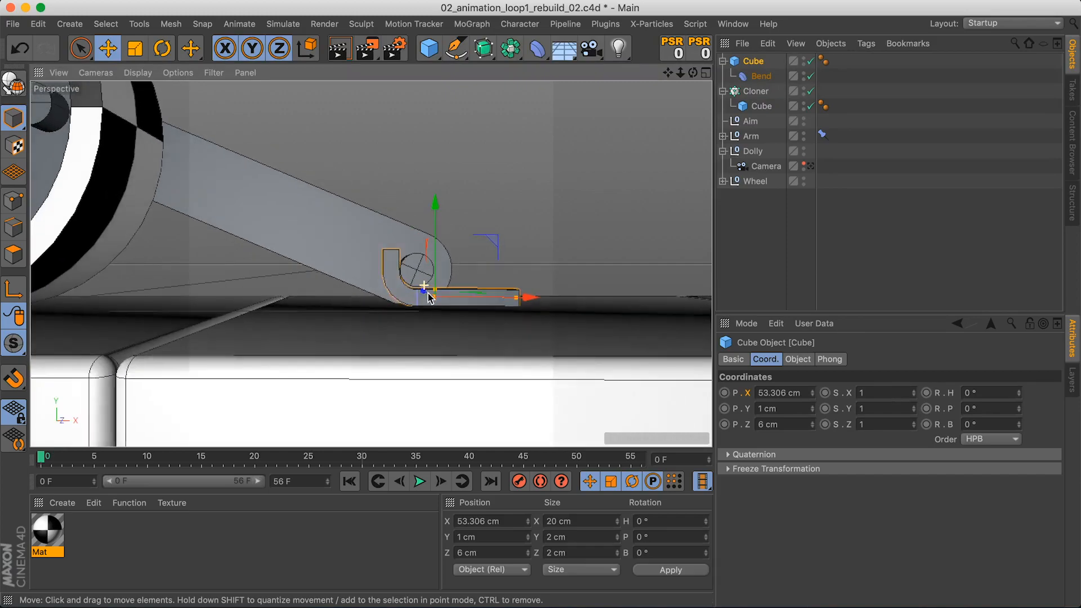
left_click_drag(426, 288, 430, 286, "alt")
Raise the Aim null to a Y position of about 4.3 cm so the pin sits inside the bracket's curve
left_click(751, 121)
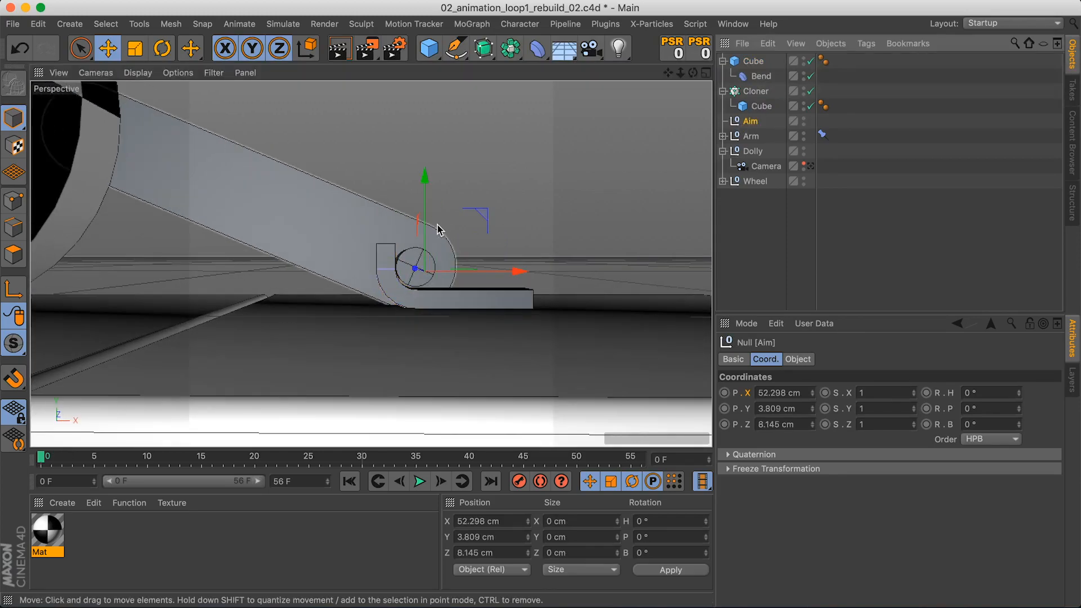
left_click_drag(428, 225, 429, 215)
left_click_drag(419, 274, 469, 271, "alt")
left_click_drag(416, 223, 412, 249)
left_click_drag(418, 204, 419, 206)
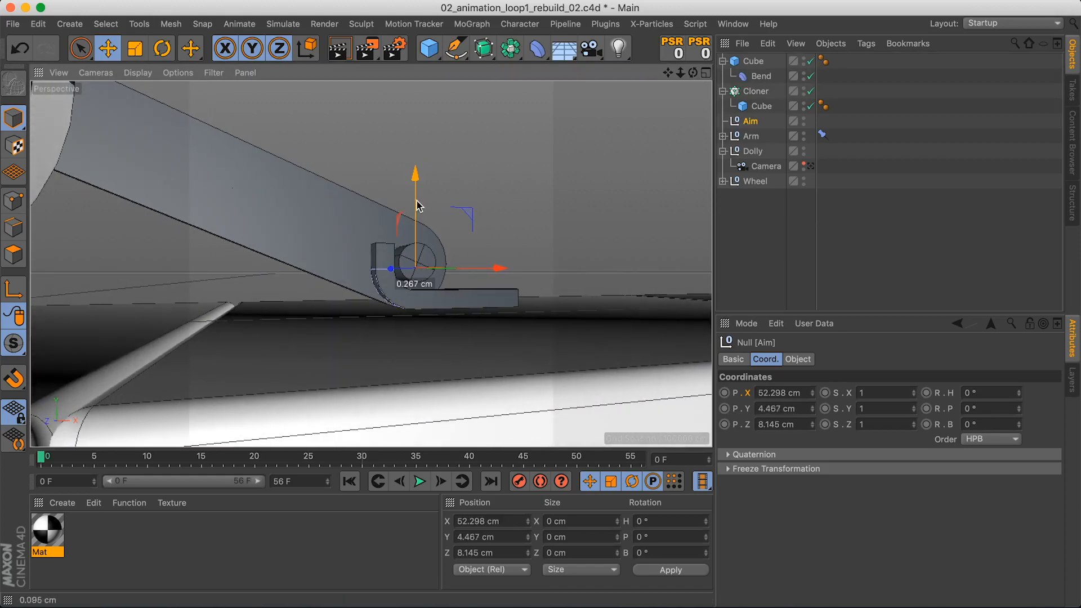
left_click_drag(402, 260, 428, 272, "alt")
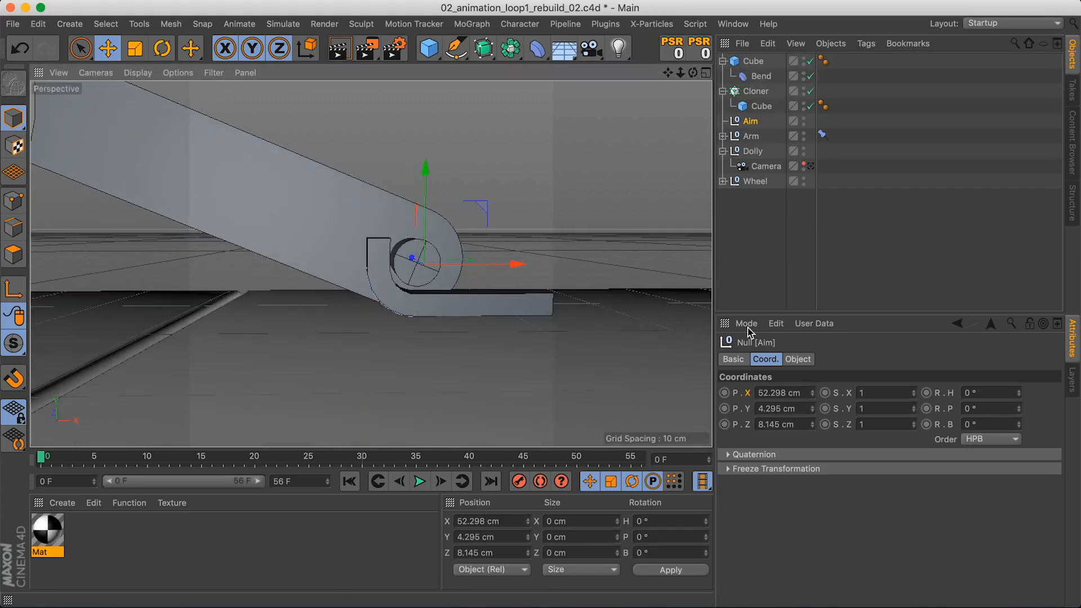
Fine-tune the bracket's X position to about 53.4 cm so it cradles the arm's pin
left_click(752, 61)
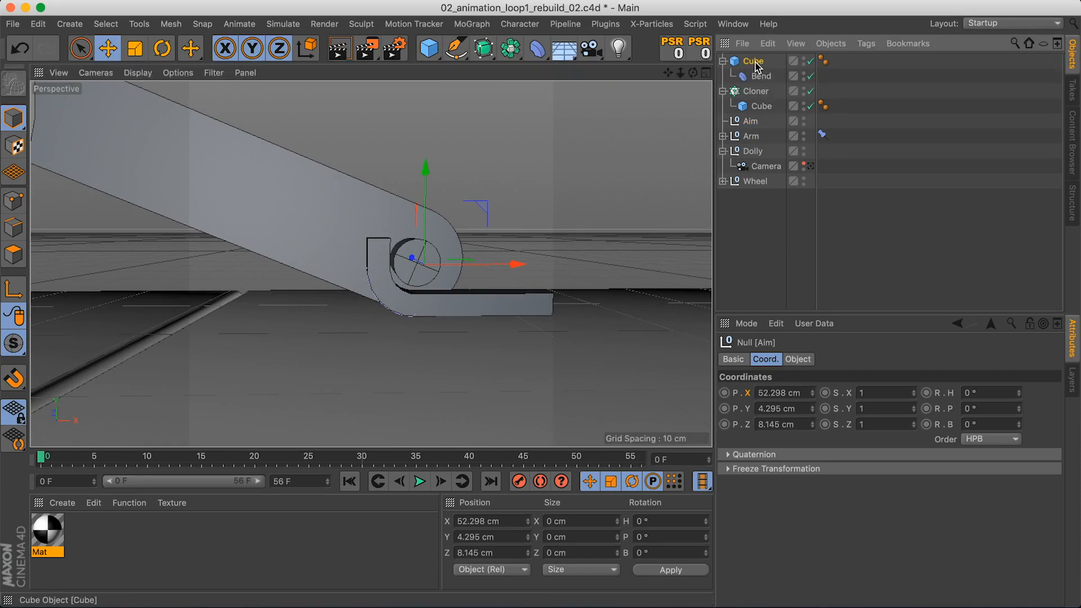
left_click_drag(610, 212, 415, 278, "alt")
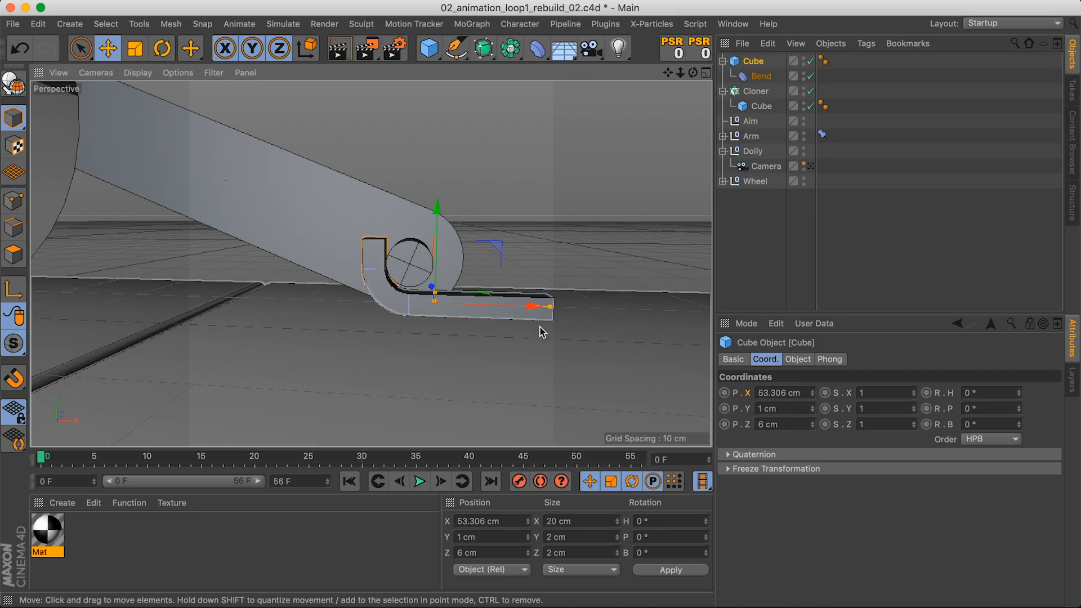
left_click_drag(528, 307, 529, 315)
left_click_drag(453, 278, 418, 307, "alt")
left_click(401, 256)
left_click(457, 298)
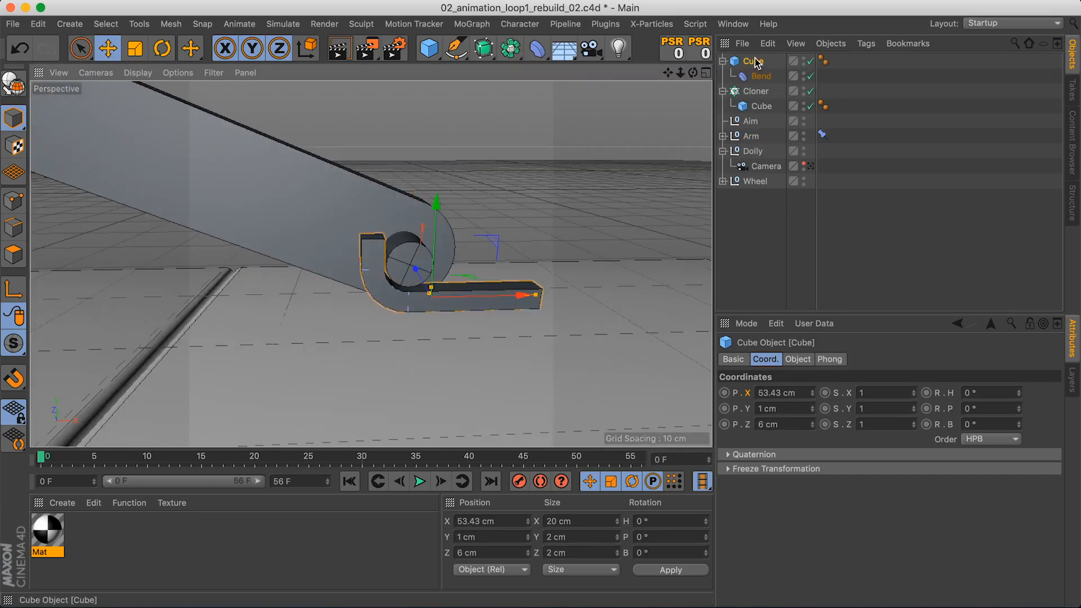
scroll(429, 274, "down", 6)
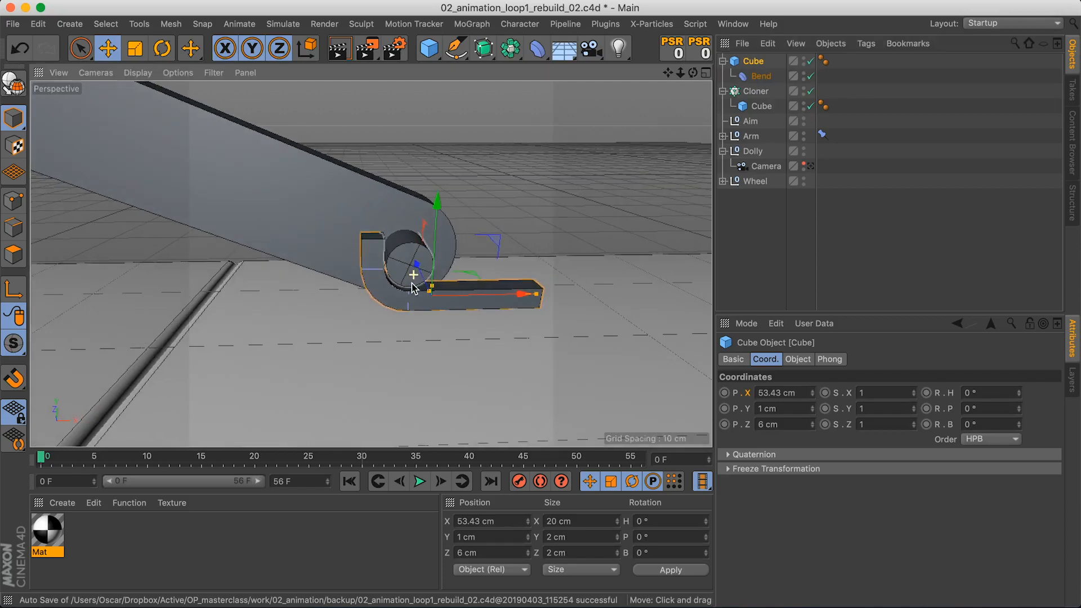
Rename the bracket cube to Carbin
double_click(761, 62)
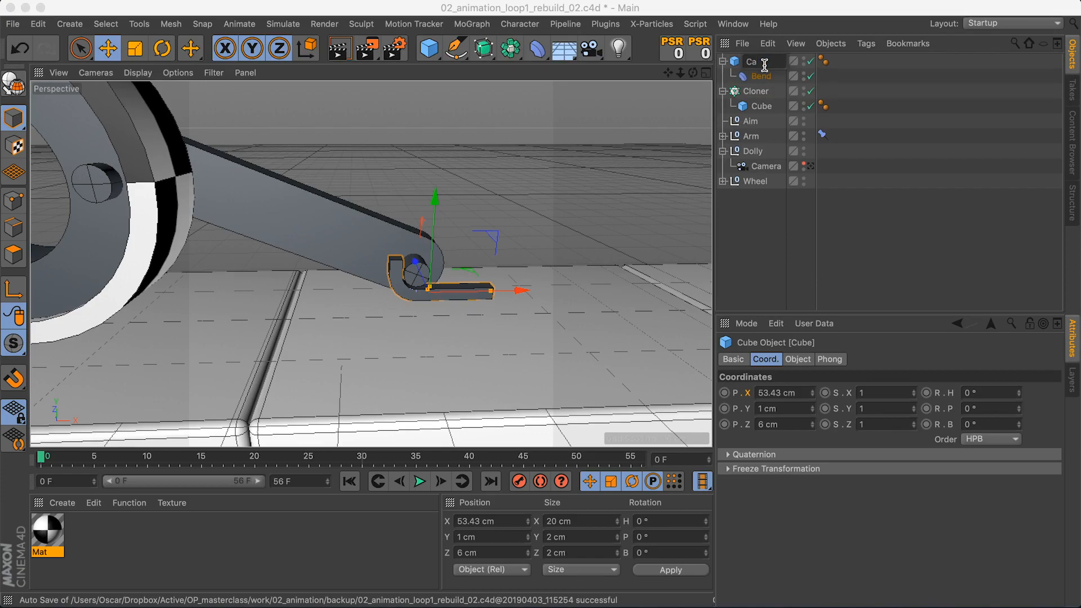
left_click(936, 96)
left_click(759, 61)
Scrub the animation back to its first frame and inspect the bracket's fit at the arm's end and along the track
left_click_drag(419, 296, 433, 294, "alt")
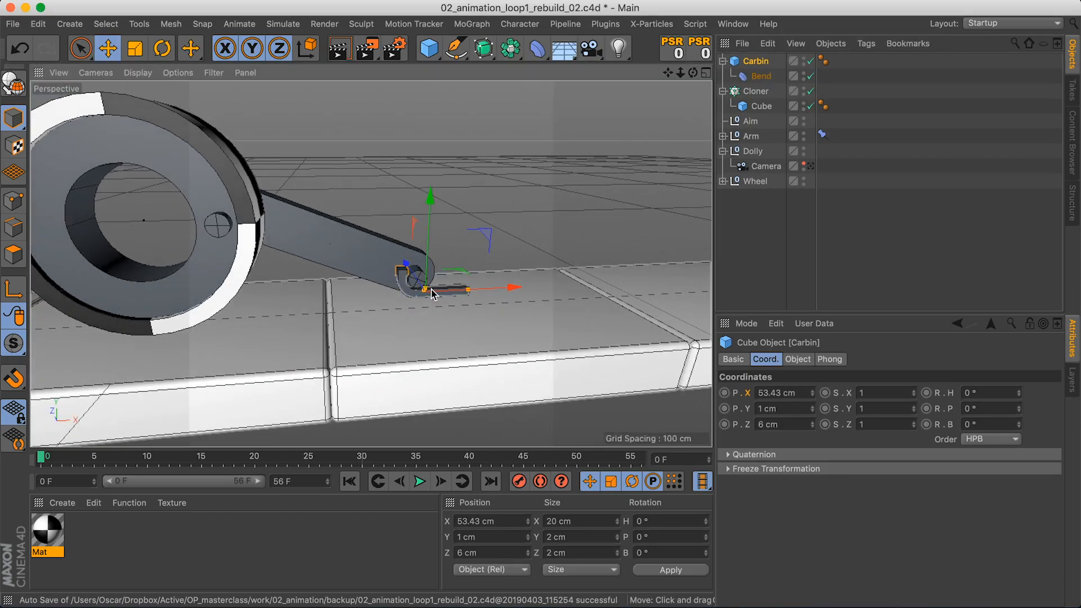
left_click_drag(102, 457, 13, 445)
right_click_drag(429, 290, 410, 286, "alt")
middle_click_drag(410, 286, 365, 294, "alt")
scroll(361, 292, "up", 6)
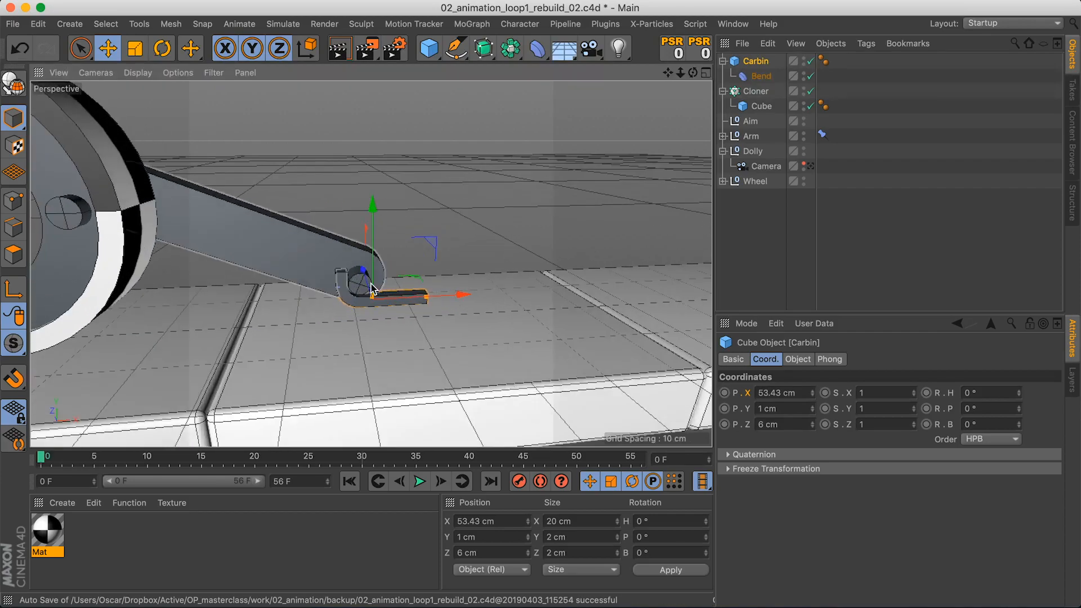
scroll(345, 294, "down", 6)
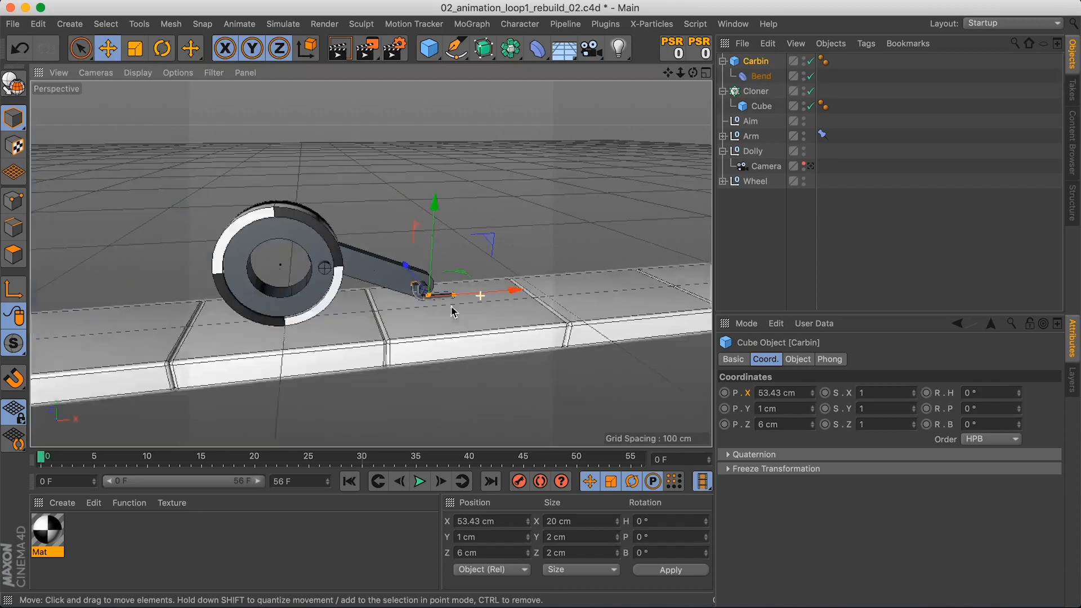
middle_click_drag(593, 292, 528, 289, "alt")
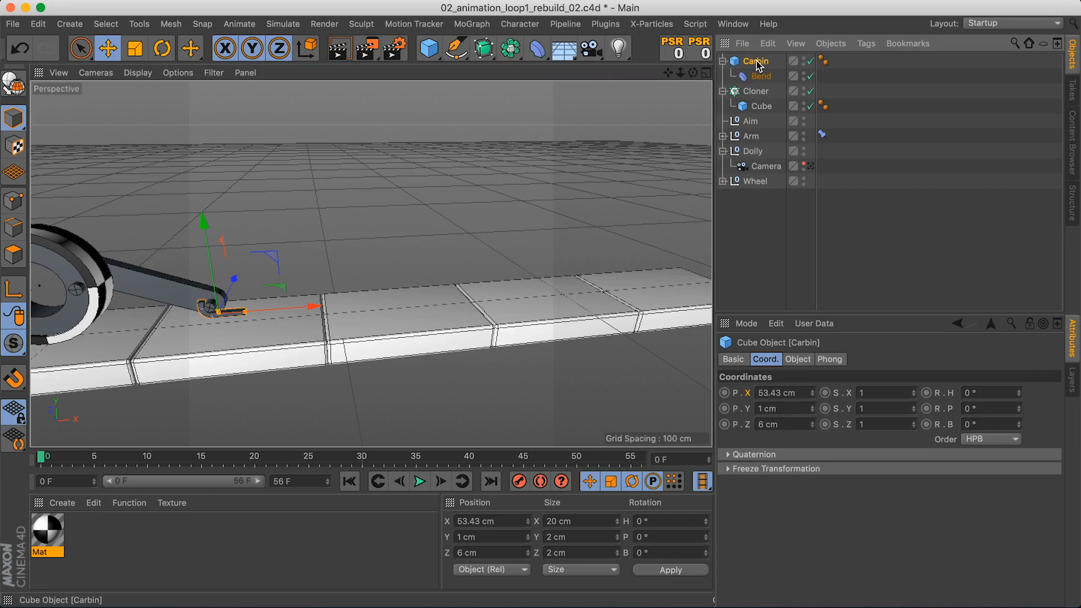
Duplicate the Carbin bracket, shift the copy 126 cm farther along X and view both brackets on the track at the first frame
left_click_drag(757, 64, 765, 66, "super")
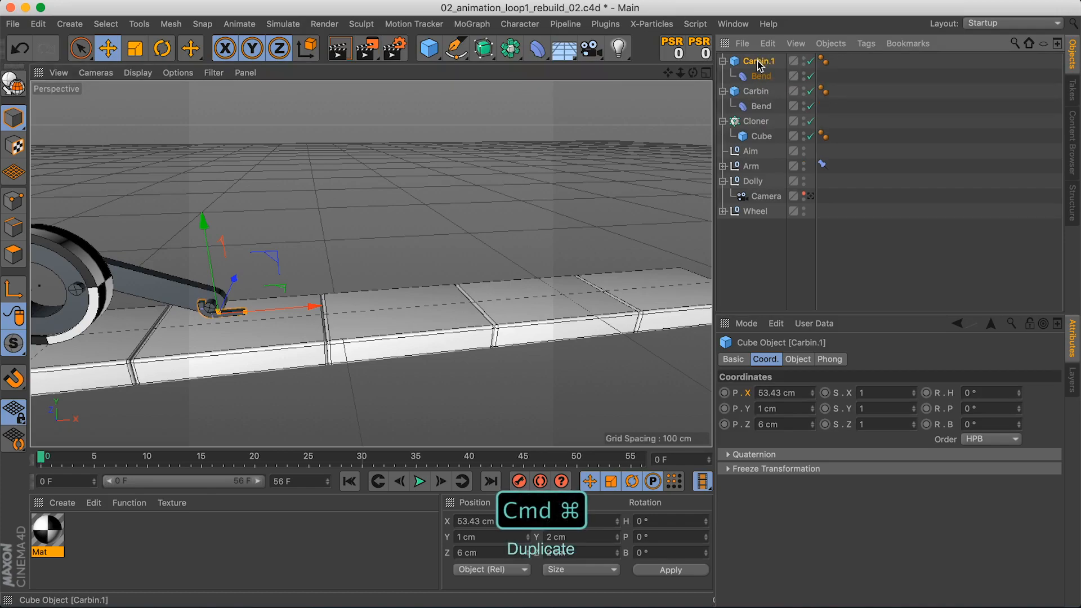
double_click(758, 62)
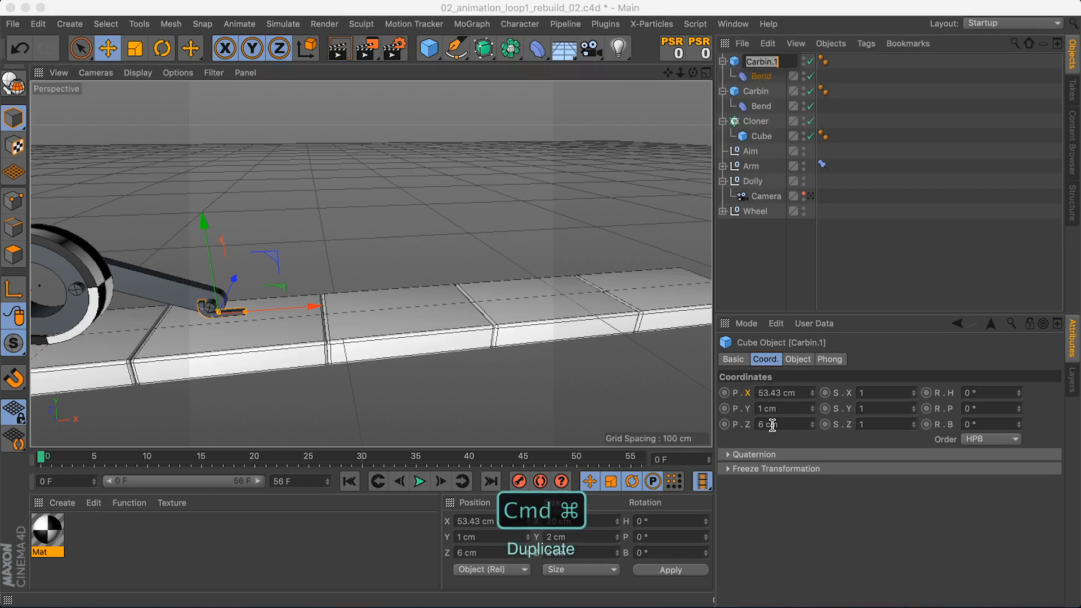
key("Return")
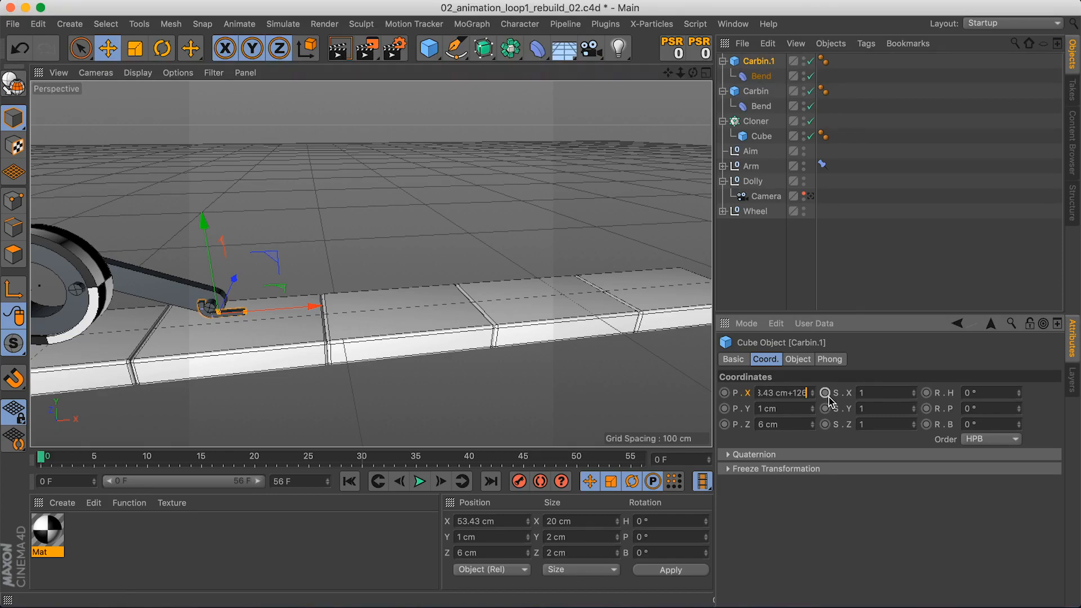
left_click(376, 203)
mouse_move(51, 459)
left_mouse_down()
mouse_move(589, 458)
mouse_move(41, 458)
left_mouse_up()
middle_click_drag(227, 292, 378, 236)
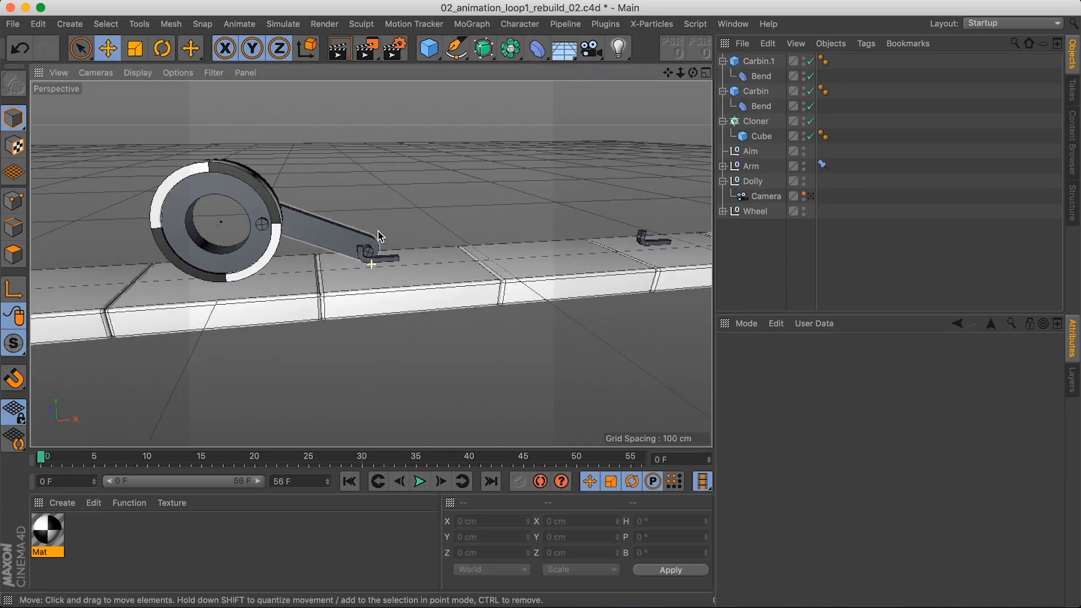
In the Front view, reposition the Aim null at about X 52.6 cm and Y 3.9 cm so the pin sits in the first bracket's curve
left_click(706, 73)
middle_click(668, 281)
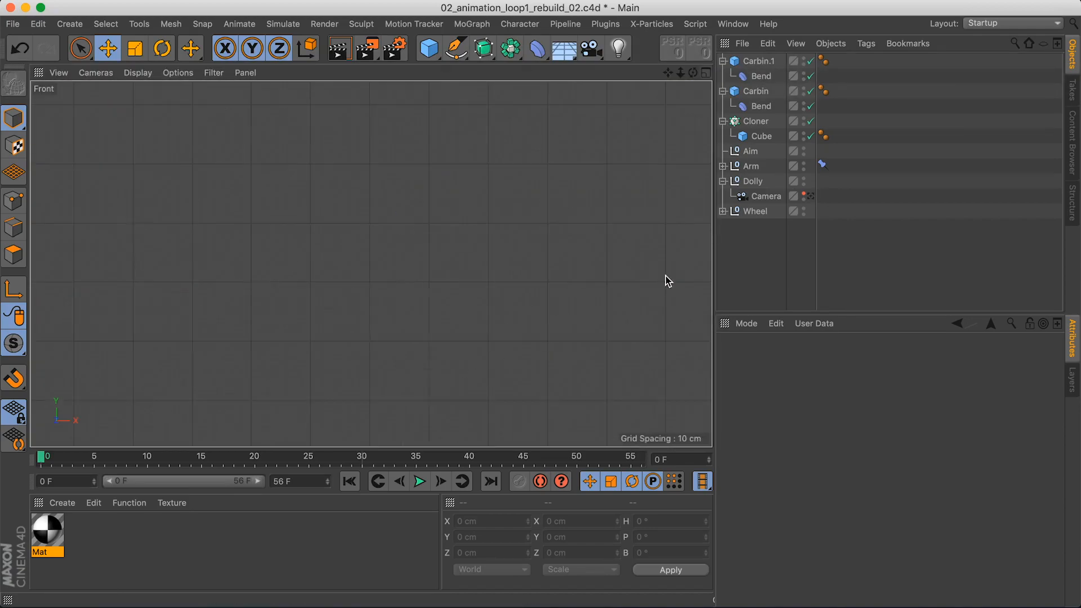
scroll(549, 315, "up", 10)
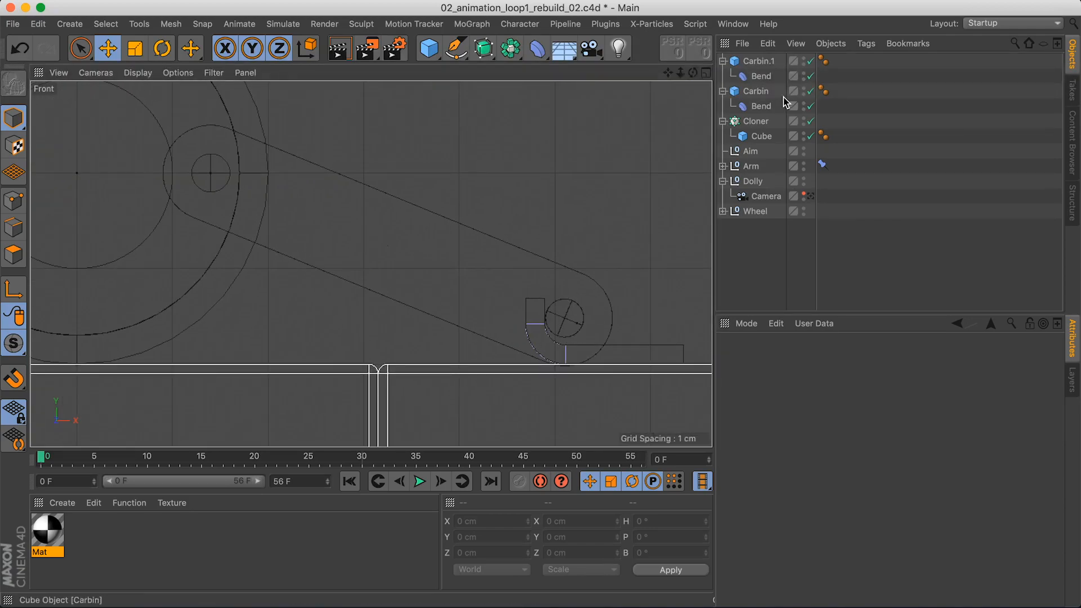
left_click(752, 154)
right_click_drag(552, 293, 541, 307, "alt")
middle_click_drag(541, 308, 532, 312, "alt")
left_click_drag(613, 322, 607, 326)
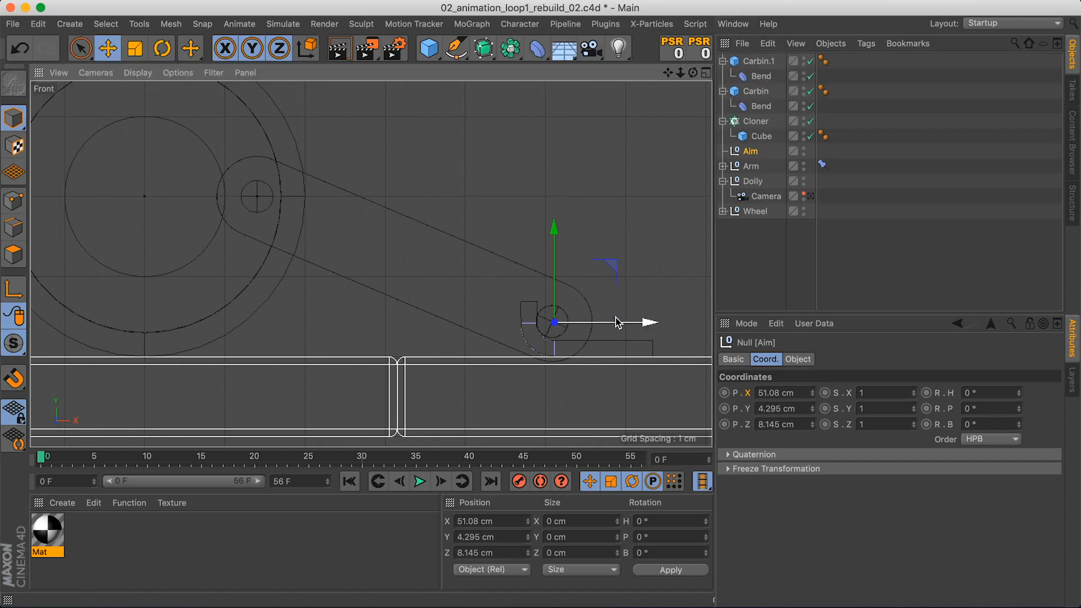
mouse_move(615, 322)
left_mouse_down()
mouse_move(640, 323)
mouse_move(627, 323)
left_mouse_up()
mouse_move(568, 273)
left_mouse_down()
mouse_move(569, 246)
mouse_move(569, 285)
left_mouse_up()
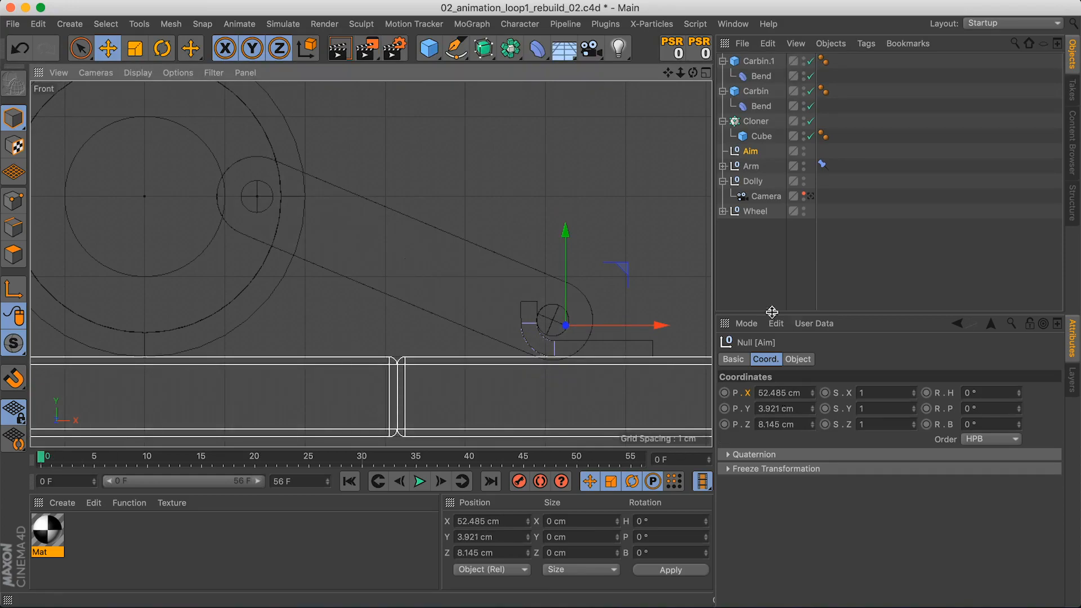
left_click_drag(615, 328, 615, 327)
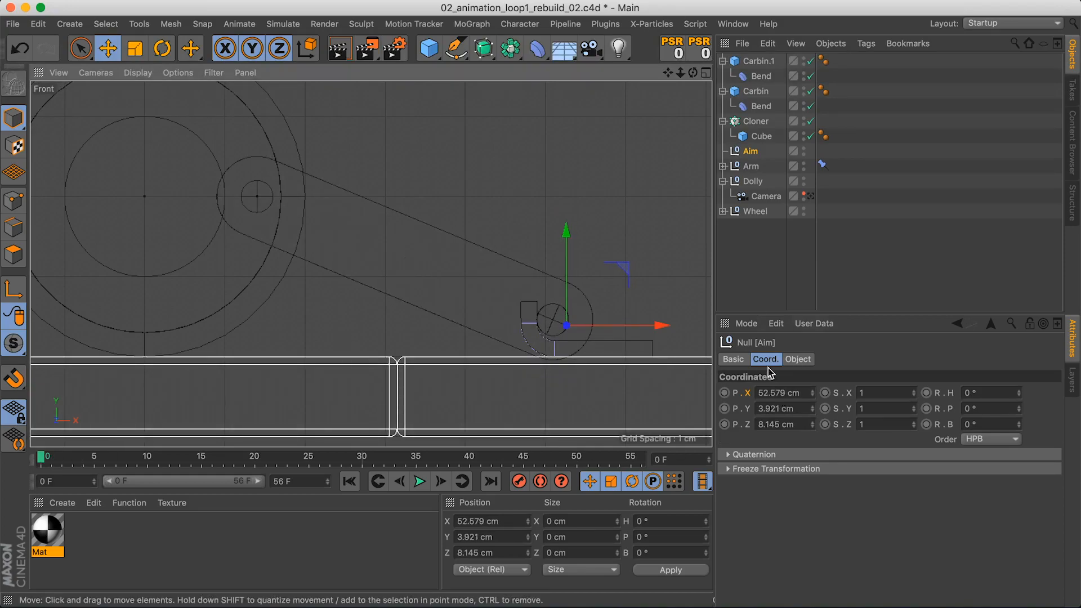
Keyframe the Aim null's X and Y position at frame 0 and open the F-Curve timeline beside the Front view
left_click(725, 393)
left_click(725, 408)
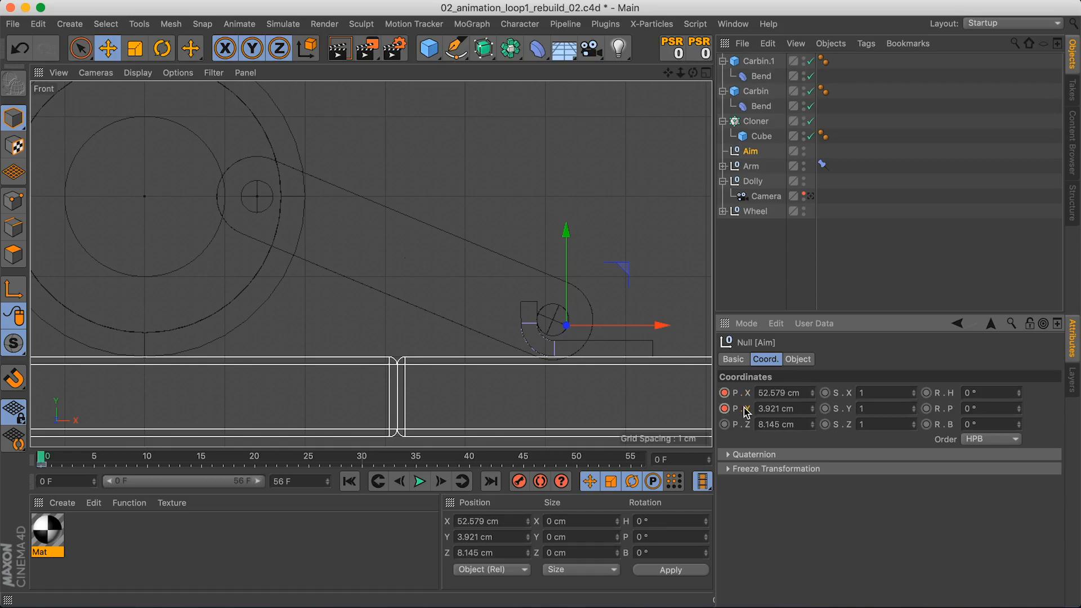
left_click(733, 23)
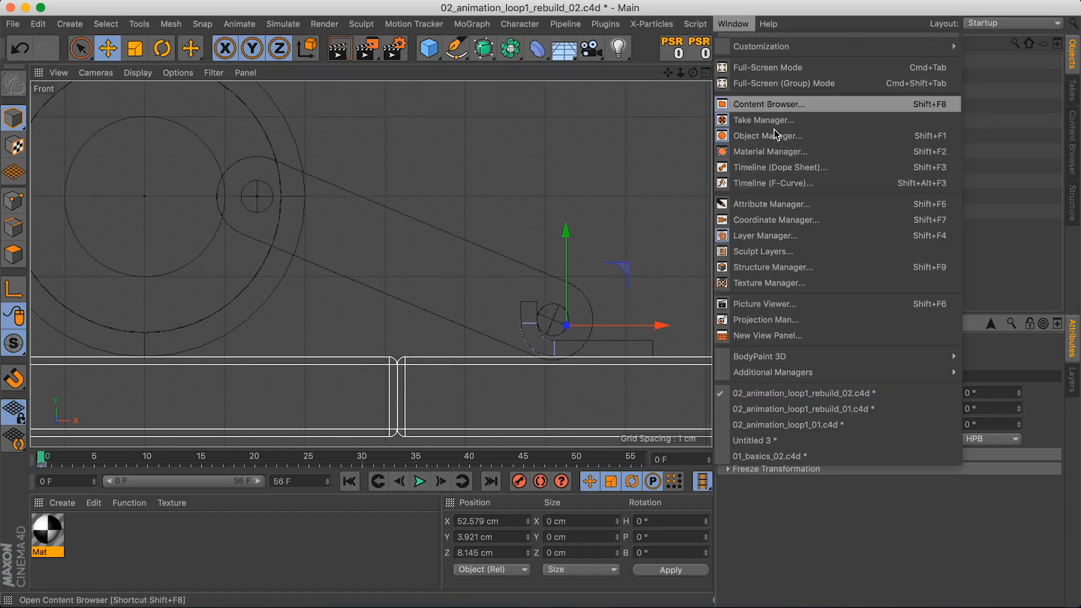
left_click(809, 184)
left_click_drag(782, 204, 687, 166)
left_click_drag(712, 110, 472, 141)
middle_click_drag(410, 242, 375, 225, "alt")
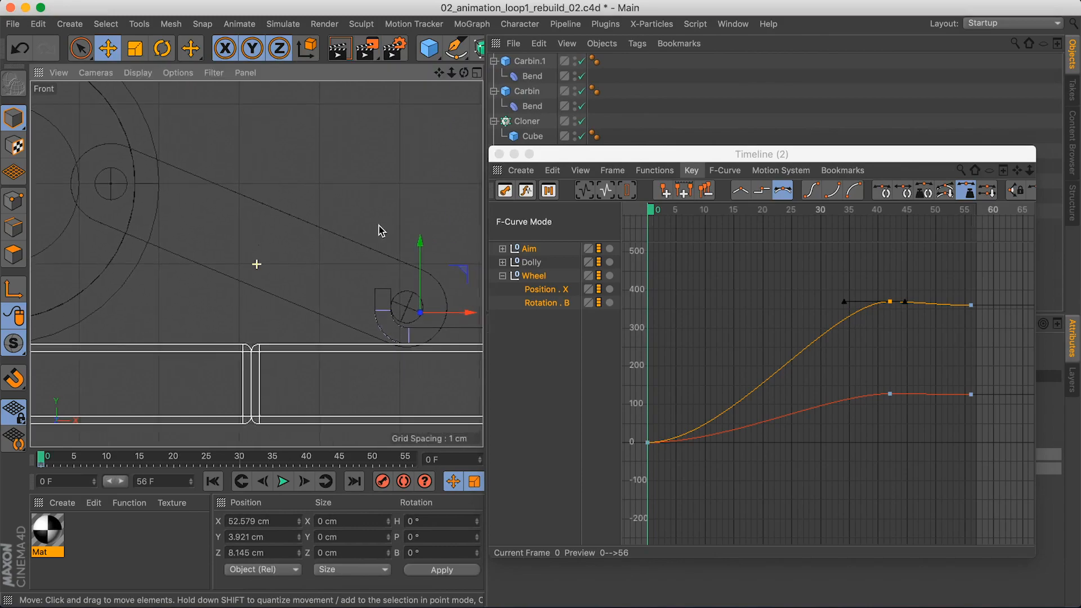
Scrub the opening frames and examine how the arm's pin moves against the bracket as the wheel starts rolling
left_click(674, 213)
left_click_drag(670, 214, 589, 224)
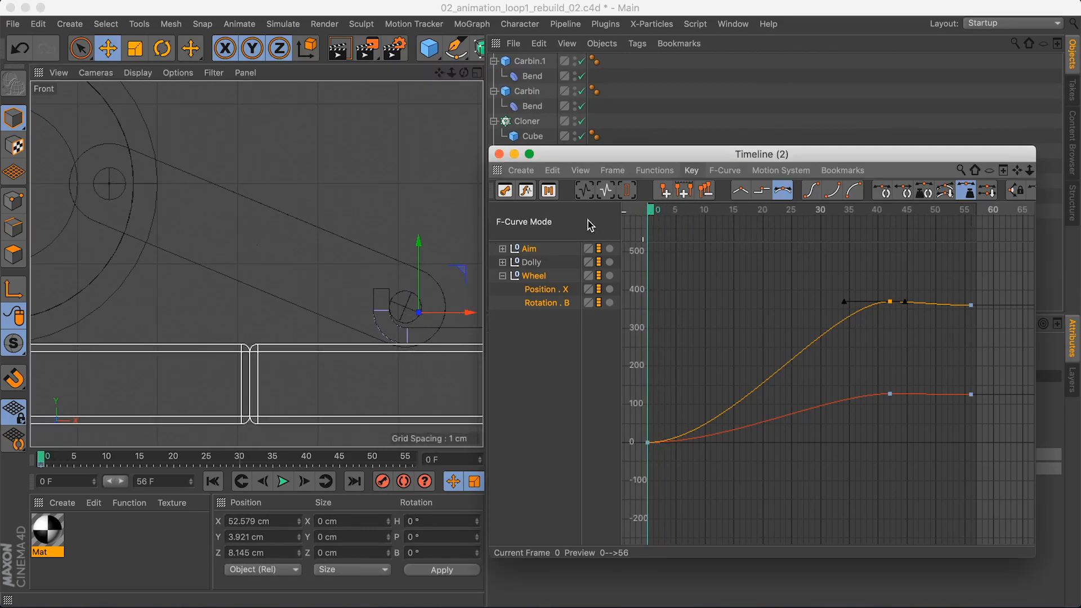
middle_click_drag(376, 295, 364, 285, "alt")
right_click_drag(393, 295, 377, 315, "alt")
left_click(673, 213)
mouse_move(673, 213)
left_mouse_down()
mouse_move(704, 217)
mouse_move(664, 220)
mouse_move(691, 224)
left_mouse_up()
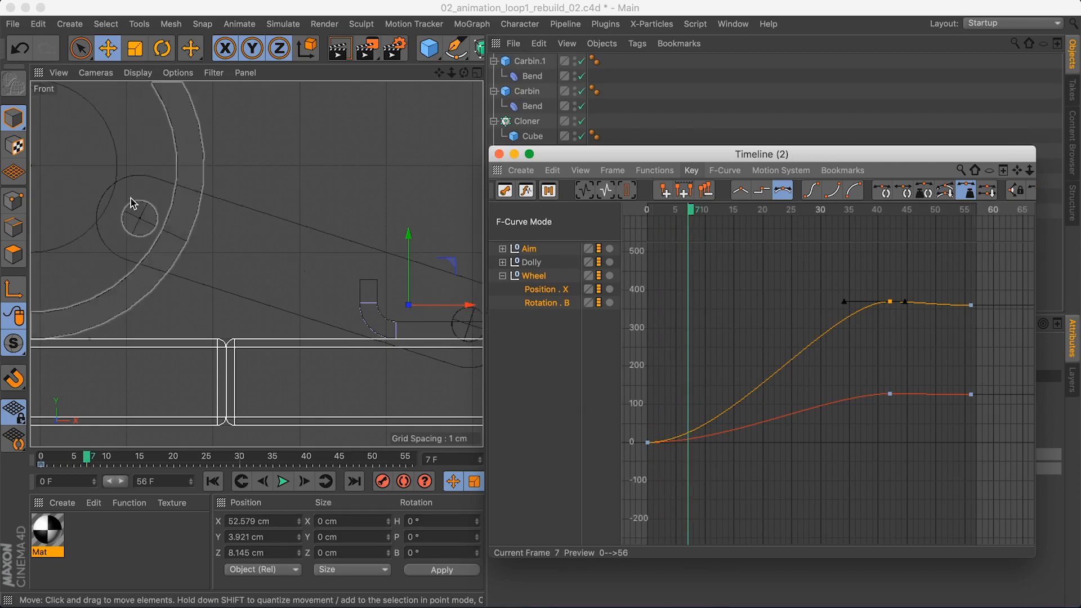
left_click(190, 209)
scroll(166, 217, "down", 5)
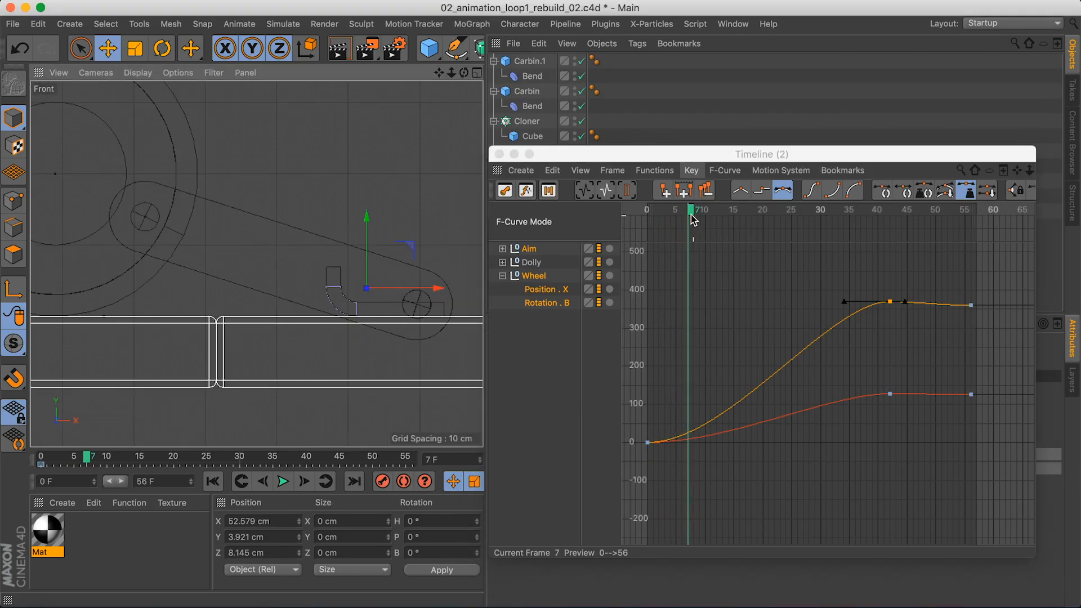
mouse_move(693, 219)
left_mouse_down()
mouse_move(653, 220)
mouse_move(704, 219)
mouse_move(627, 228)
left_mouse_up()
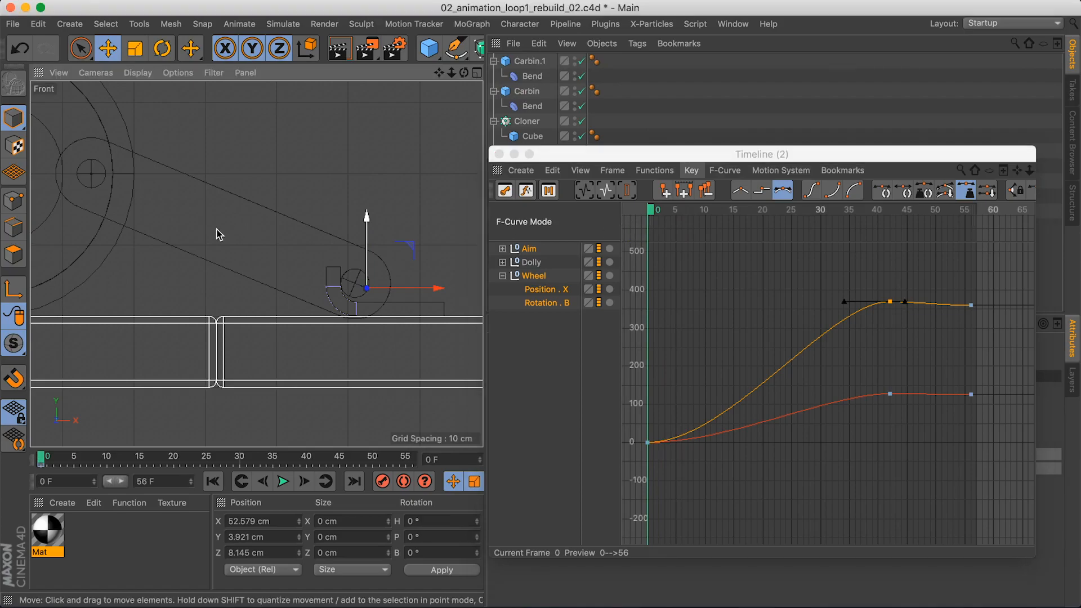
middle_click_drag(238, 235, 326, 231, "alt")
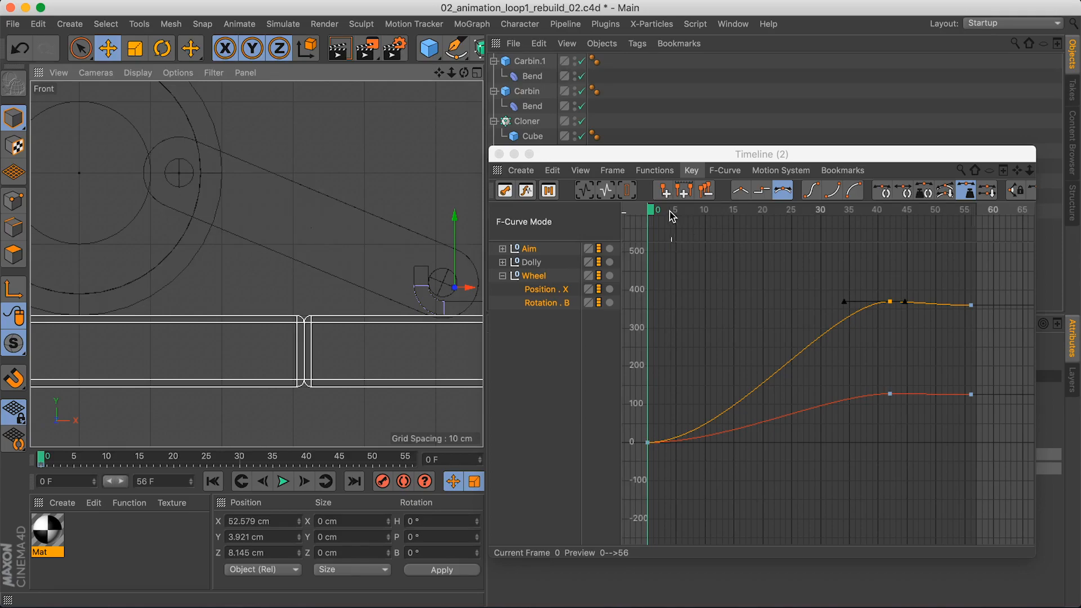
left_click_drag(672, 216, 666, 216)
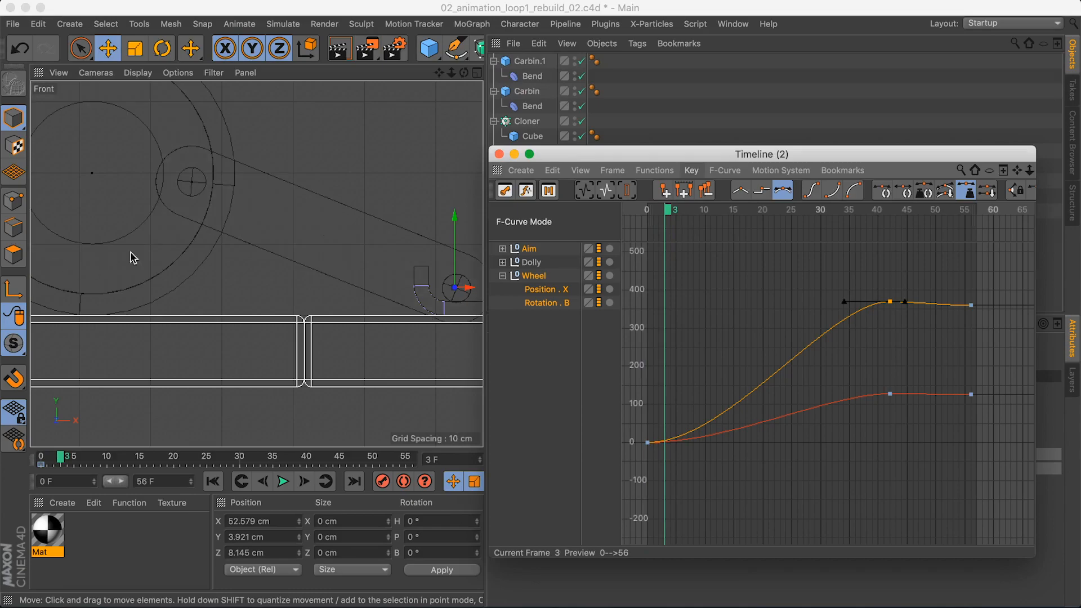
left_click_drag(696, 216, 649, 234)
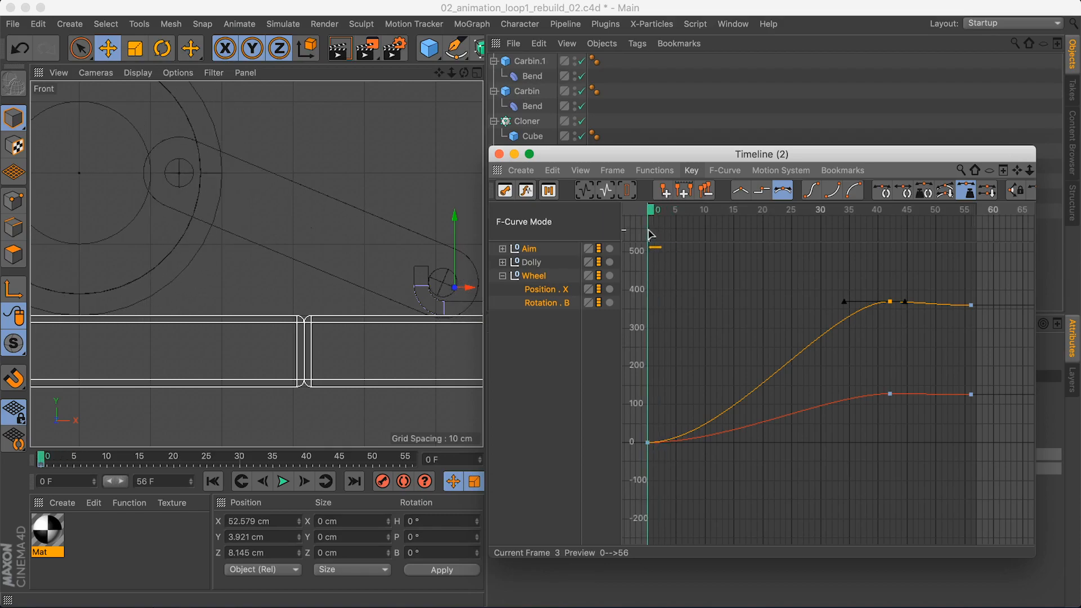
Raise all keys of the wheel's Rotation . B curve together by about 38° so the arm's pivot starts lower on the wheel
left_click_drag(992, 288, 638, 475)
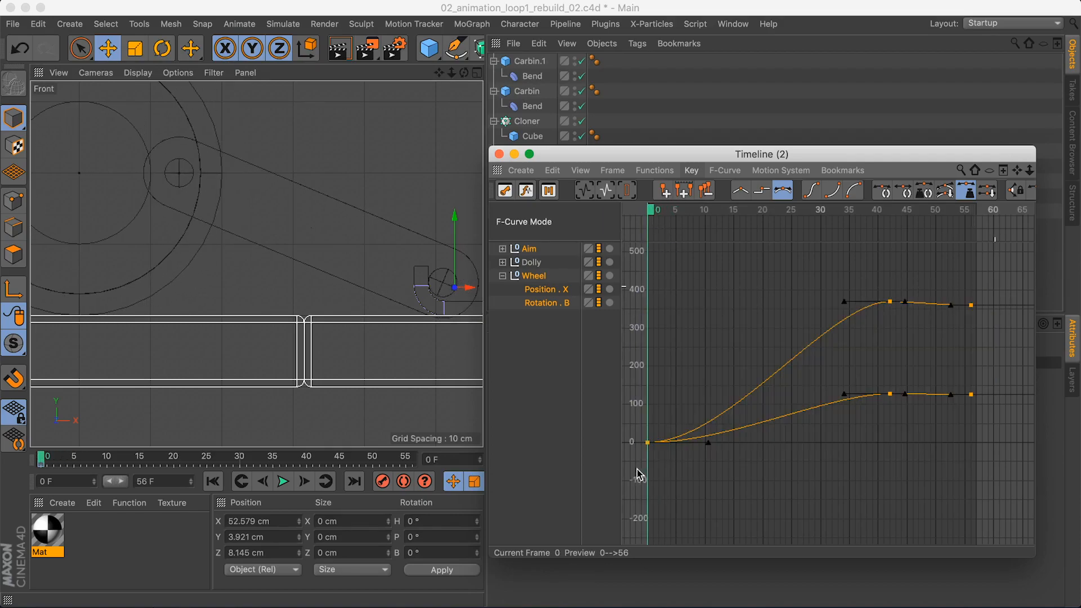
left_click(552, 304)
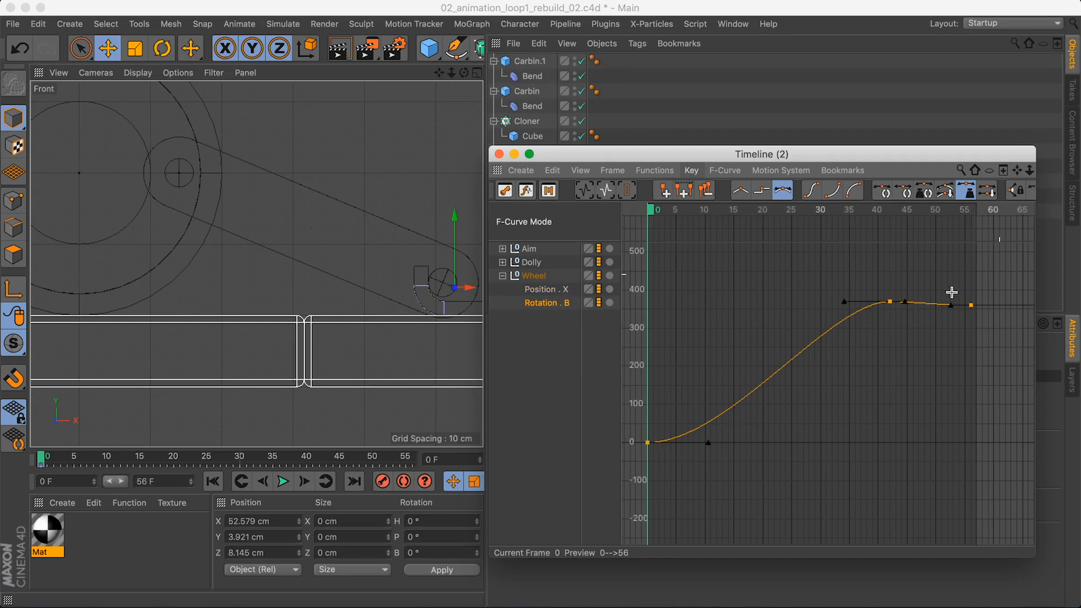
left_click_drag(999, 274, 651, 437)
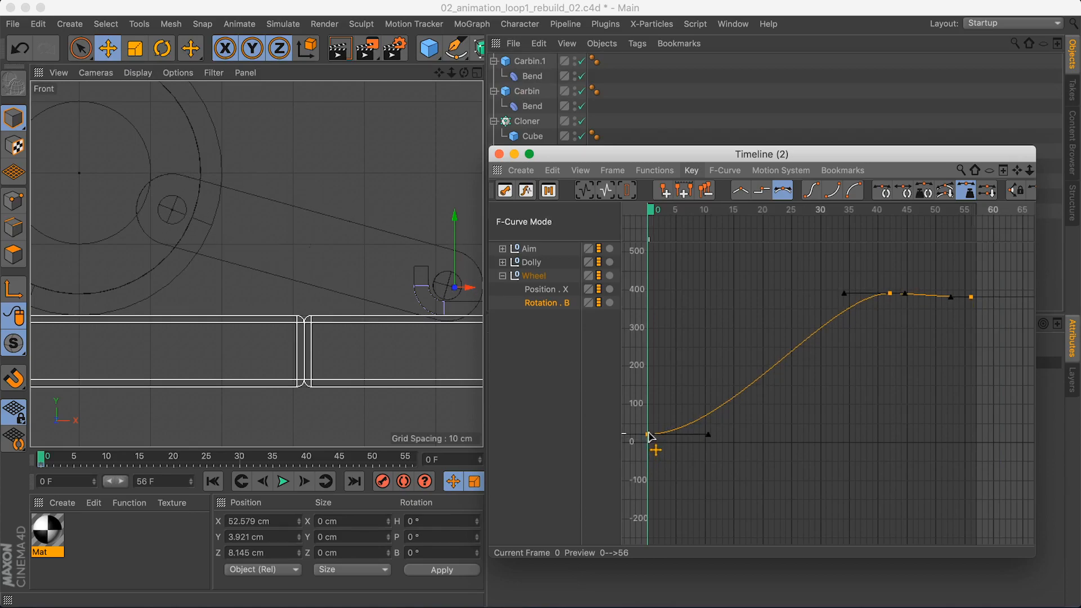
left_click_drag(650, 437, 649, 428)
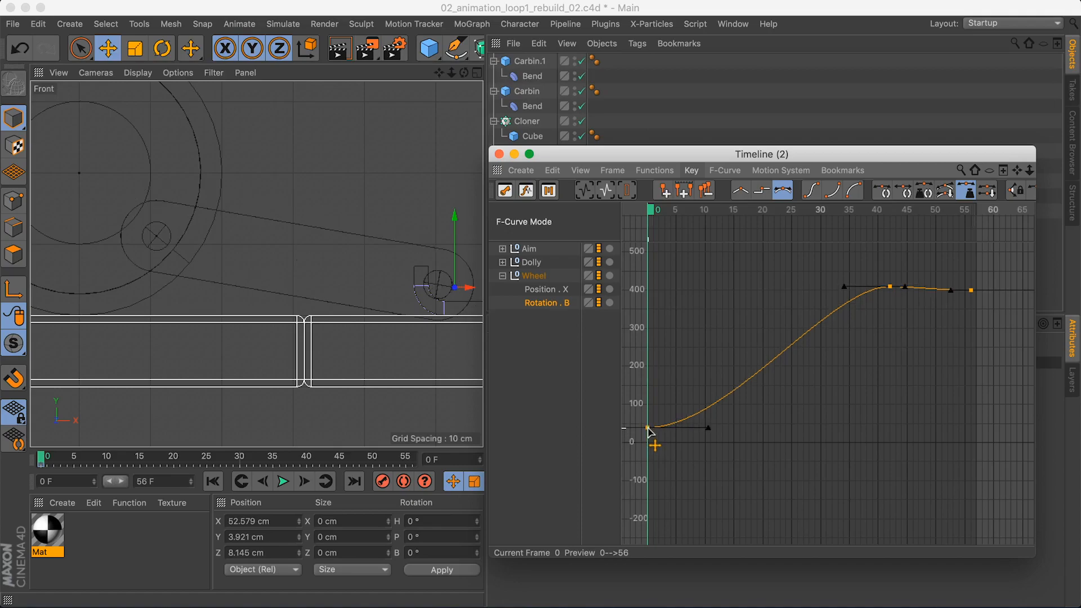
Enter exact values for the first and last keys of the wheel's Rotation . B curve
left_click(648, 428)
left_click(651, 440)
double_click(648, 428)
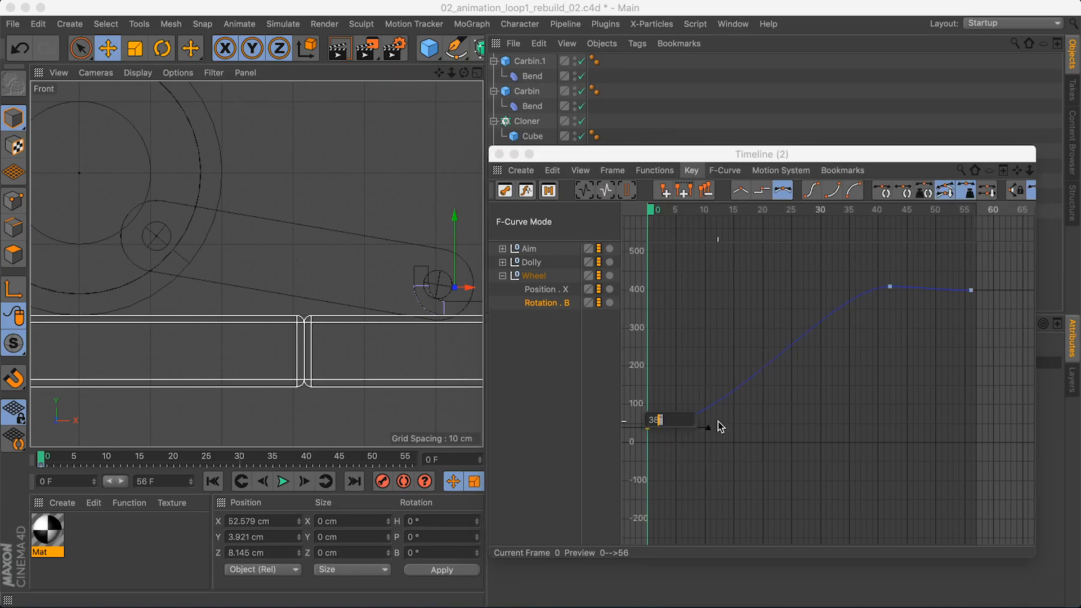
key("Return")
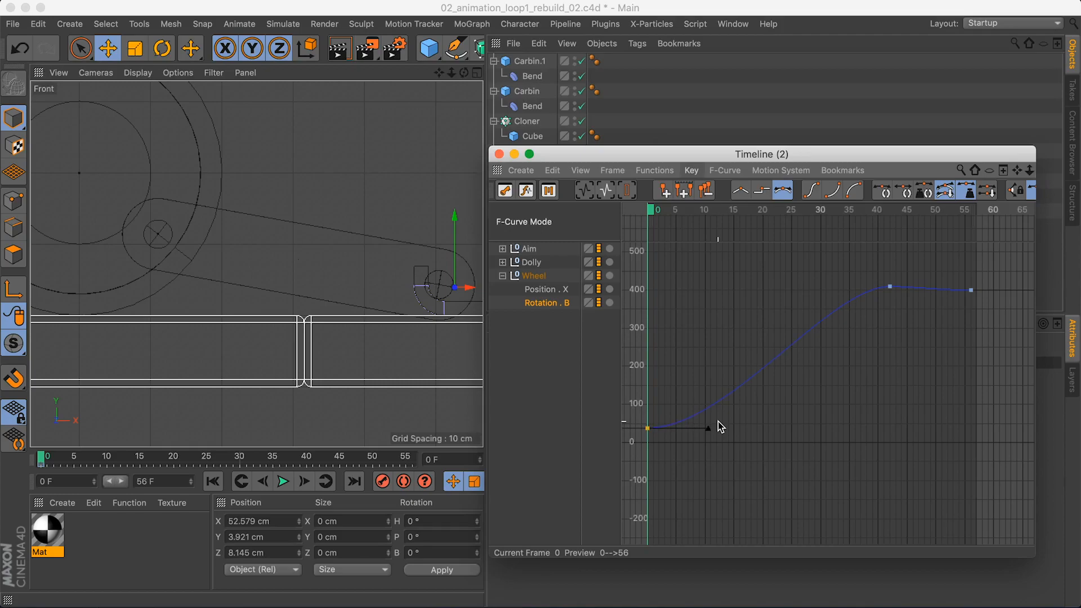
double_click(972, 290)
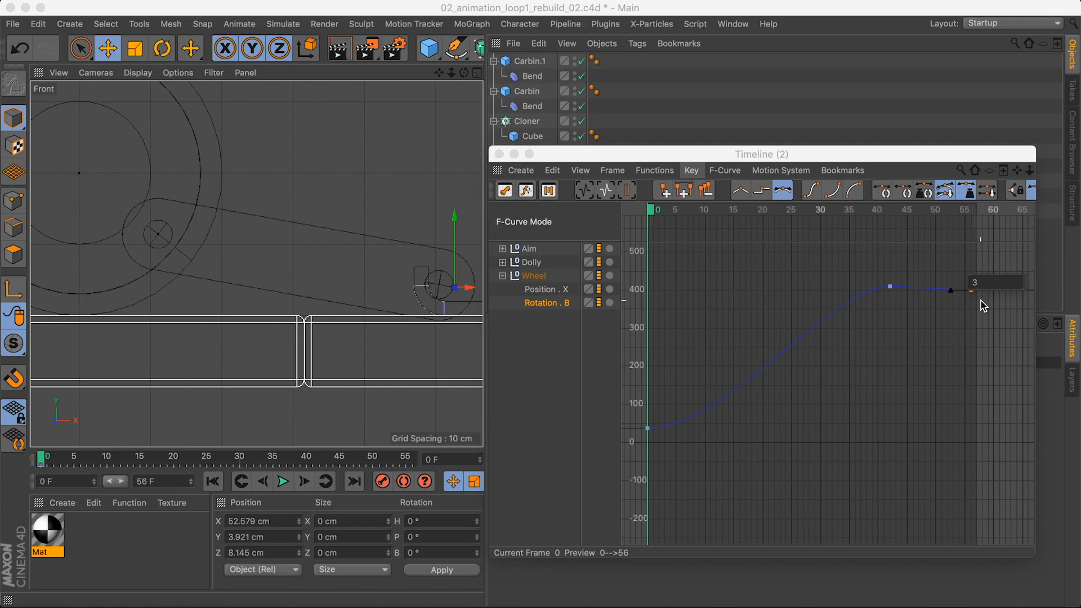
key("Return")
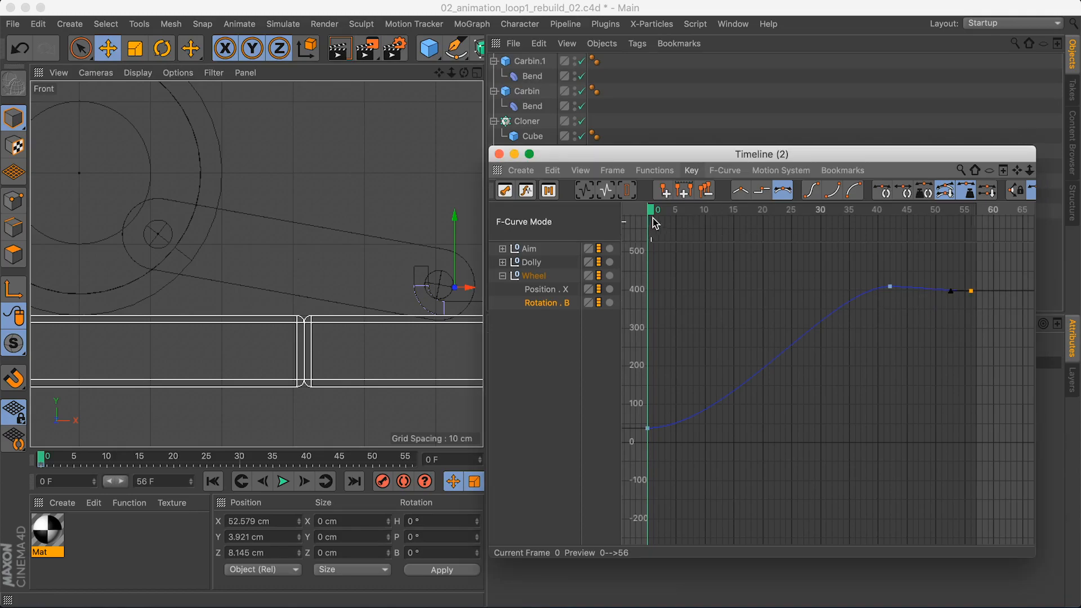
Scrub the first frames while examining the start of the wheel's Position . X and Rotation . B curves in close-up
mouse_move(654, 223)
left_mouse_down()
mouse_move(700, 221)
mouse_move(655, 222)
left_mouse_up()
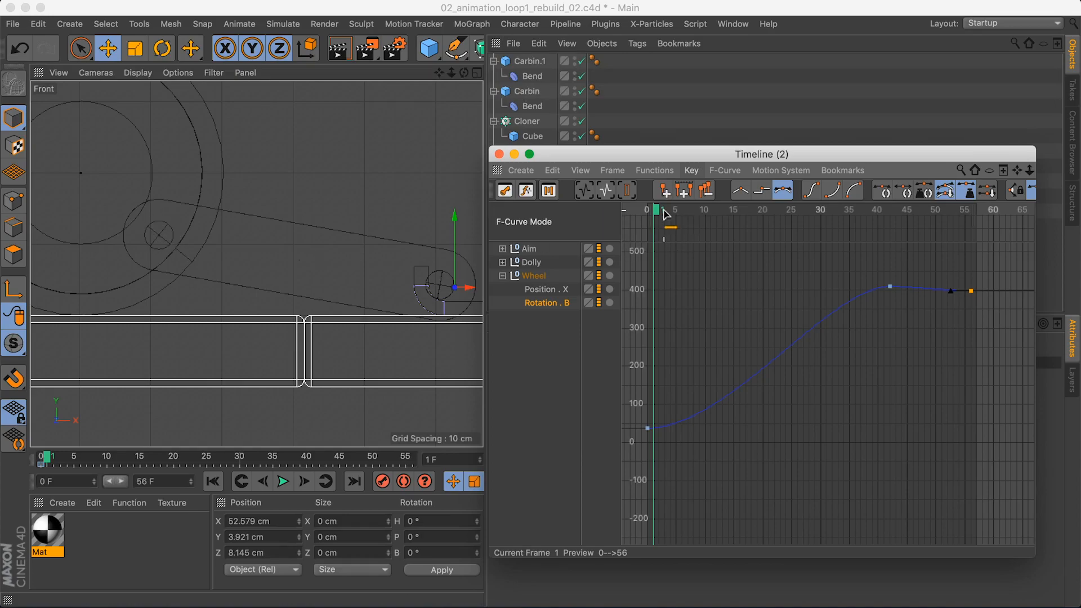
left_click_drag(665, 212, 649, 214)
left_click(569, 290)
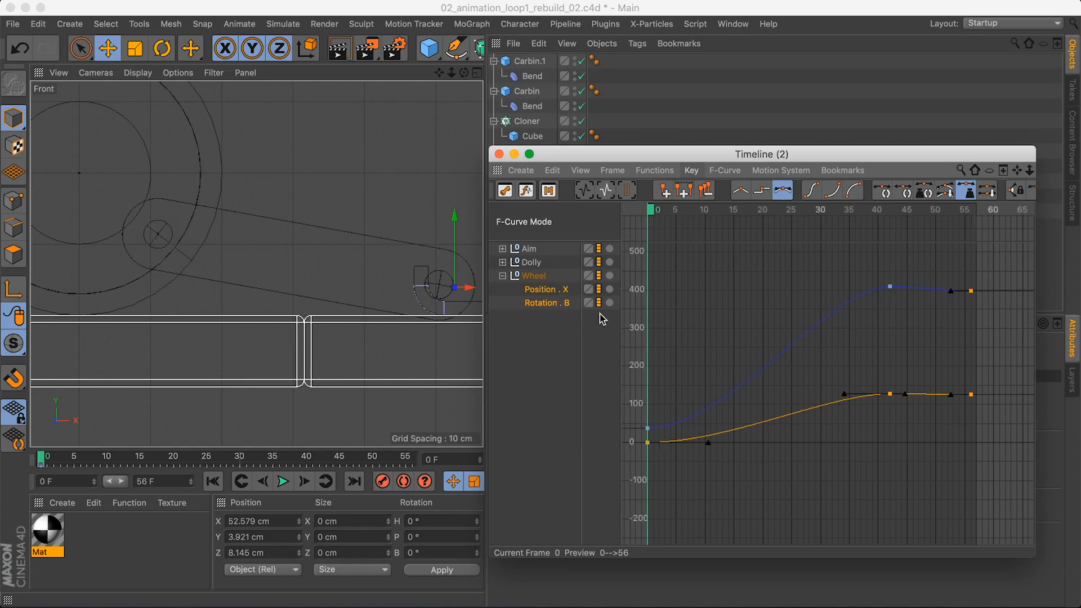
middle_click_drag(690, 381, 698, 352, "alt")
right_click_drag(689, 381, 689, 337, "alt")
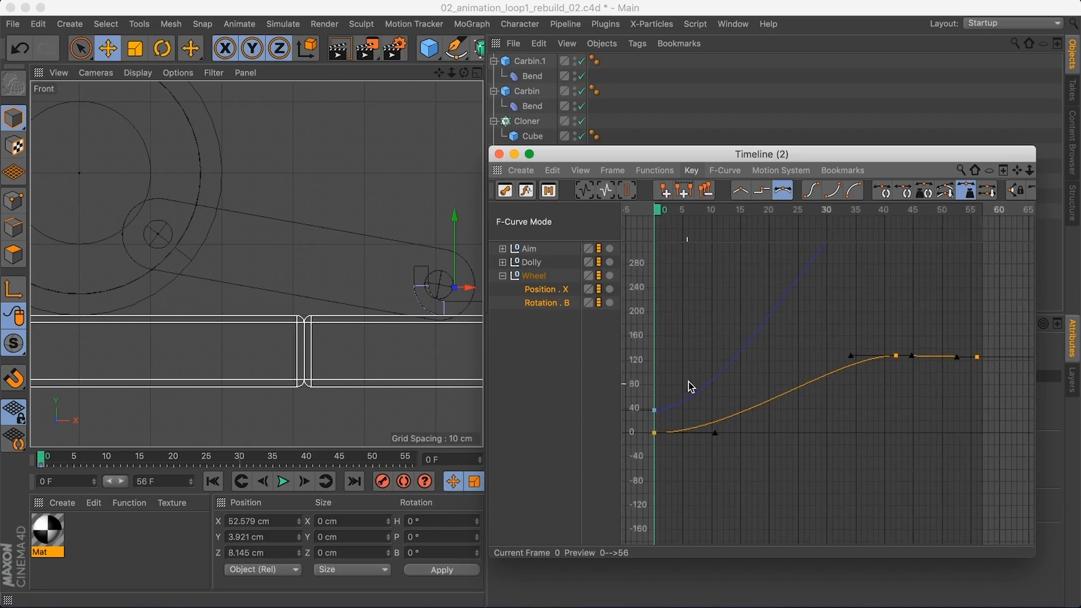
middle_click_drag(688, 380, 692, 348, "alt")
mouse_move(671, 220)
left_mouse_down()
mouse_move(688, 213)
mouse_move(652, 223)
left_mouse_up()
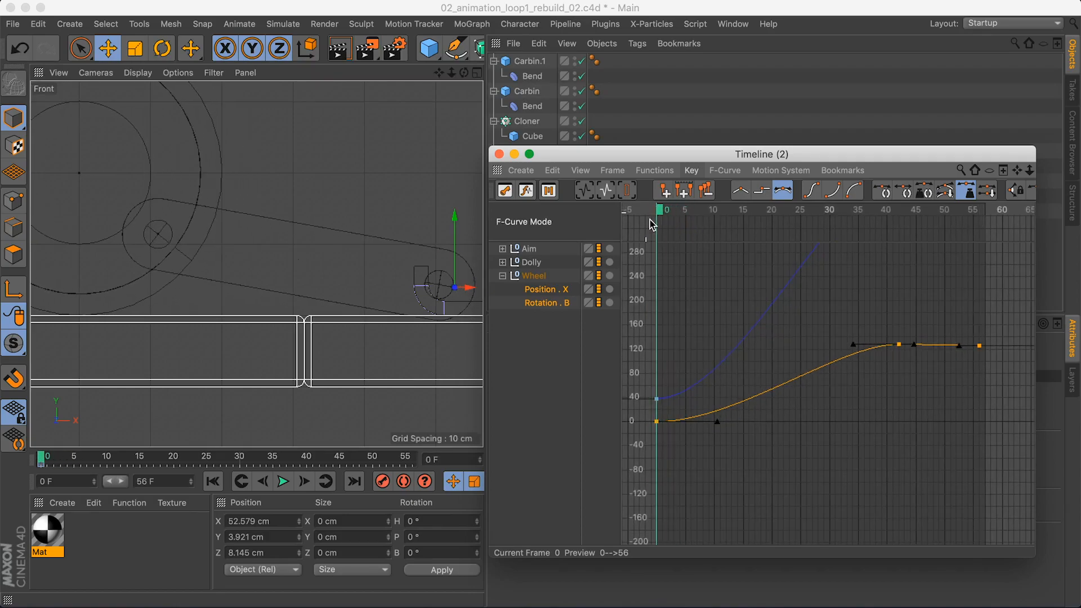
middle_click_drag(684, 409, 706, 379, "alt")
right_click_drag(706, 378, 730, 380, "alt")
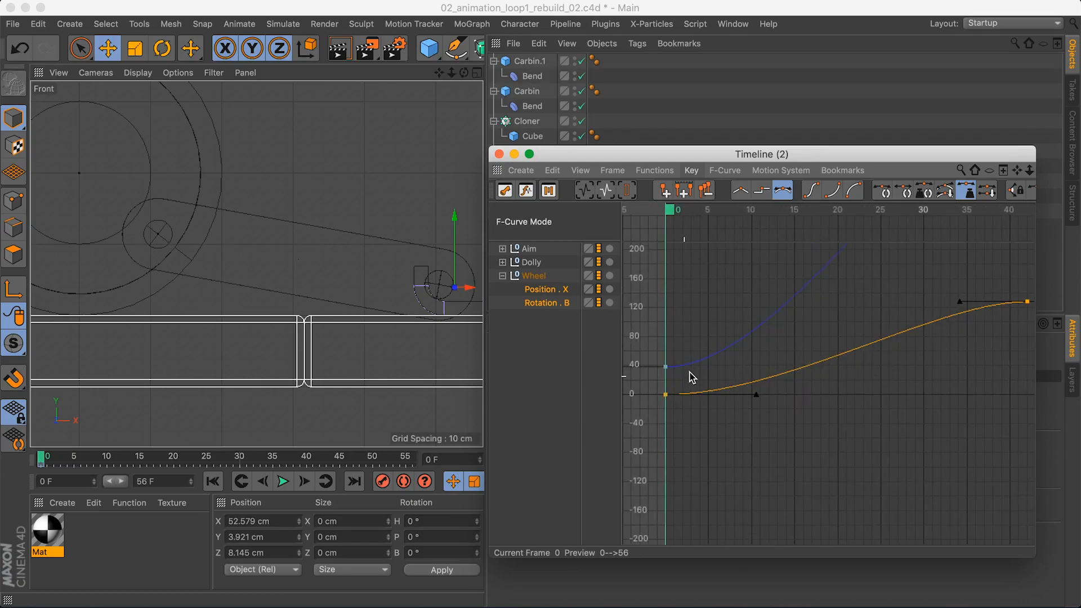
middle_click_drag(697, 362, 701, 370, "alt")
left_click_drag(726, 223, 661, 229)
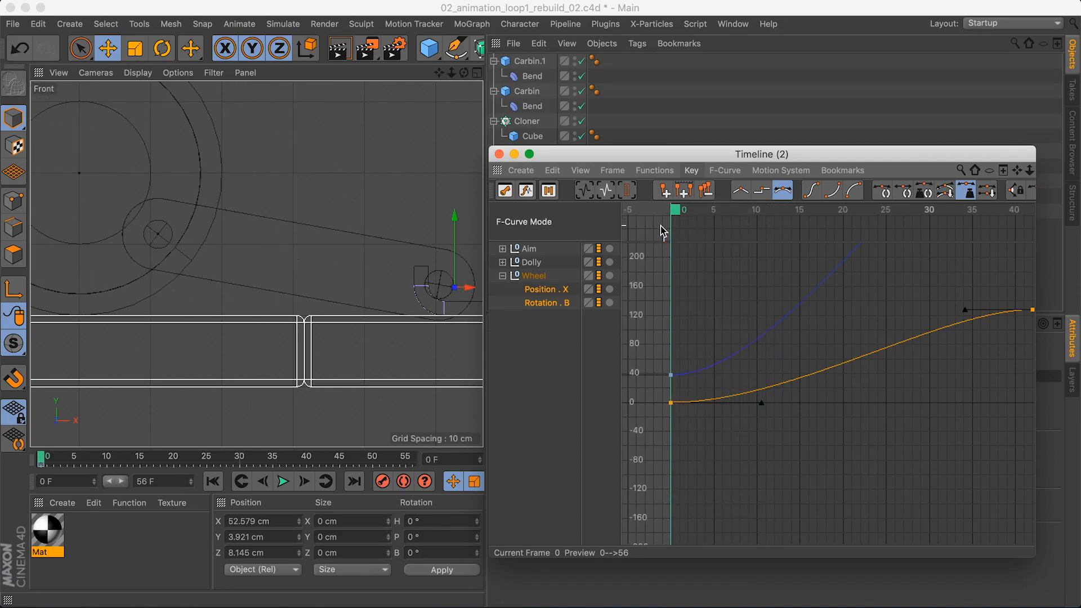
Add keys at frame 12 on the wheel's Position . X and Rotation . B curves
right_click_drag(457, 261, 356, 264, "alt")
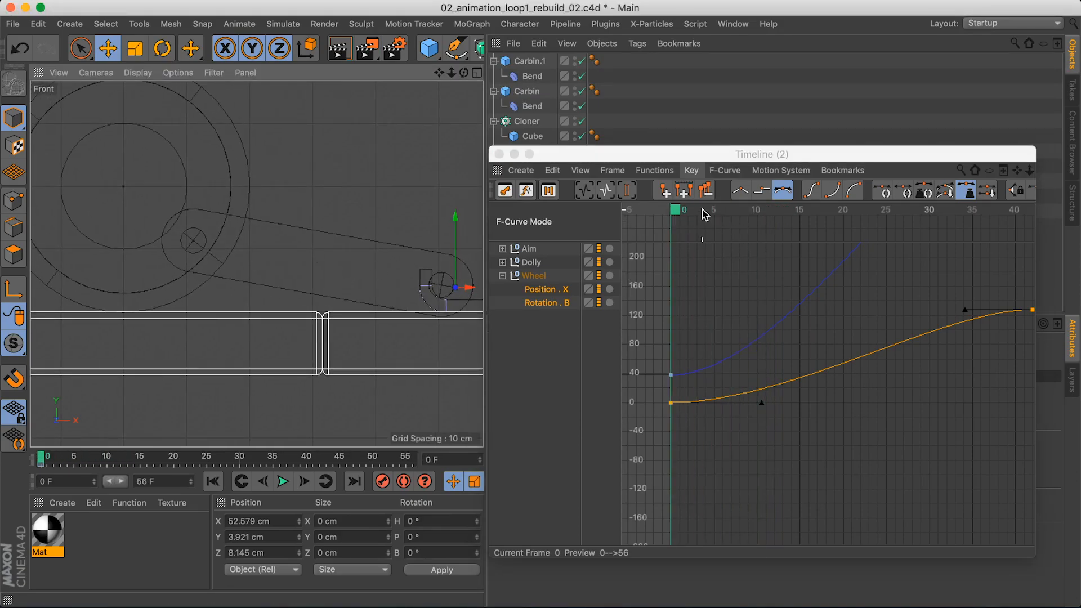
left_click_drag(704, 213, 774, 221)
left_click(776, 329, "super")
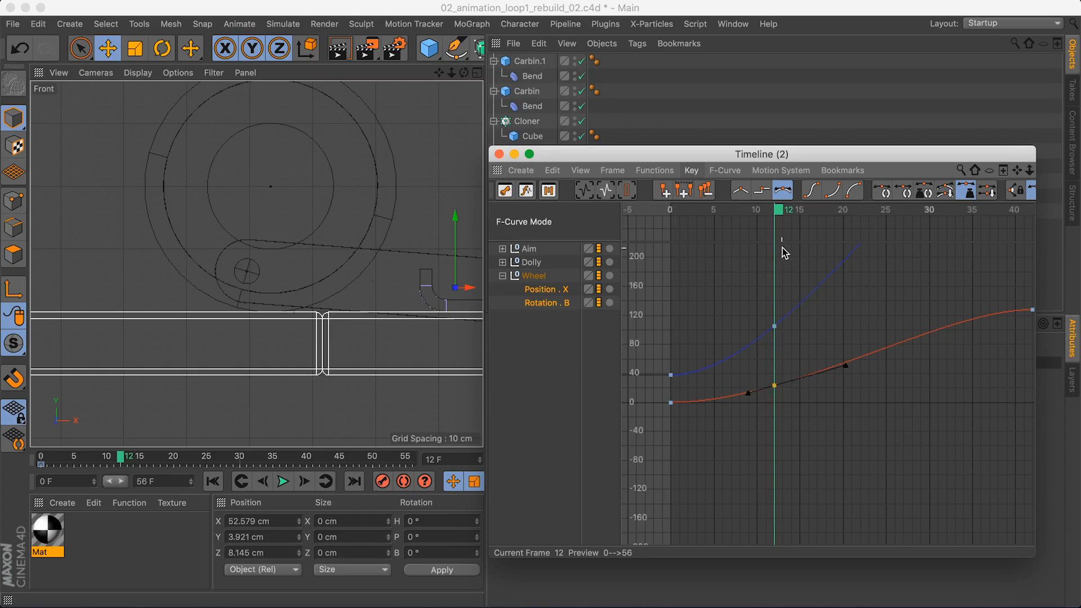
Try shortening the tangent of the wheel's first Rotation . B key at frame 0
middle_click_drag(366, 231, 333, 220, "alt")
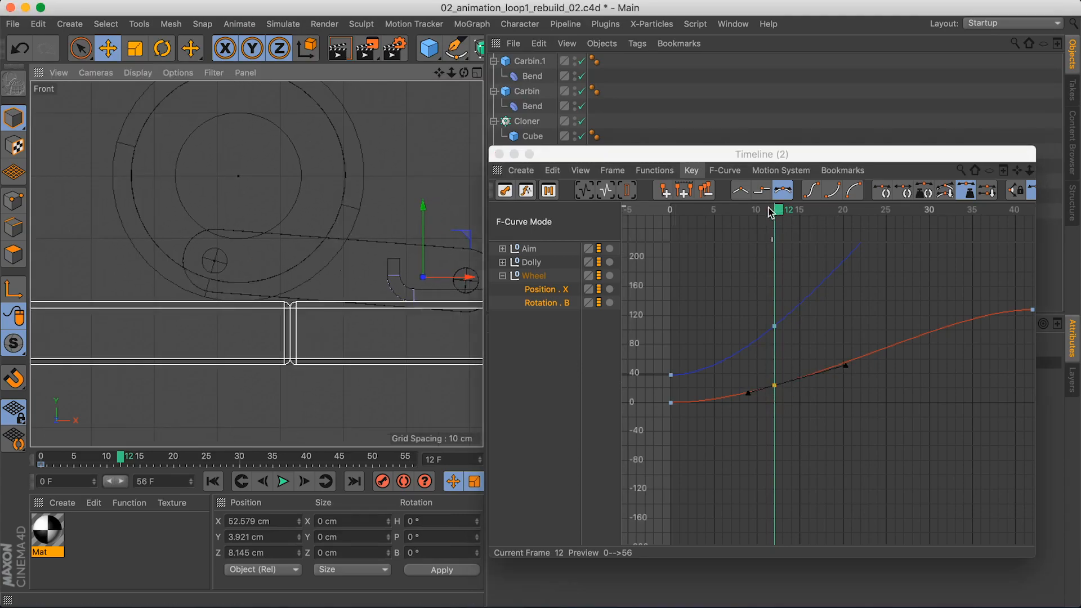
left_click_drag(772, 210, 774, 251)
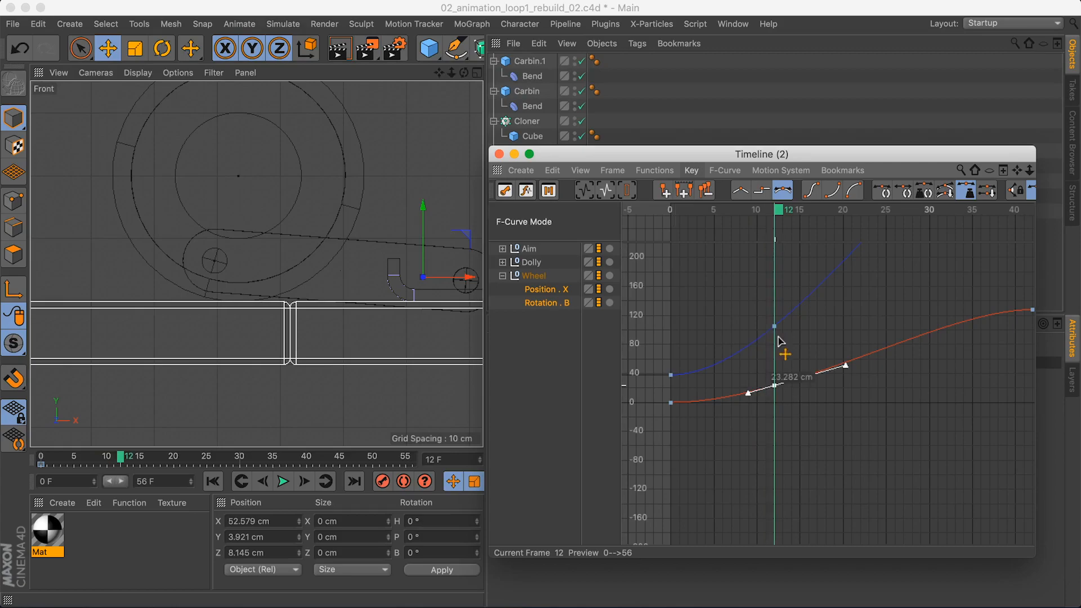
left_click_drag(778, 213, 662, 219)
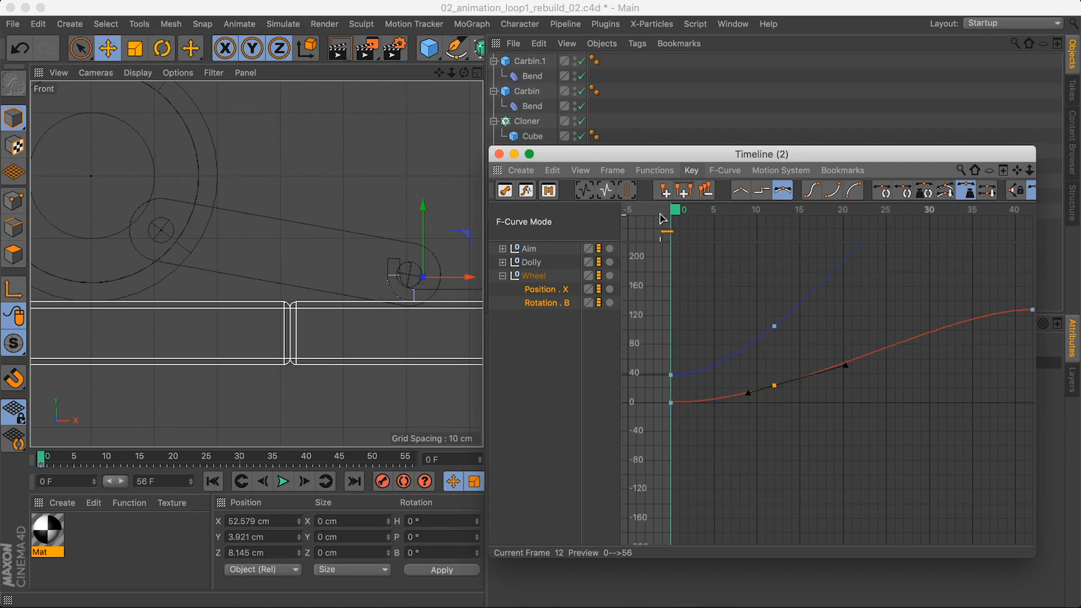
left_click(669, 374)
left_click_drag(694, 374, 691, 374)
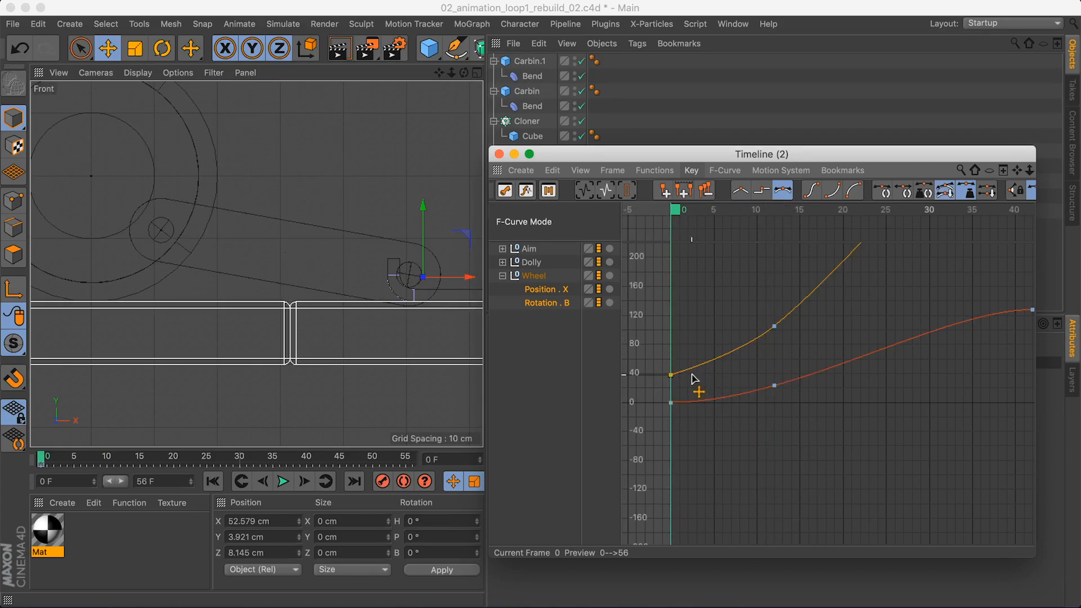
key("super+z")
Raise the wheel's Rotation . B key at frame 12 to about 145° and scrub back through the motion
left_click_drag(795, 338, 790, 342)
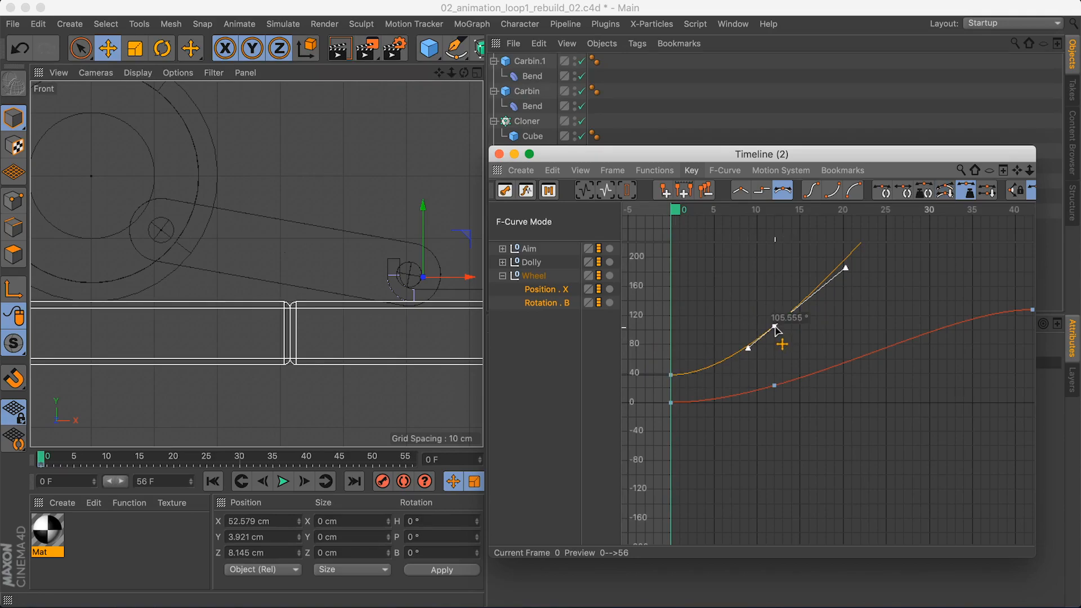
left_click(775, 325)
left_click_drag(776, 324, 778, 310)
left_click_drag(684, 210, 777, 223)
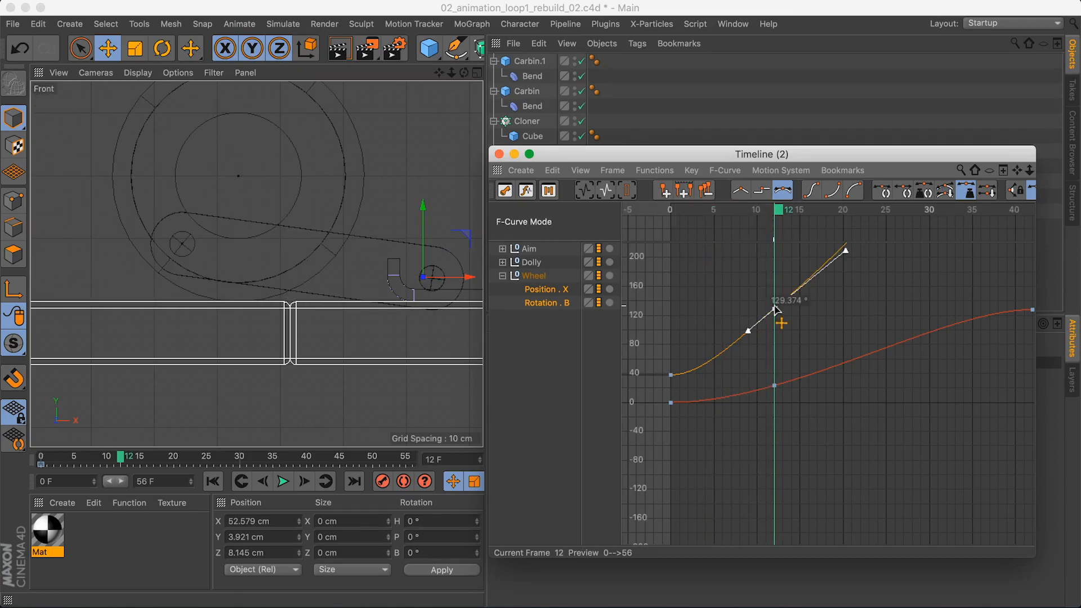
left_click_drag(775, 309, 773, 298)
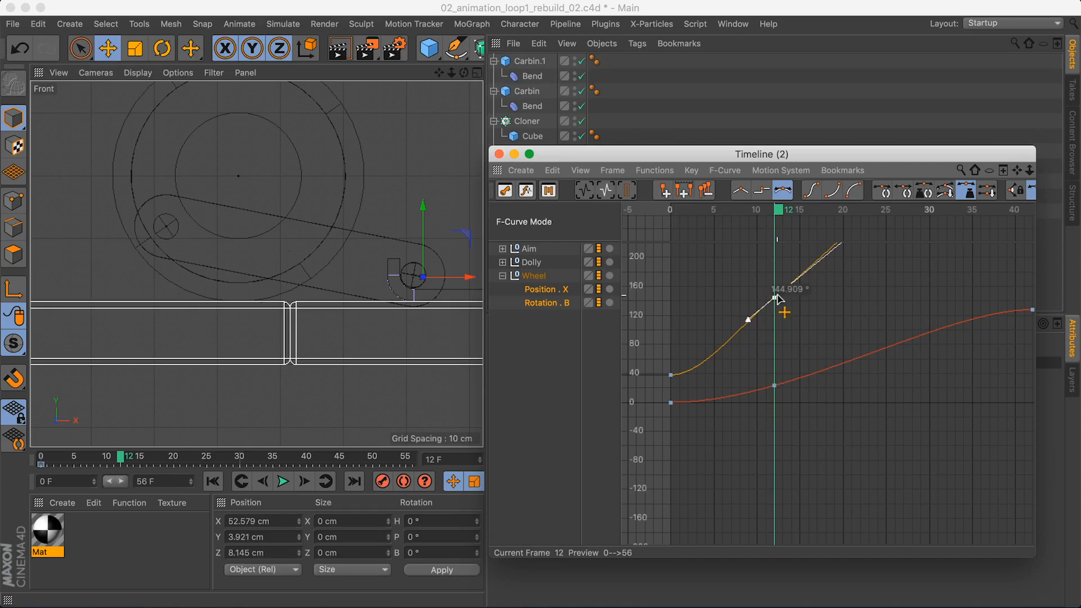
left_click_drag(784, 213, 731, 235)
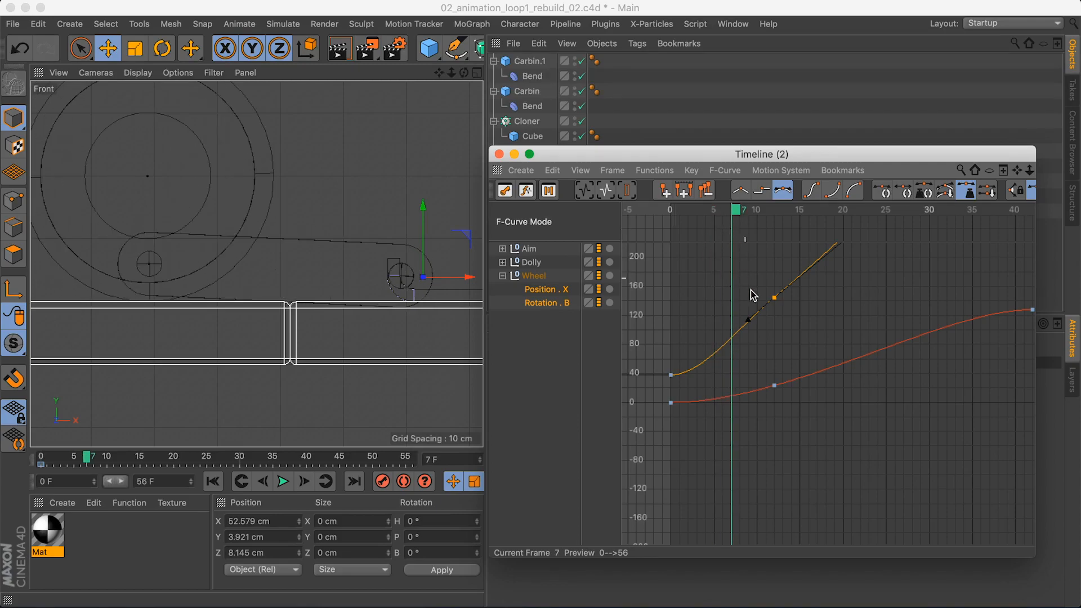
Try different tangent settings on the wheel's first Rotation . B key, including a longer ease-out, and undo the last change
left_click_drag(661, 350, 698, 381)
key("alt+l")
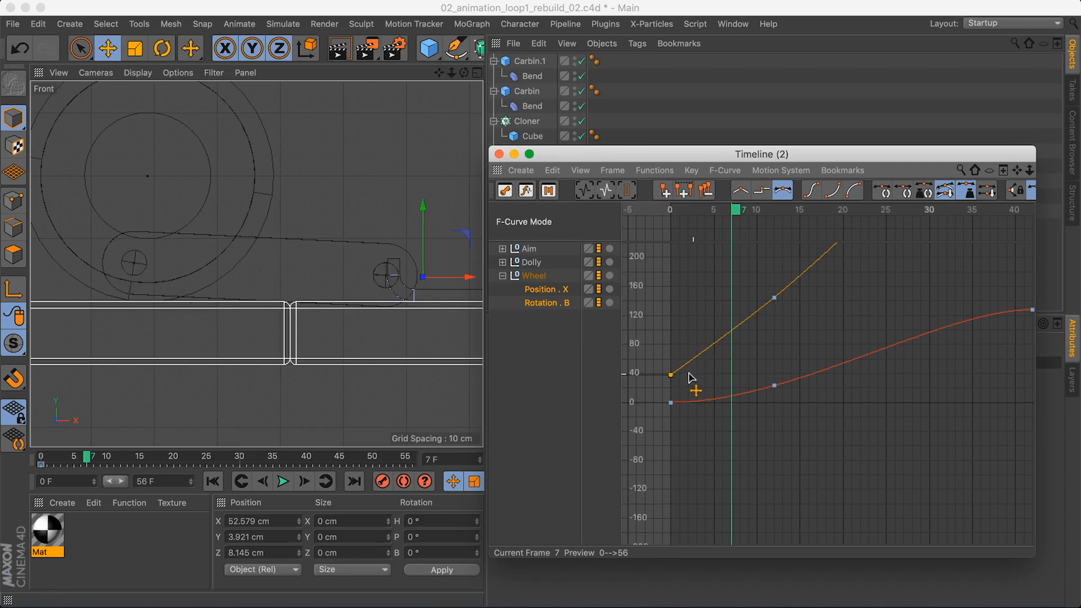
key("alt+s")
key("alt+l")
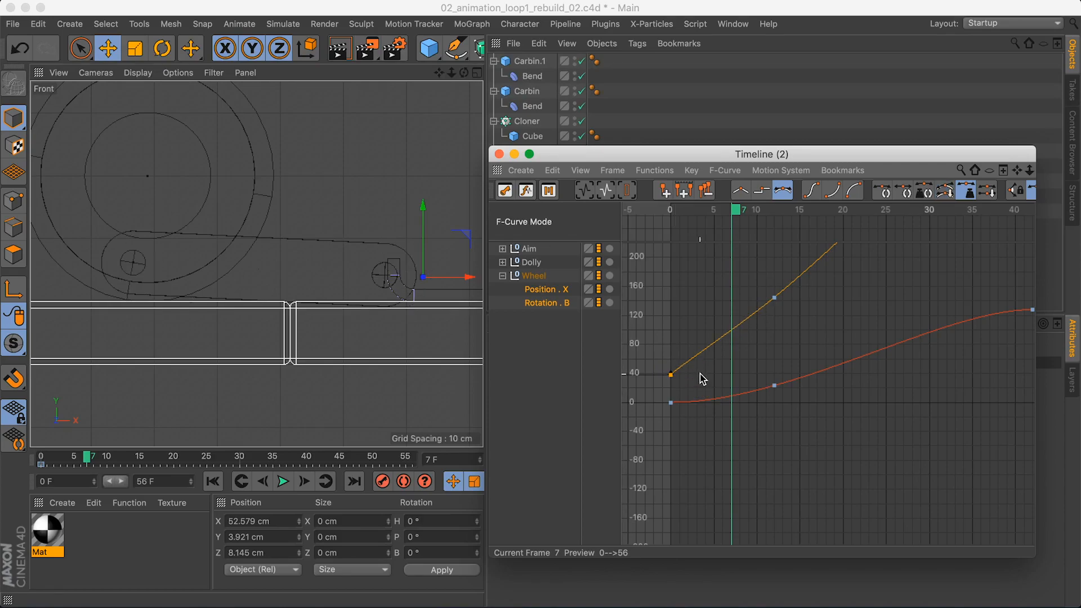
key("alt+s")
left_click_drag(700, 374, 708, 379)
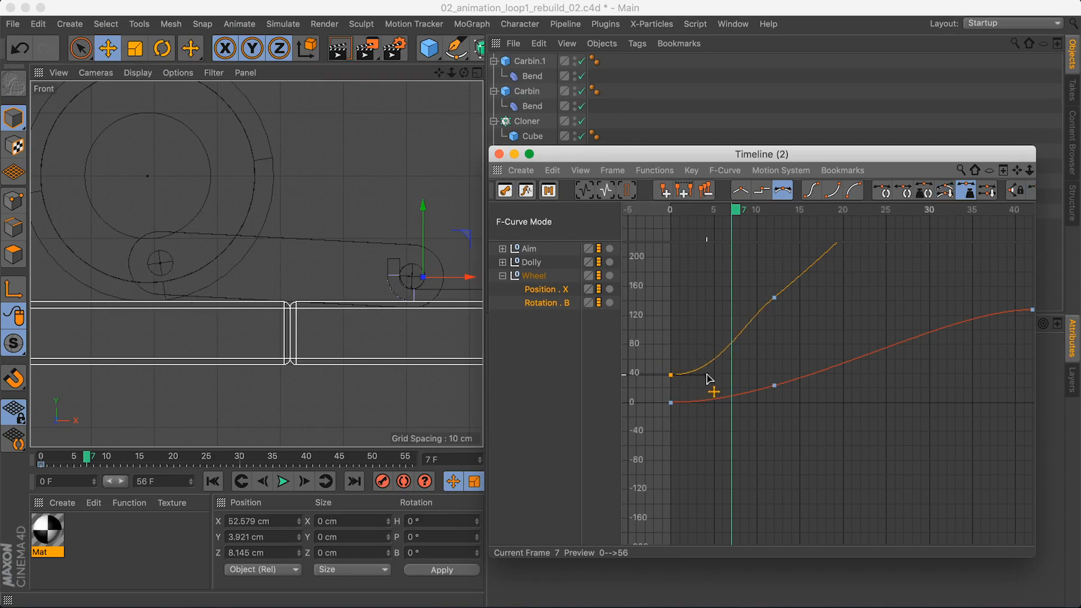
left_click_drag(746, 213, 673, 211)
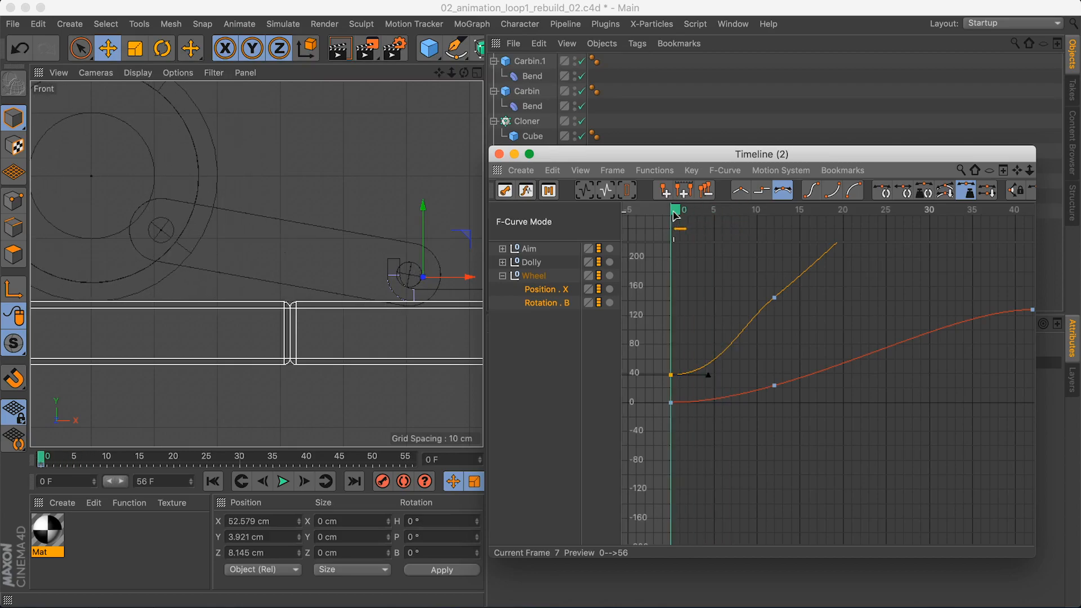
key("ctrl+z")
Steepen the tangent of the wheel's frame 12 Rotation . B key and set the frame 0 key's tangent to about 2.5 frames
left_click_drag(754, 319, 746, 317)
left_click_drag(687, 213, 723, 217)
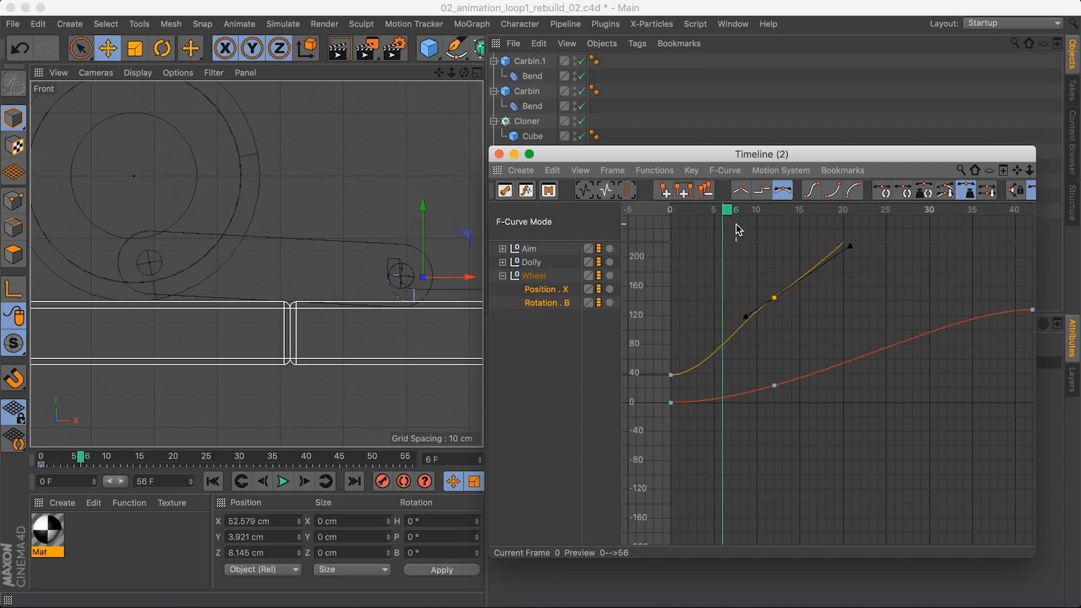
left_click_drag(746, 319, 753, 327)
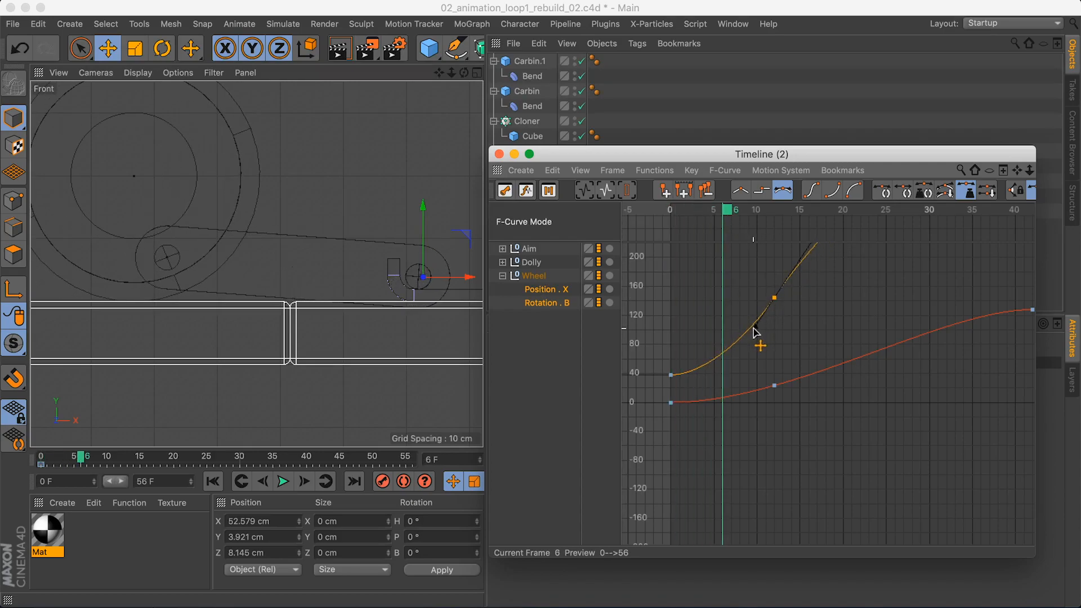
left_click_drag(698, 377, 692, 375)
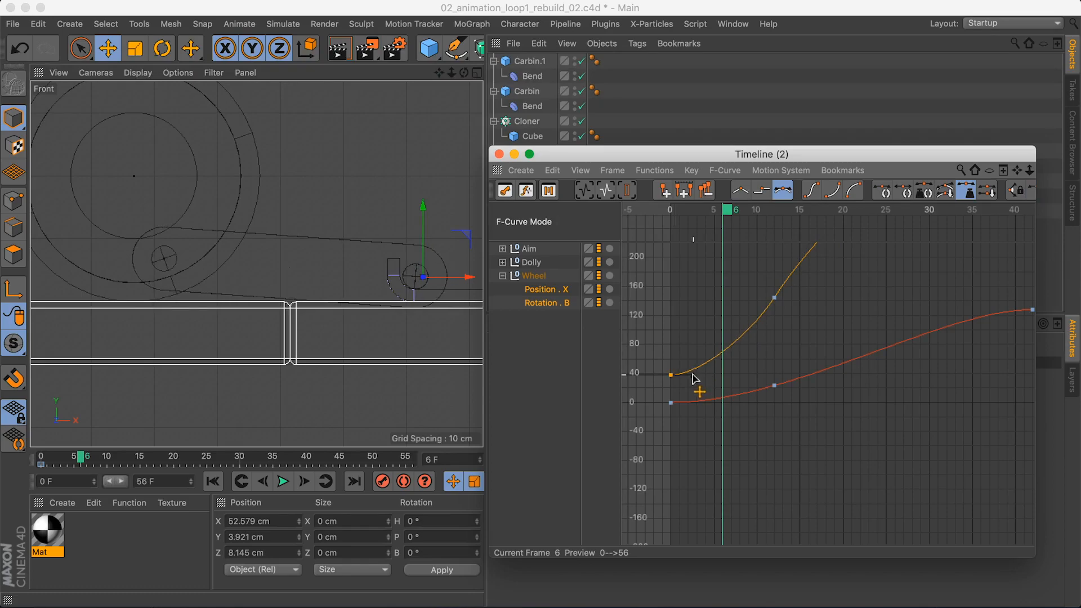
left_click_drag(725, 213, 669, 237)
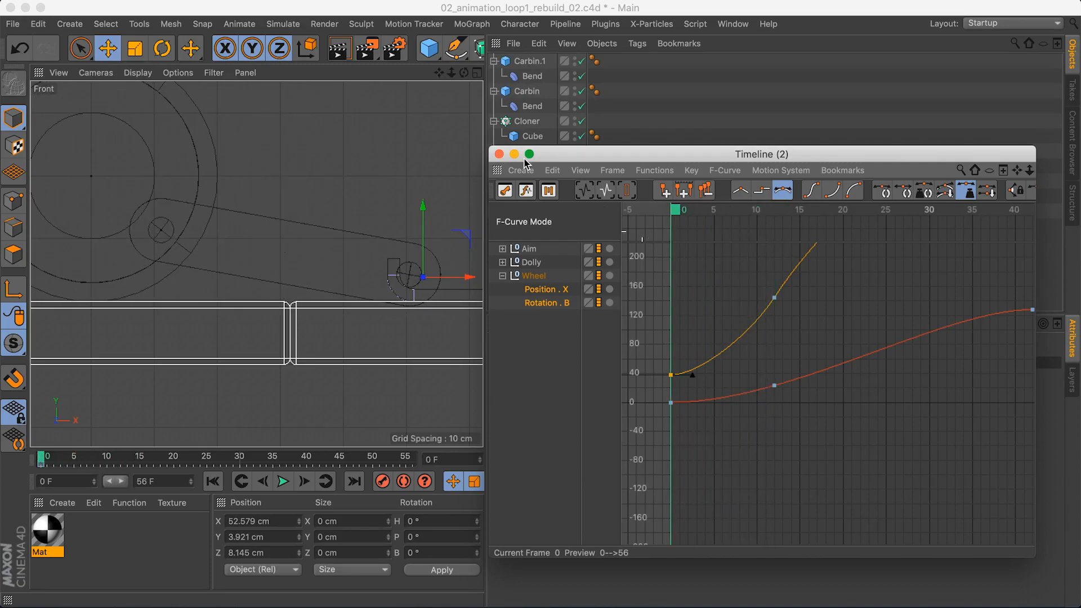
Close the timeline and examine the start of the animation through the scene Camera in the Perspective view
left_click(499, 154)
left_click(477, 73)
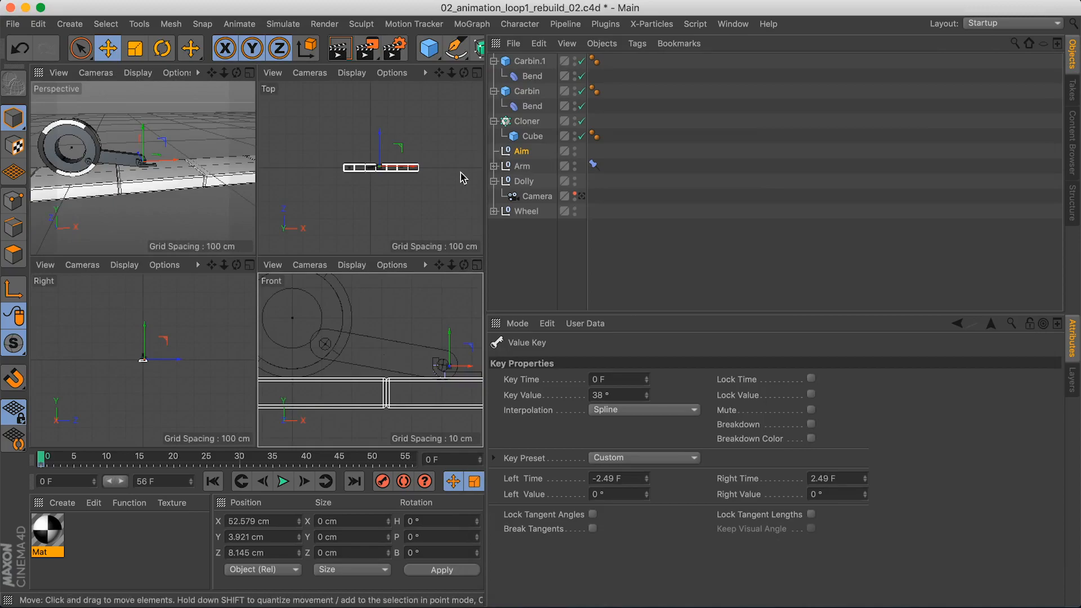
key("F1")
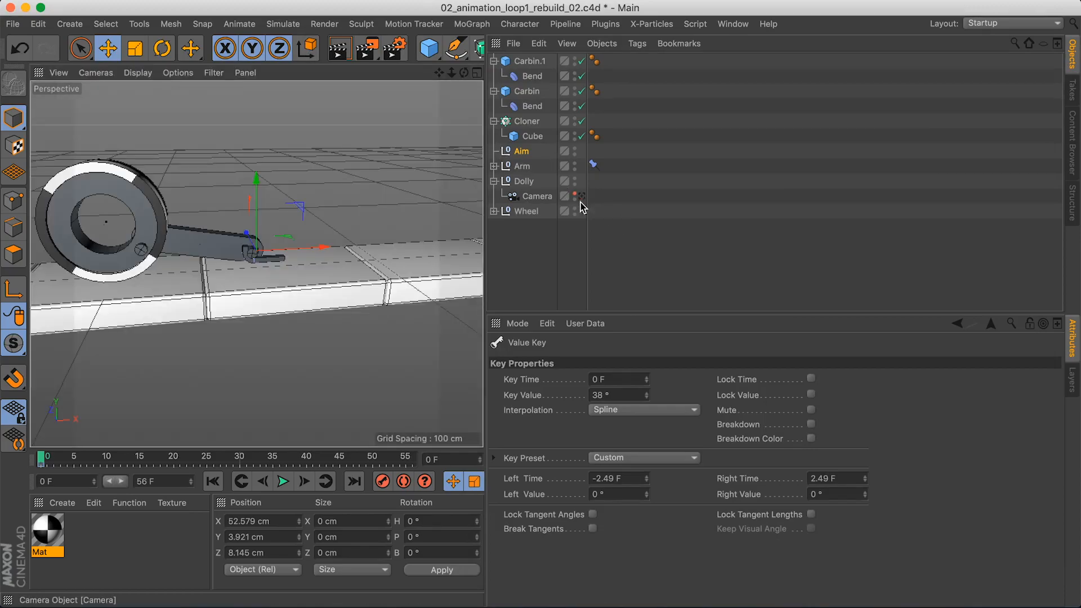
left_click(582, 196)
mouse_move(40, 459)
left_mouse_down()
mouse_move(138, 470)
mouse_move(40, 471)
left_mouse_up()
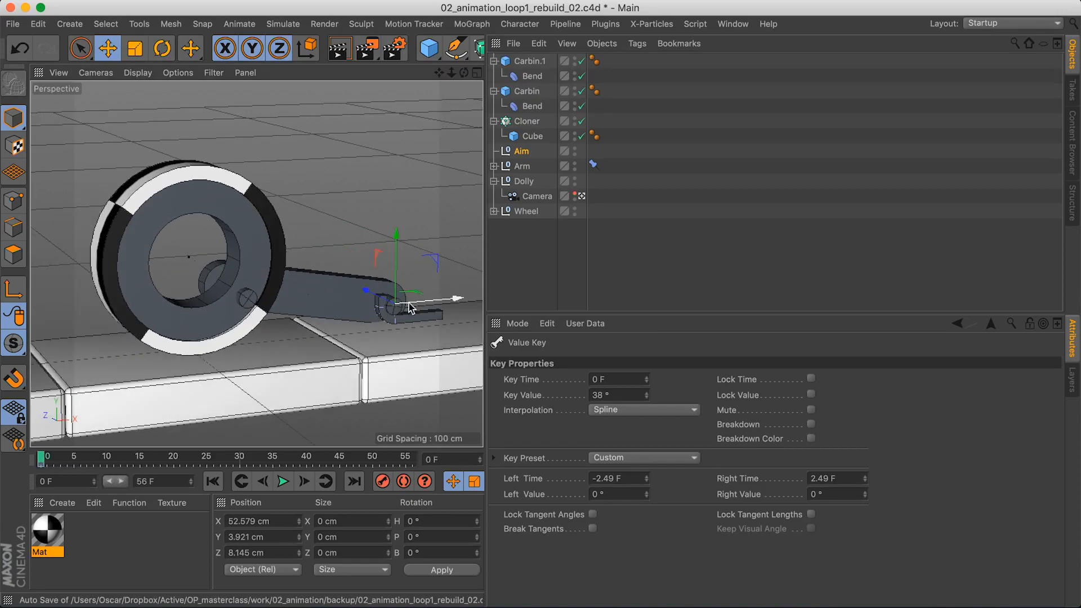
Examine the arm, pin and first bracket in the enlarged Front view at frame 15
left_click(477, 73)
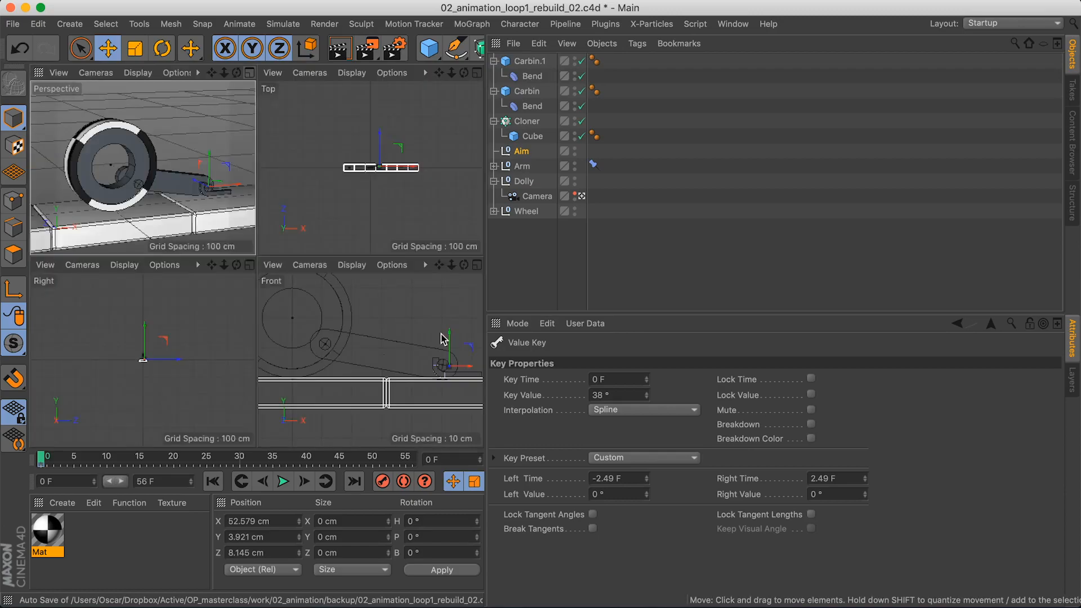
left_click(476, 271)
scroll(406, 301, "down", 5)
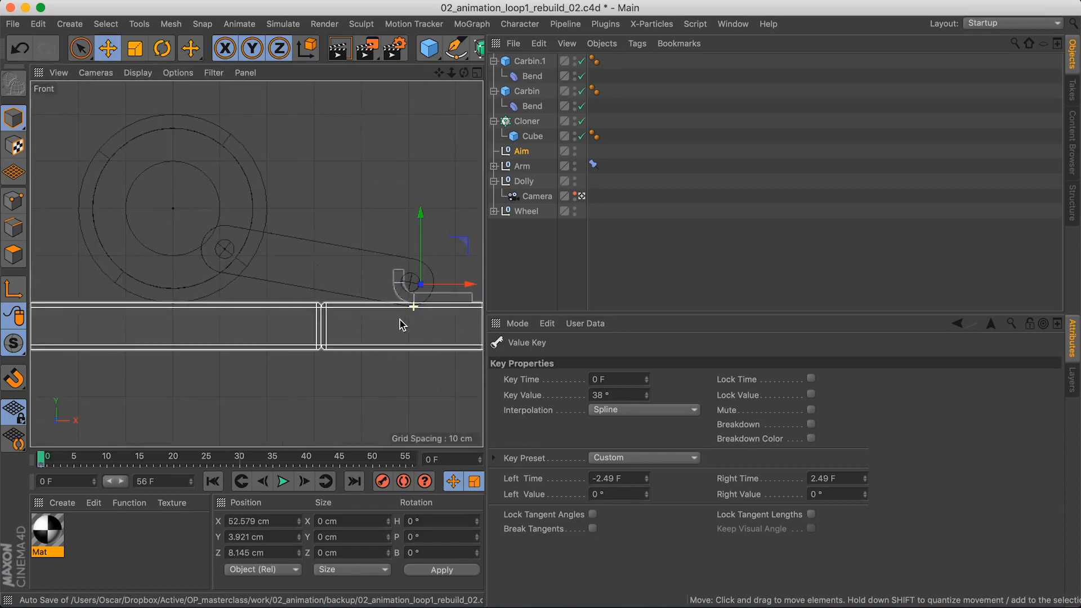
left_click_drag(64, 459, 139, 472)
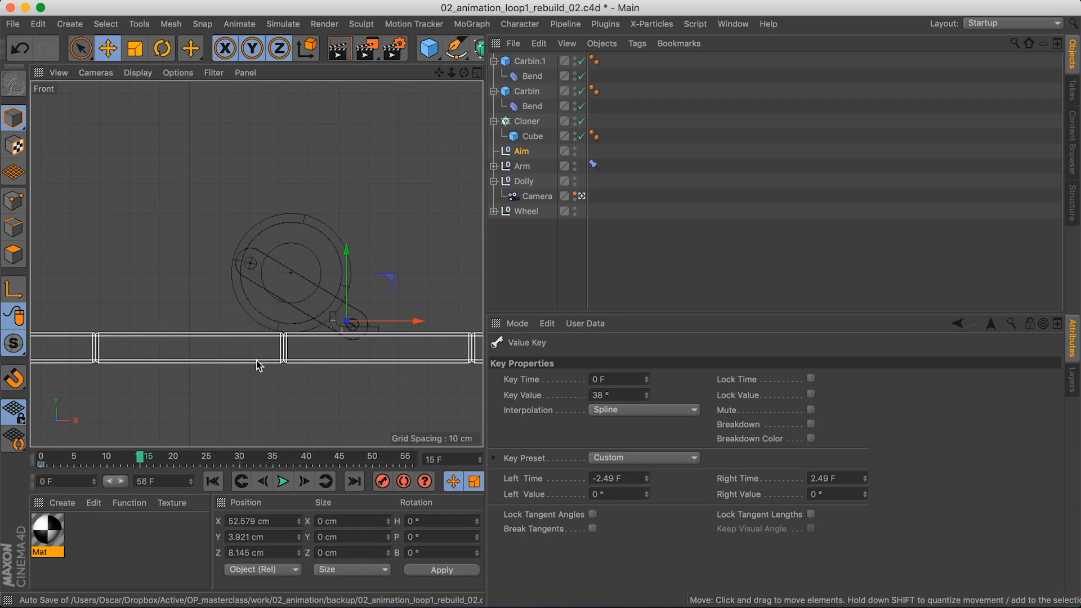
scroll(256, 365, "down", 2)
scroll(355, 296, "down", 2)
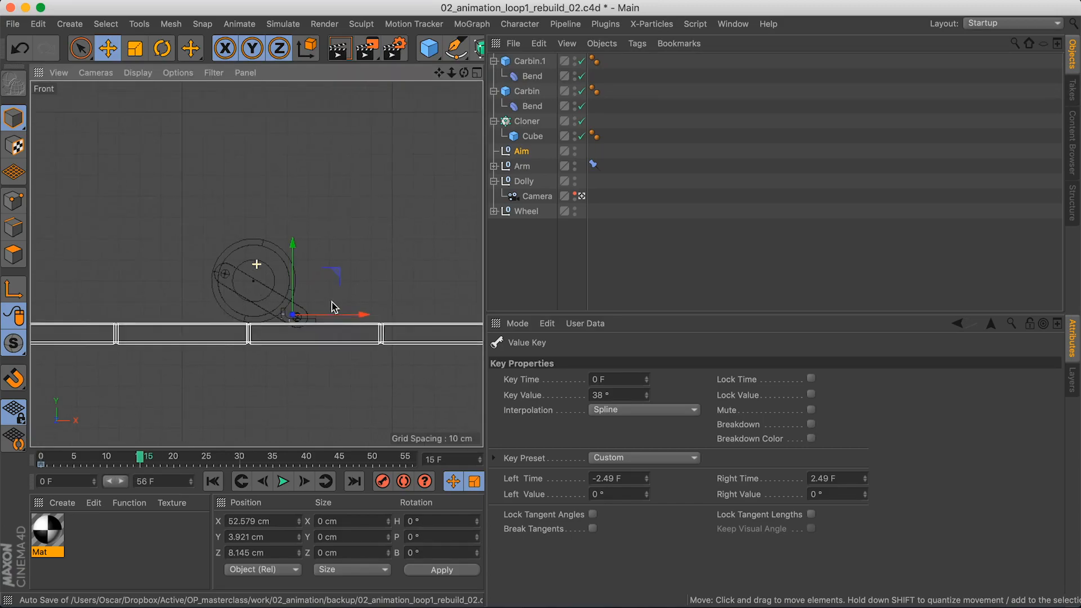
middle_click_drag(396, 276, 251, 324, "alt")
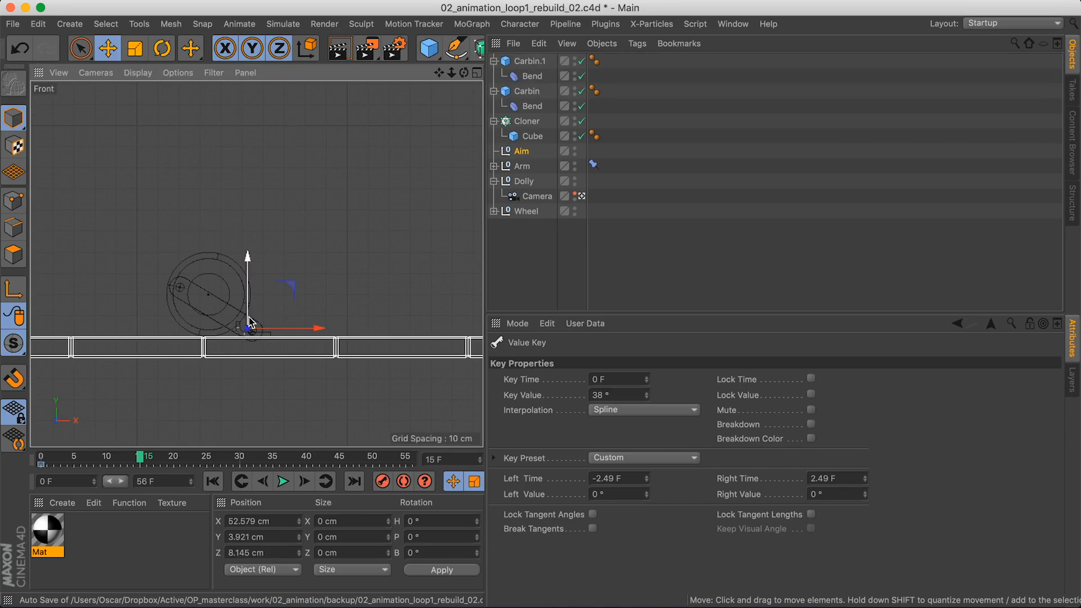
Reopen the F-Curve timeline and move Aim's Position . X and Position . Y keys to frame 13
left_click(732, 23)
left_click(729, 181)
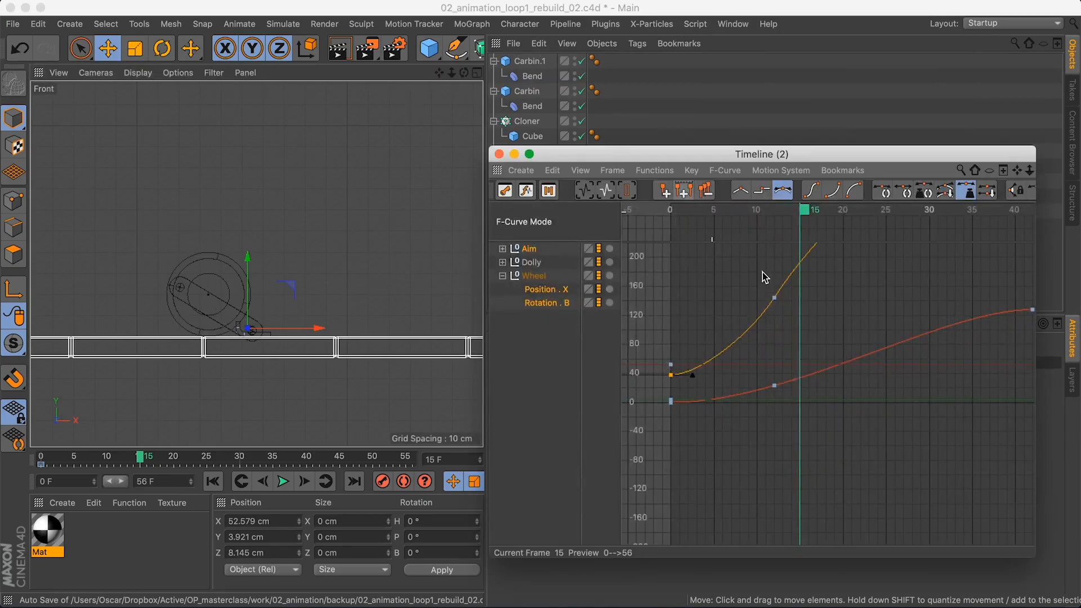
right_click_drag(840, 281, 633, 291, "alt")
left_click(528, 252)
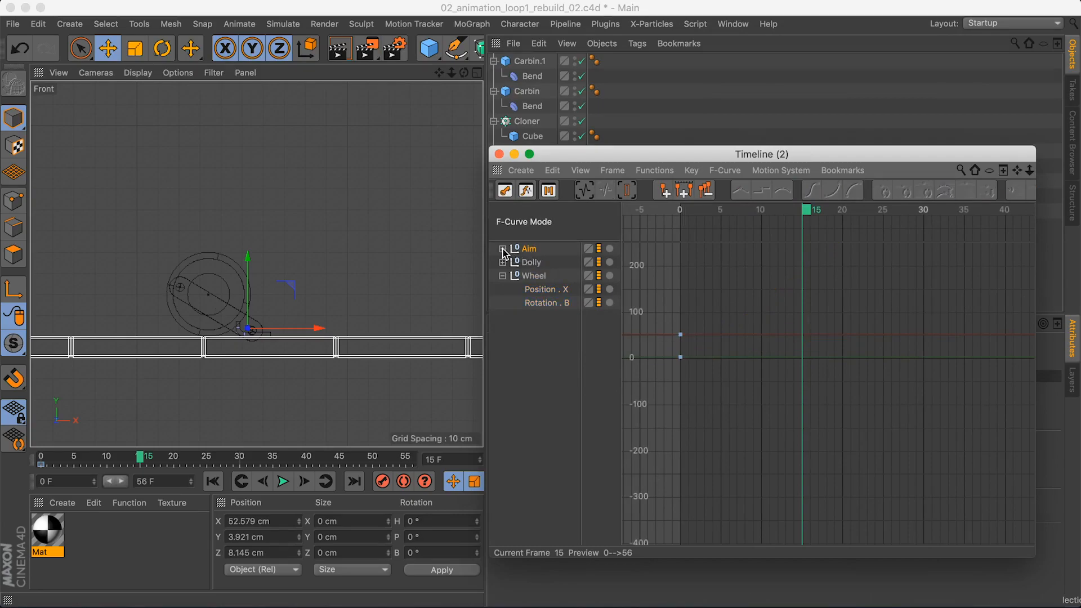
left_click(502, 249)
left_click_drag(708, 213, 739, 219)
right_click_drag(224, 327, 473, 301, "alt")
left_click_drag(741, 212, 793, 214)
left_click_drag(660, 315, 683, 360)
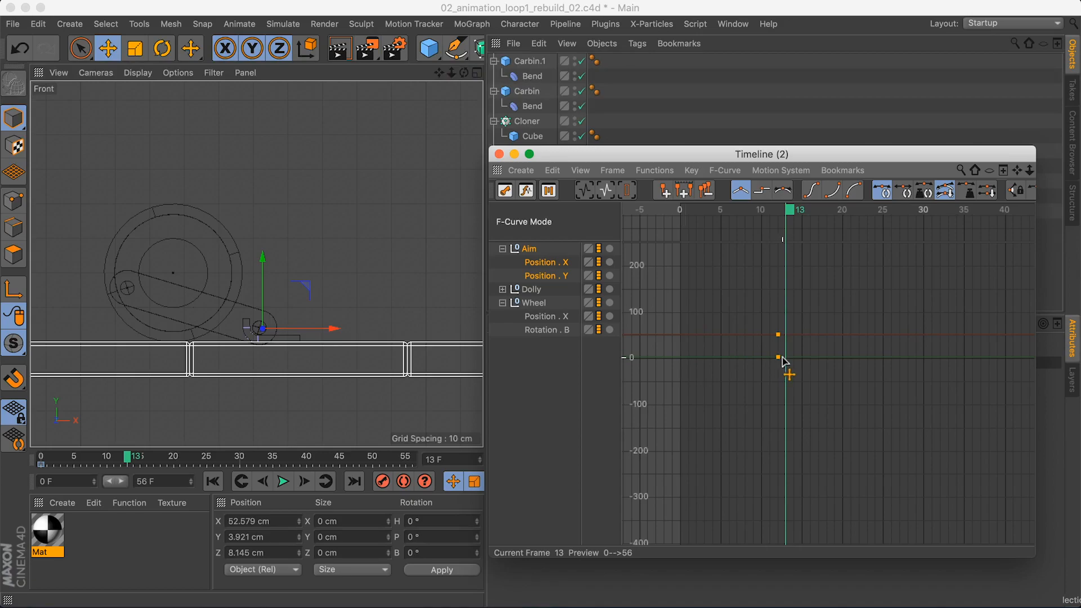
Add keys at frame 56 on Aim's Position . X and Position . Y curves
middle_click_drag(828, 383, 758, 387, "alt")
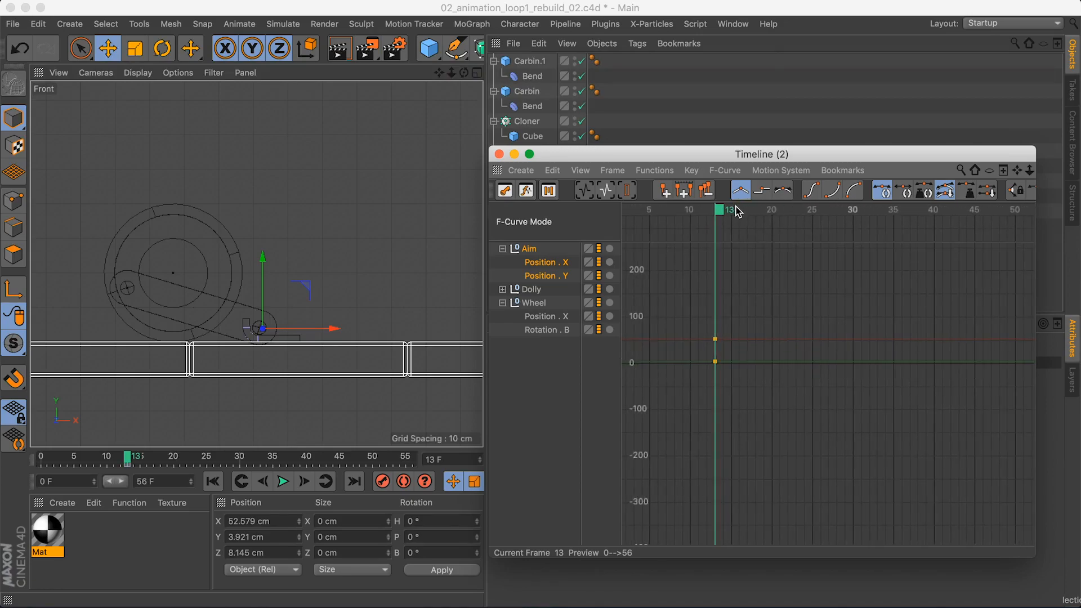
left_click_drag(740, 212, 818, 220)
right_click_drag(203, 273, 169, 274, "alt")
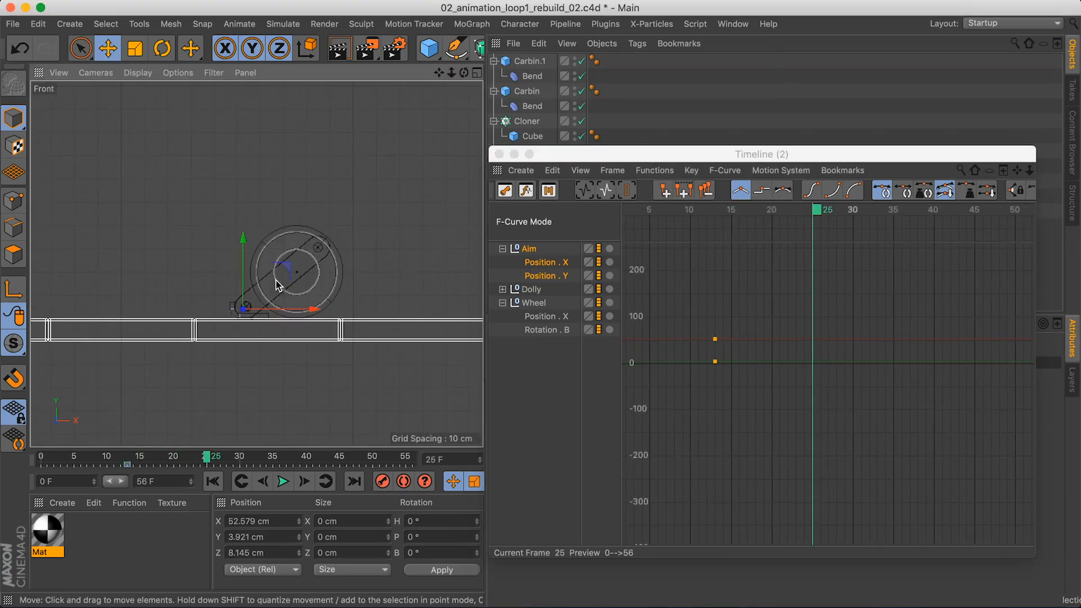
scroll(279, 281, "down", 3)
middle_click_drag(290, 273, 214, 285, "alt")
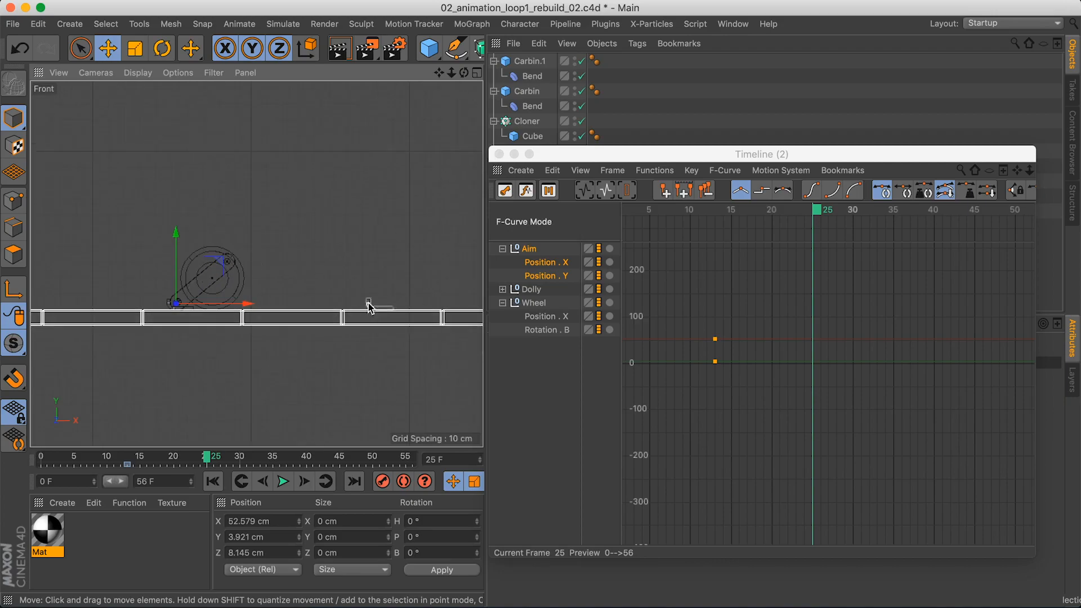
left_click_drag(828, 212, 864, 214)
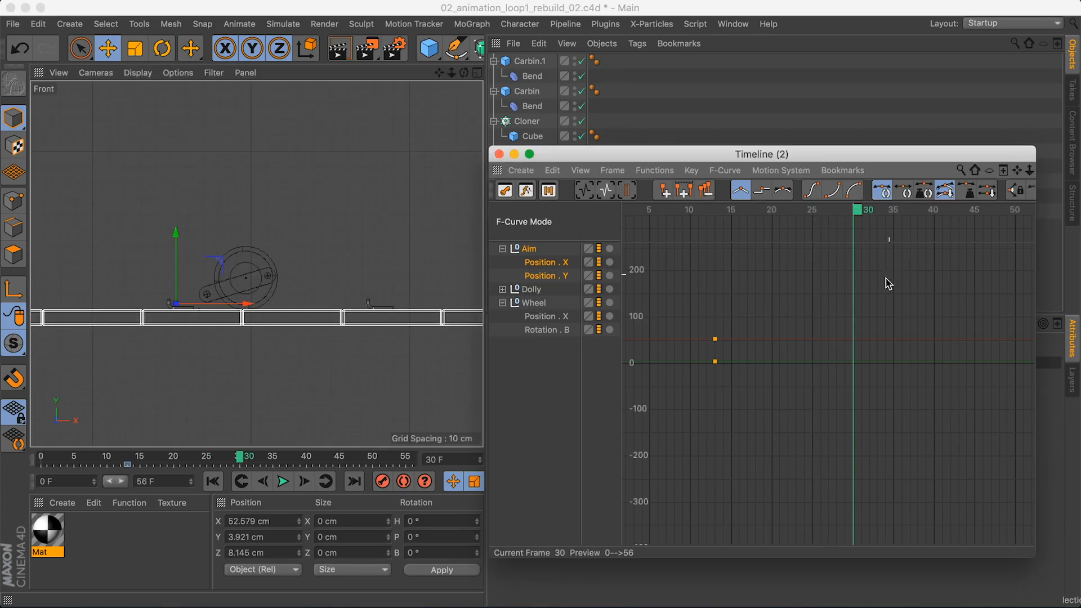
right_click_drag(886, 280, 852, 279, "alt")
middle_click_drag(904, 270, 879, 271, "alt")
left_click_drag(893, 212, 1002, 220)
left_click(974, 337, "ctrl")
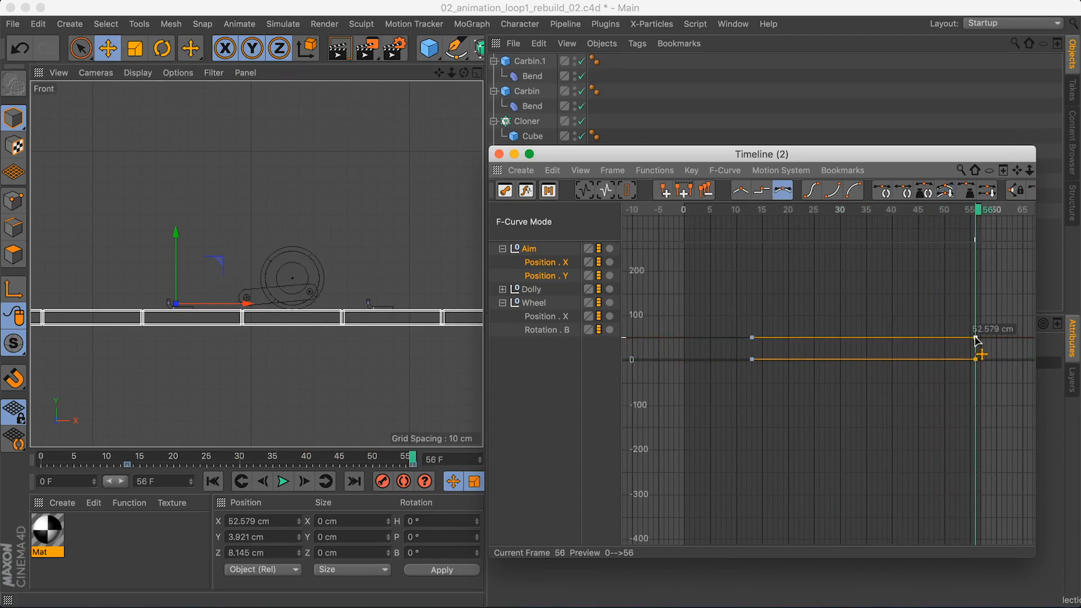
Raise Aim's Position . X key at frame 56 to about 72.7 cm and close the timeline
left_click(954, 346)
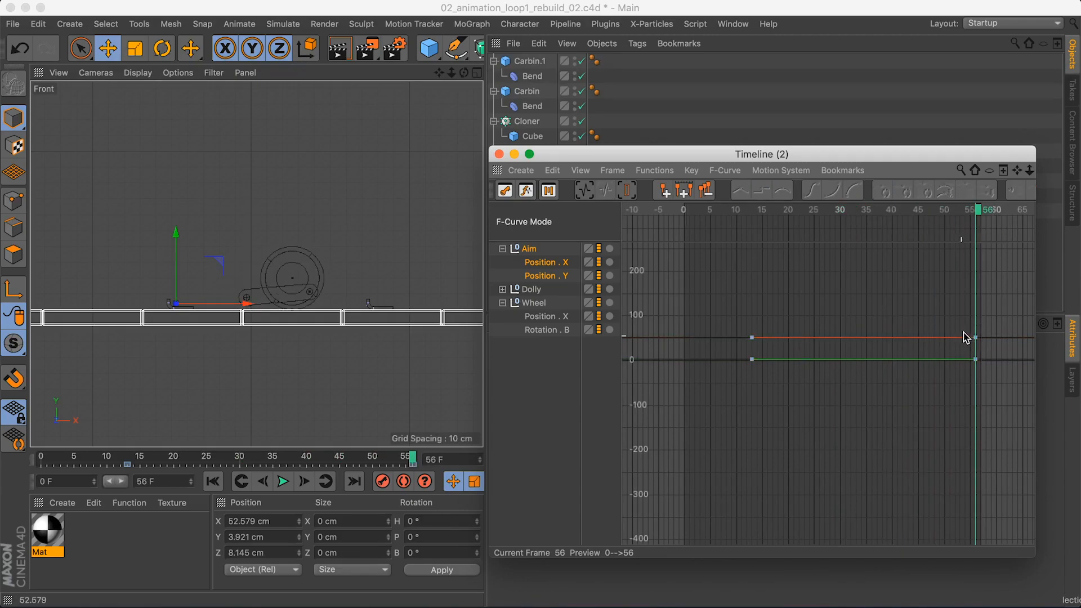
left_click_drag(976, 336, 976, 329)
double_click(977, 330)
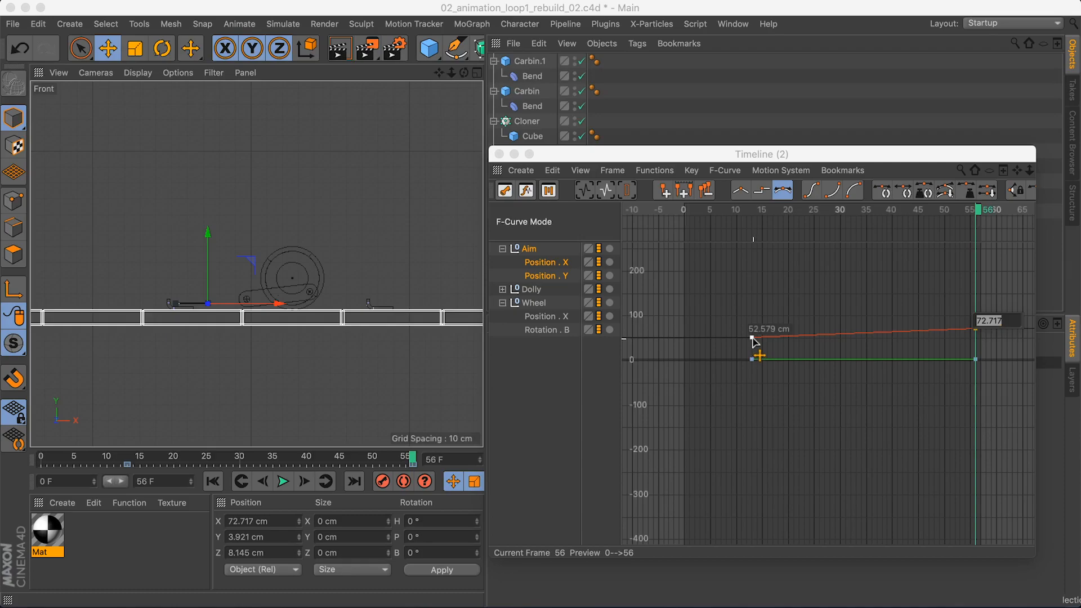
left_click(499, 154)
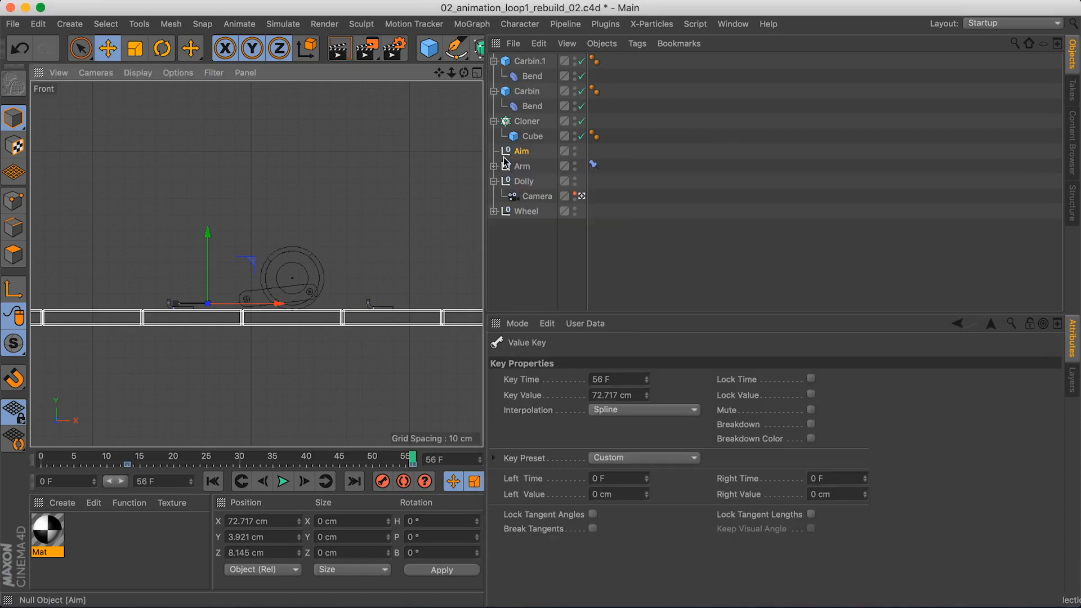
Set Aim's X position to 178.579 cm at frame 56 and scrub between frames 13 and 56 to check the pin placement
left_click(519, 152)
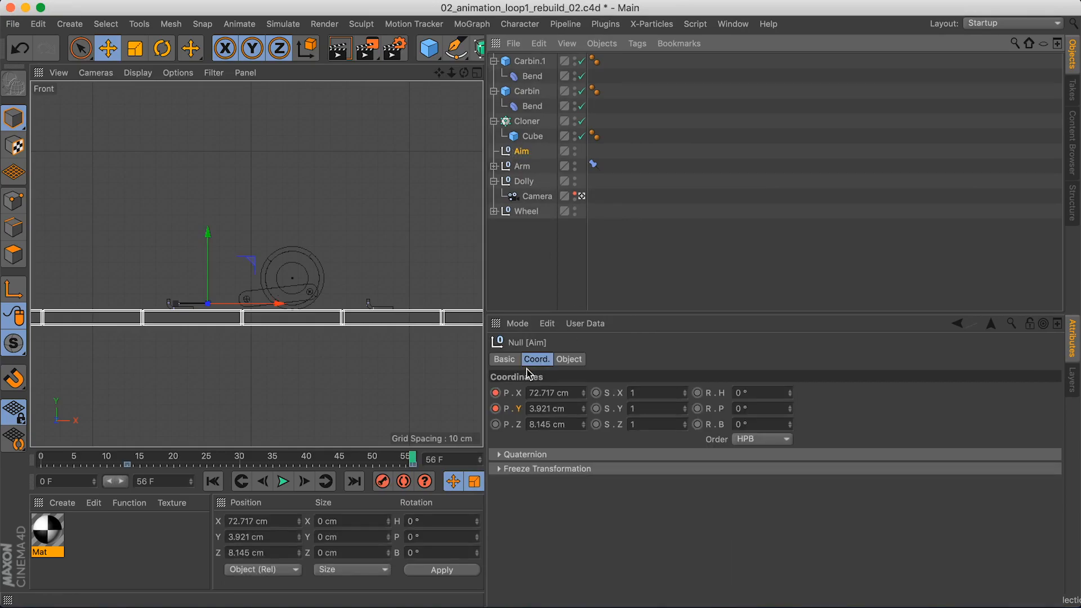
left_click_drag(369, 468, 273, 453)
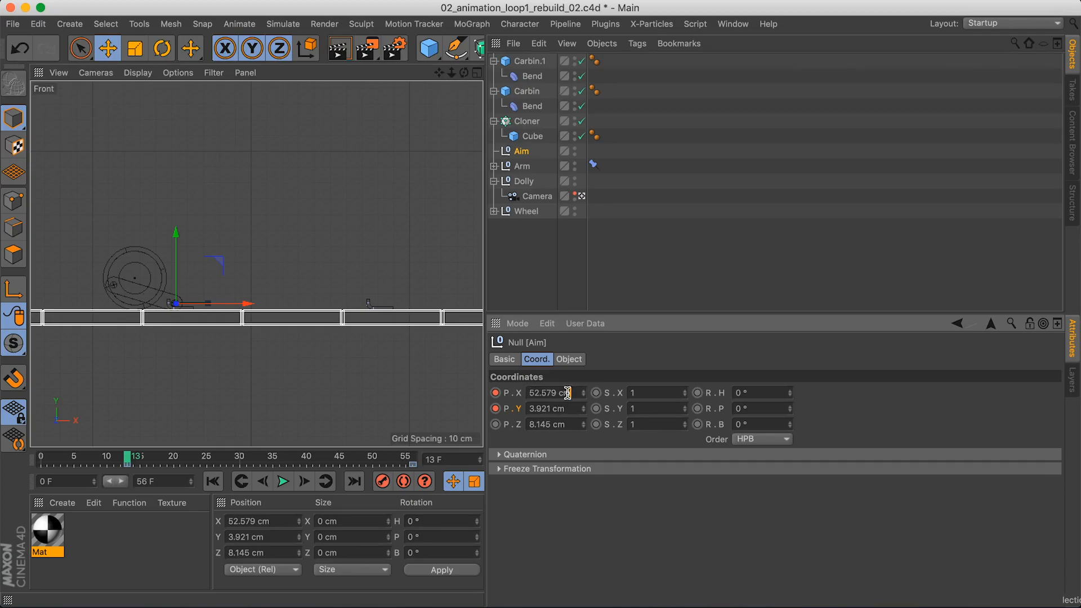
left_click(401, 459)
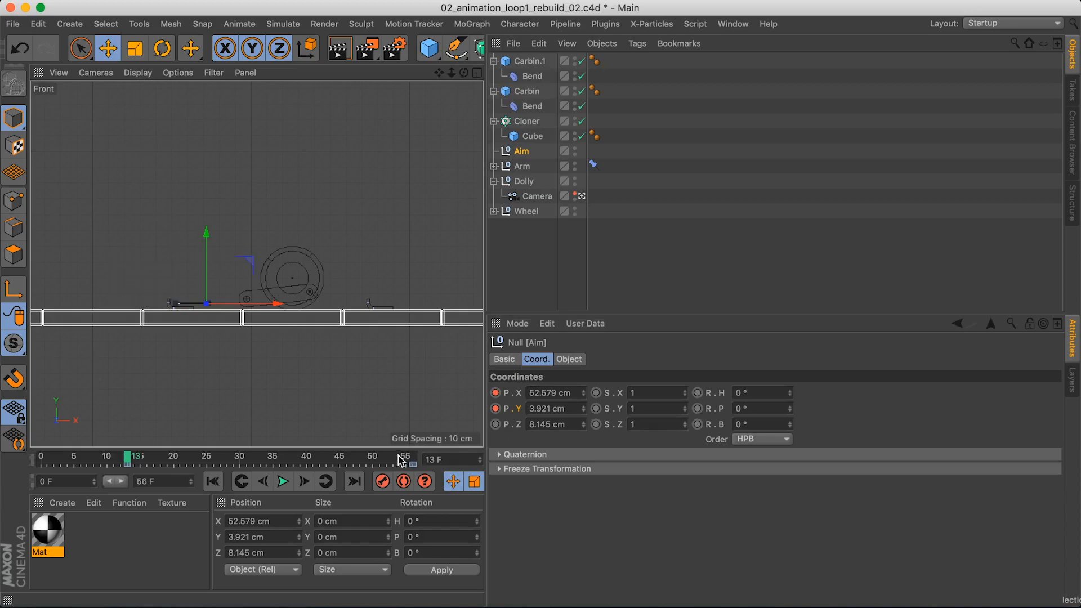
left_click(528, 391)
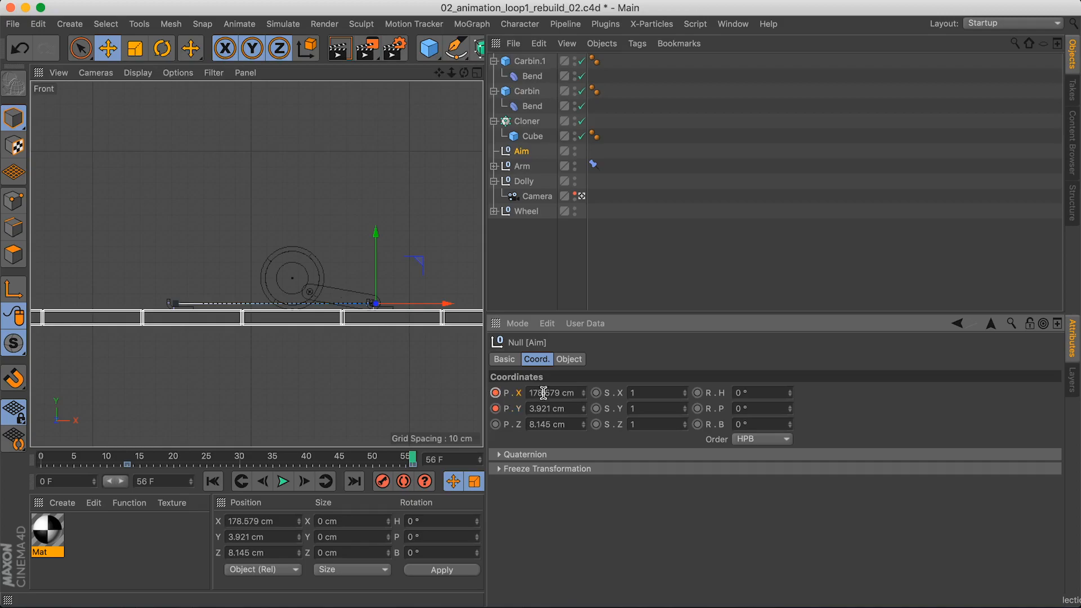
left_click_drag(412, 465, 128, 468)
left_click(380, 461)
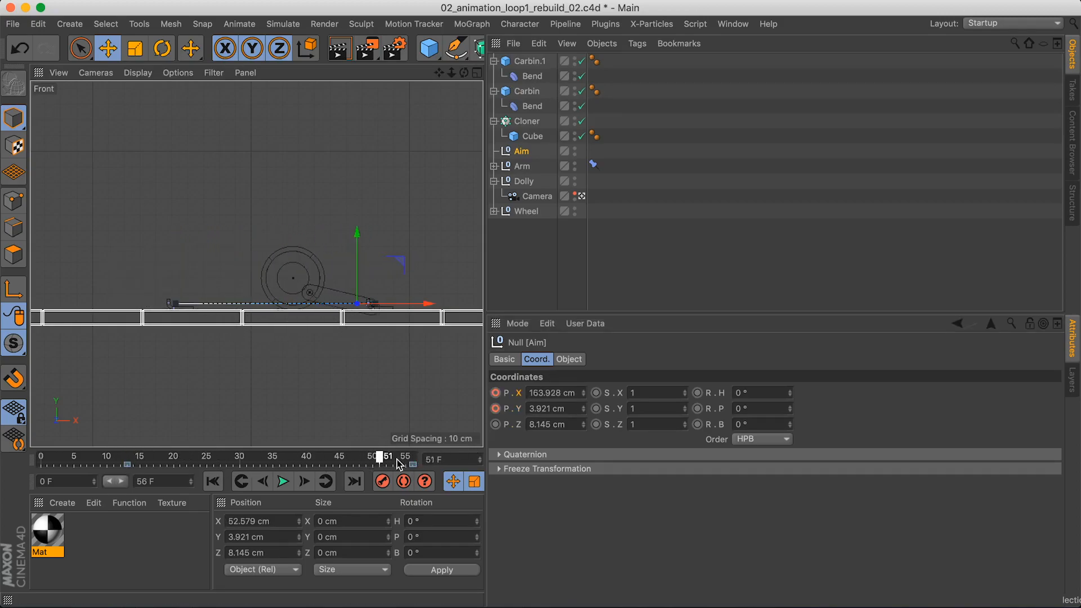
left_click_drag(356, 464, 394, 465)
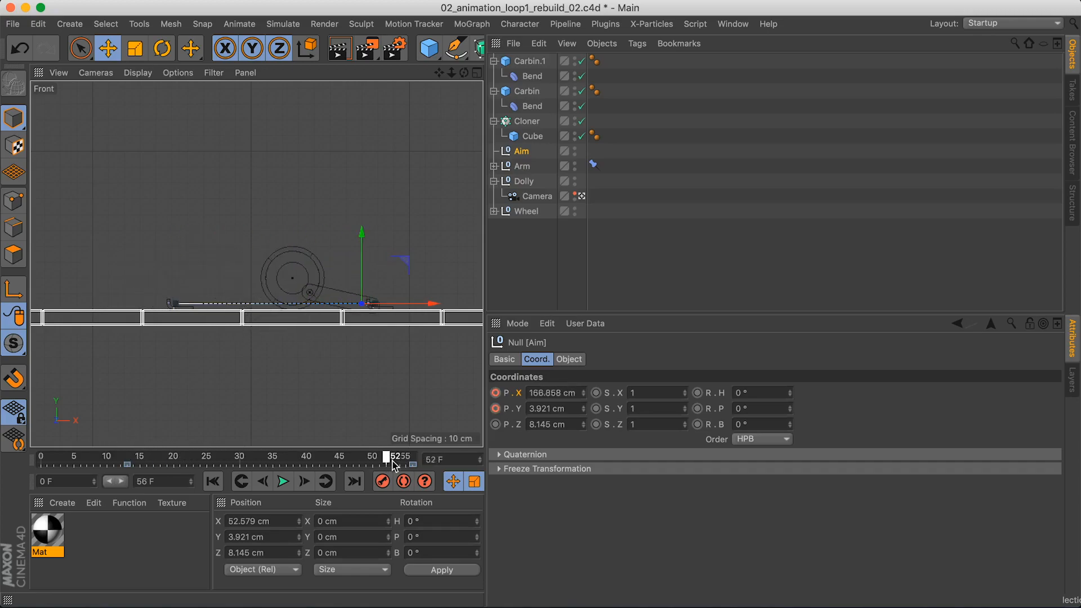
Reopen the F-Curve timeline and convert both of Aim's Position . X keys to spline interpolation
left_click(733, 23)
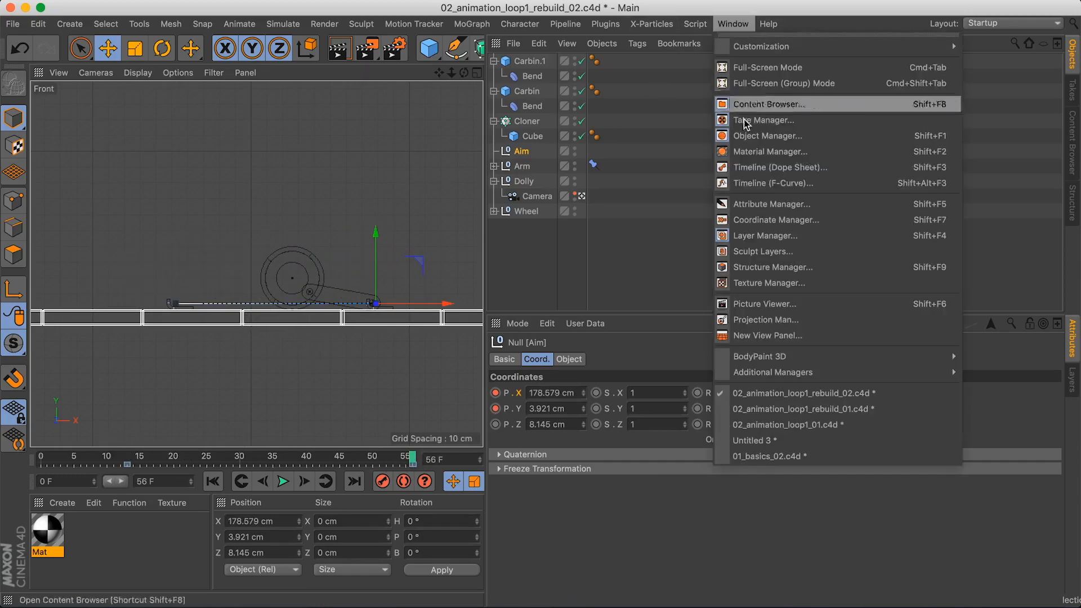
left_click(766, 179)
middle_click_drag(812, 275, 776, 286, "alt")
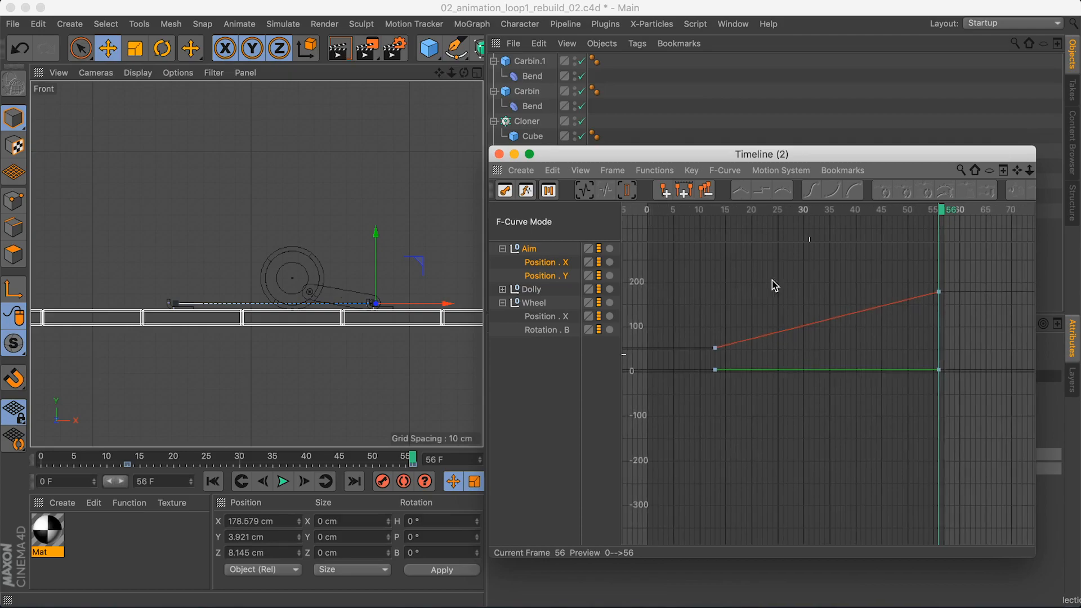
left_click_drag(702, 224, 789, 228)
right_click_drag(227, 289, 331, 296, "alt")
left_click_drag(780, 223, 759, 232)
left_click_drag(734, 339, 734, 351)
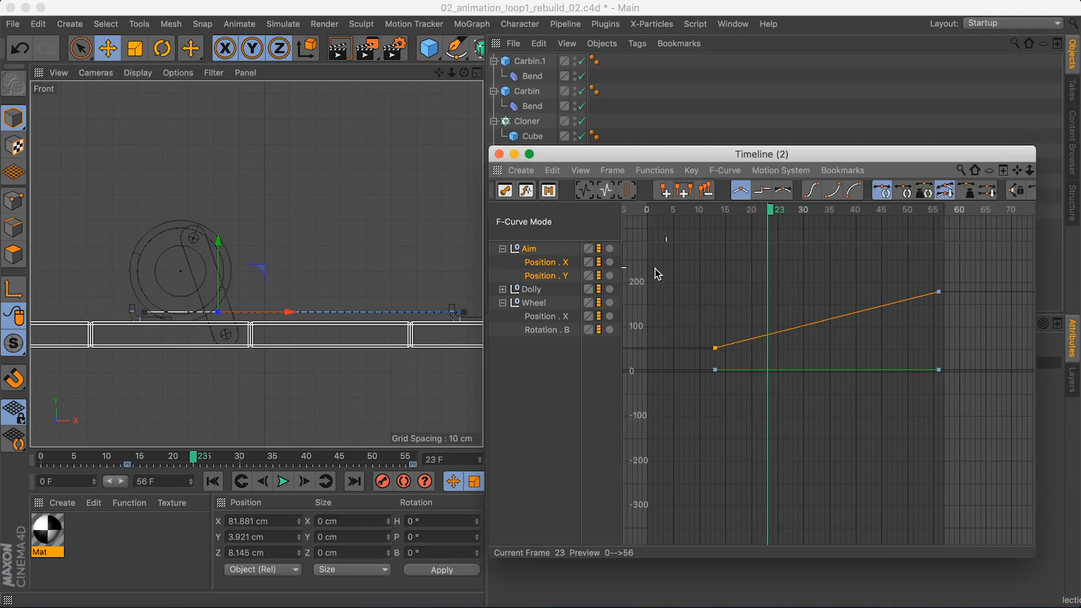
left_click_drag(668, 276, 761, 358)
key("alt+e")
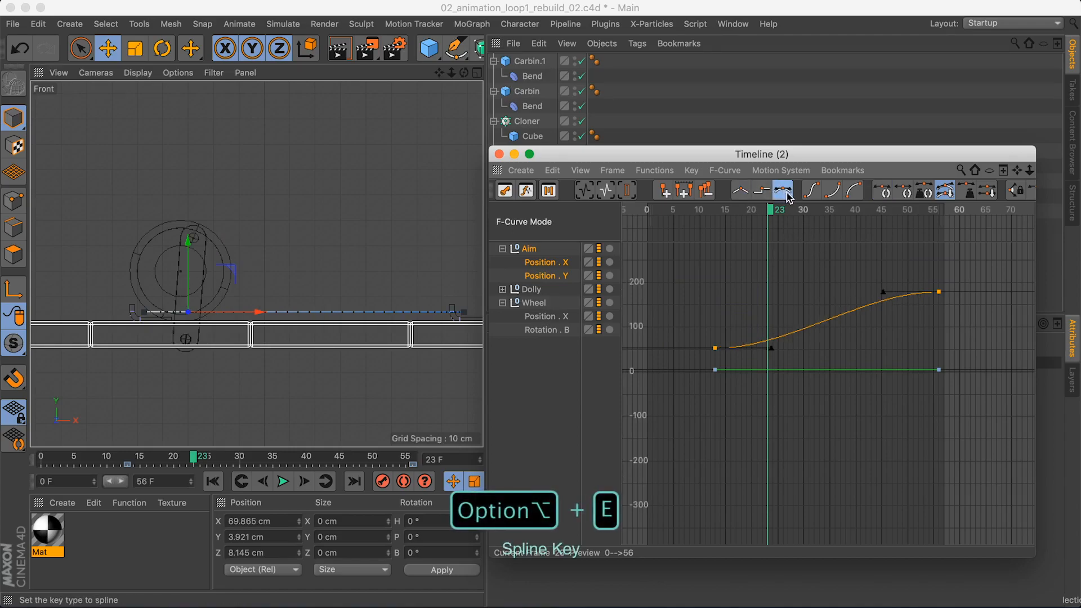
Raise the outgoing tangent of Aim's Position . X key at frame 13 for a fast start that eases off
left_click_drag(771, 349, 773, 343)
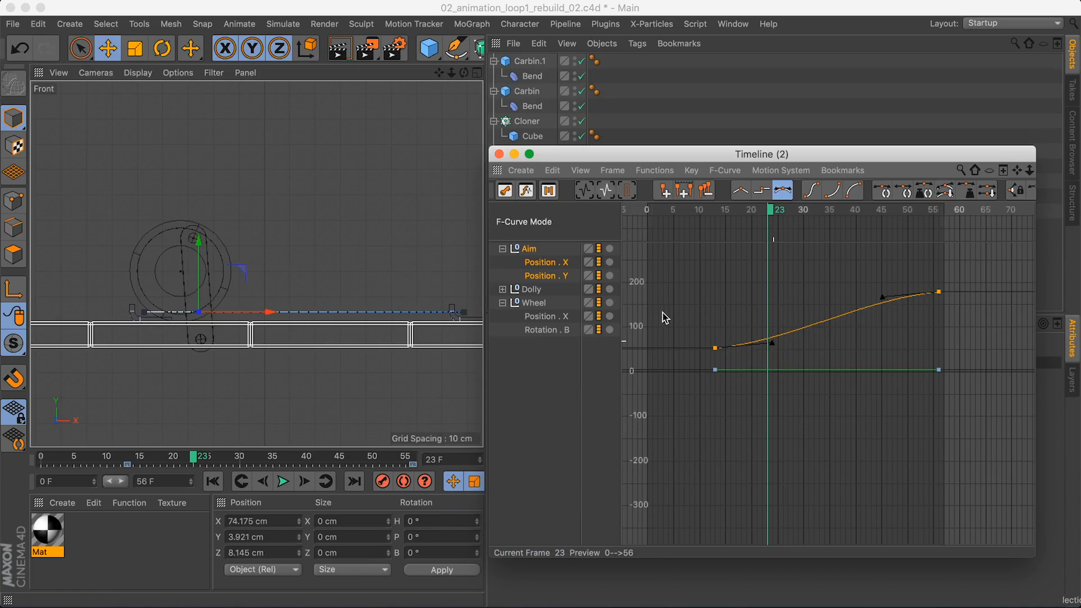
left_click_drag(666, 313, 774, 337)
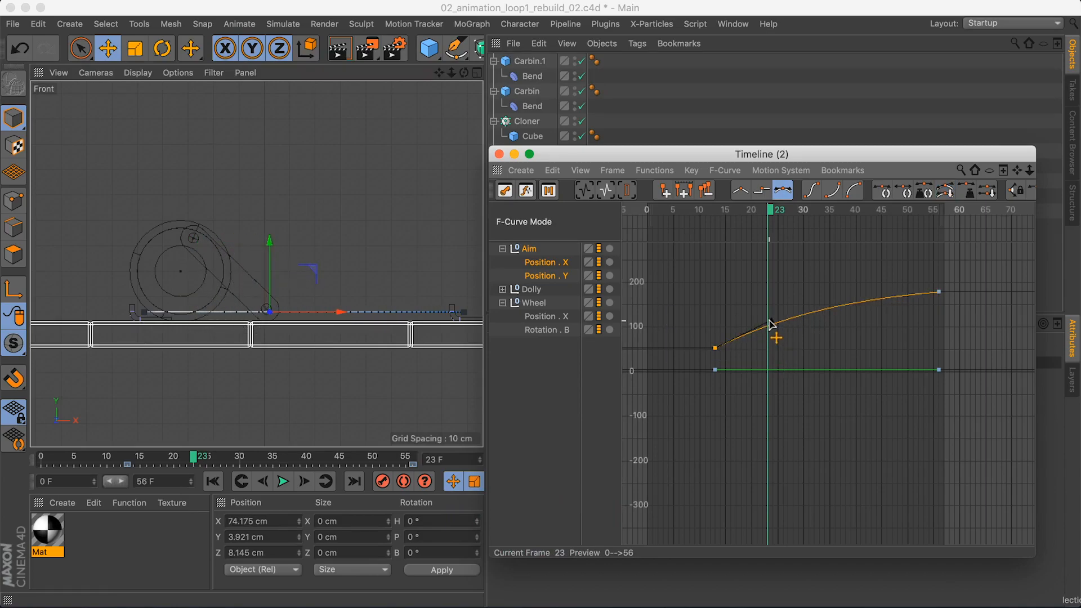
mouse_move(796, 218)
left_mouse_down()
mouse_move(727, 221)
mouse_move(877, 233)
mouse_move(736, 243)
mouse_move(751, 346)
left_mouse_up()
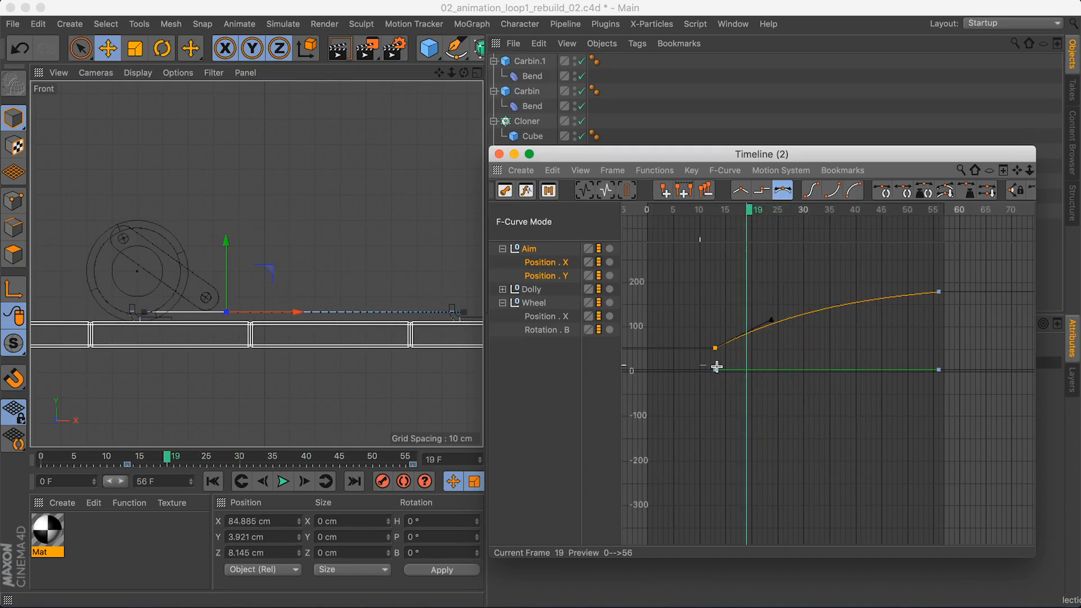
Add a key near frame 44 at about 29.1 cm on Aim's Position . Y curve and make its keys spline
left_click_drag(936, 378, 946, 382)
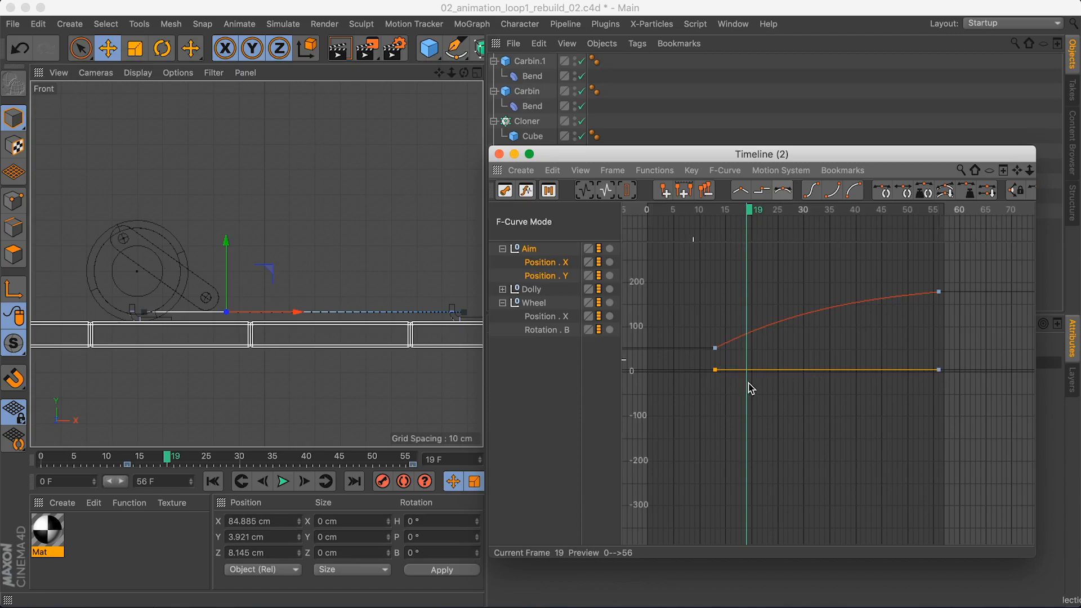
left_click(882, 370, "ctrl")
left_click_drag(881, 370, 879, 359)
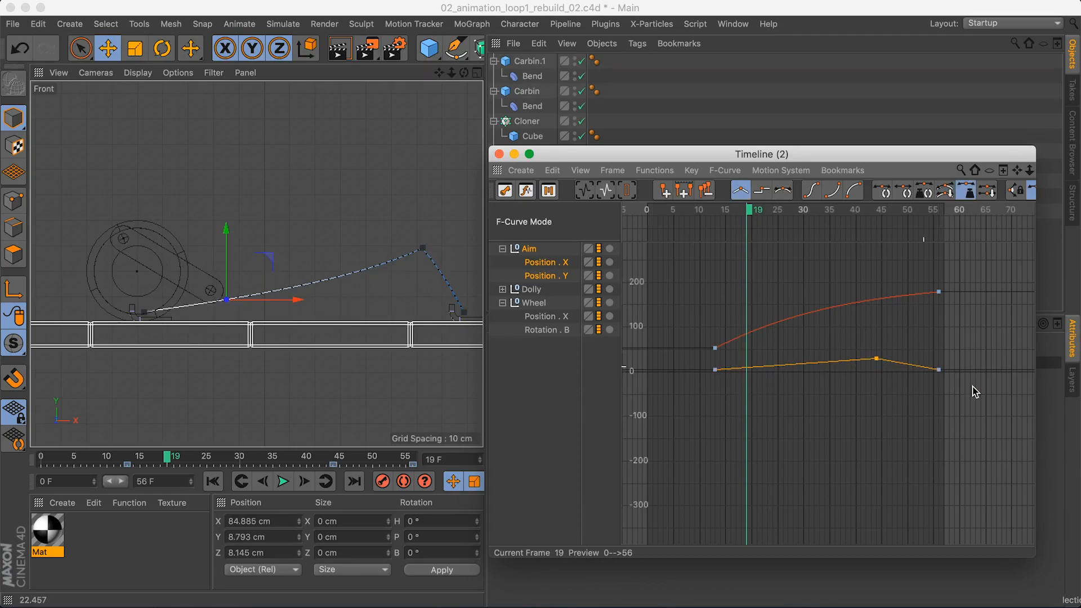
left_click_drag(972, 387, 823, 344)
left_click(715, 369)
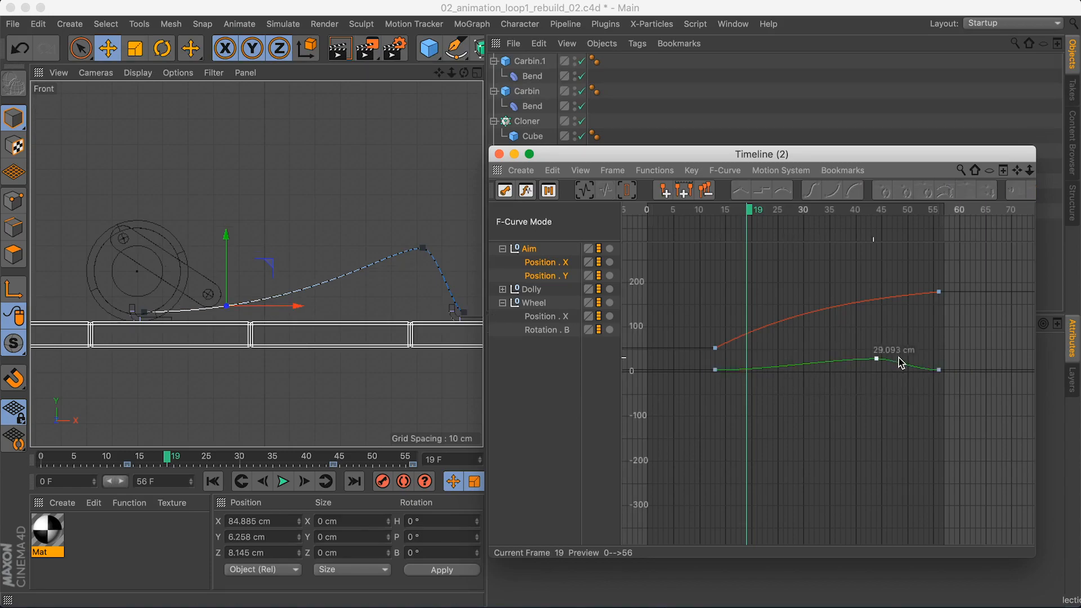
Move Aim's Position . Y peak key to about frame 46, raise it slightly and play the animation
right_click_drag(880, 370, 872, 337, "alt")
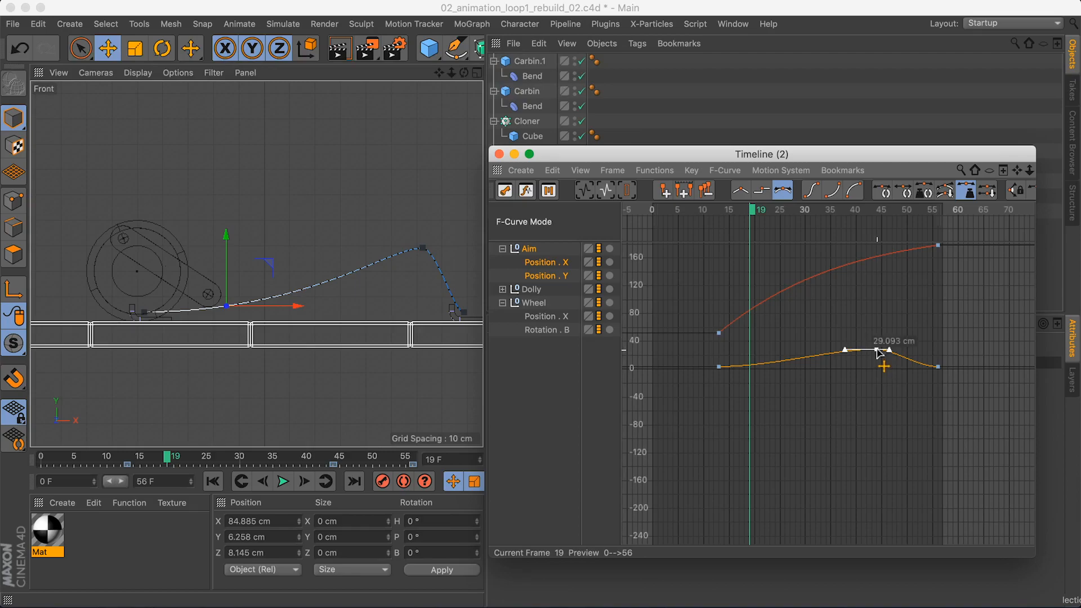
left_click_drag(777, 225, 902, 229)
key("F8")
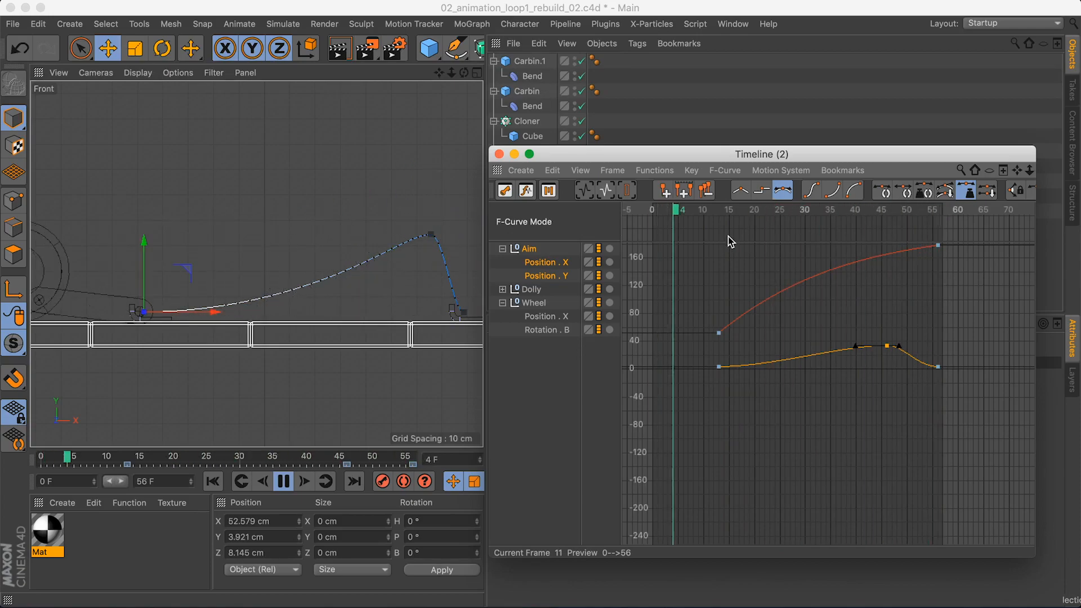
key("F8")
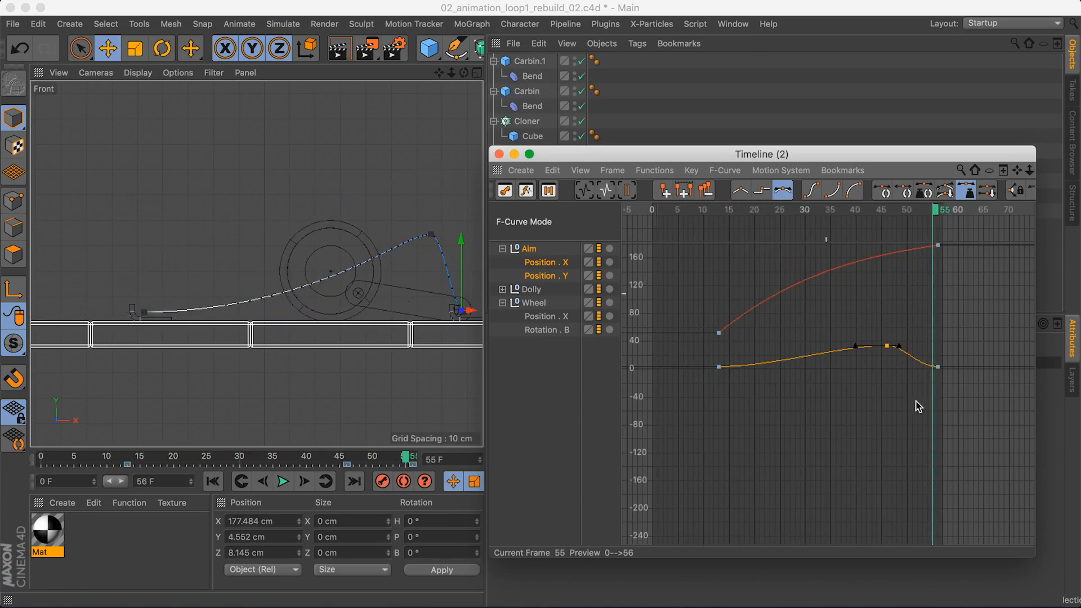
Raise the incoming tangent of Aim's Position . Y key at frame 56, then shift the peak key lower at about frame 47 and play back
middle_click_drag(907, 424, 892, 417, "alt")
mouse_move(898, 379)
right_mouse_down("alt")
mouse_move(897, 361)
mouse_move(890, 369)
right_mouse_up("alt")
middle_click_drag(889, 369, 874, 373, "alt")
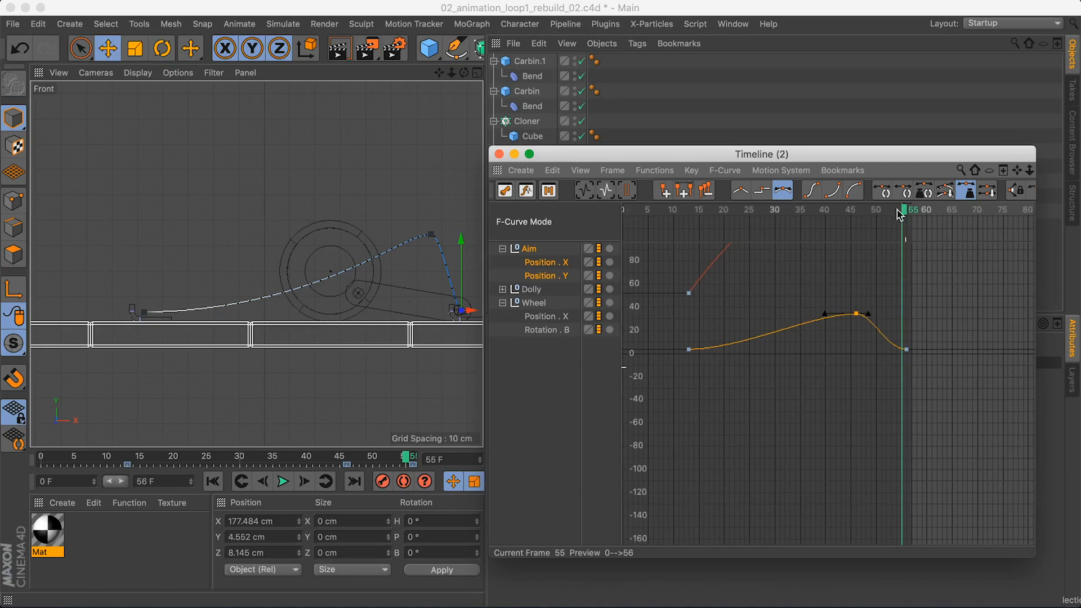
mouse_move(900, 211)
left_mouse_down()
mouse_move(861, 208)
mouse_move(904, 221)
left_mouse_up()
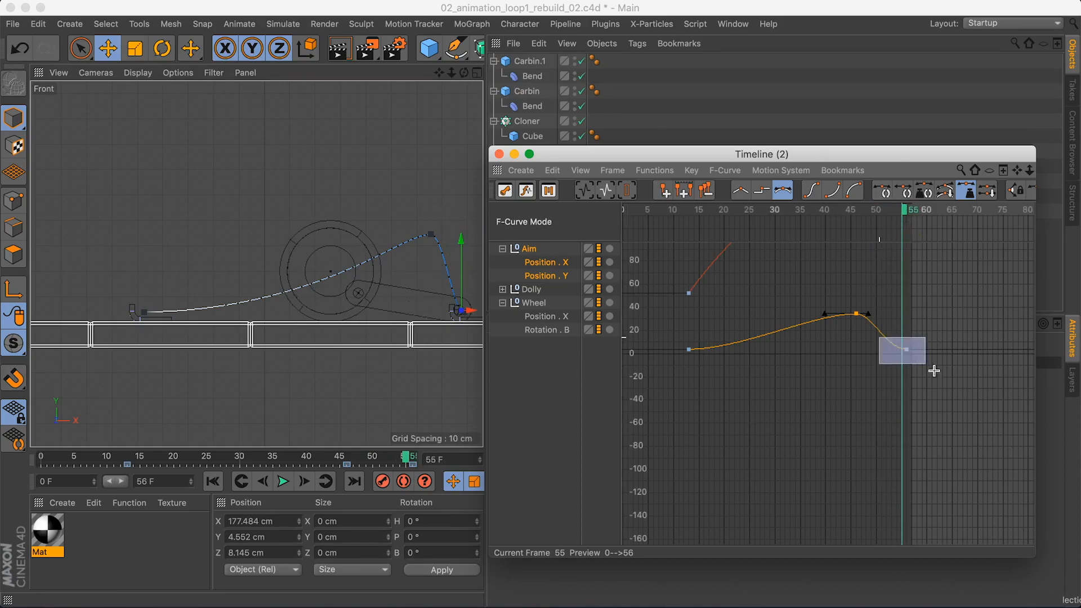
scroll(890, 350, "up", 1)
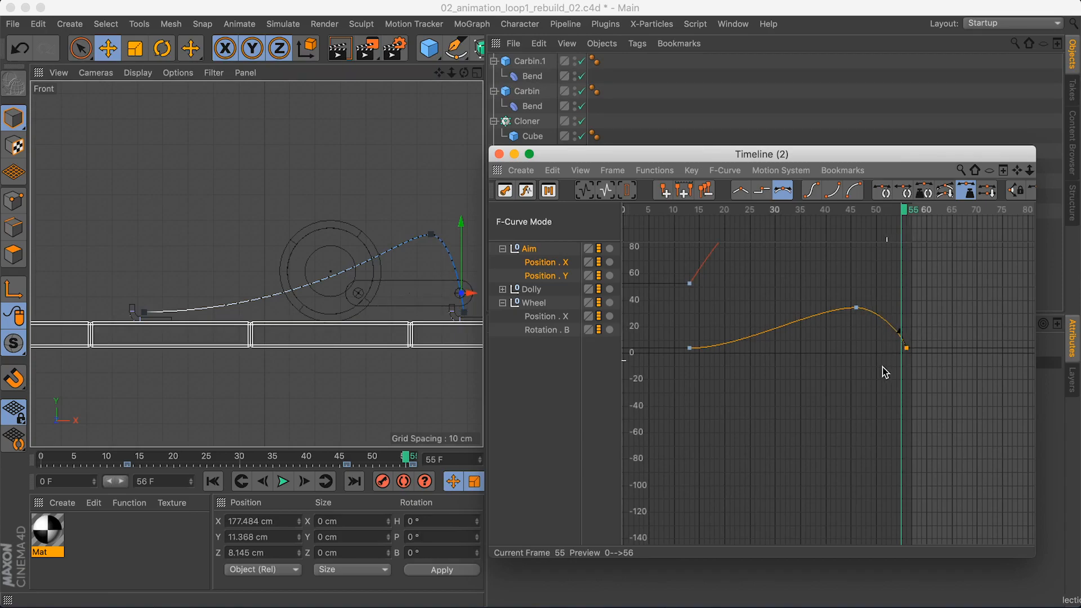
scroll(885, 372, "up", 3)
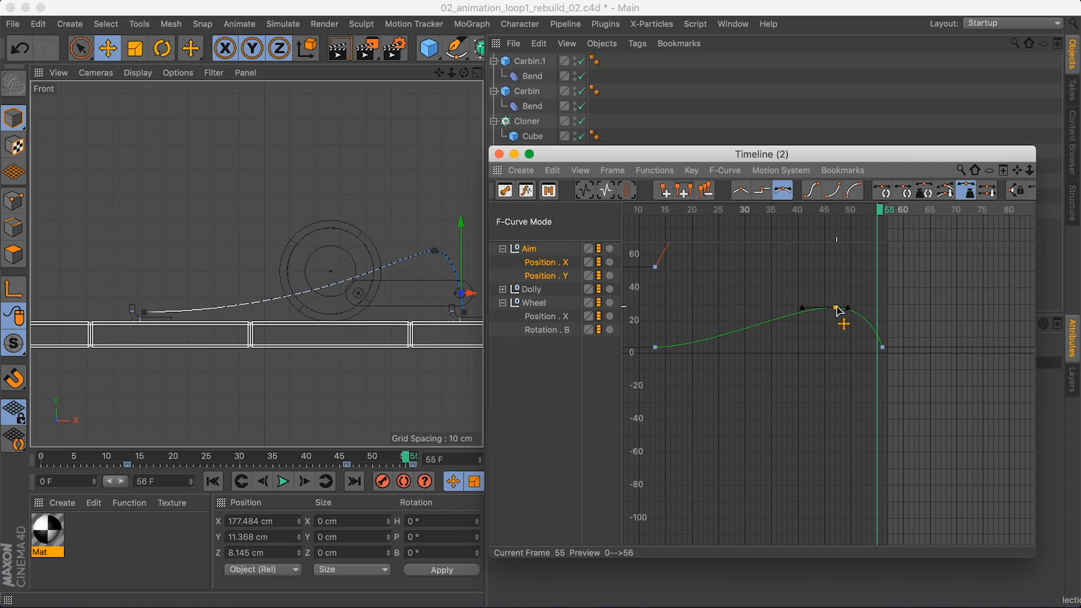
key("F8")
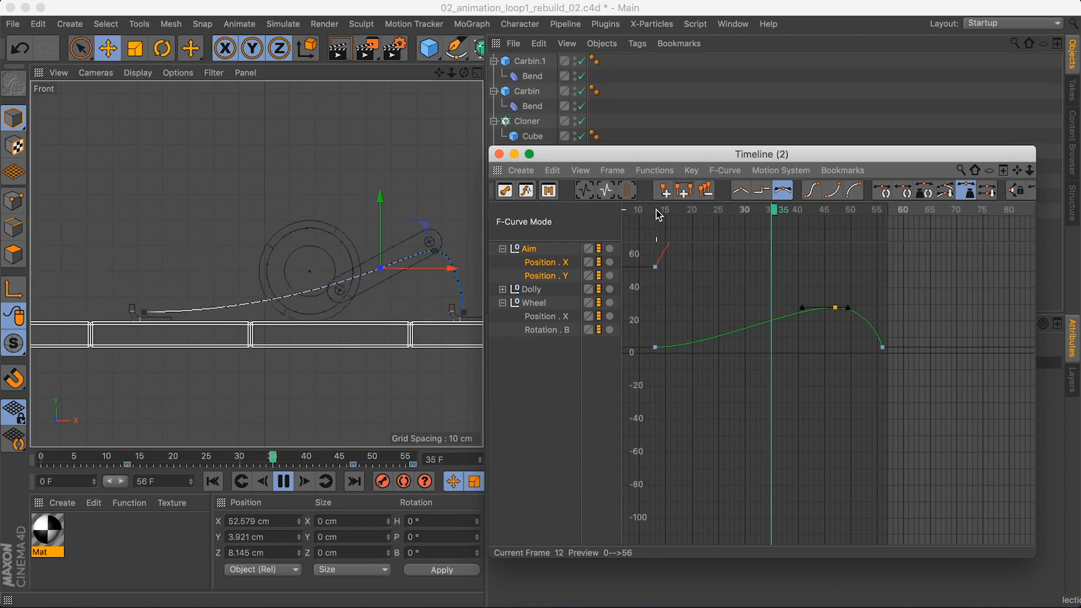
key("F8")
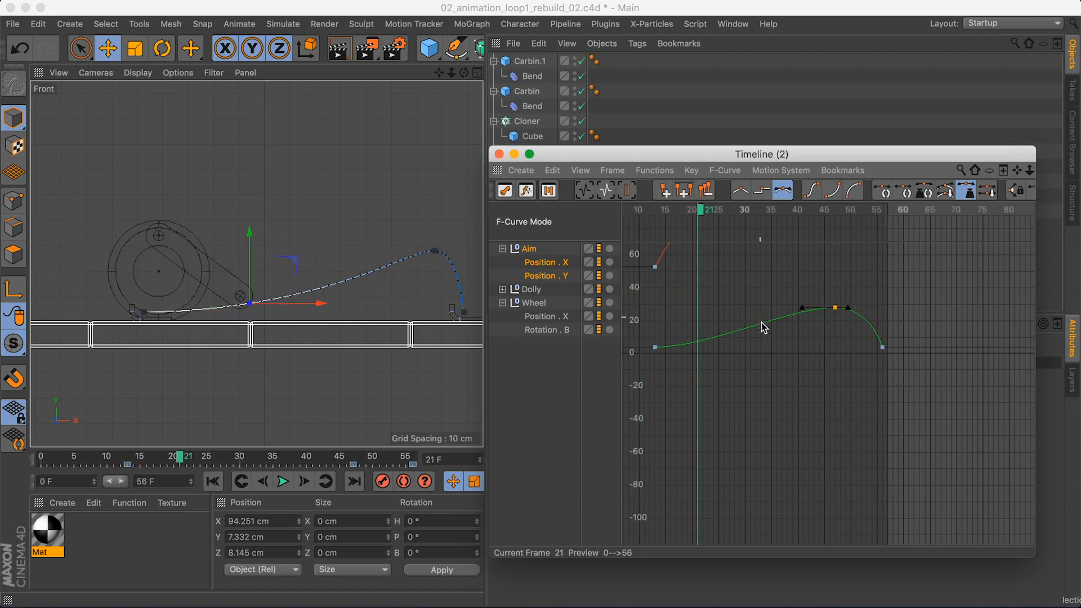
Try a raised outgoing tangent on Aim's Position . Y key at frame 13, play it back and undo the tangent change
middle_click_drag(761, 322, 780, 361)
right_click_drag(766, 319, 766, 344, "alt")
mouse_move(764, 315)
middle_mouse_down("alt")
mouse_move(768, 325)
mouse_move(752, 307)
middle_mouse_up("alt")
left_click_drag(727, 219, 779, 221)
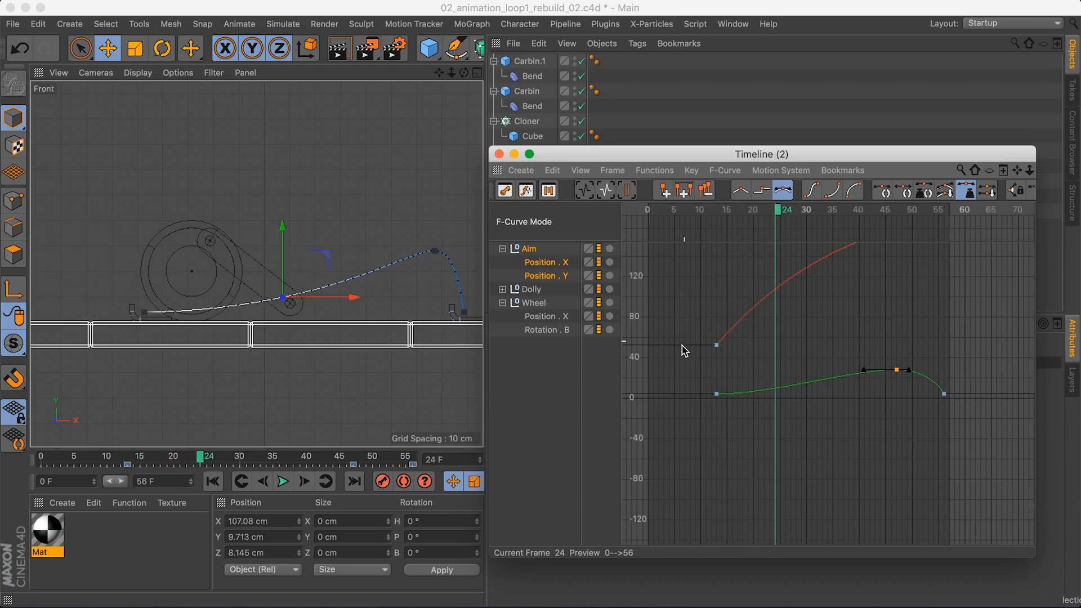
left_click_drag(757, 393, 765, 379)
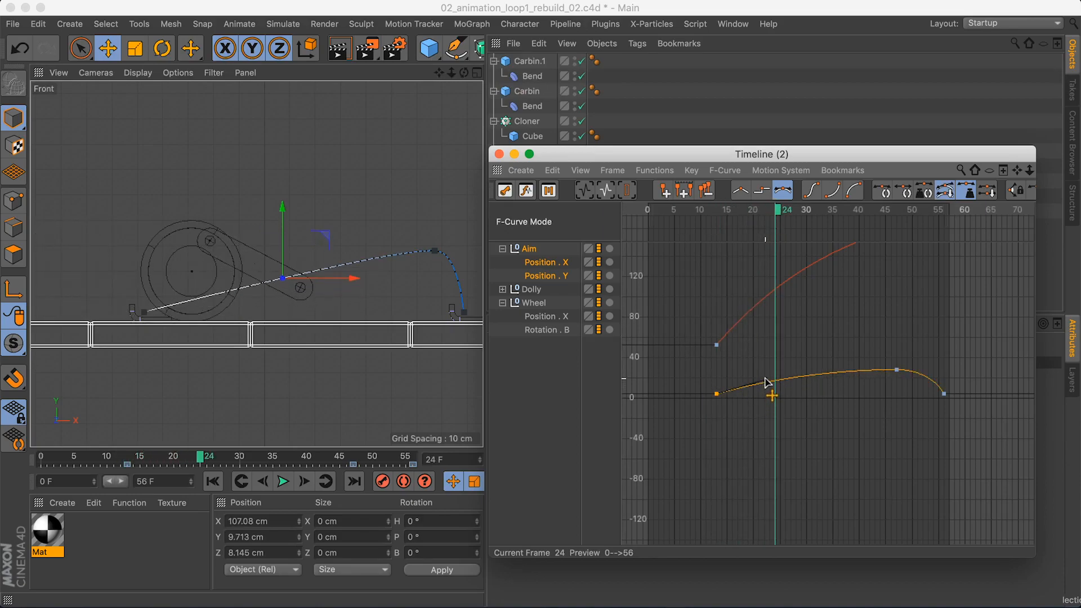
left_click_drag(712, 210, 802, 216)
key("F8")
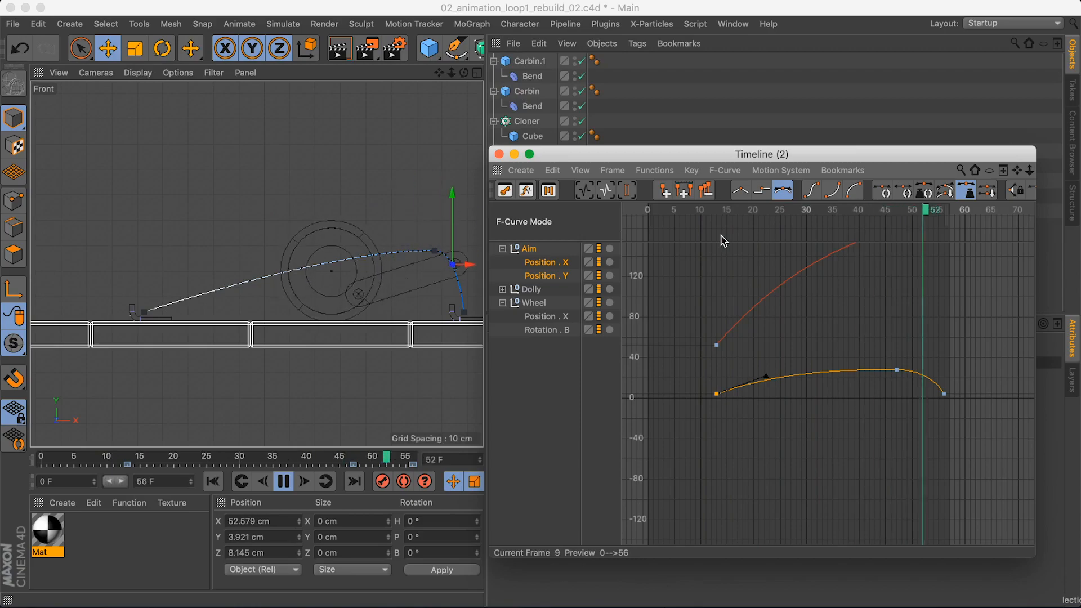
key("super+z")
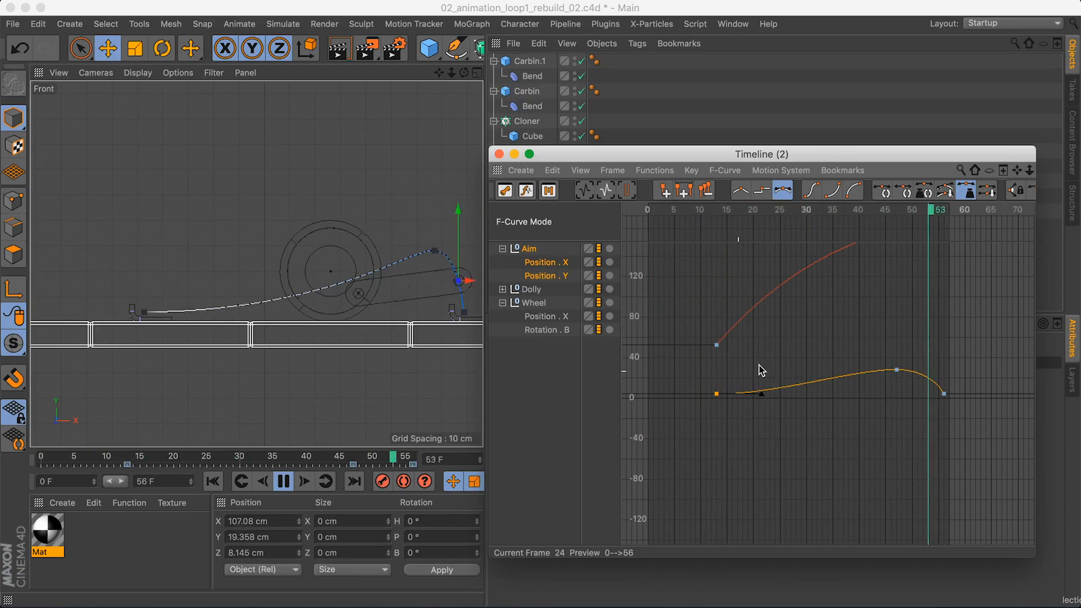
key("F8")
Steepen the outgoing tangent of Aim's Position . X key at frame 13 further and play the loop
key("h")
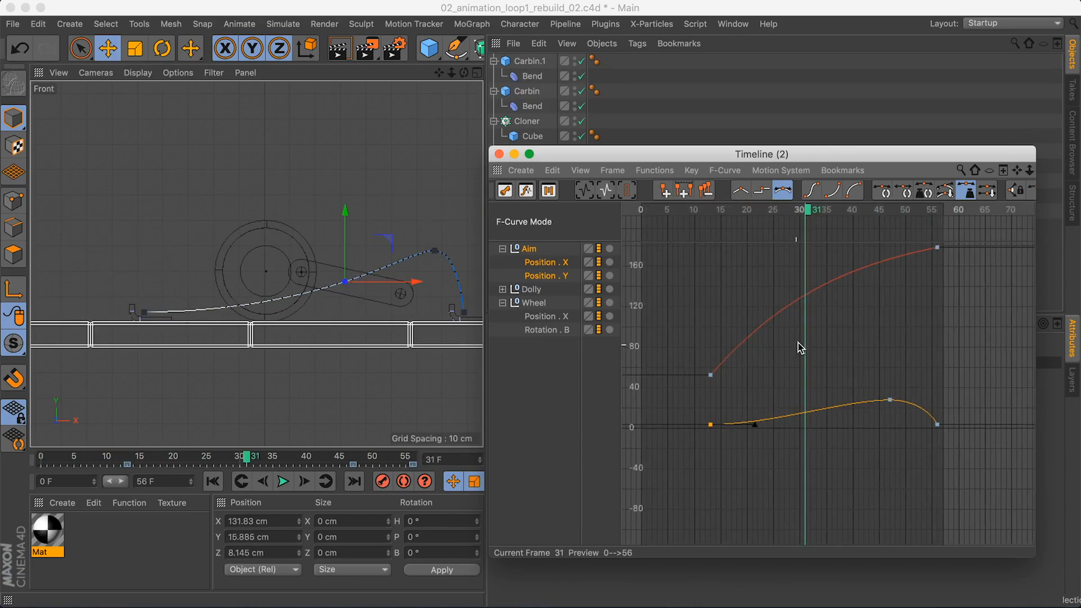
left_click(745, 347)
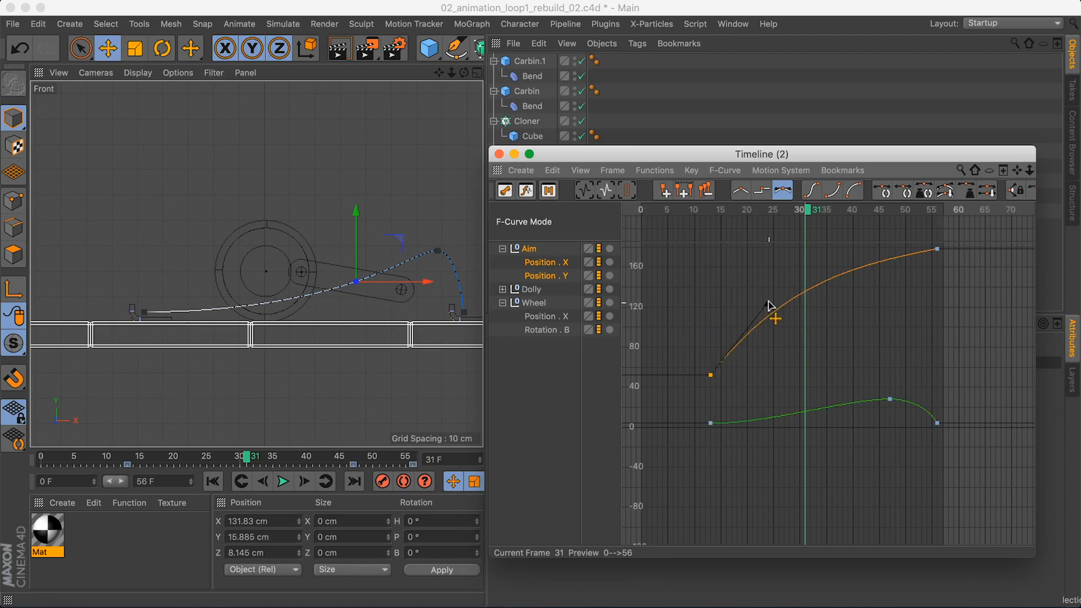
left_click(701, 209)
key("F8")
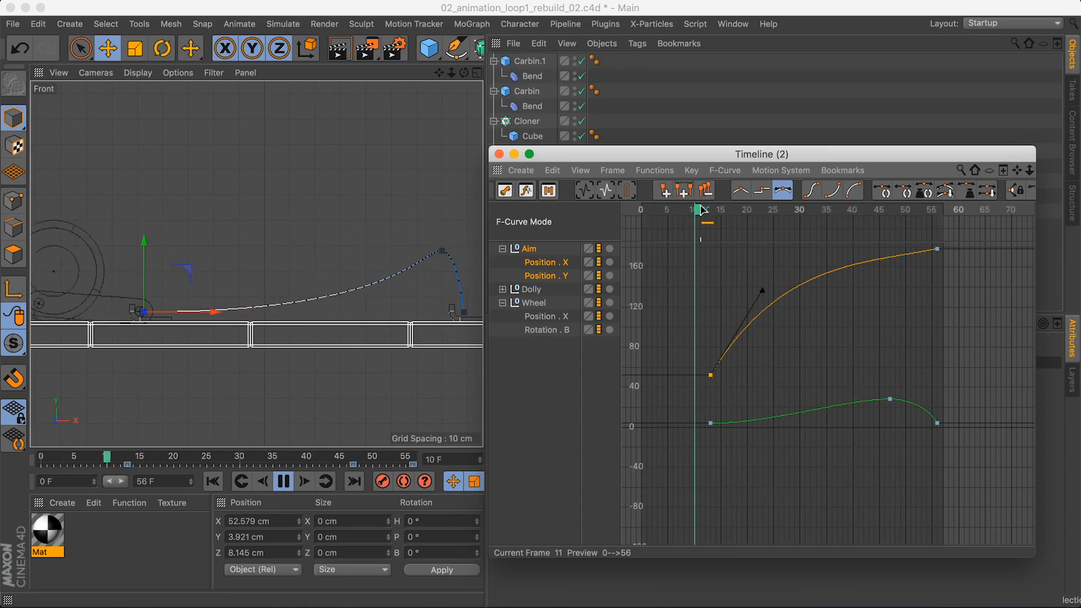
key("F8")
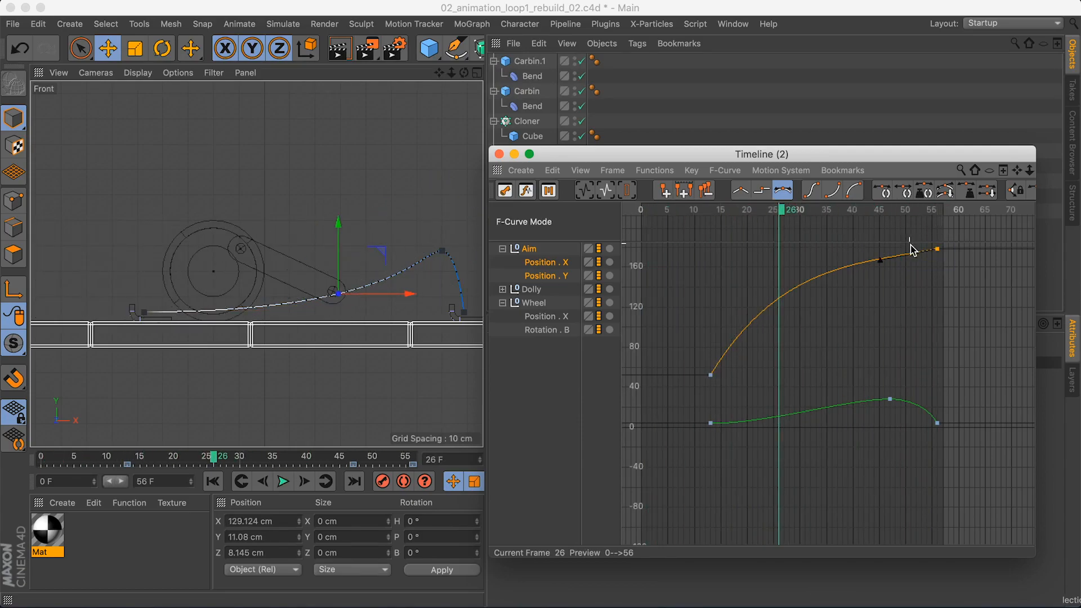
Flatten the incoming tangent of Aim's Position . X key at frame 56, replay the loop and close the timeline
key("F8")
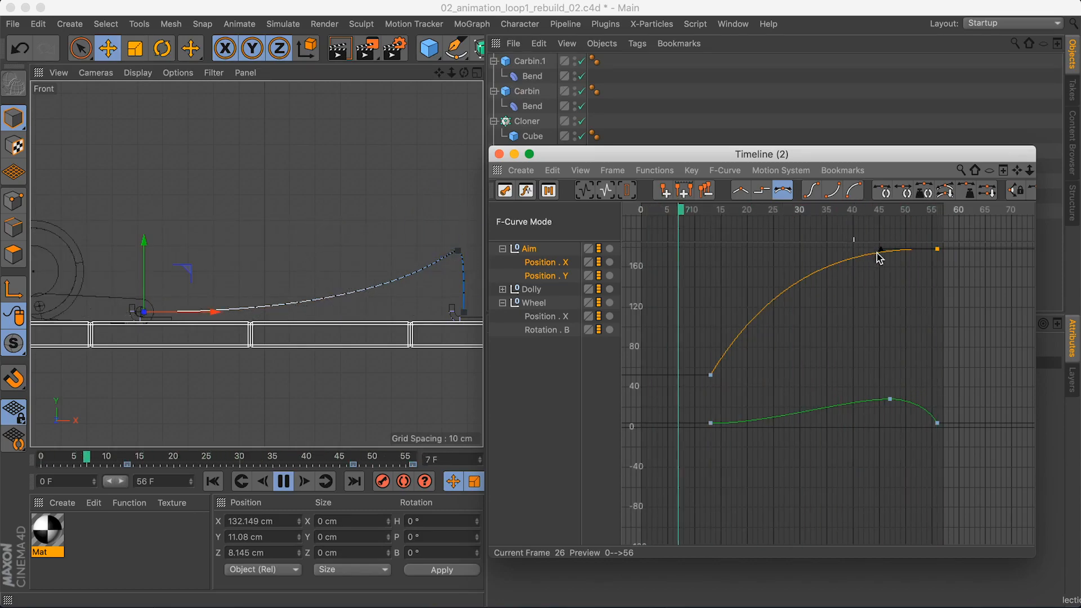
left_click(499, 153)
middle_click(419, 81)
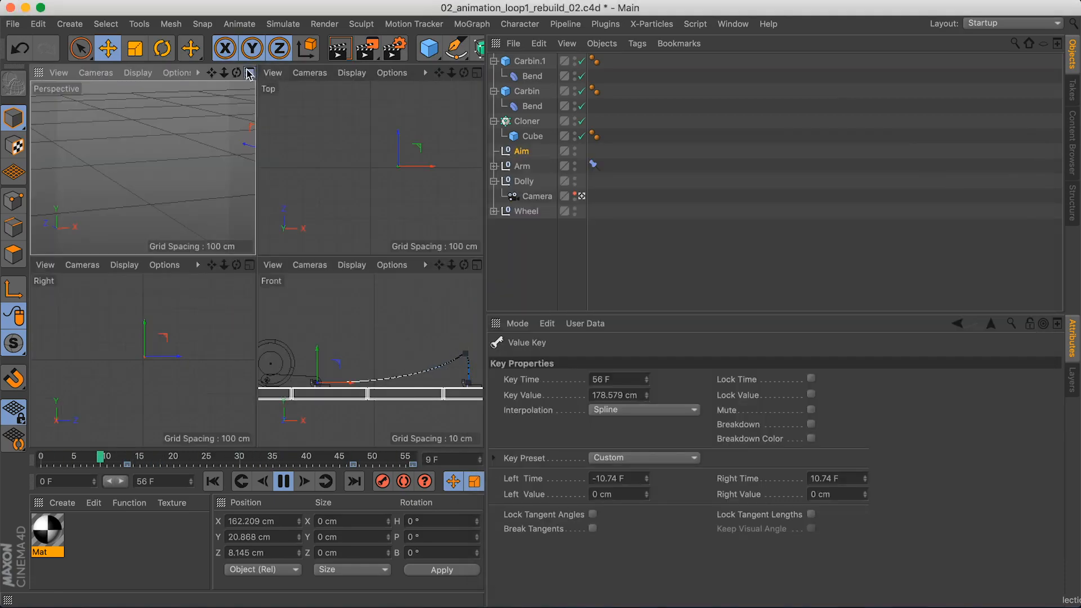
Maximize the Perspective view, stop playback and scrub back from about frame 44 to examine the arm's peak
left_click(253, 73)
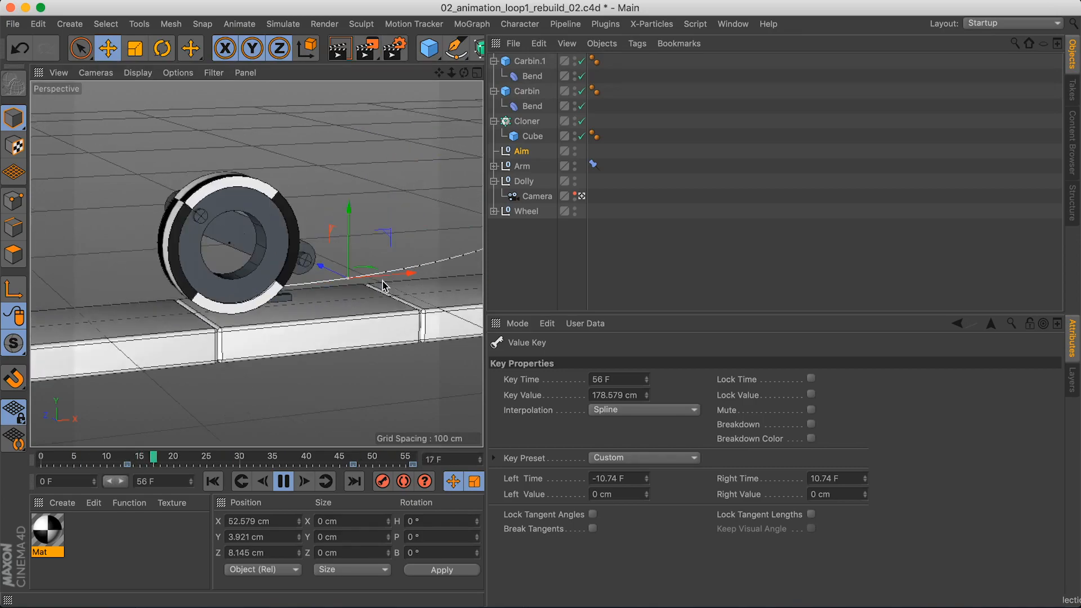
left_click(283, 481)
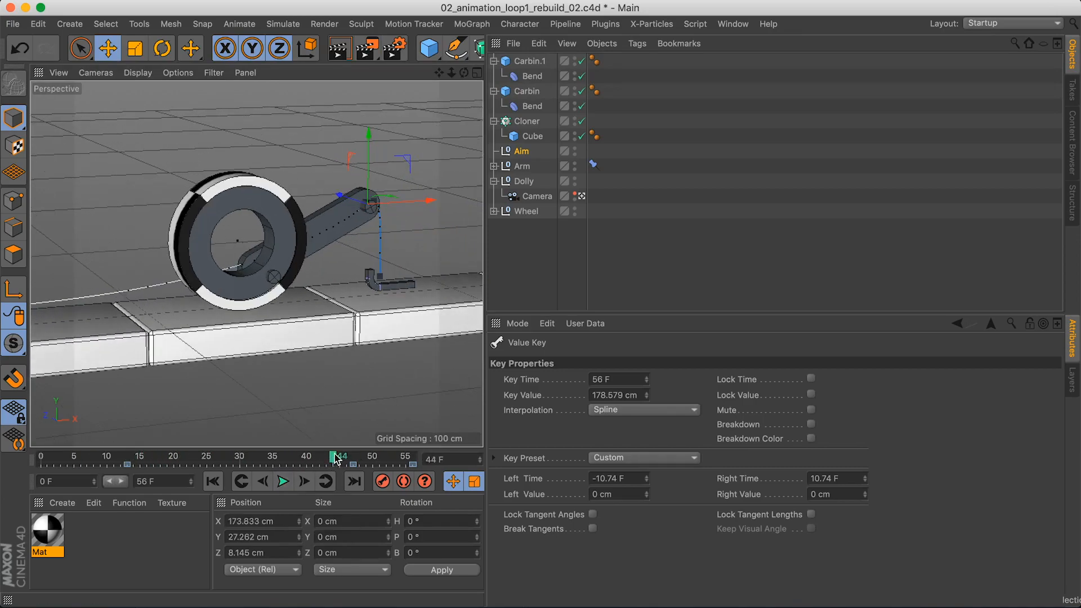
left_click_drag(334, 459, 271, 469)
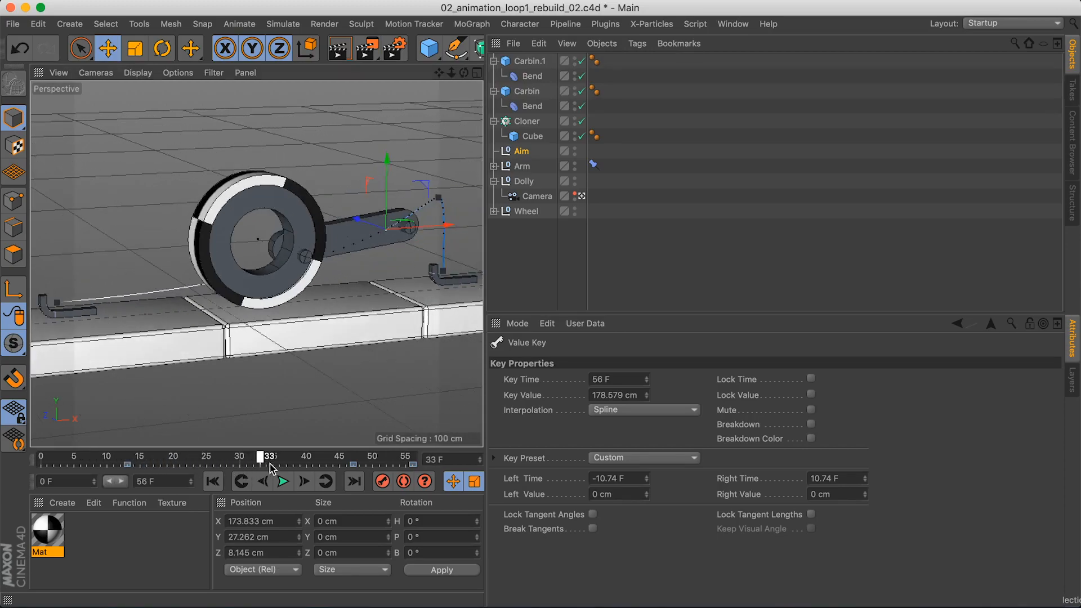
Open the F-Curve timeline and frame Wheel's Position . X and Rotation . B curves together
left_click(733, 24)
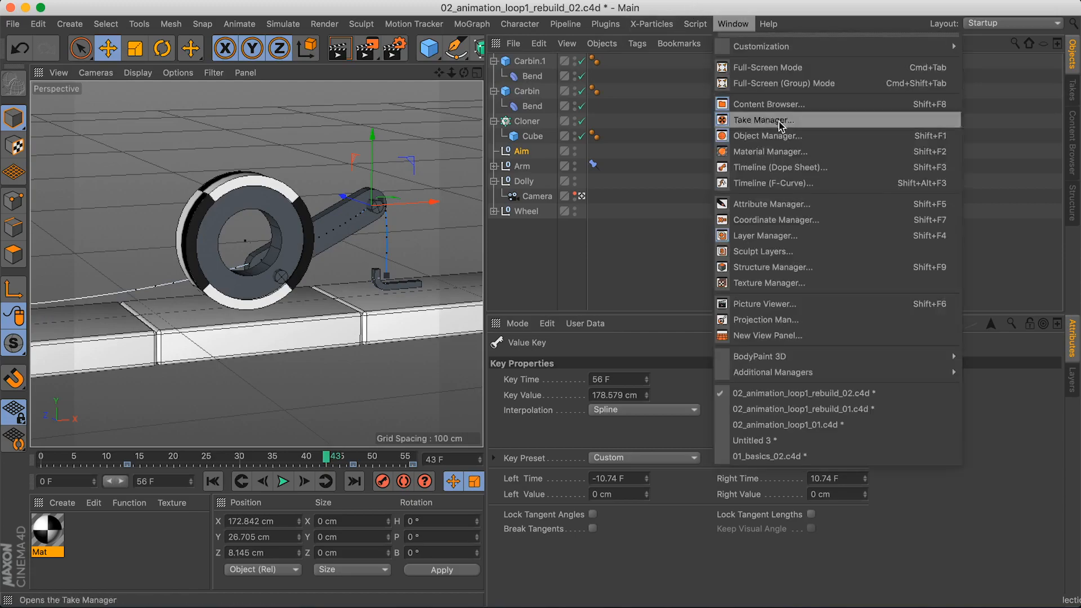
left_click(816, 180)
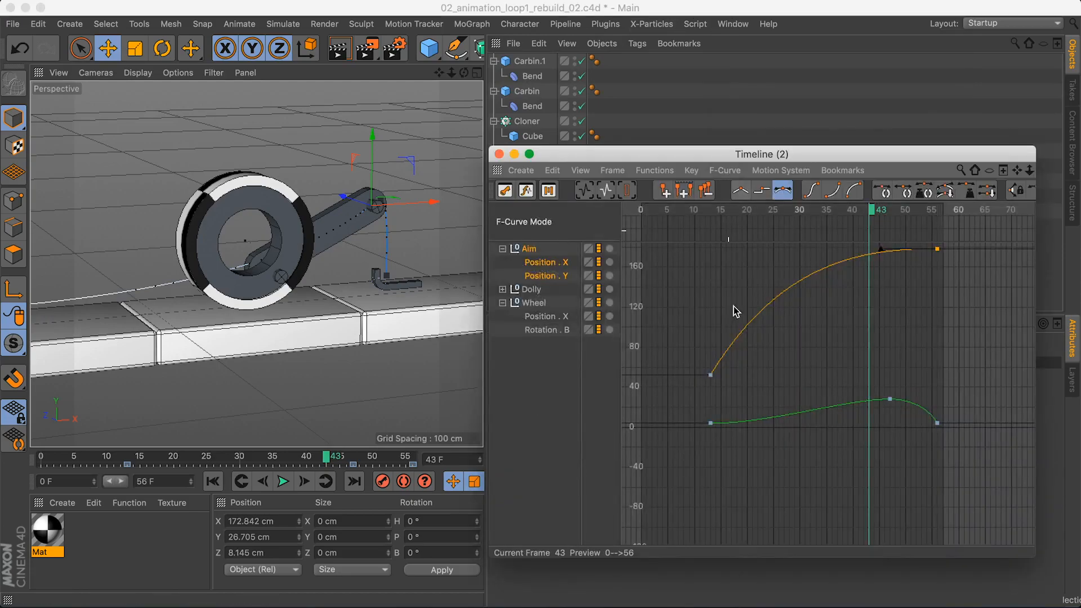
left_click(550, 316)
left_click(549, 330, "shift")
key("h")
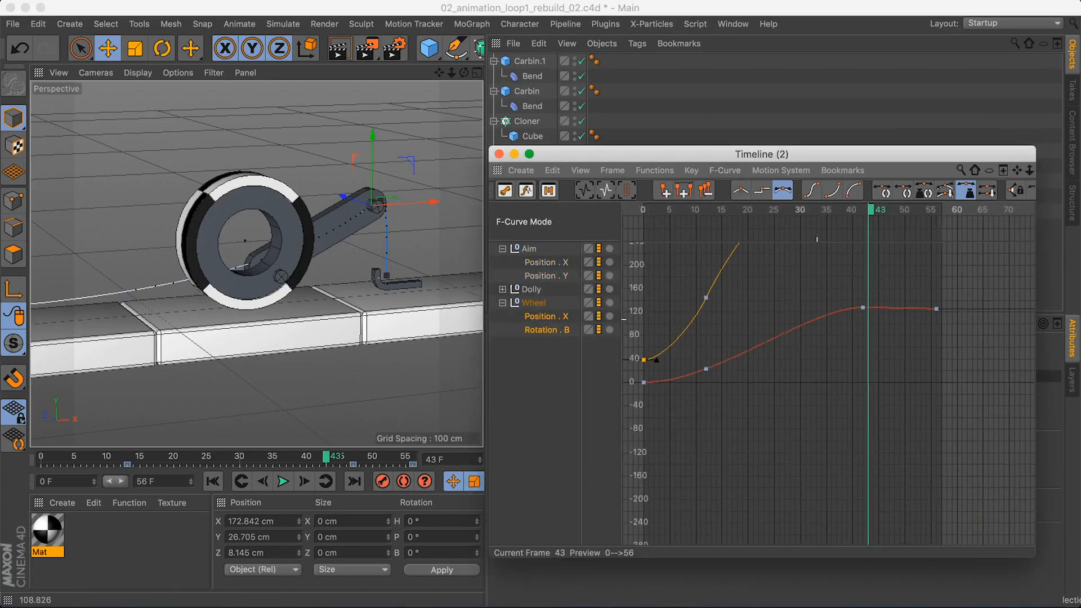
key("h")
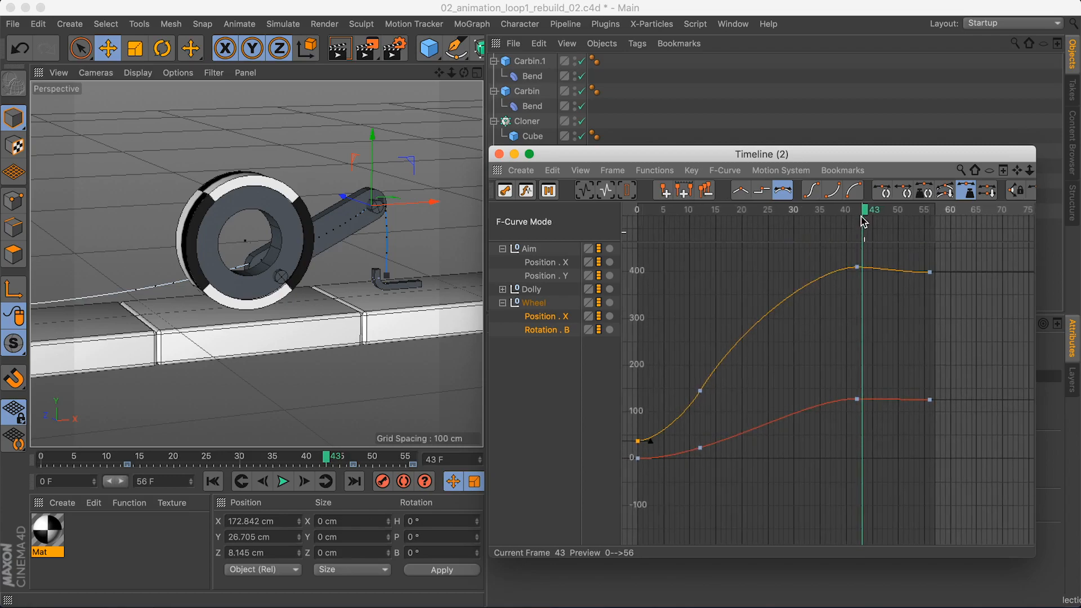
Raise Wheel's Rotation . B key at frame 42 to about 432° and play the loop
left_click_drag(864, 222, 847, 314)
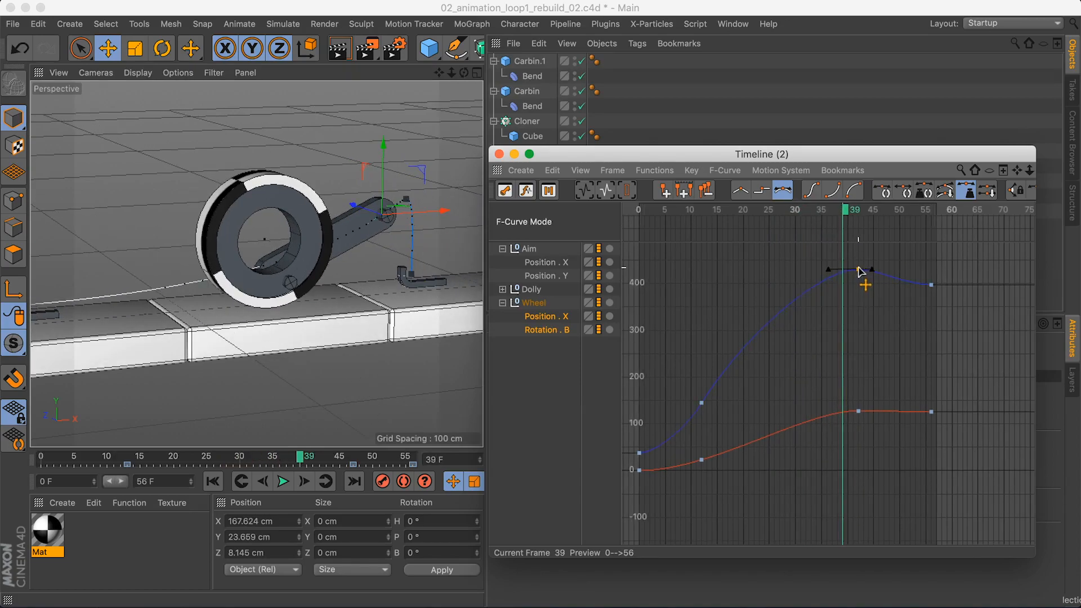
left_click_drag(734, 214, 896, 232)
left_click(796, 241)
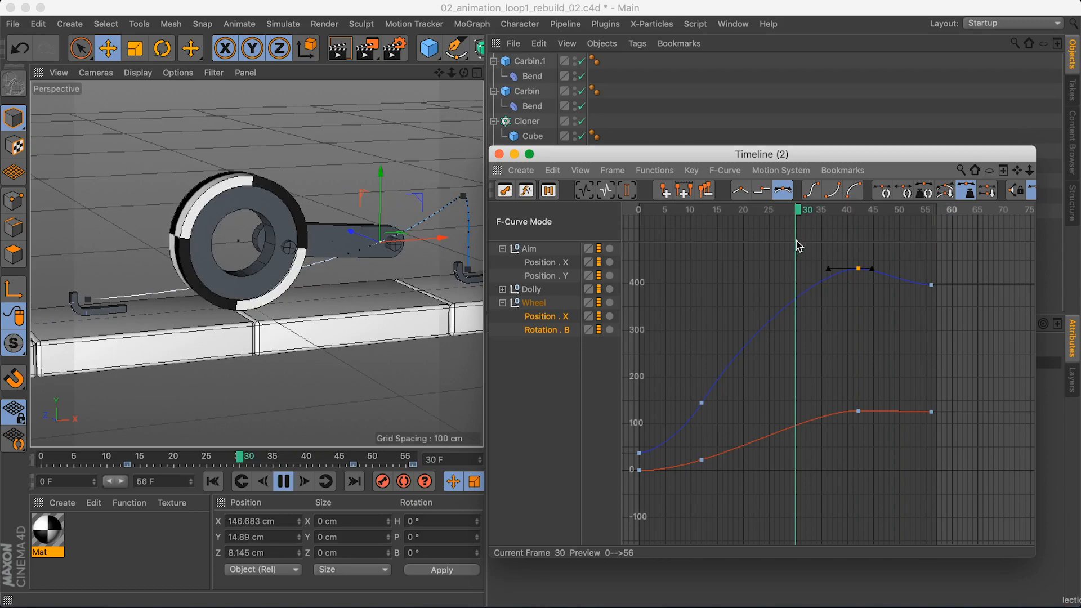
key("F8")
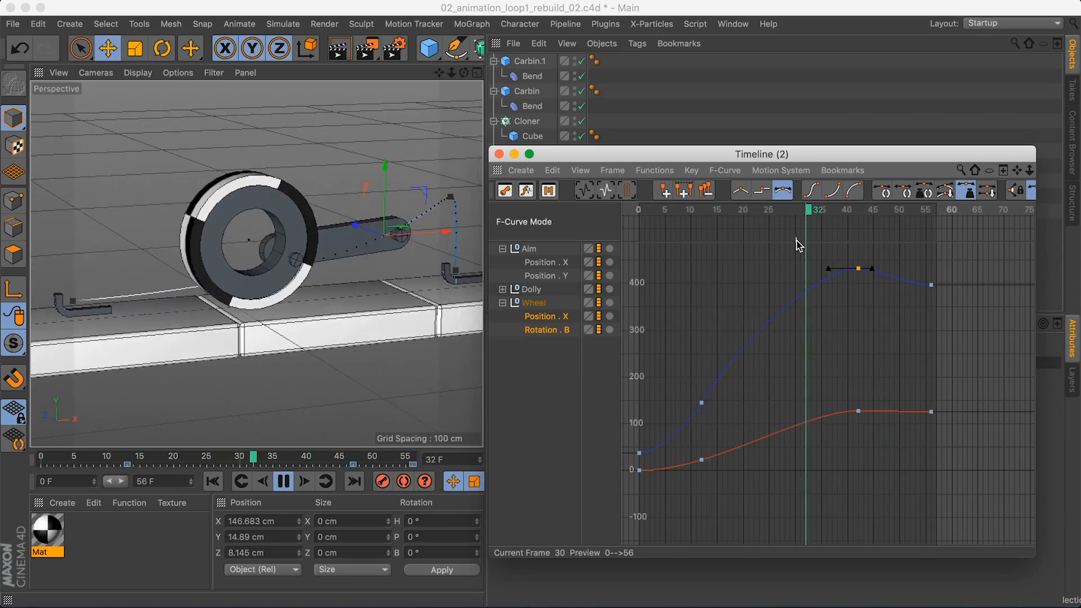
Slightly lengthen the tangents of Wheel's Position . X and Rotation . B keys at frame 42, then replay the loop
left_click_drag(823, 252, 883, 439)
key("F8")
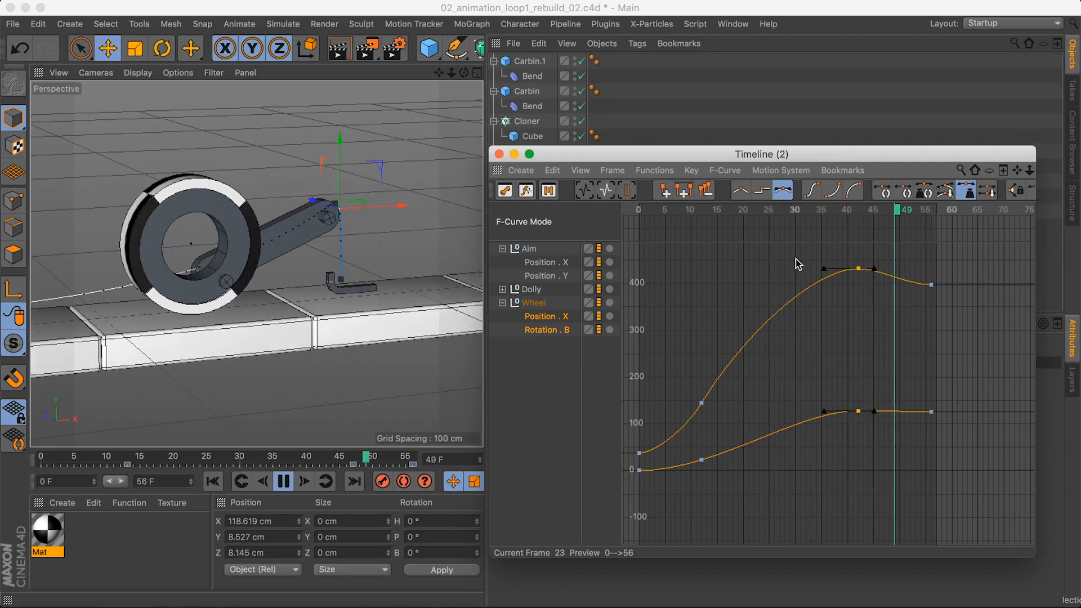
key("F8")
left_click_drag(831, 250, 900, 339)
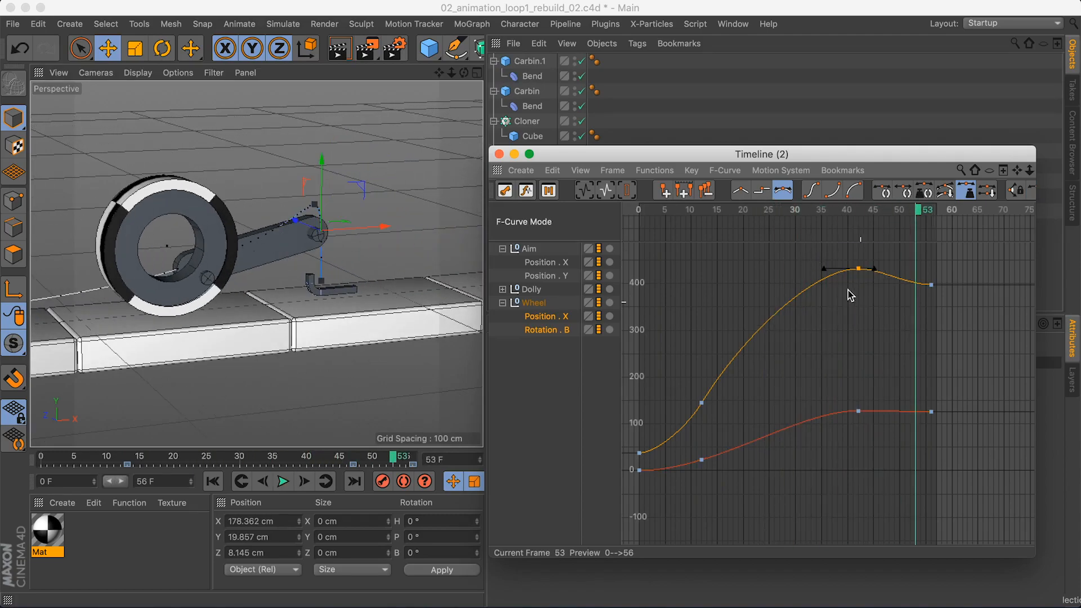
left_click(748, 210)
key("F8")
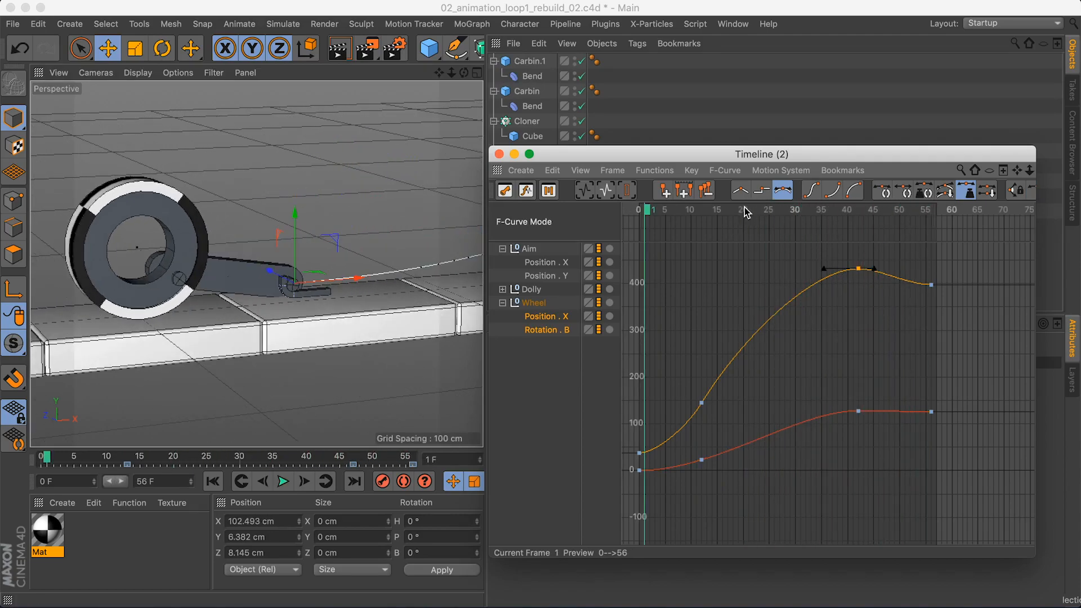
Raise Wheel's Position . X key at frame 42 to about 130 cm and scrub across that frame
left_click_drag(746, 212, 844, 214)
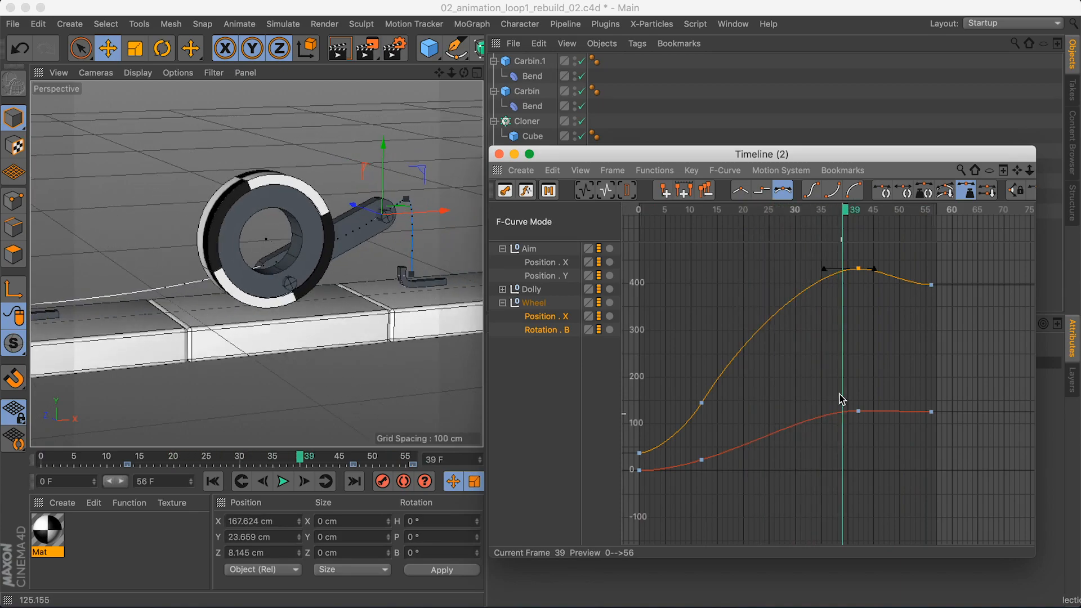
left_click_drag(841, 399, 872, 415)
right_click_drag(853, 425, 843, 373, "alt")
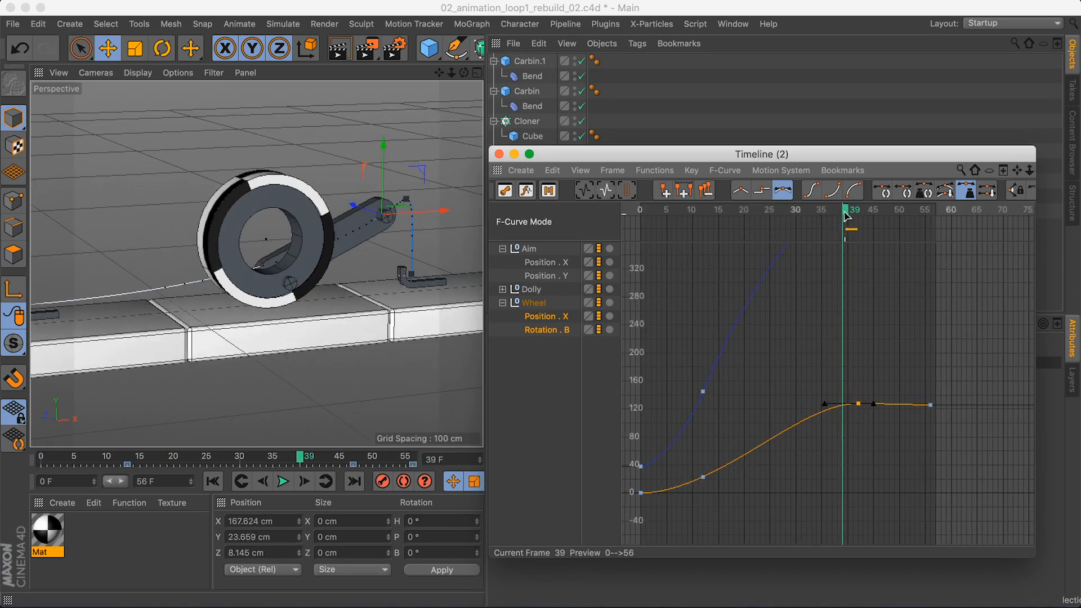
mouse_move(846, 214)
left_mouse_down()
mouse_move(916, 212)
mouse_move(863, 212)
left_mouse_up()
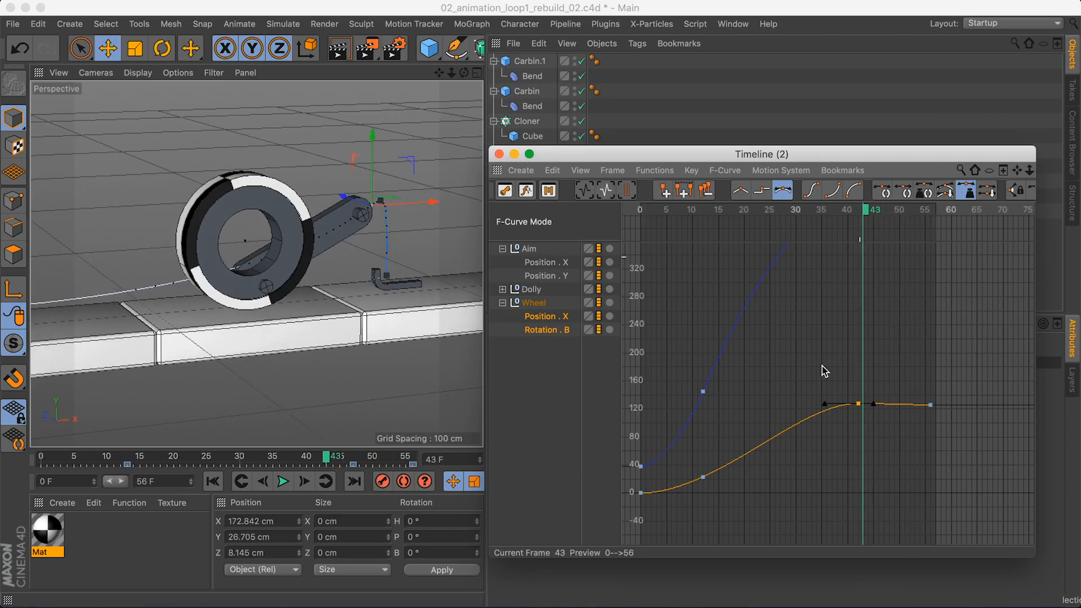
double_click(858, 404)
type("13")
key("Return")
left_click_drag(861, 214, 854, 213)
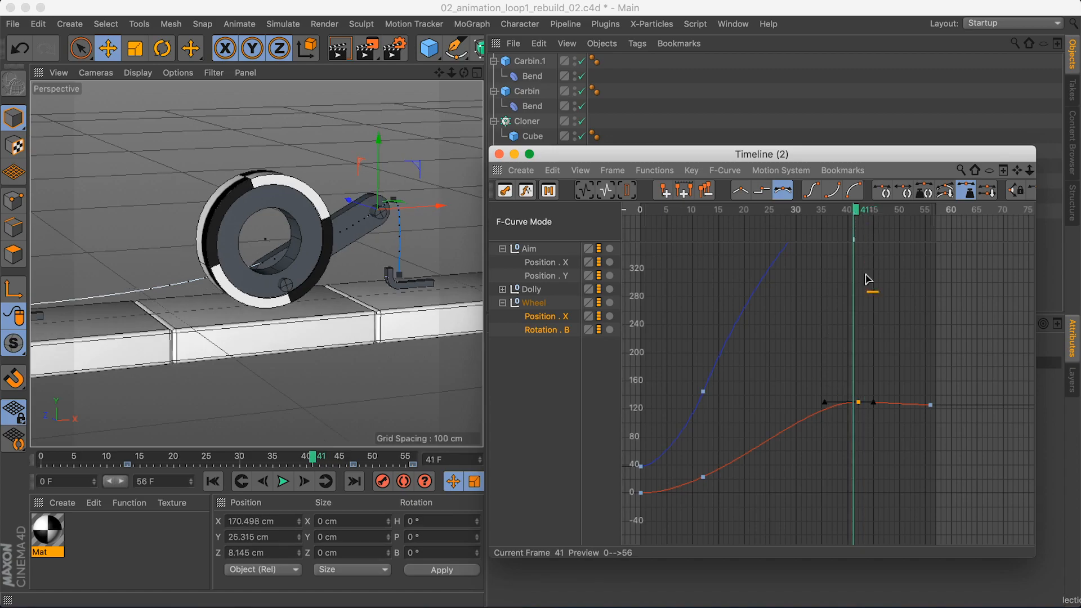
Play and scrub the loop repeatedly to examine the wheel's overshoot around frame 42
key("F8")
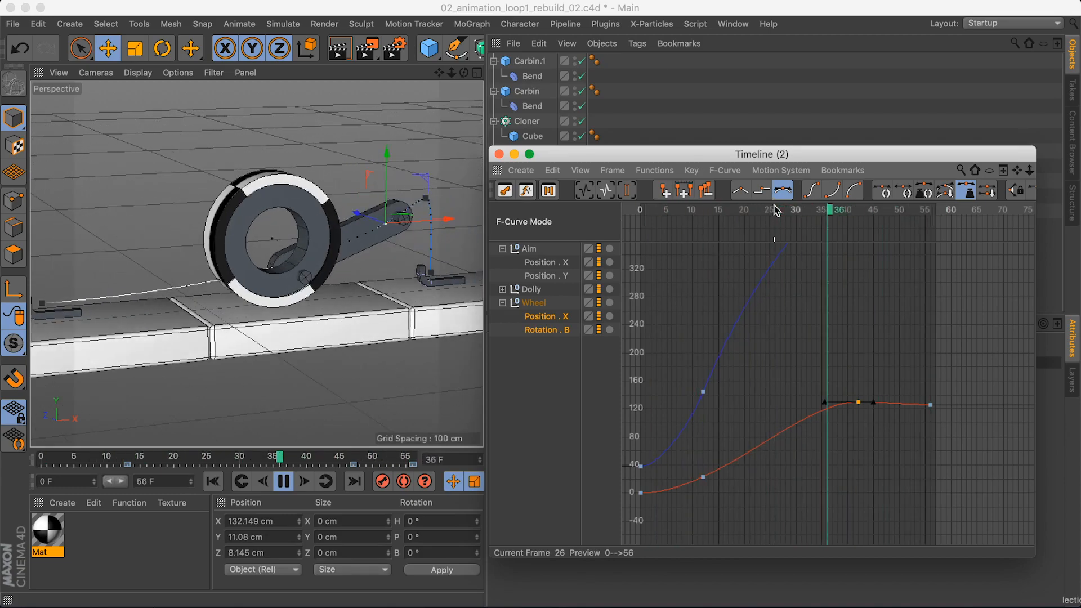
key("F8")
middle_click_drag(828, 261, 838, 295, "alt")
right_click_drag(838, 296, 838, 311, "alt")
left_click(777, 210)
key("F8")
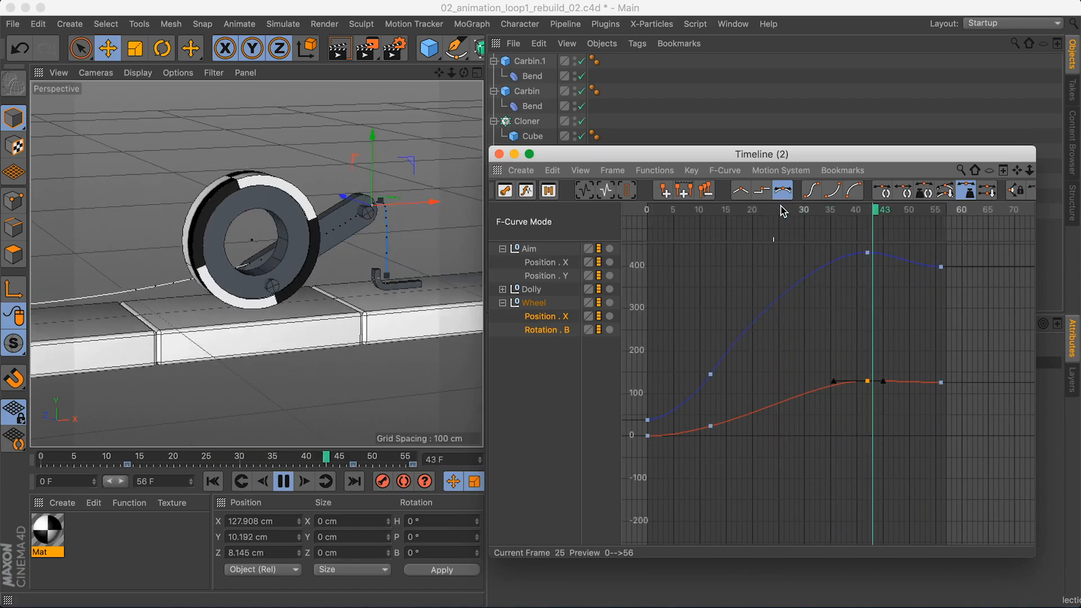
left_click(780, 207)
left_click_drag(856, 214, 868, 216)
key("F8")
key("F8")
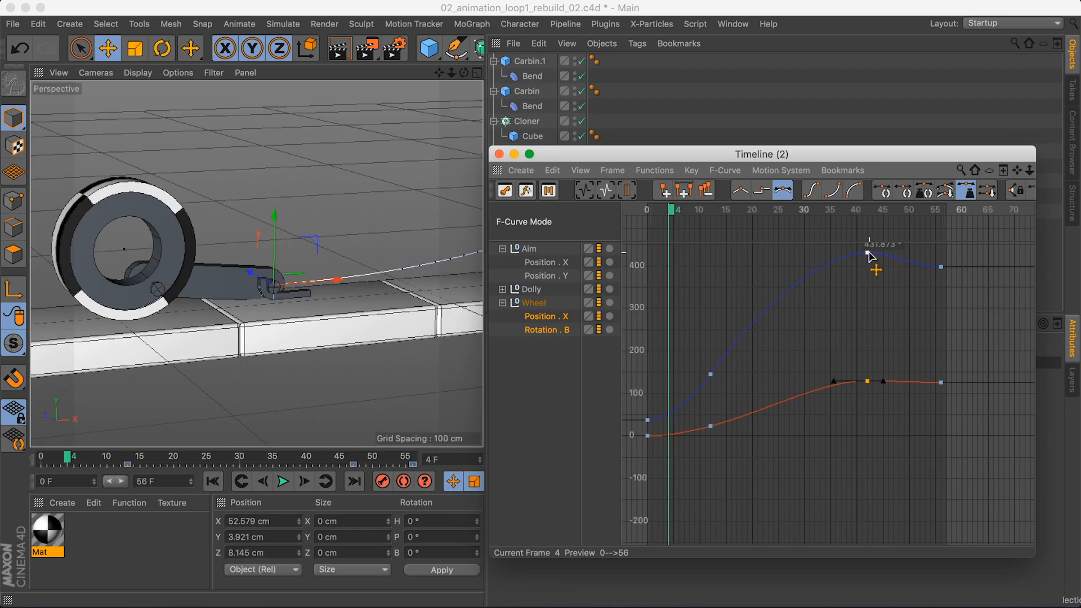
Lower Wheel's Rotation . B key at frame 42 to about 420° and play the loop
left_click(867, 252)
scroll(869, 273, "up", 1)
double_click(867, 264)
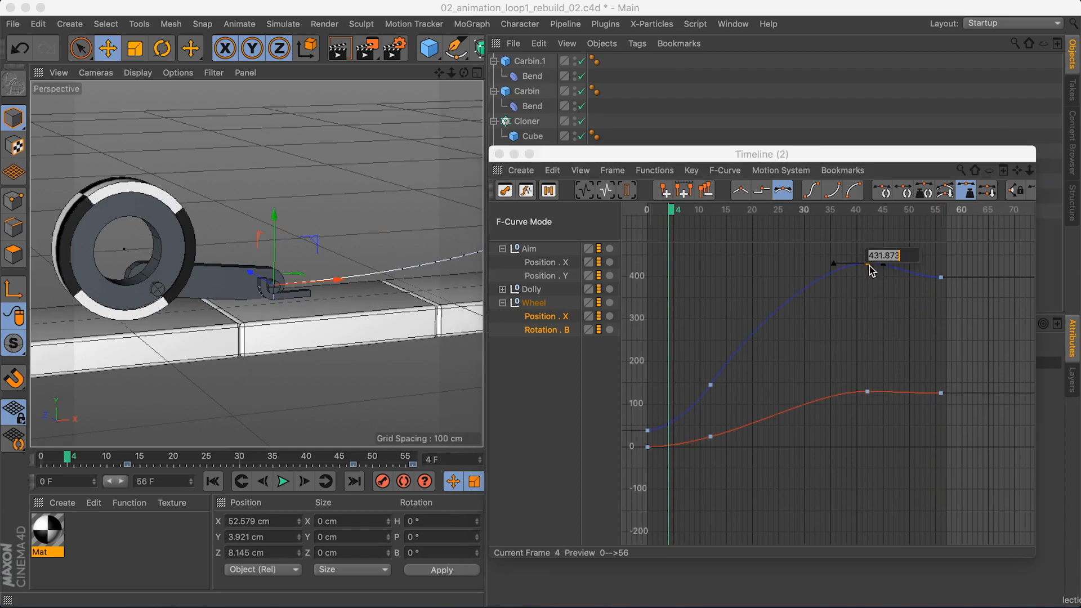
key("Return")
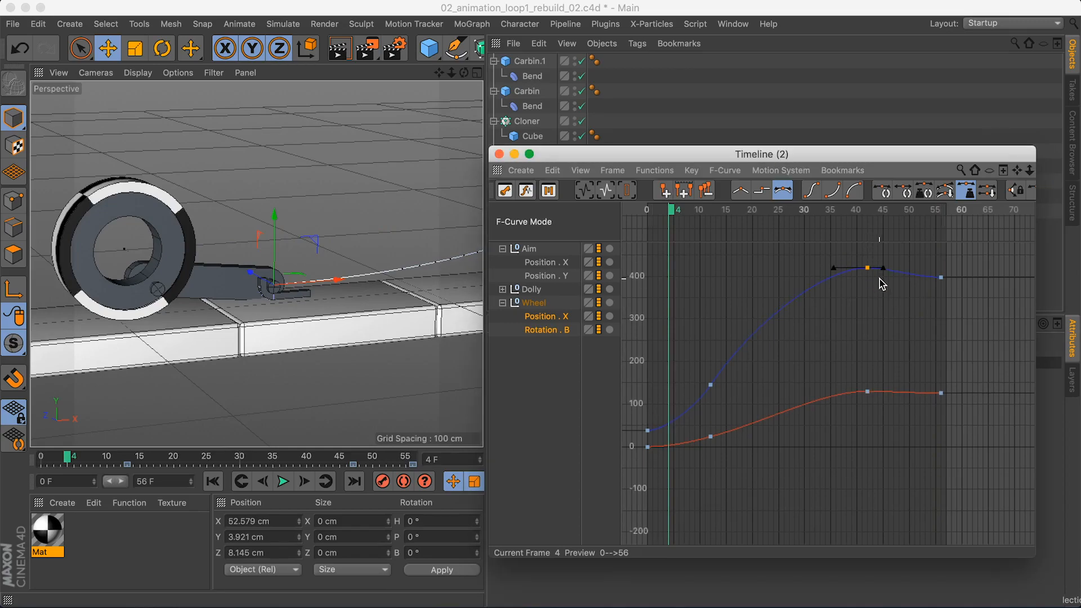
key("F8")
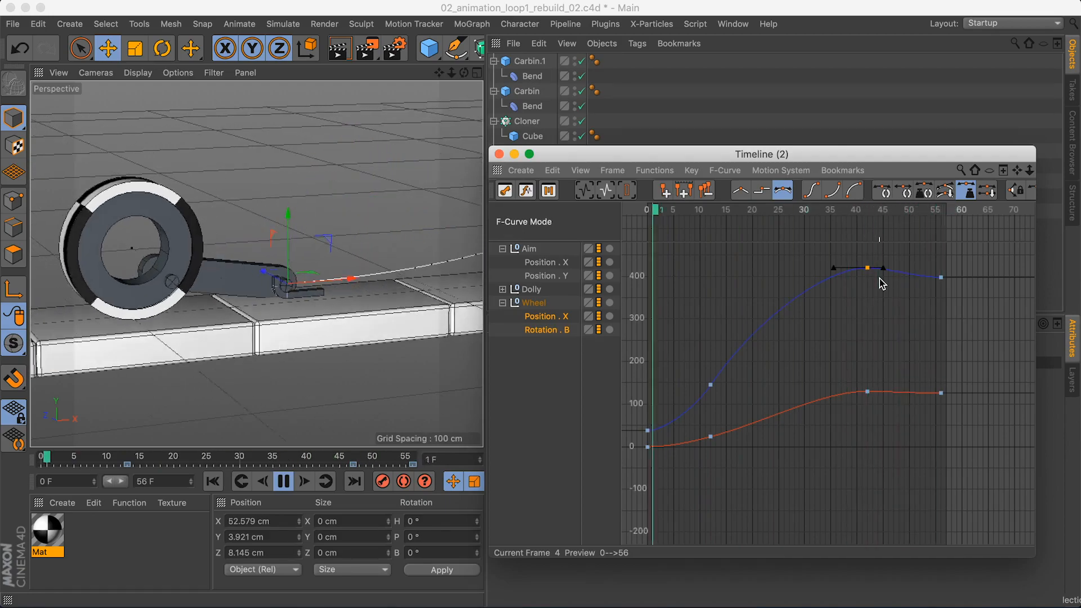
key("F8")
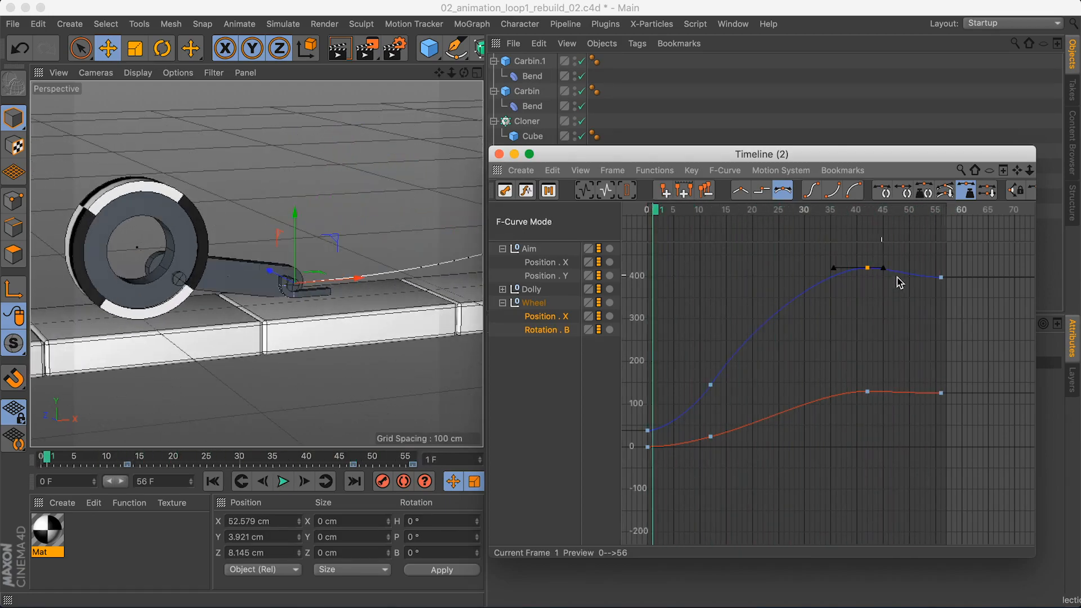
Lengthen the flat tangents of Wheel's Position . X and Rotation . B keys at frame 42 further, then play back
left_click_drag(820, 210, 868, 225)
mouse_move(880, 385)
right_mouse_down("alt")
mouse_move(880, 355)
mouse_move(871, 391)
right_mouse_up("alt")
middle_click_drag(868, 352, 868, 361, "alt")
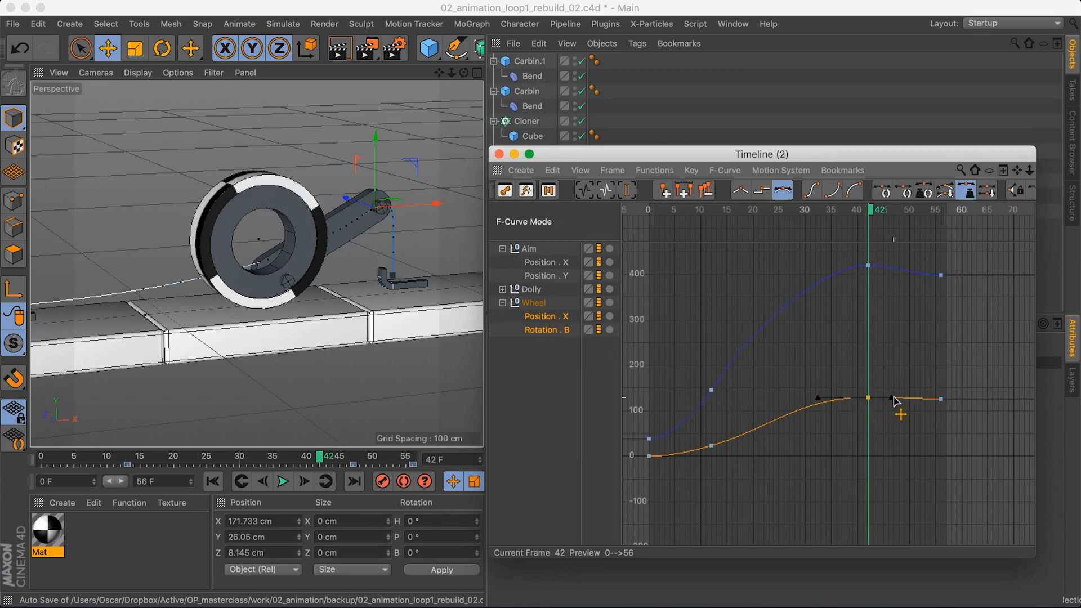
left_click_drag(877, 280, 878, 278)
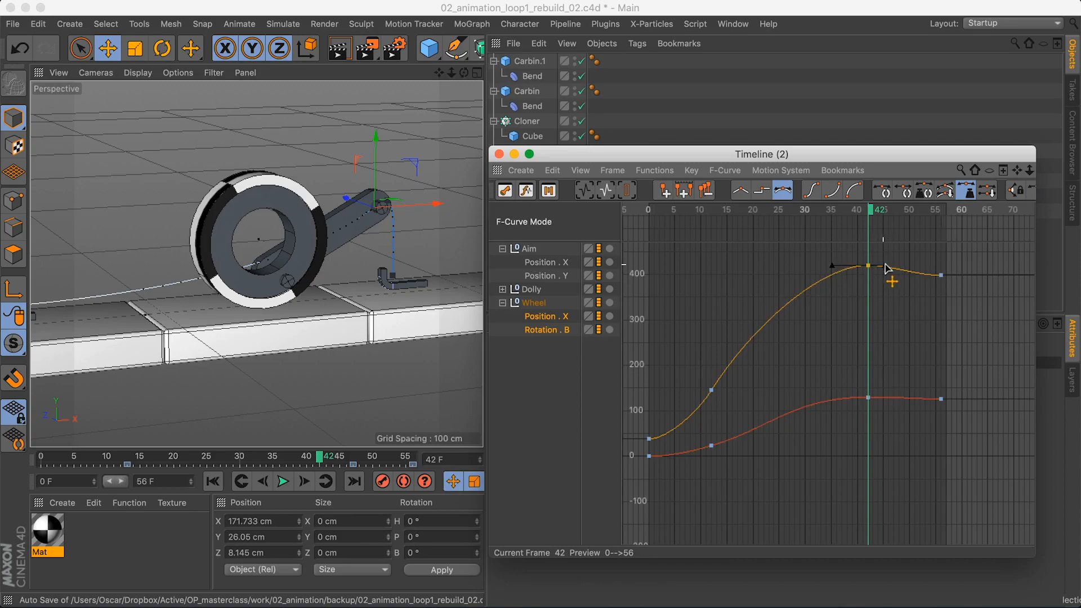
key("F8")
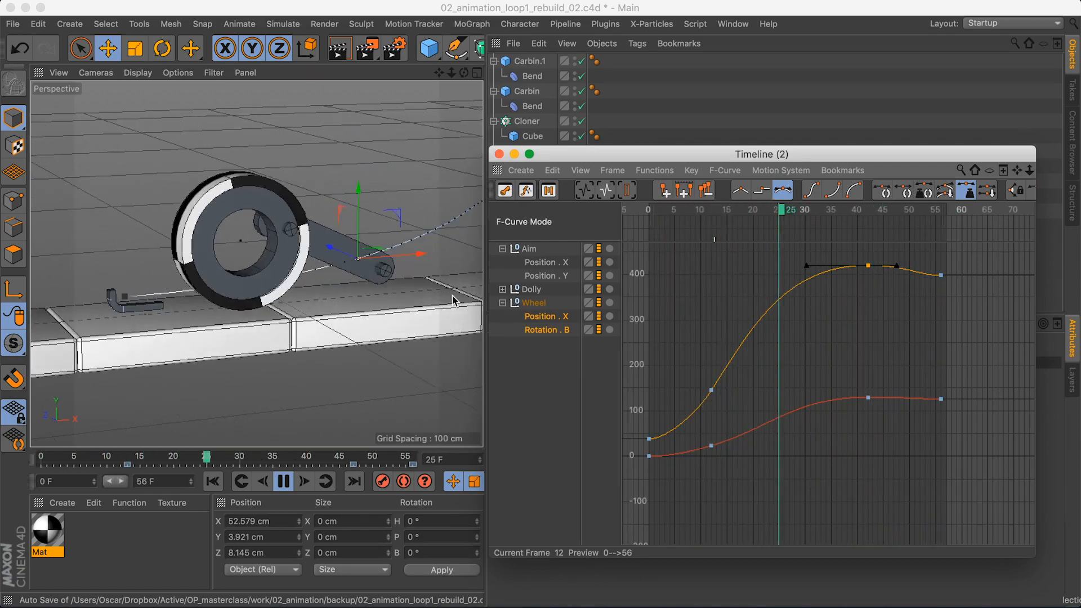
key("F8")
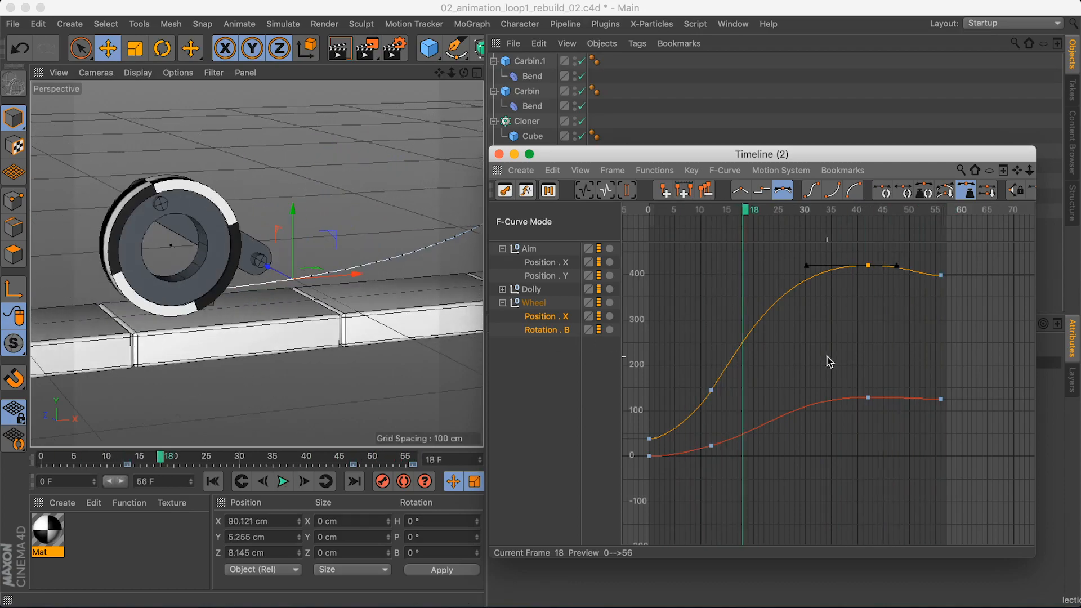
Tilt the incoming tangents of Wheel's Position . X and Rotation . B keys at frame 56 slightly upward, then replay the loop
left_click_drag(862, 218, 955, 229)
key("h")
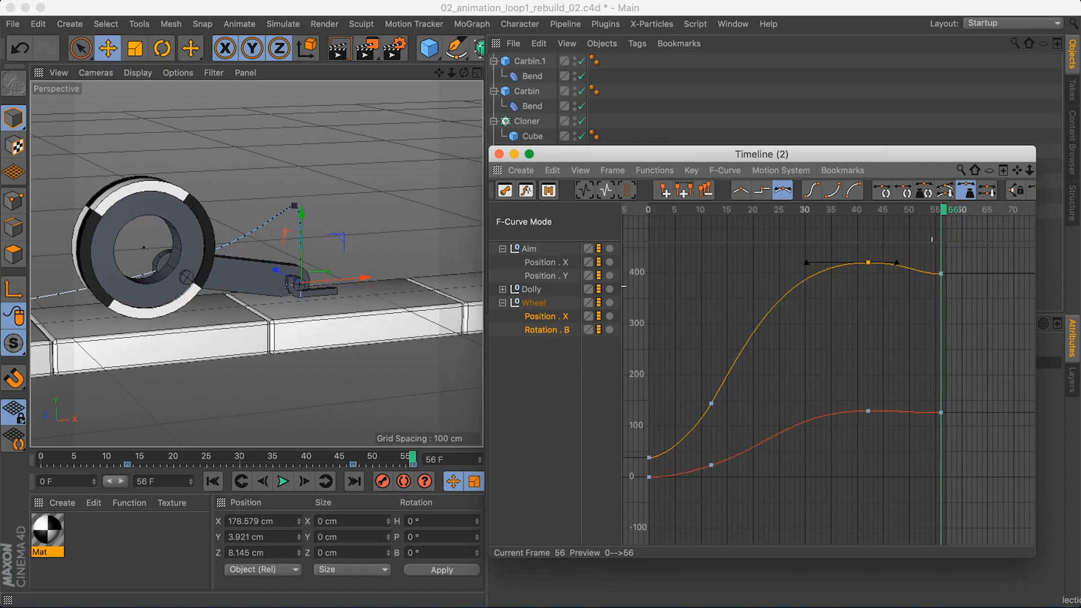
right_click_drag(900, 431, 910, 411, "alt")
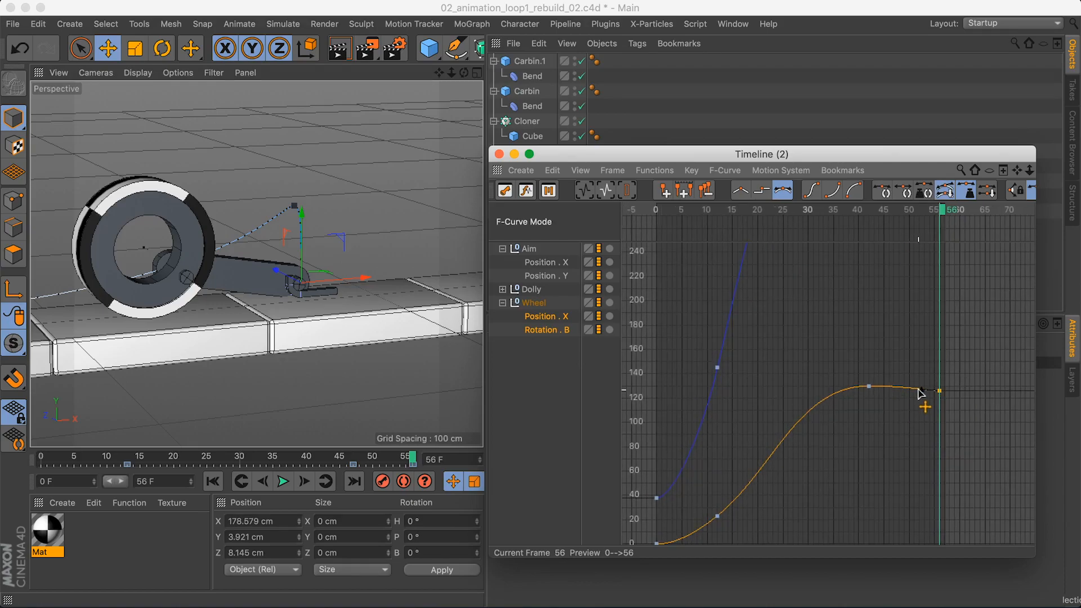
middle_click_drag(915, 394, 901, 309, "alt")
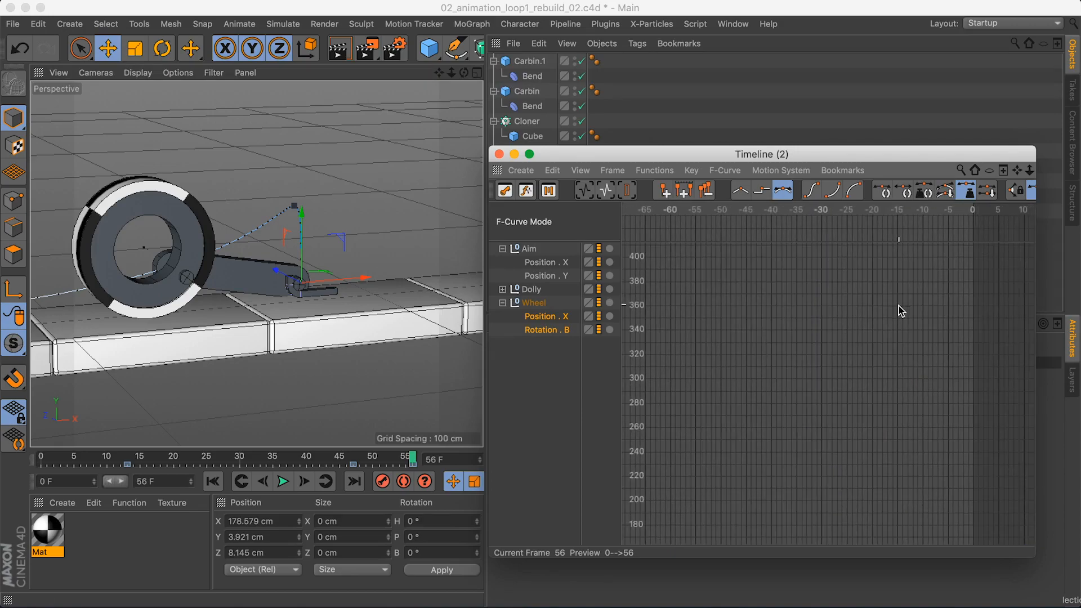
key("h")
left_click(1002, 271)
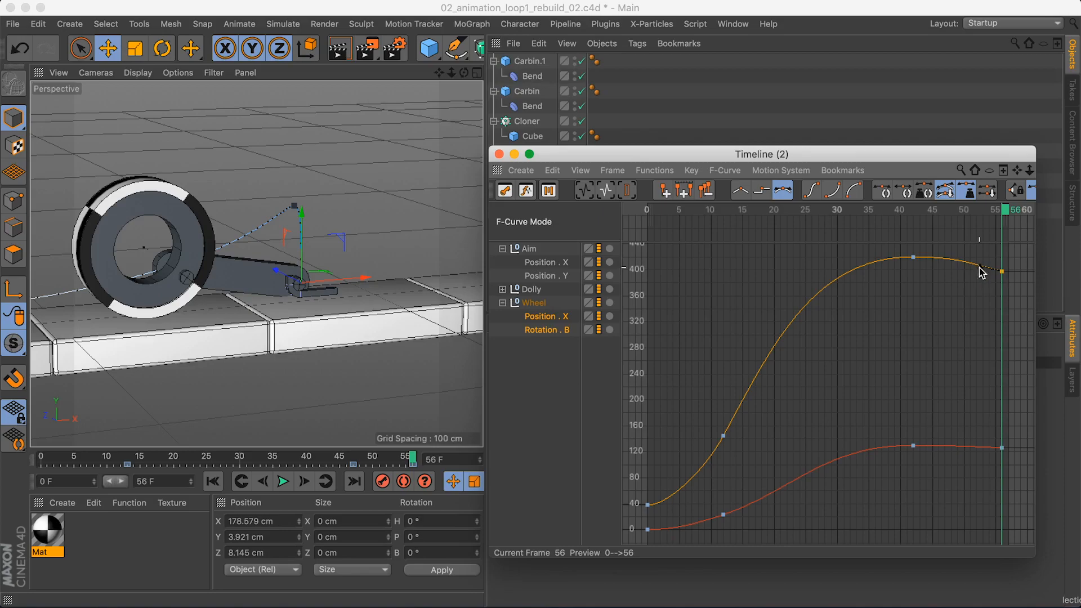
key("F8")
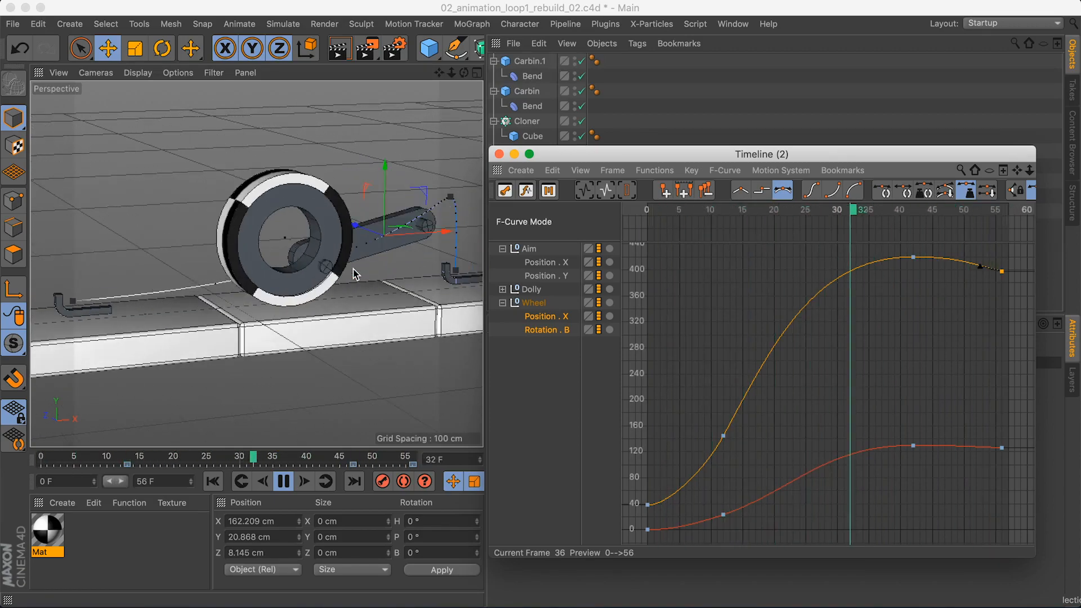
left_click(345, 272)
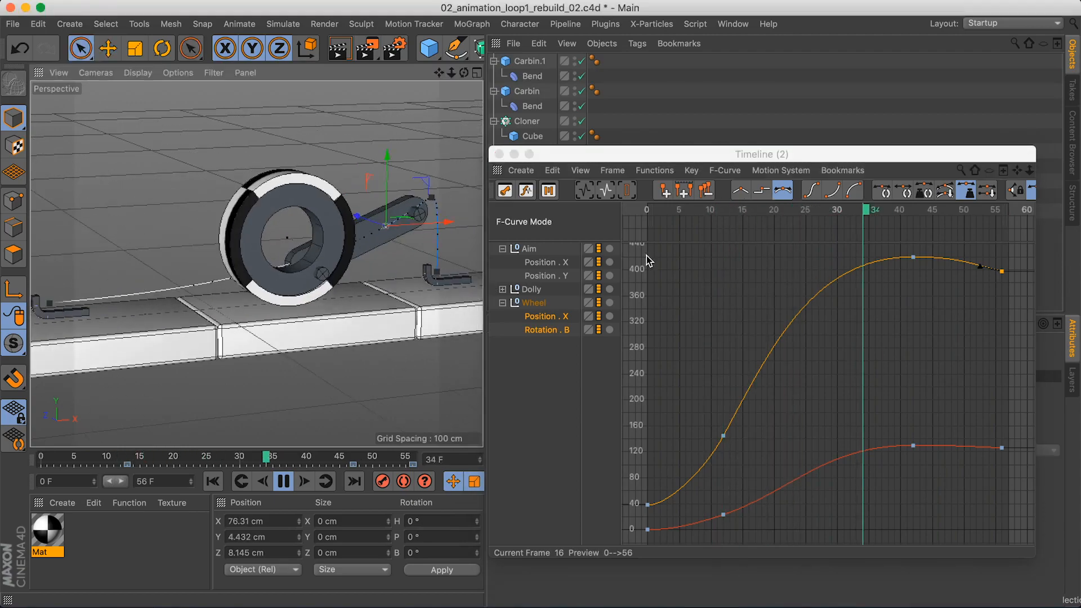
left_click(742, 212)
key("space")
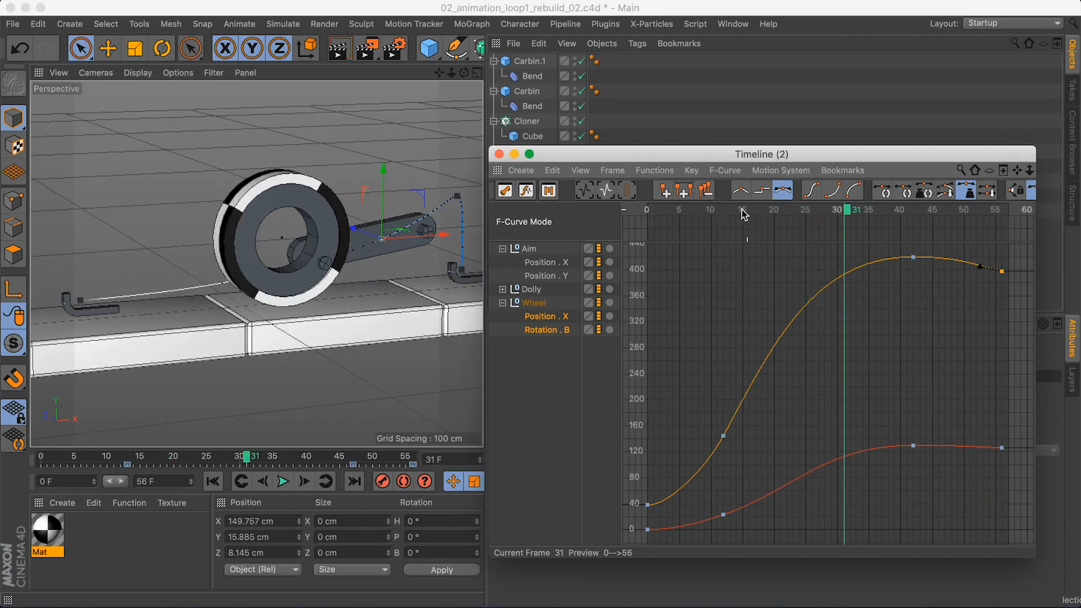
Scrub the animation to frame 19, reposition the Timeline window and fit the complete F-Curves in its view
left_click_drag(758, 214, 767, 266)
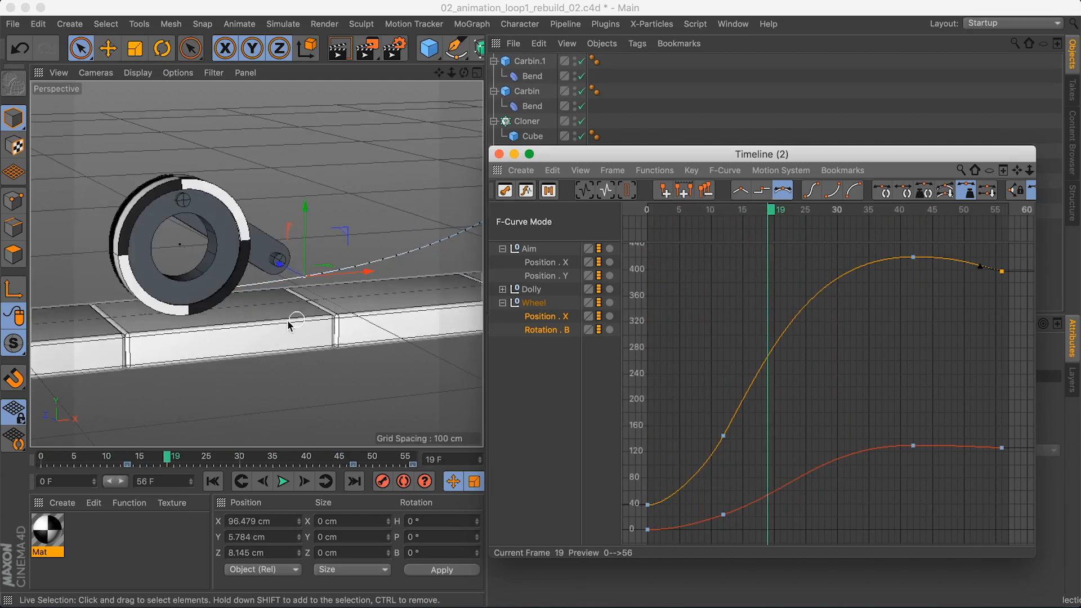
left_click_drag(583, 156, 557, 152)
key("h")
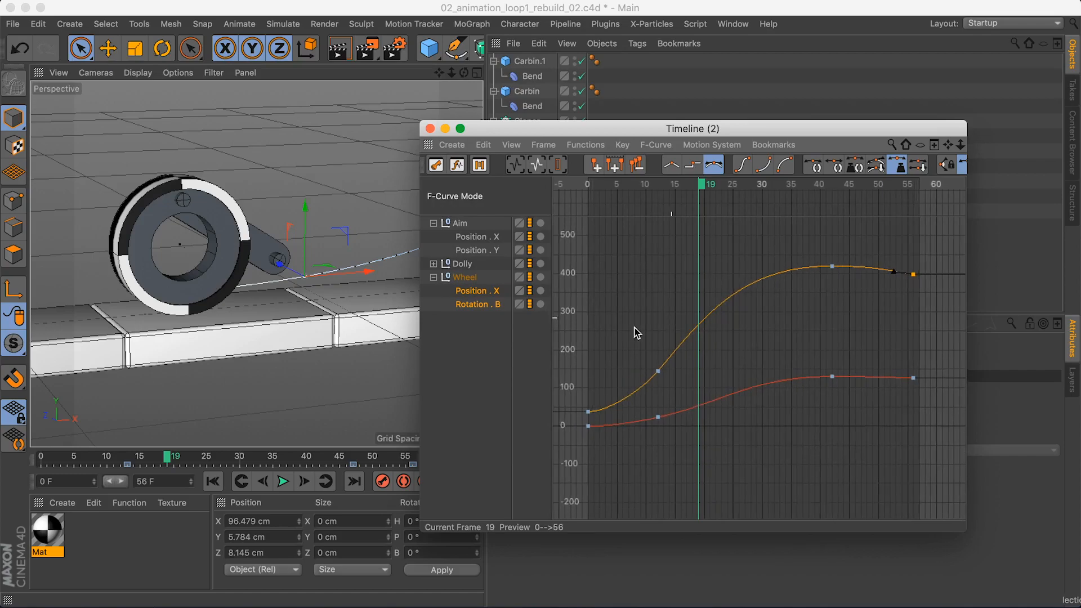
Select Wheel's Rotation . B key at frame 12 and scrub between frames 19 and 35 to examine the wheel and arm motion
left_click(658, 371)
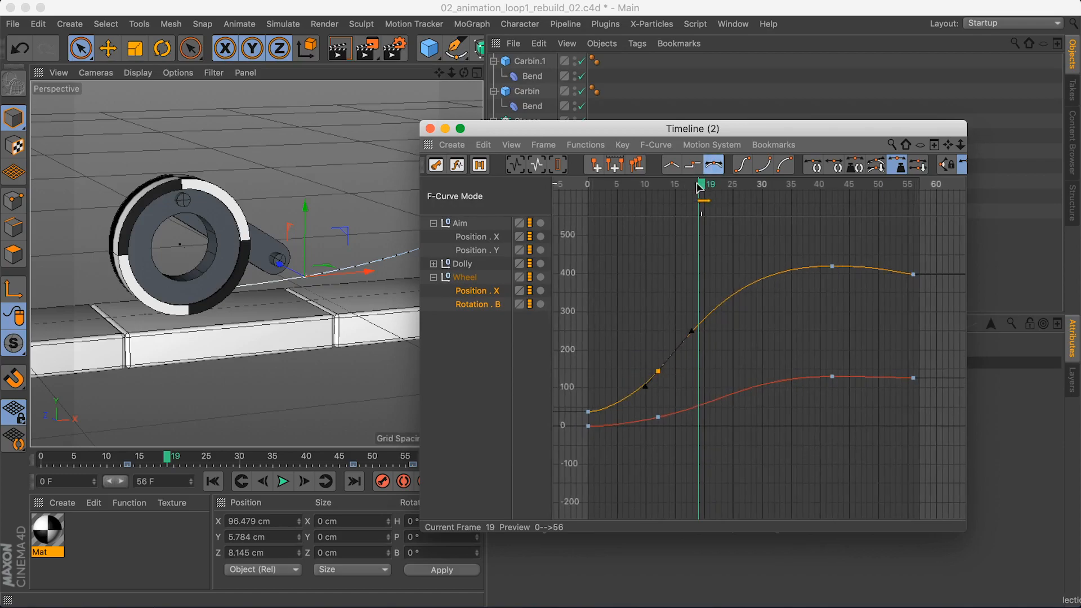
left_click_drag(698, 185, 794, 200)
left_click_drag(360, 233, 356, 233, "alt")
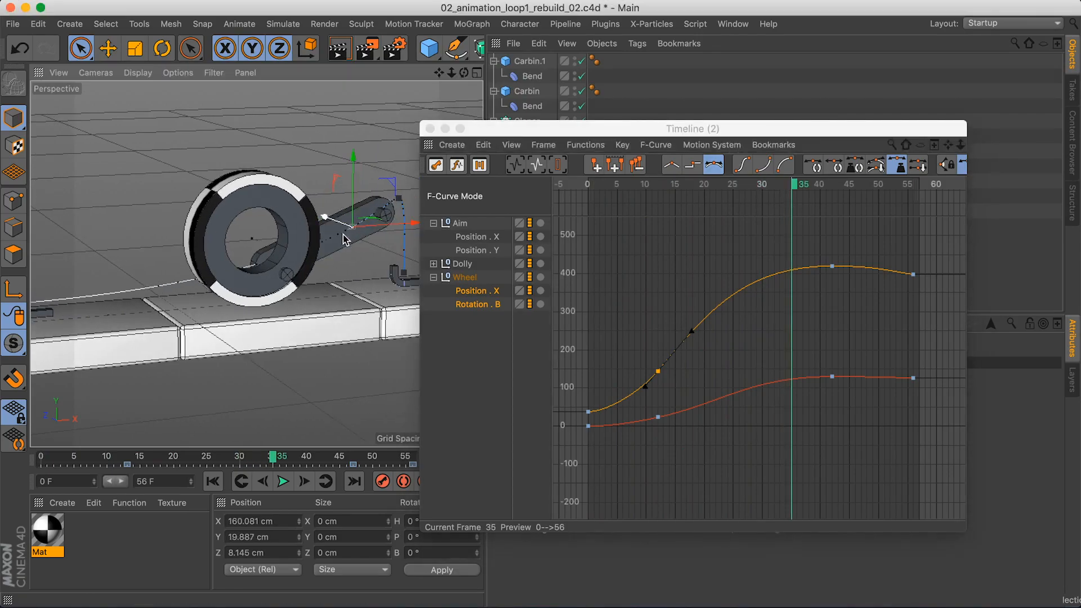
left_click(688, 191)
left_click_drag(688, 188, 734, 201)
middle_click_drag(261, 226, 279, 264, "alt")
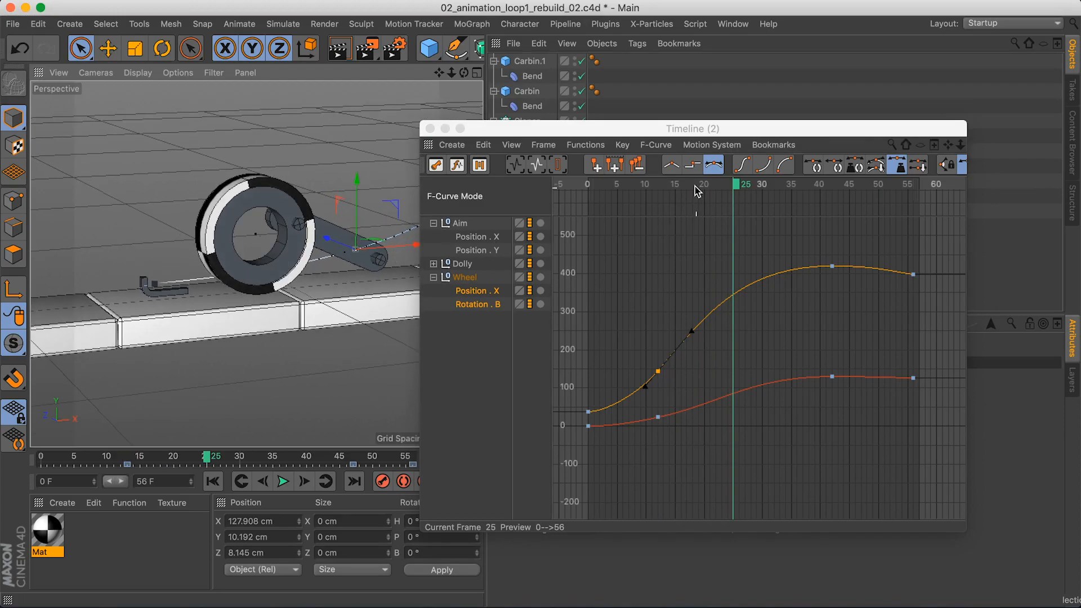
Scrub back toward the start, play the loop and close the Timeline window
left_click_drag(696, 191, 603, 193)
key("F8")
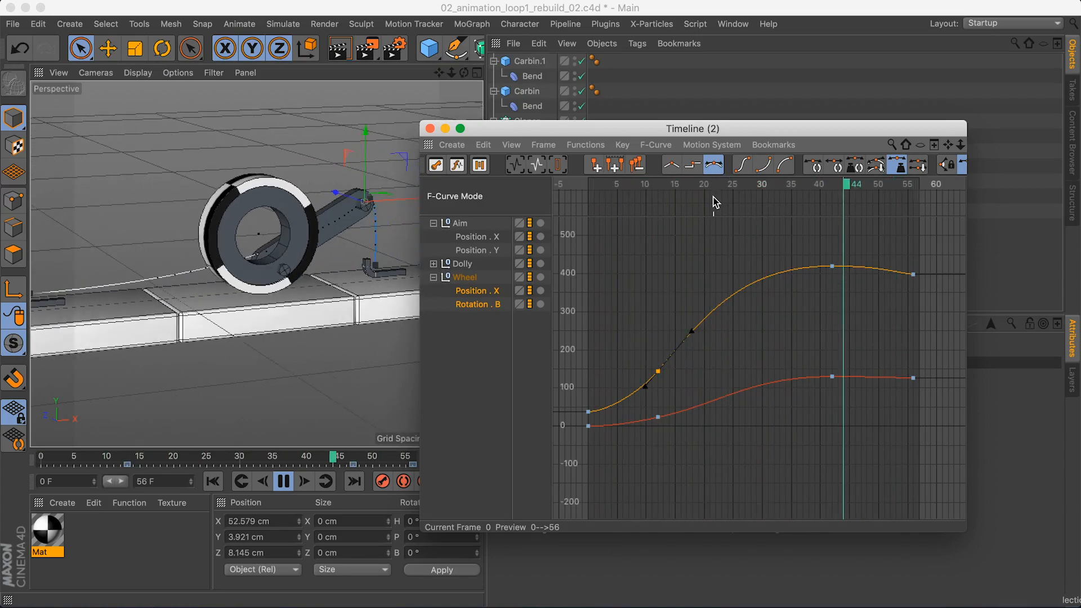
left_click(429, 129)
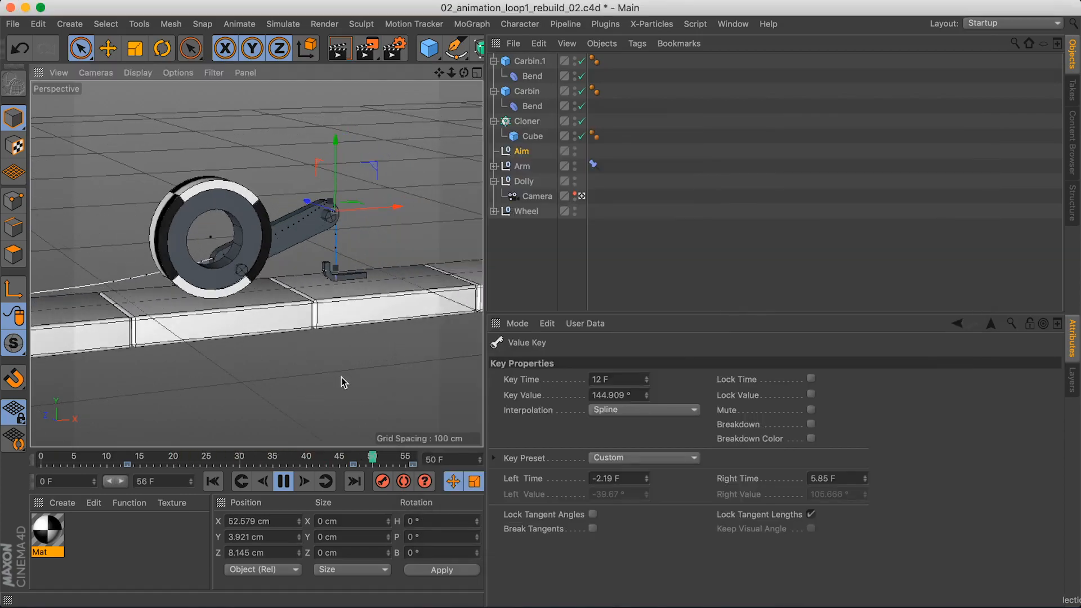